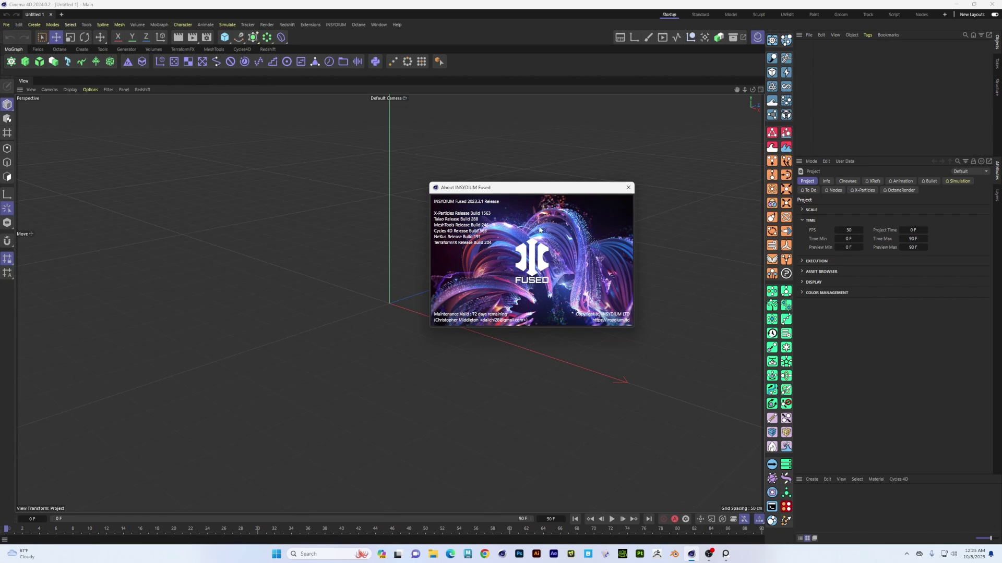
- Close the version information window, open the X-Particles Console and dock it beside the viewport
{"action": "left_click", "coordinate": [628, 189]}
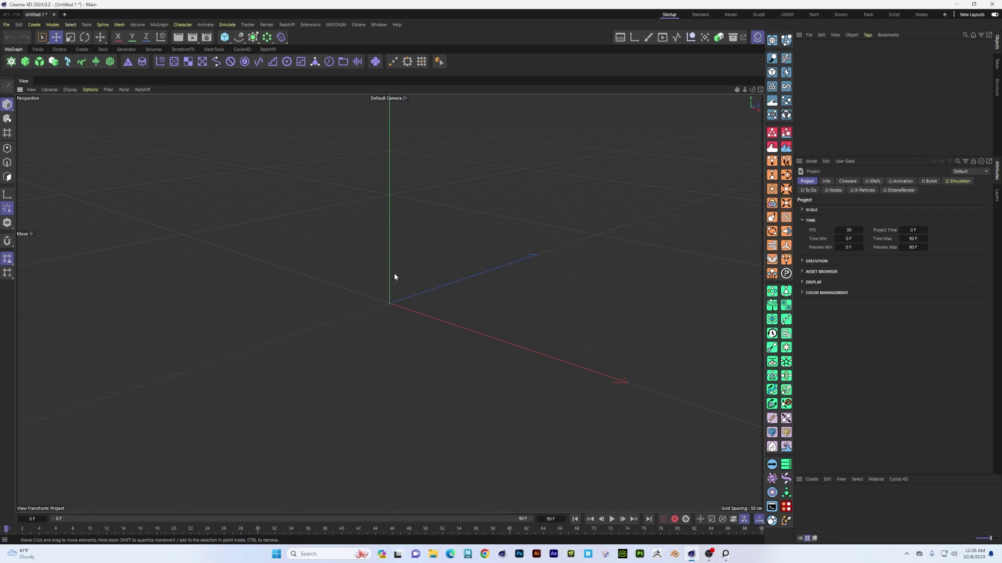
{"action": "left_click", "coordinate": [337, 25]}
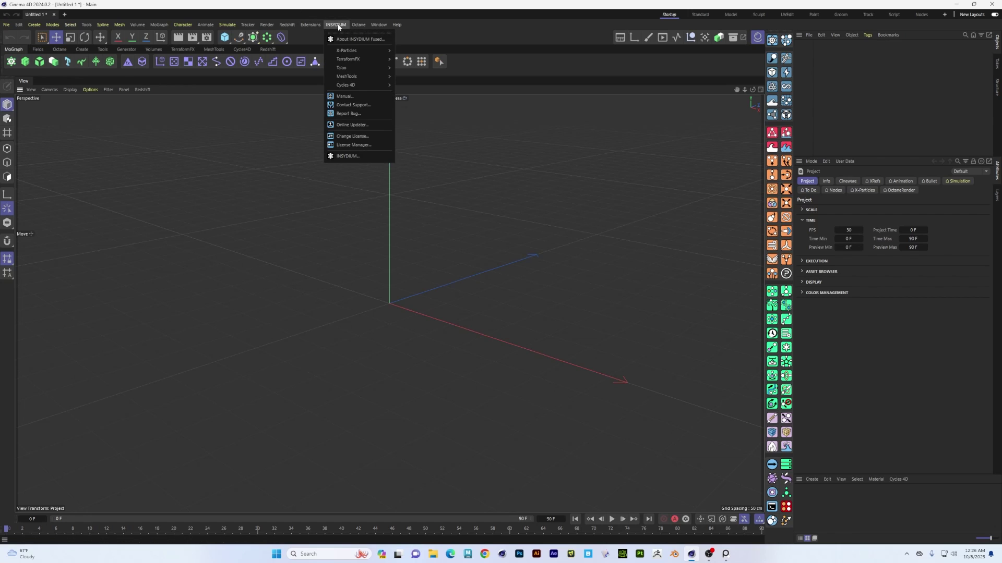
{"action": "mouse_move", "coordinate": [365, 51]}
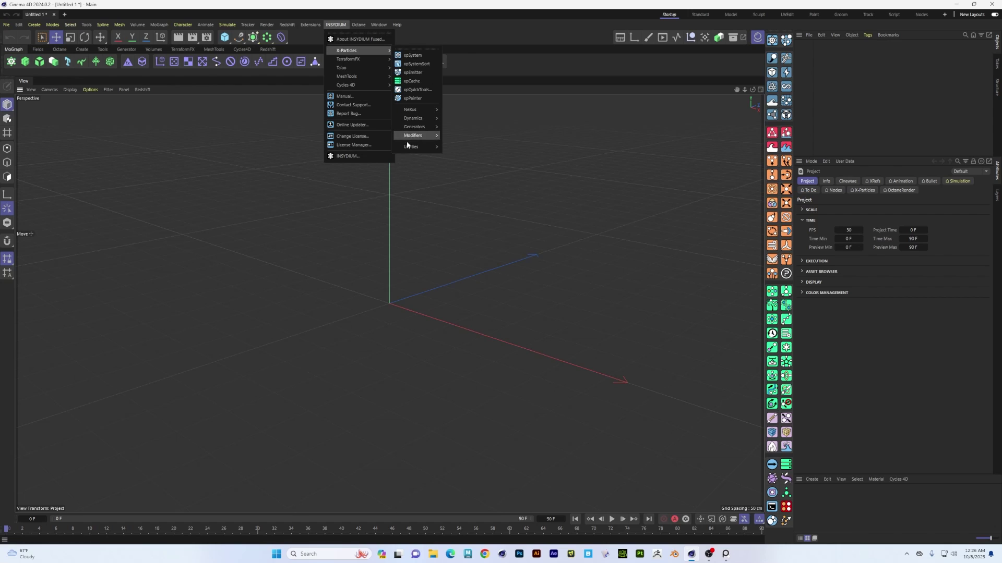
{"action": "mouse_move", "coordinate": [414, 149]}
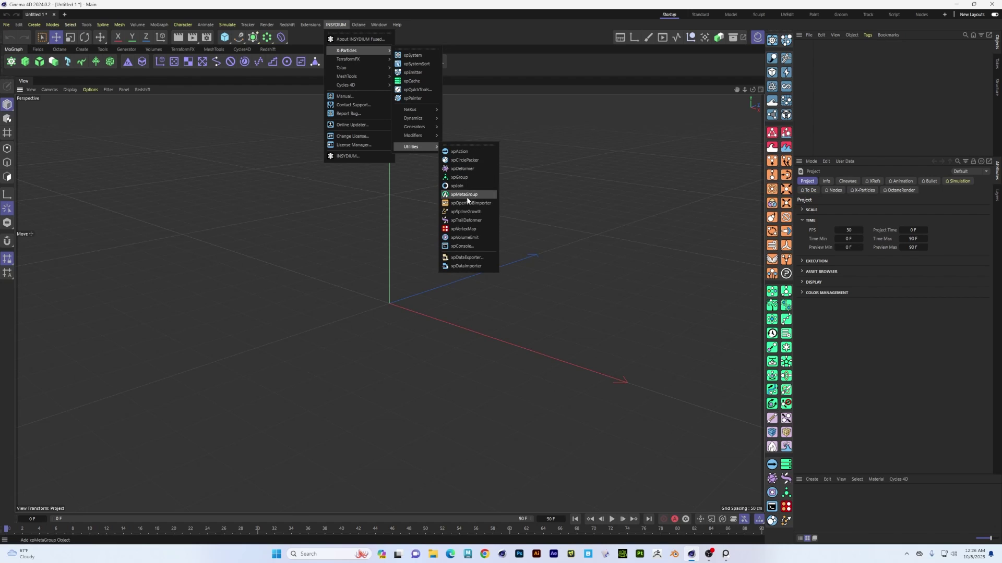
{"action": "left_click", "coordinate": [460, 247]}
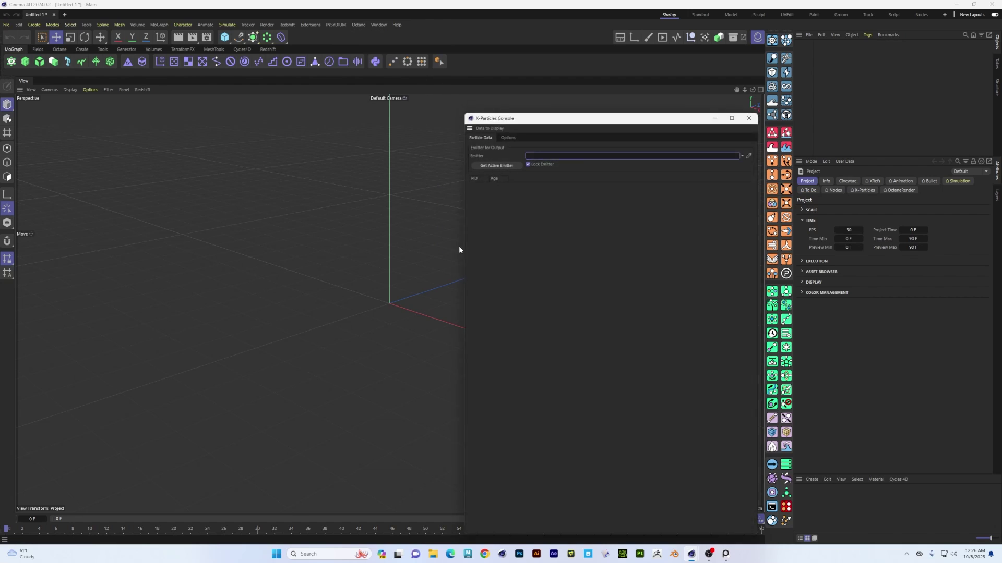
{"action": "left_click_drag", "start_coordinate": [146, 201], "coordinate": [60, 203]}
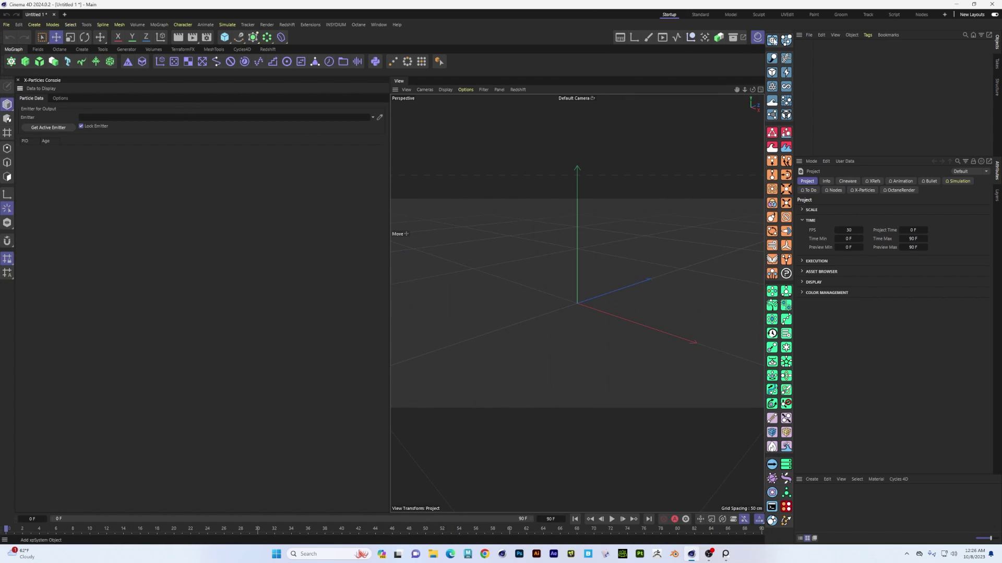
- Add an xpEmitter, assign it as the console's output emitter, and narrow the docked console to enlarge the viewport
{"action": "left_click", "coordinate": [787, 41]}
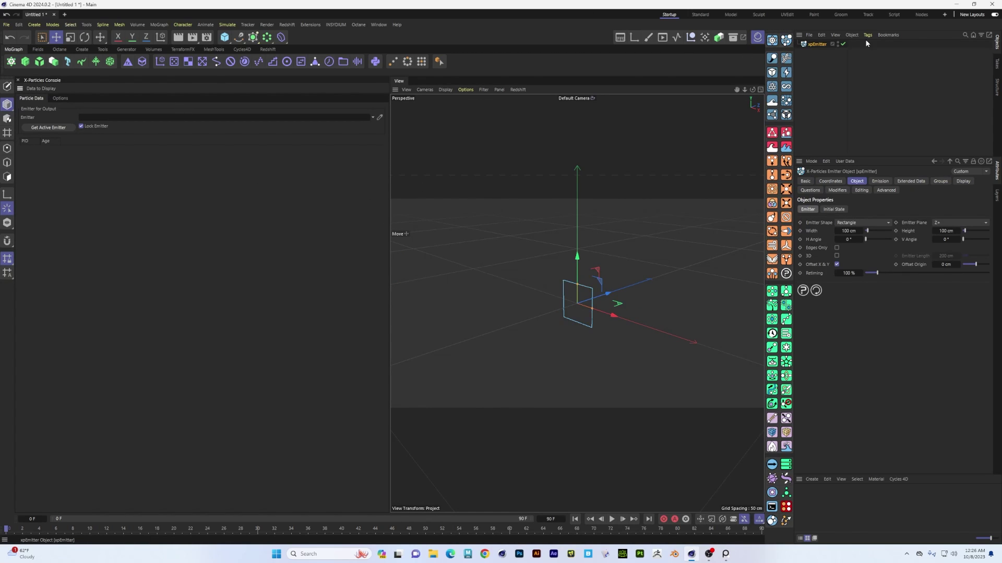
{"action": "left_click", "coordinate": [66, 128]}
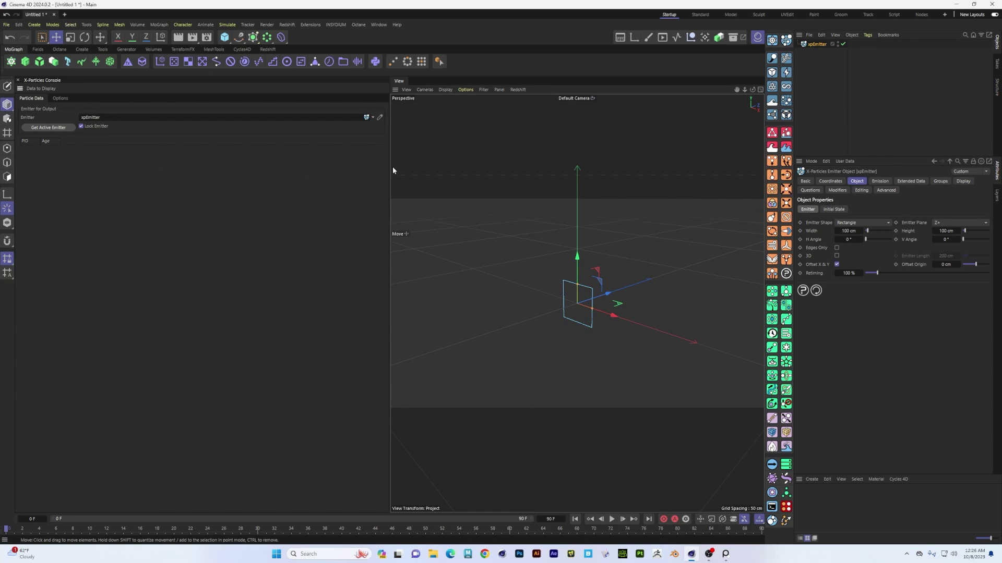
{"action": "left_click_drag", "start_coordinate": [390, 167], "coordinate": [238, 178]}
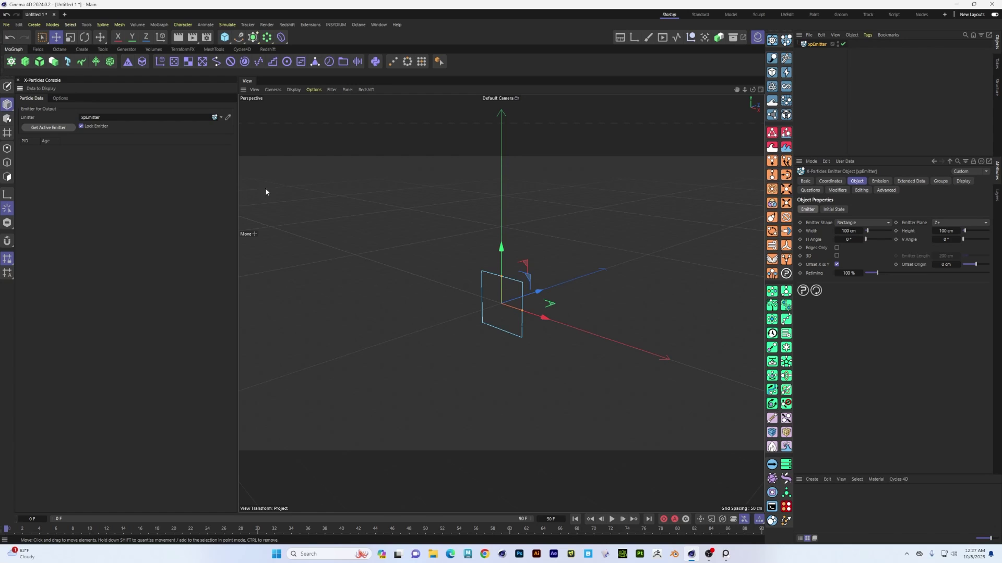
{"action": "left_click_drag", "start_coordinate": [237, 195], "coordinate": [297, 195]}
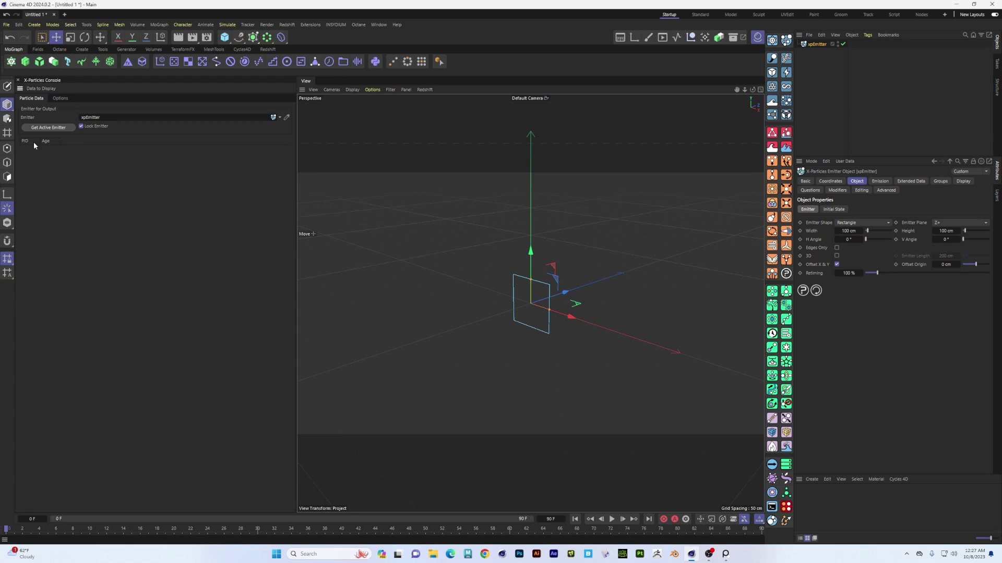
- Add the Color, Editor Display and Position data columns to the X-Particles Console
{"action": "left_click", "coordinate": [39, 89]}
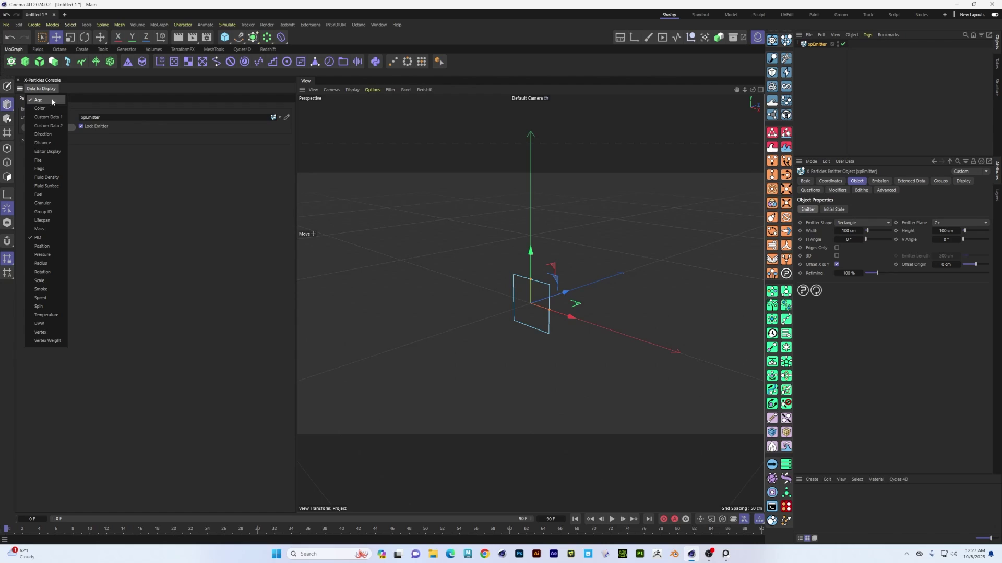
{"action": "left_click", "coordinate": [44, 109]}
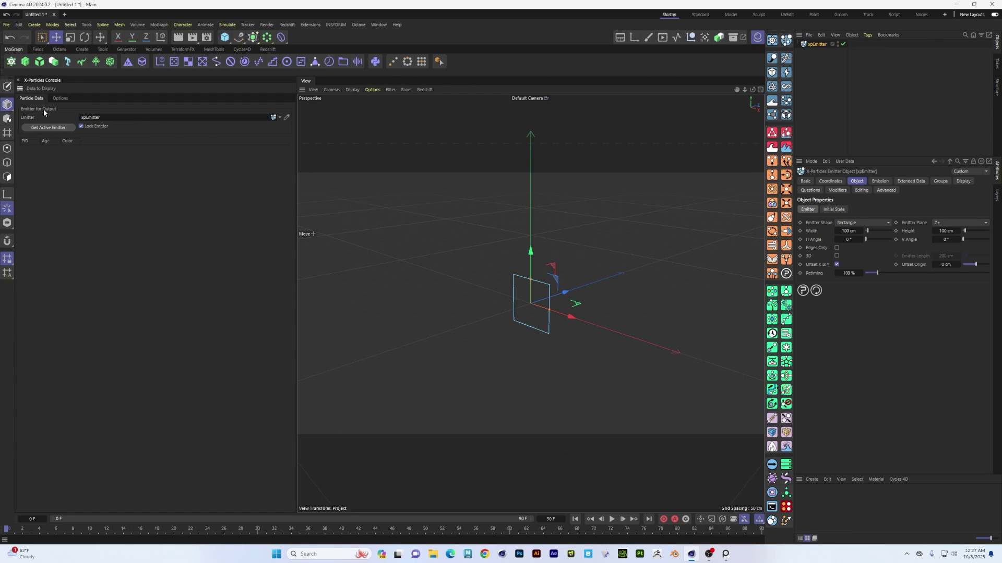
{"action": "left_click", "coordinate": [31, 88]}
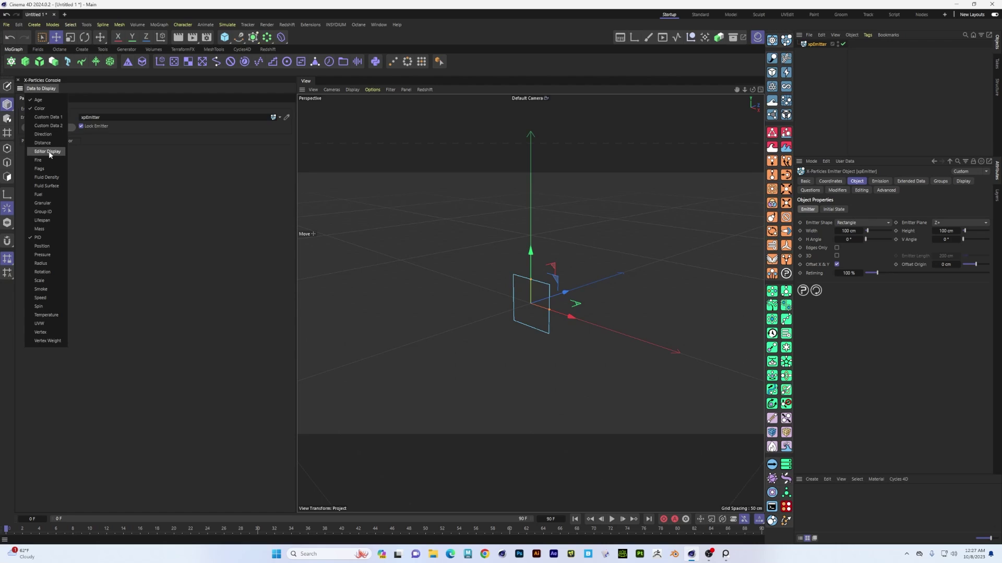
{"action": "left_click", "coordinate": [48, 152]}
{"action": "left_click", "coordinate": [42, 89]}
{"action": "left_click", "coordinate": [42, 245]}
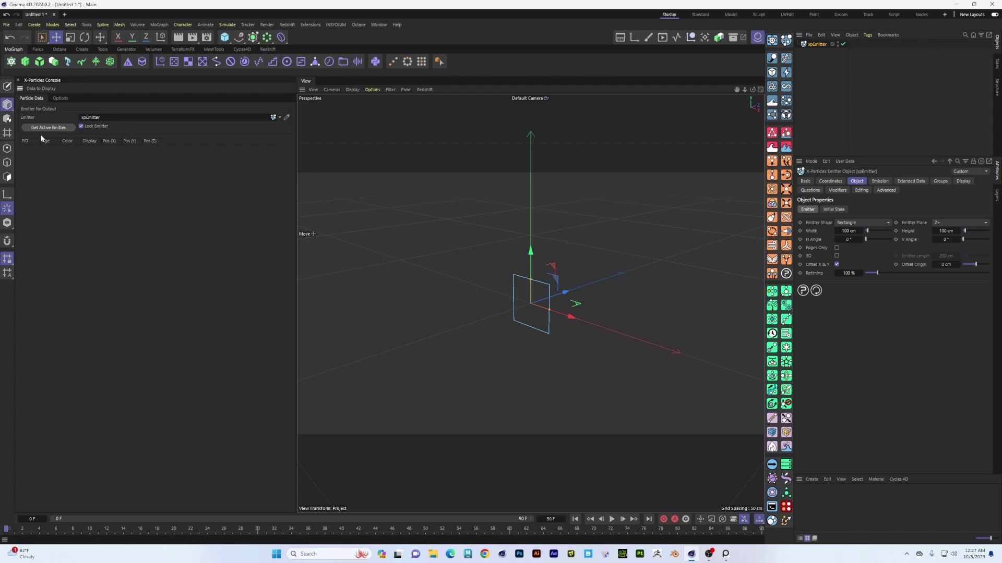
- Add the Radius and Direction data columns to the console's particle list
{"action": "left_click", "coordinate": [42, 89]}
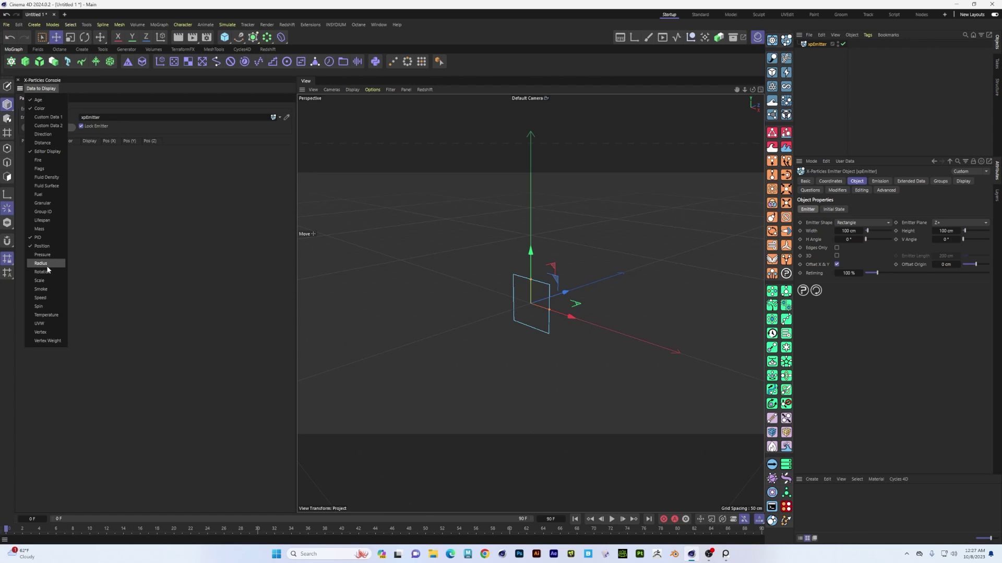
{"action": "left_click", "coordinate": [41, 263]}
{"action": "left_click", "coordinate": [42, 89]}
{"action": "left_click", "coordinate": [44, 134]}
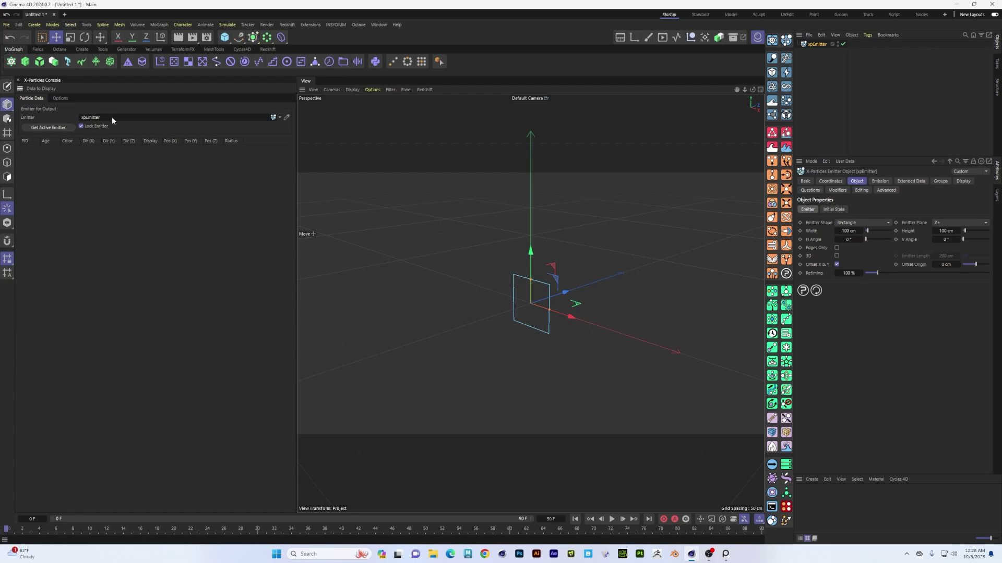
{"action": "left_click", "coordinate": [41, 88]}
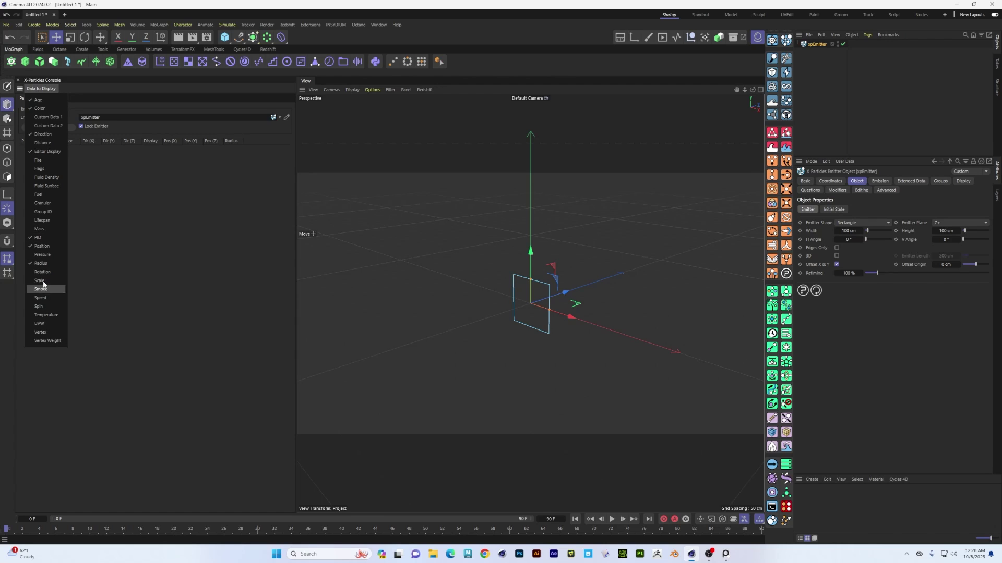
{"action": "left_click", "coordinate": [36, 89]}
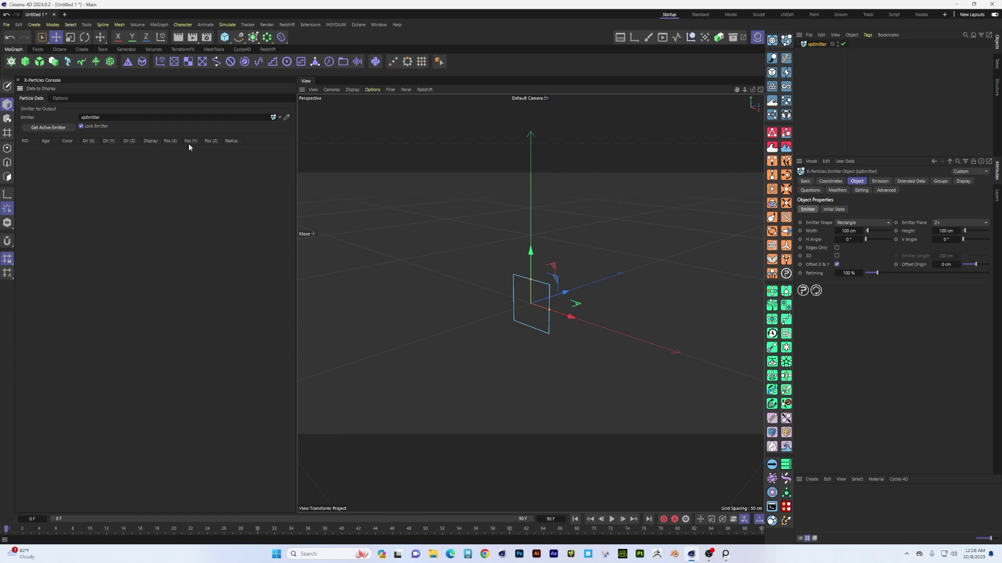
- Run and stop the animation to fill the particle list, and set the console's Update option to Each Frame
{"action": "left_click", "coordinate": [613, 519]}
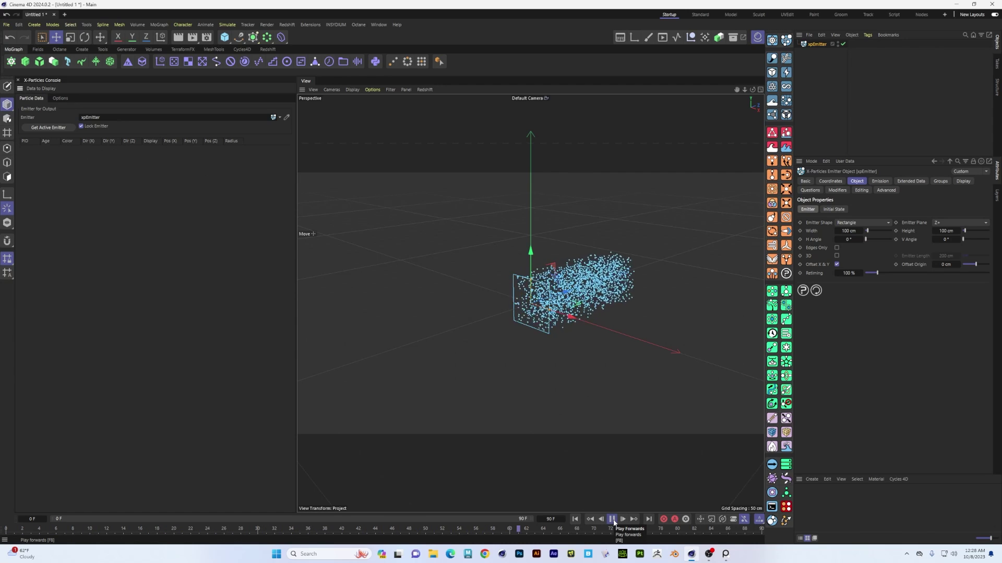
{"action": "left_click", "coordinate": [613, 520]}
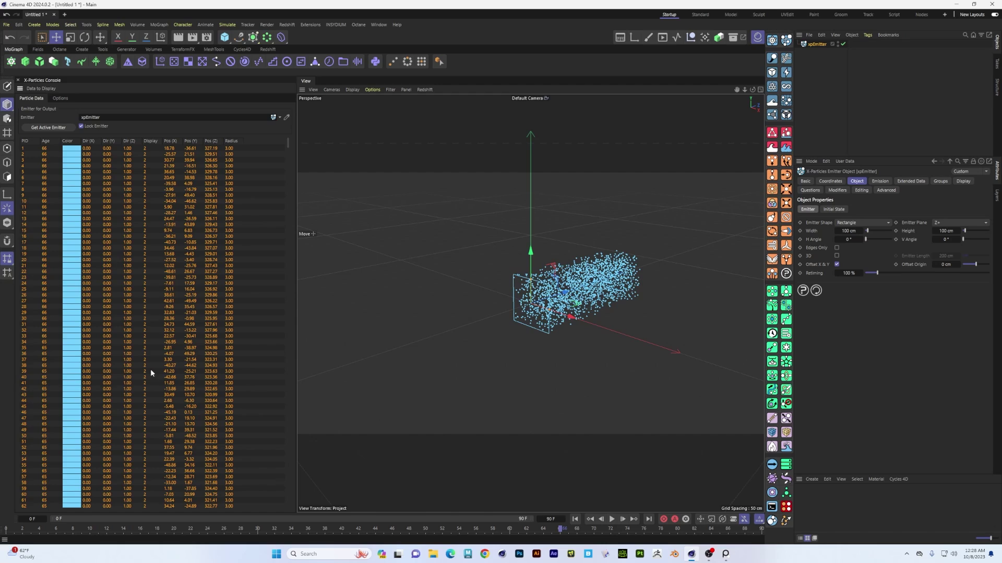
{"action": "left_click", "coordinate": [60, 98]}
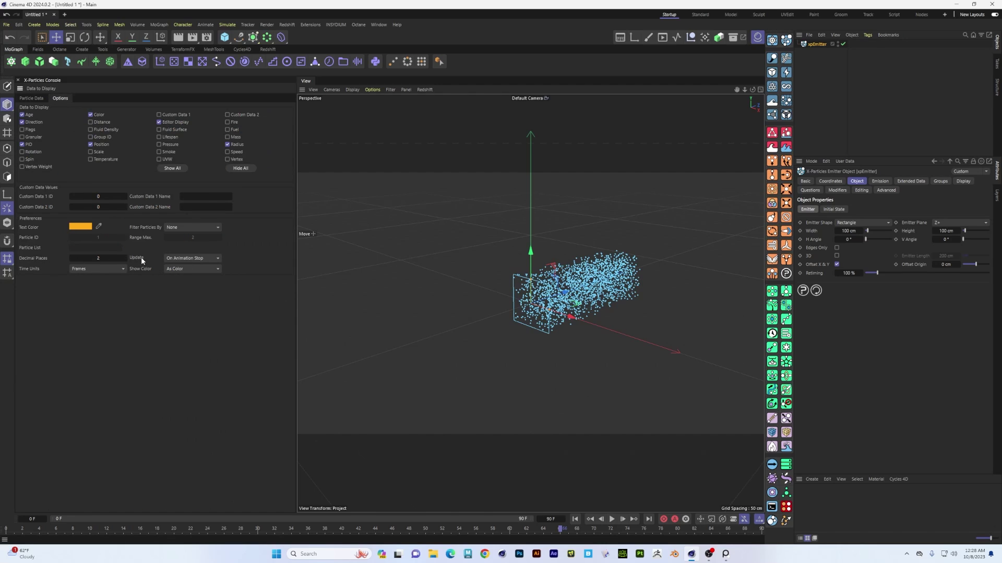
{"action": "left_click", "coordinate": [218, 259]}
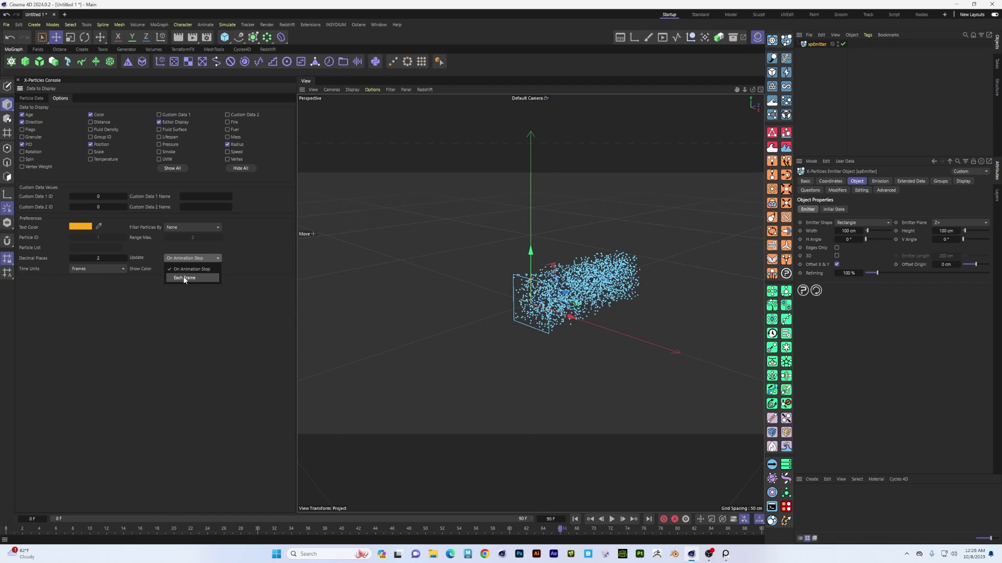
{"action": "left_click", "coordinate": [188, 276]}
{"action": "left_click", "coordinate": [30, 98]}
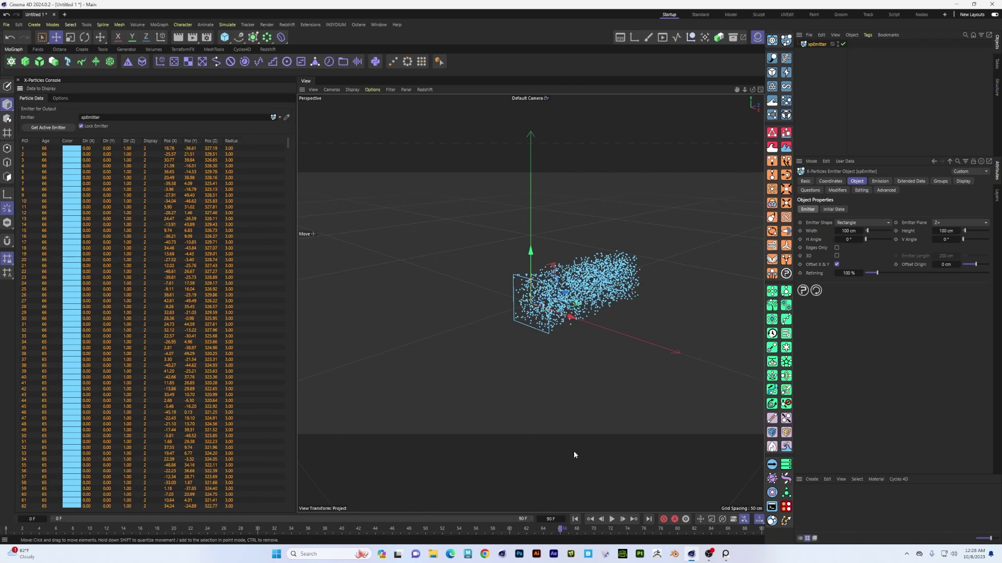
- Continue the animation to frame 90 while the particle list updates on each frame
{"action": "left_click", "coordinate": [612, 520]}
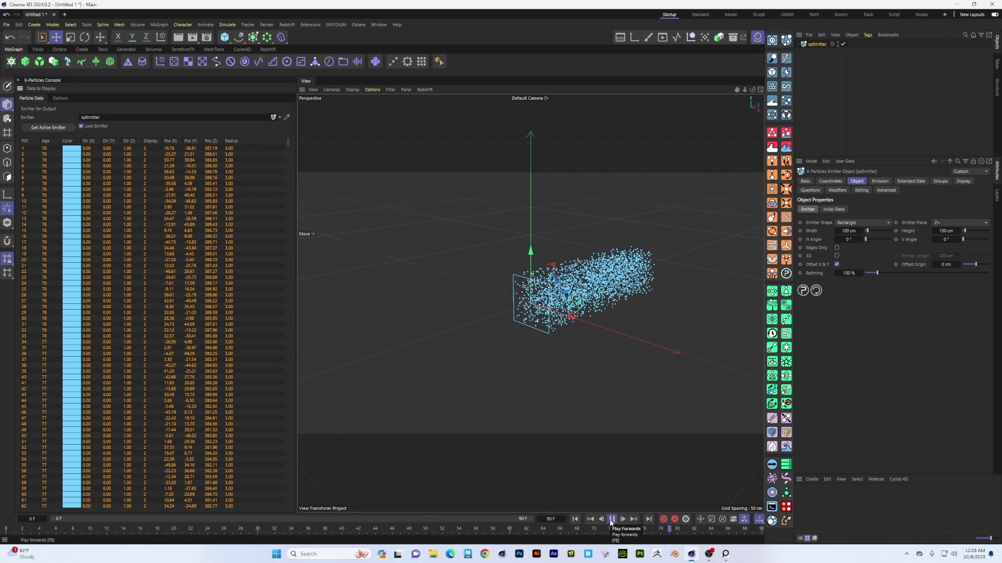
{"action": "left_click", "coordinate": [612, 519]}
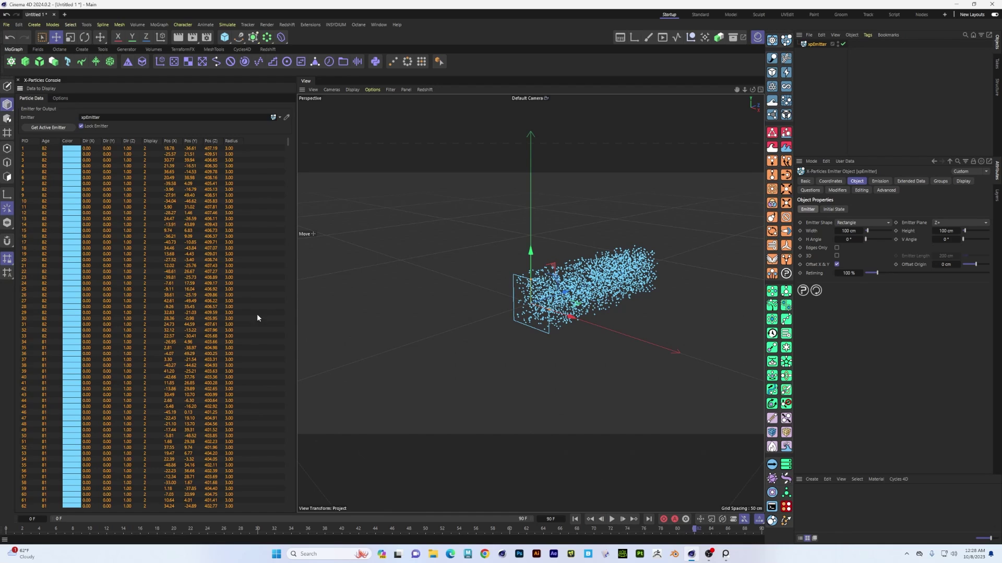
{"action": "left_click", "coordinate": [611, 519]}
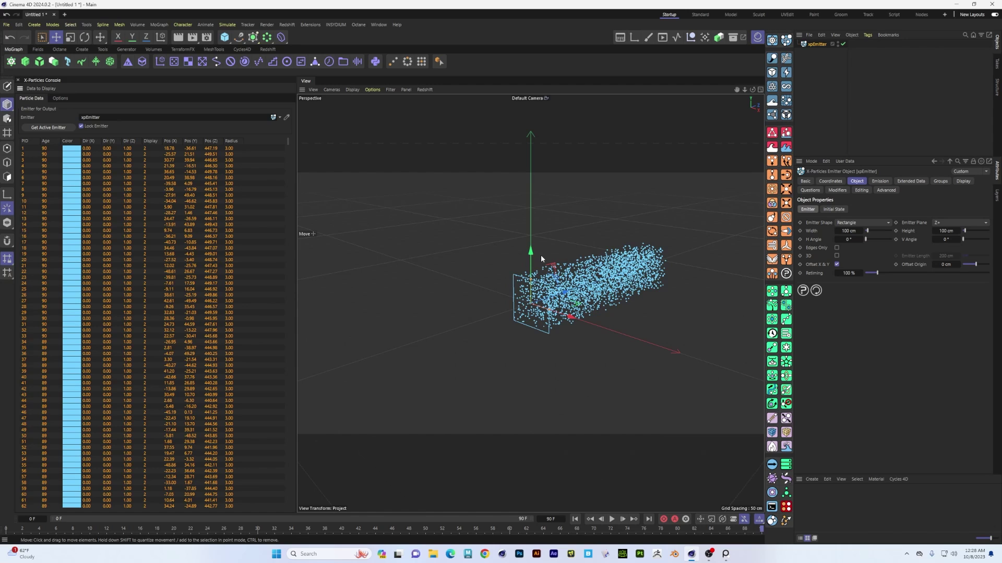
- Examine the ages and positions of the oldest and newest particles in the list against the particle stream in the viewport
{"action": "left_click_drag", "start_coordinate": [541, 254], "coordinate": [552, 303], "text": "alt"}
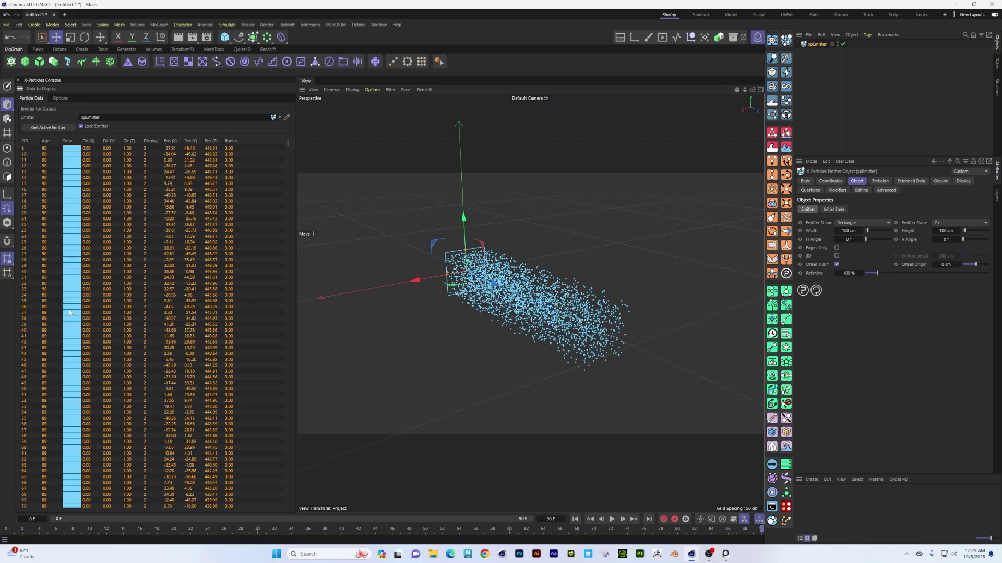
{"action": "scroll", "coordinate": [52, 335], "scroll_direction": "down", "scroll_amount": 20}
{"action": "scroll", "coordinate": [51, 334], "scroll_direction": "down", "scroll_amount": 20}
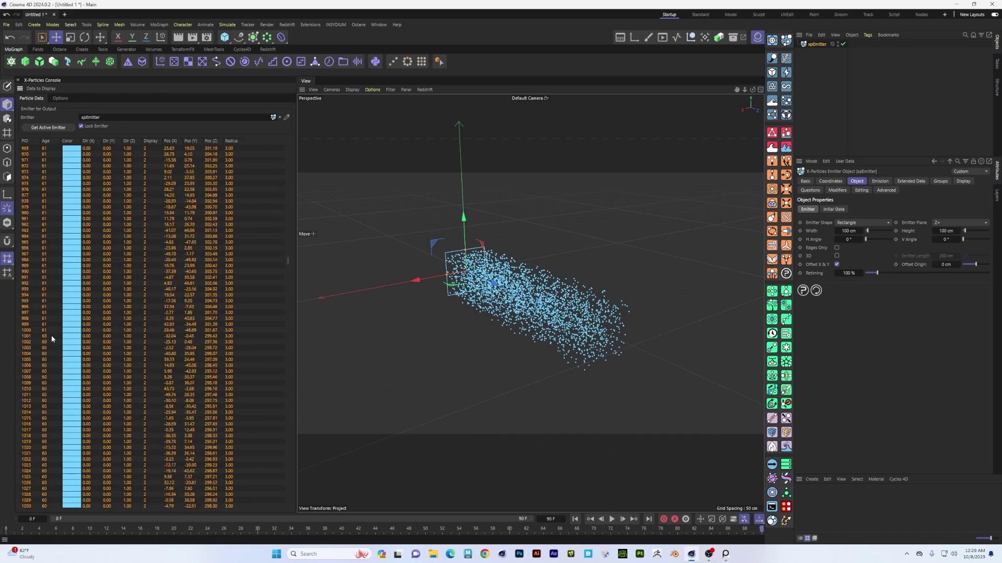
{"action": "scroll", "coordinate": [67, 318], "scroll_direction": "up", "scroll_amount": 20}
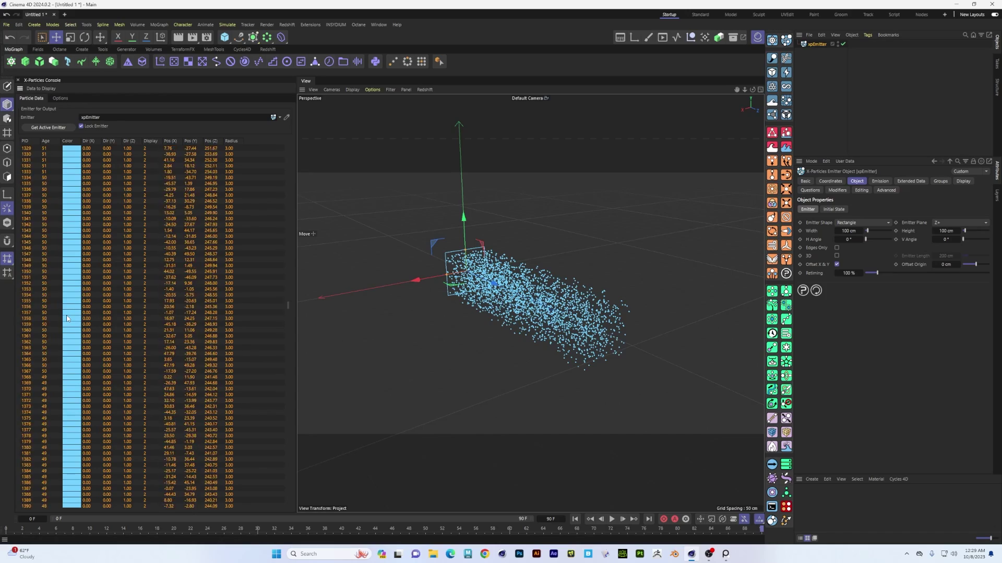
{"action": "scroll", "coordinate": [67, 318], "scroll_direction": "up", "scroll_amount": 18}
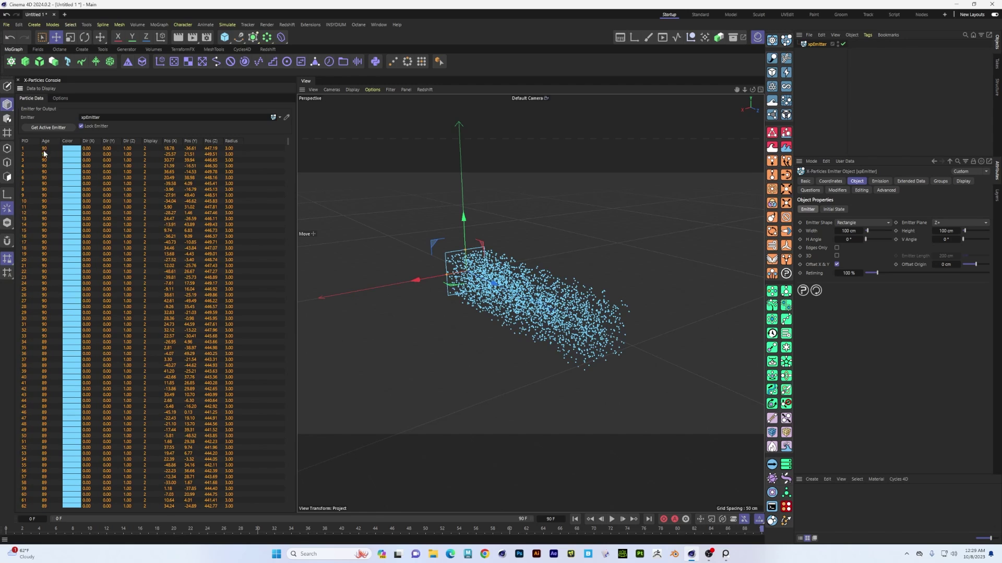
{"action": "left_click_drag", "start_coordinate": [289, 140], "coordinate": [250, 512]}
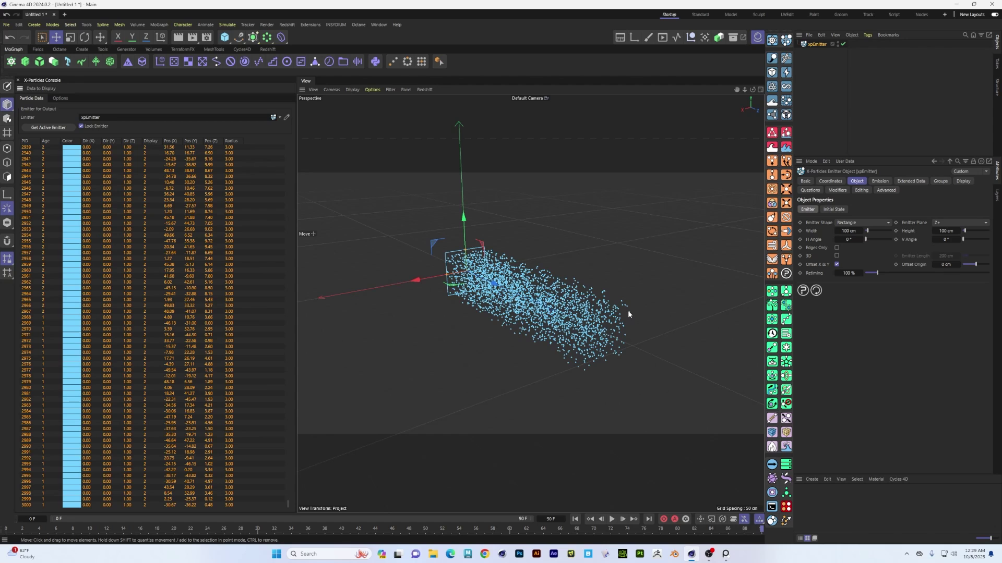
{"action": "mouse_move", "coordinate": [623, 320]}
{"action": "left_mouse_down", "text": "alt"}
{"action": "mouse_move", "coordinate": [639, 327]}
{"action": "mouse_move", "coordinate": [630, 321]}
{"action": "left_mouse_up", "text": "alt"}
{"action": "left_click_drag", "start_coordinate": [556, 306], "coordinate": [365, 313], "text": "alt"}
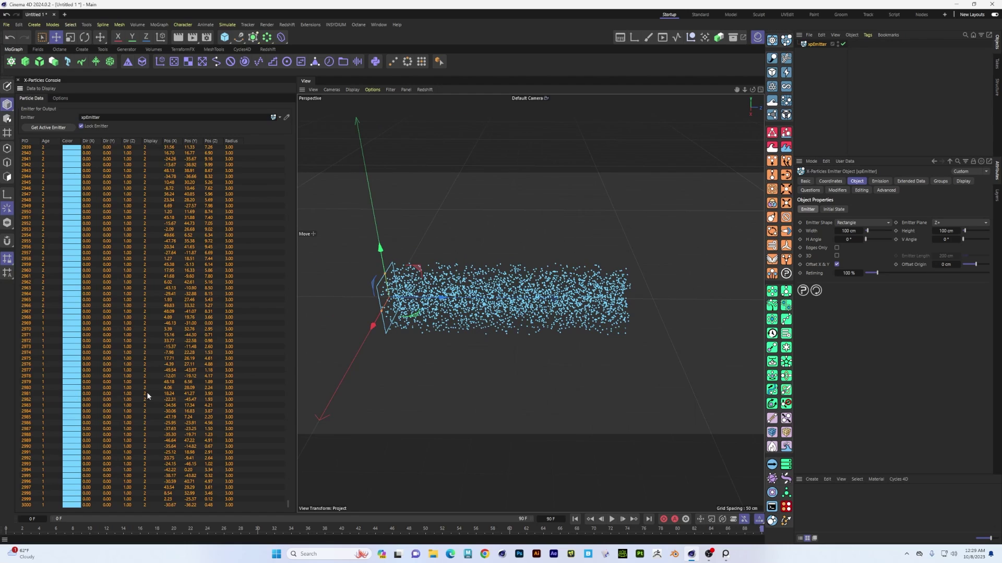
{"action": "left_click_drag", "start_coordinate": [384, 288], "coordinate": [495, 315], "text": "alt"}
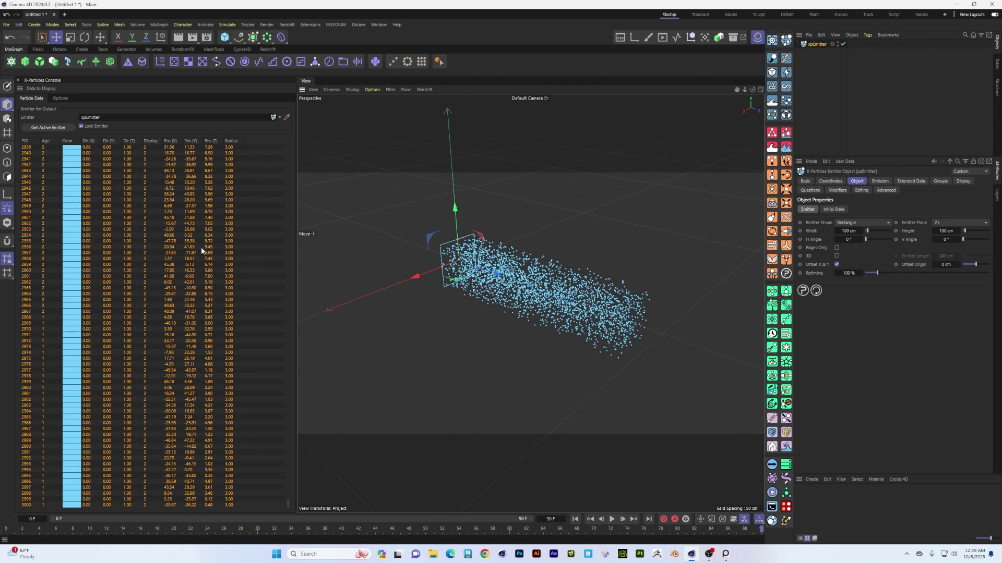
{"action": "mouse_move", "coordinate": [490, 323]}
{"action": "left_mouse_down", "text": "alt"}
{"action": "mouse_move", "coordinate": [516, 313]}
{"action": "mouse_move", "coordinate": [496, 315]}
{"action": "left_mouse_up", "text": "alt"}
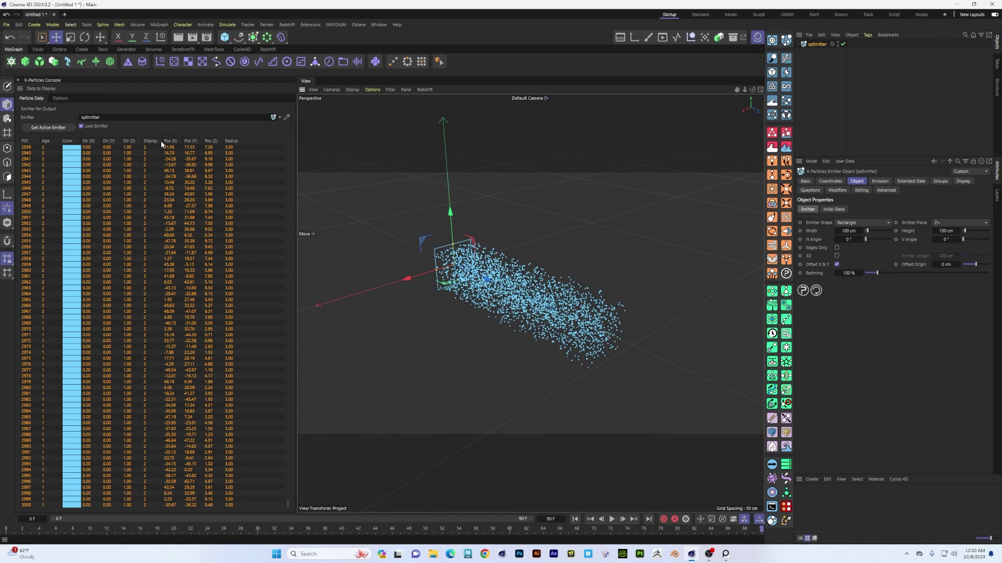
{"action": "scroll", "coordinate": [156, 205], "scroll_direction": "up", "scroll_amount": 20}
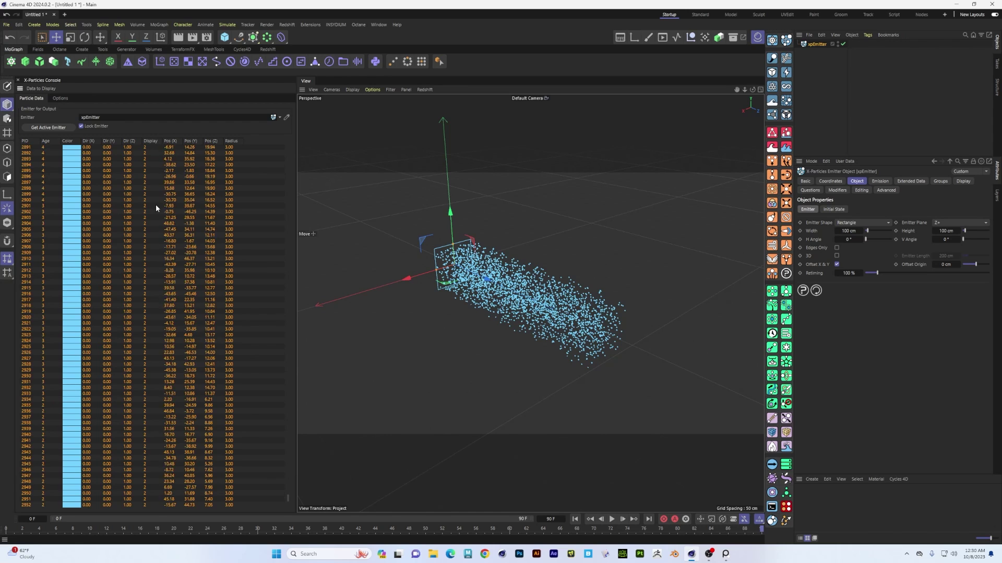
- Set the xpEmitter's Editor Display to Dots and replay the animation from the start to about frame 28
{"action": "scroll", "coordinate": [282, 360], "scroll_direction": "up", "scroll_amount": 3}
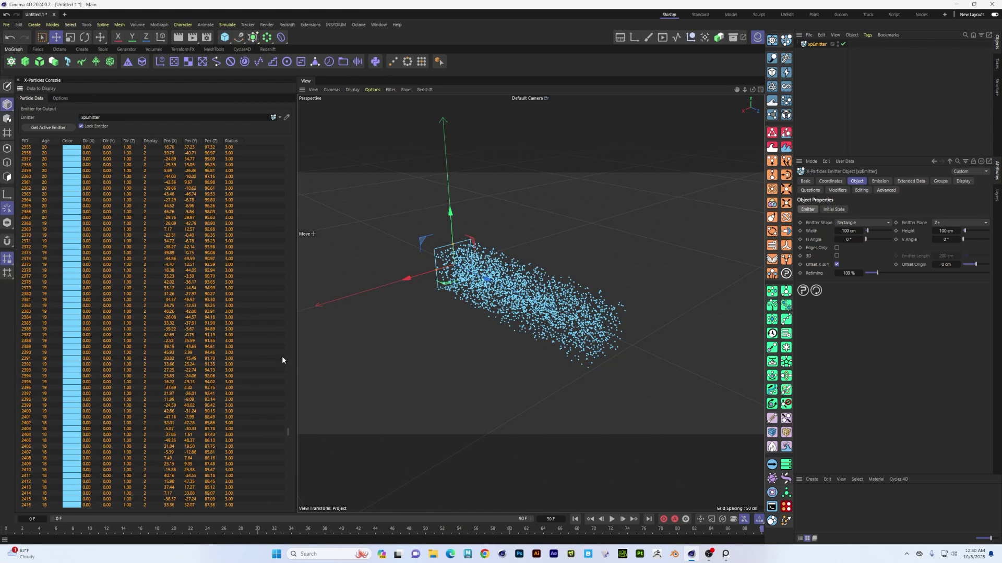
{"action": "left_click_drag", "start_coordinate": [289, 434], "coordinate": [272, 80]}
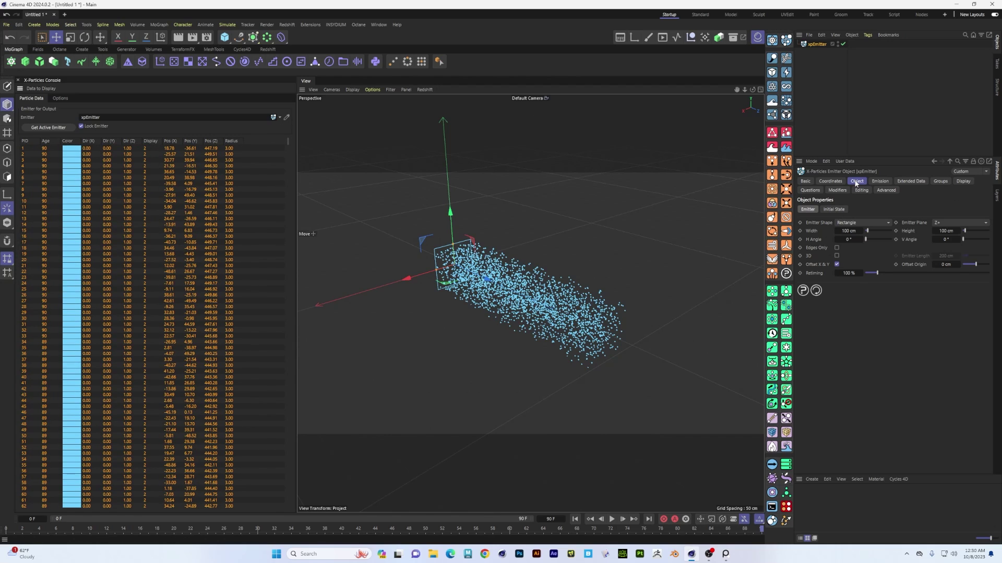
{"action": "left_click", "coordinate": [962, 181]}
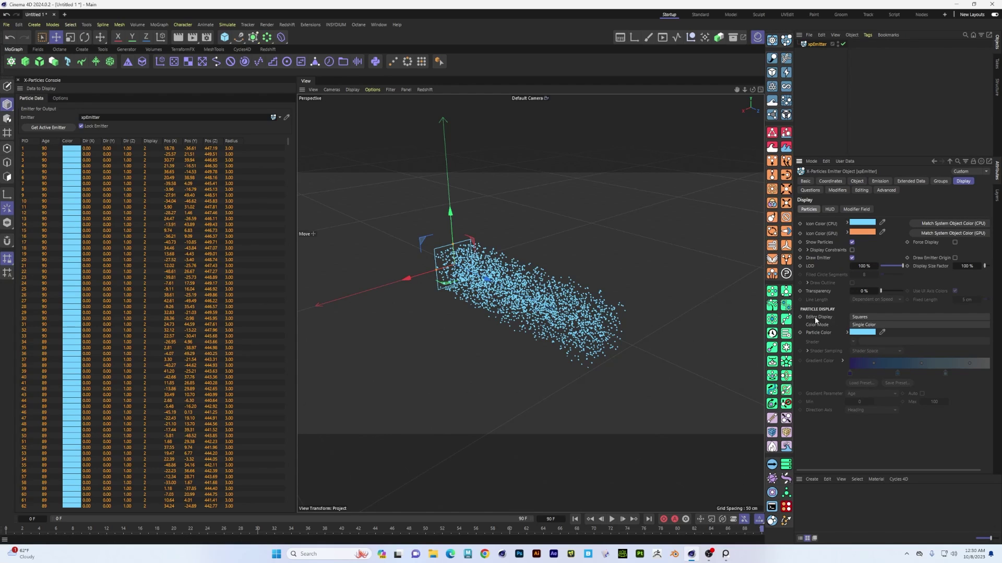
{"action": "left_click", "coordinate": [890, 317]}
{"action": "left_click", "coordinate": [888, 326]}
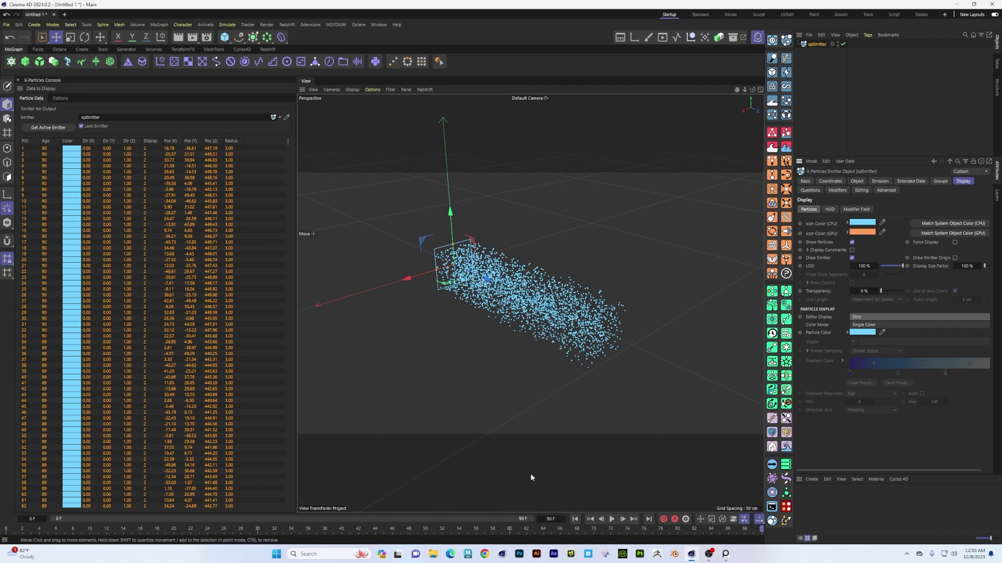
{"action": "left_click", "coordinate": [575, 519]}
{"action": "left_click", "coordinate": [611, 519]}
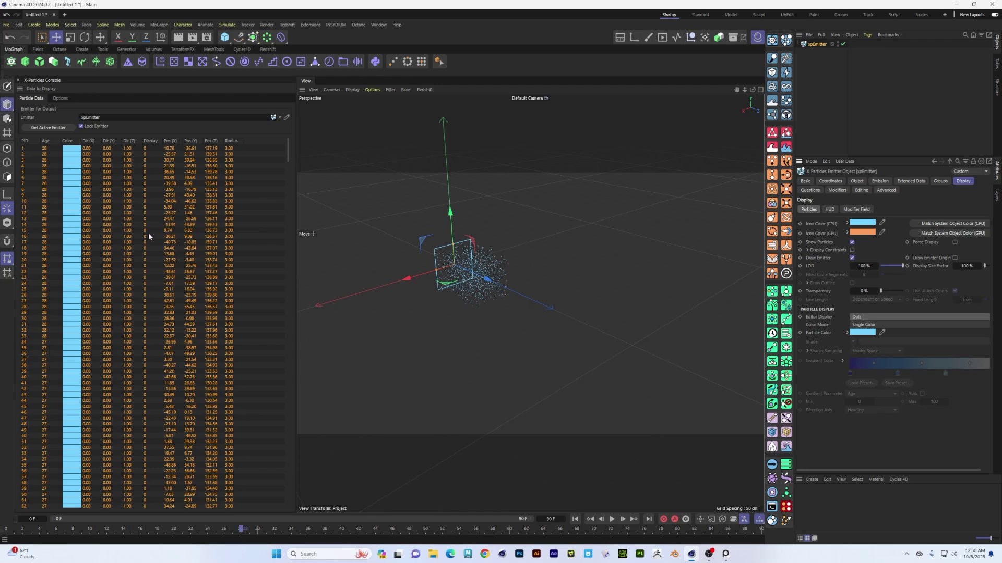
- Change the emitter's Editor Display to Ticks and replay the animation from the start to about frame 23
{"action": "left_click", "coordinate": [887, 316]}
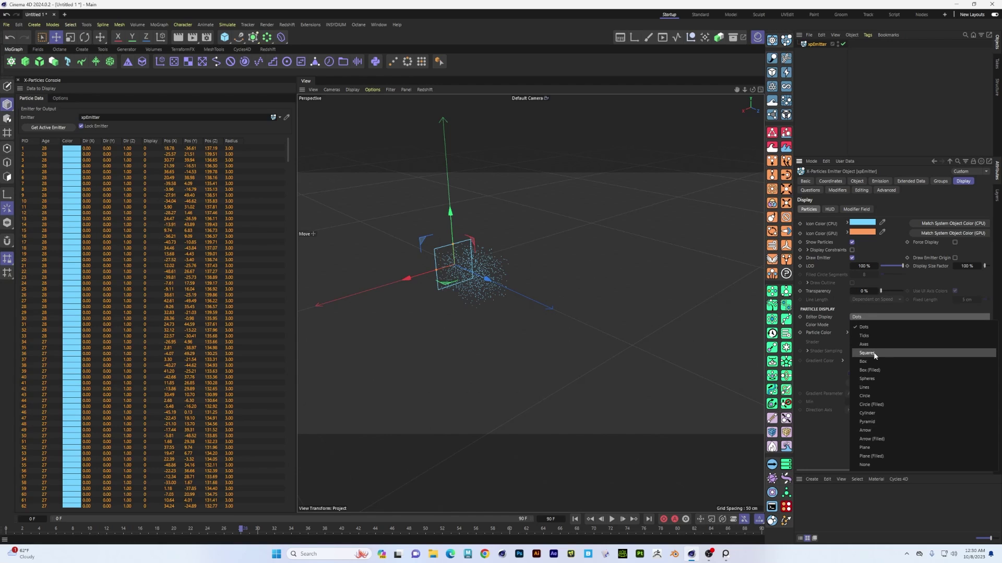
{"action": "left_click", "coordinate": [868, 335]}
{"action": "left_click", "coordinate": [575, 520]}
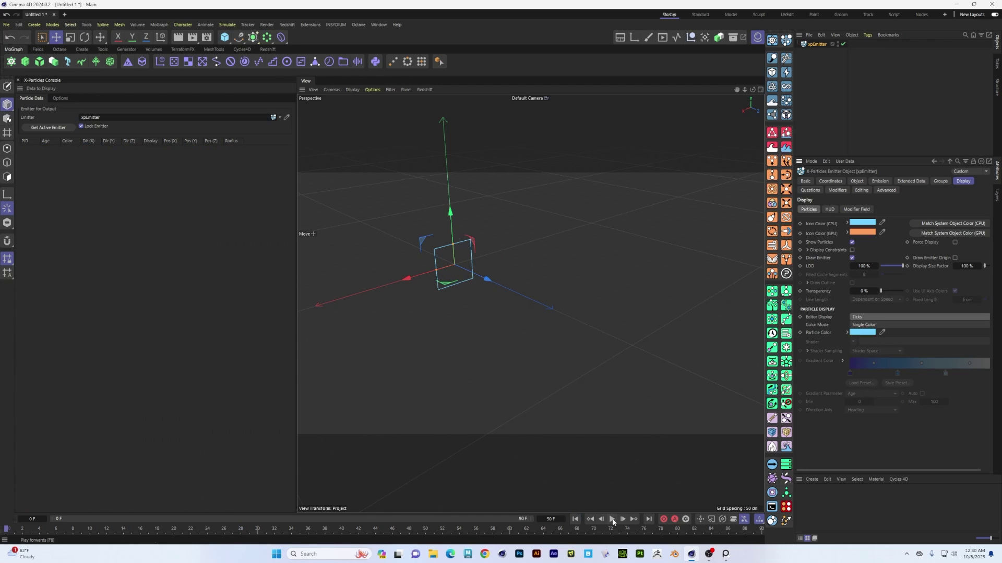
{"action": "left_click", "coordinate": [612, 519]}
{"action": "left_click", "coordinate": [612, 520]}
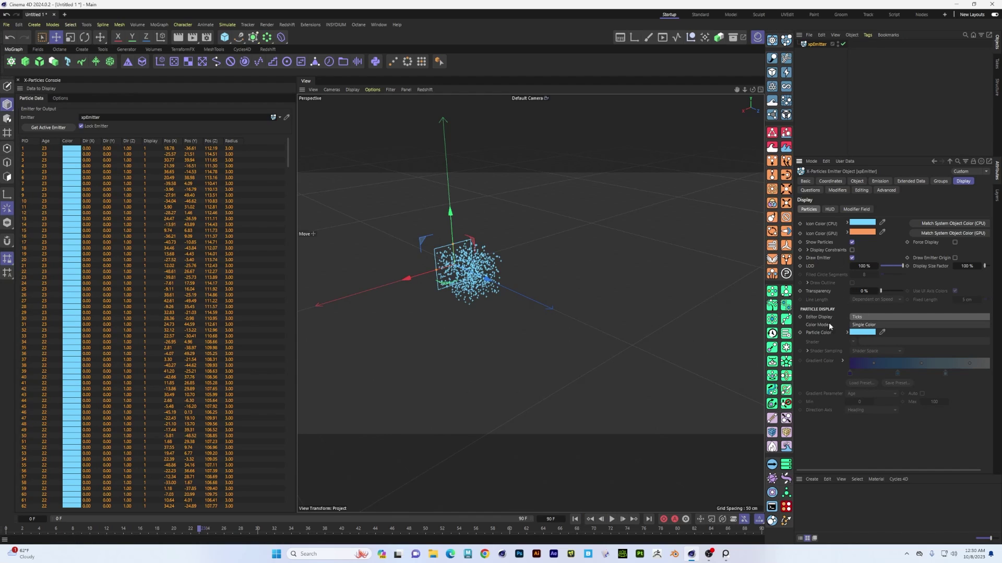
- Try Box as the emitter's Editor Display, and settle on Circle
{"action": "left_click", "coordinate": [878, 317]}
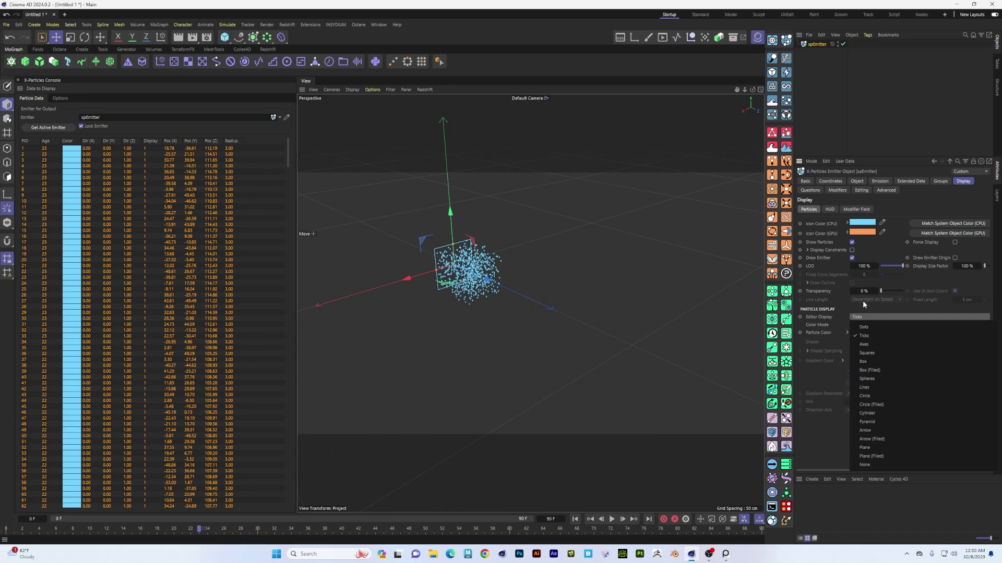
{"action": "left_click", "coordinate": [865, 366]}
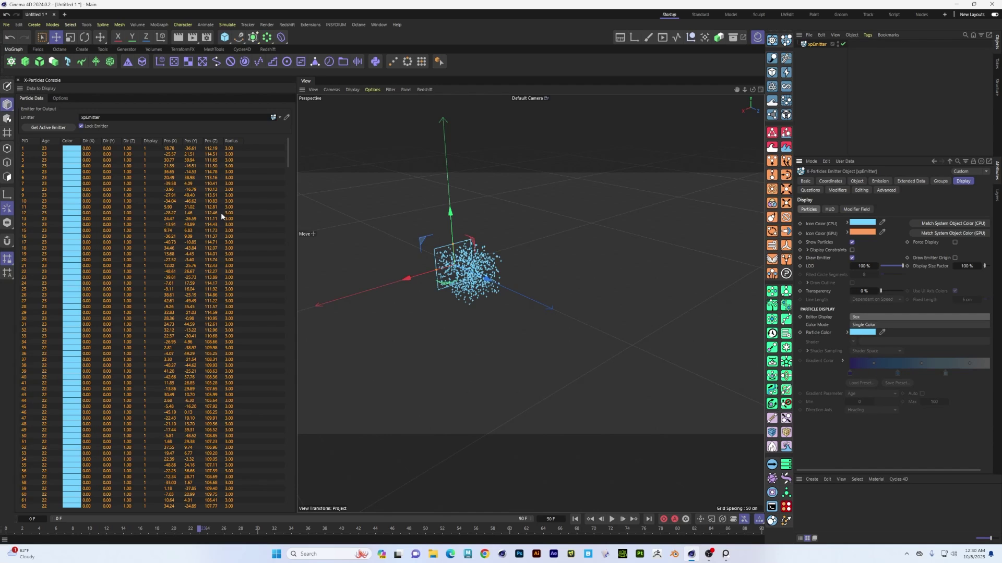
{"action": "left_click", "coordinate": [869, 316]}
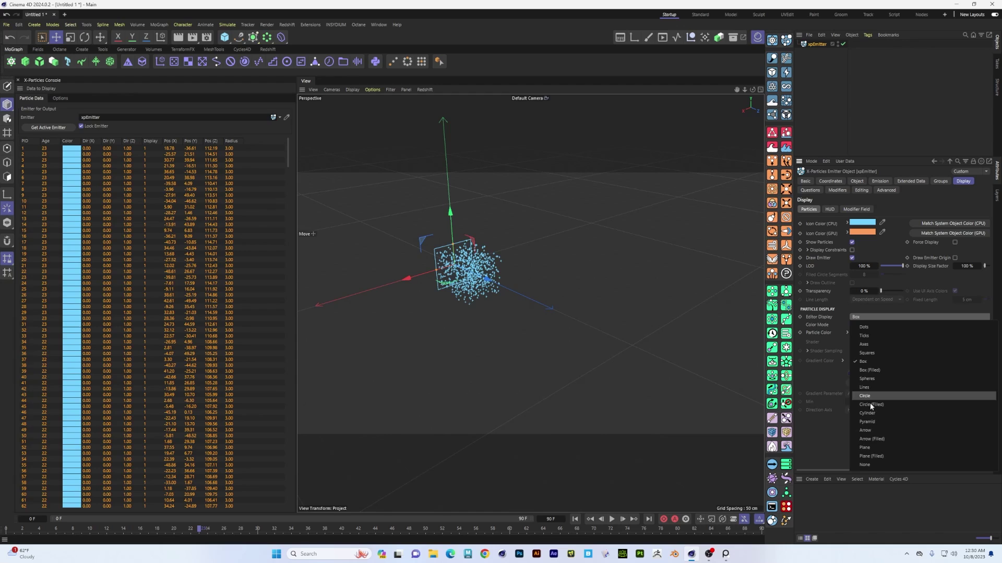
{"action": "left_click", "coordinate": [866, 396]}
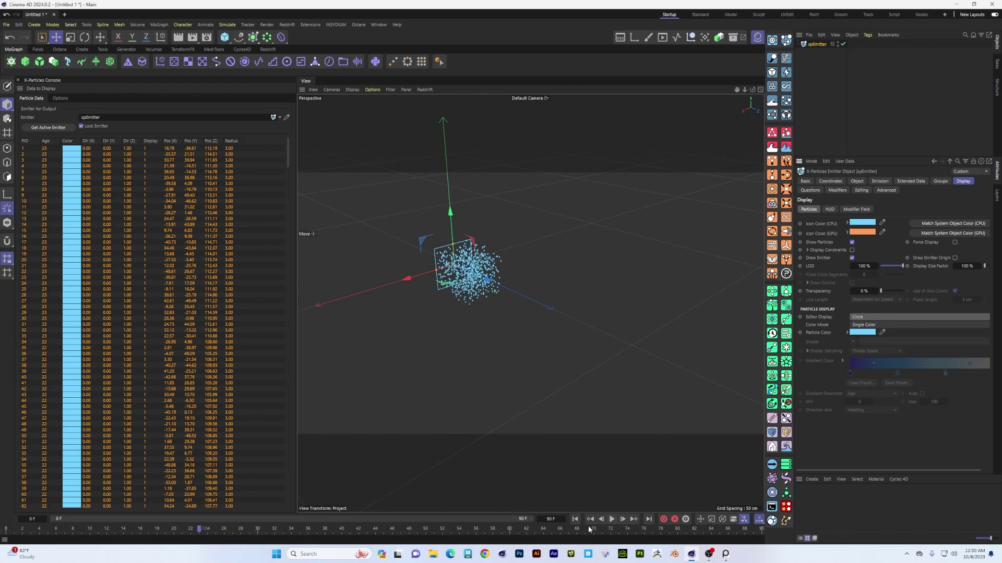
{"action": "left_click", "coordinate": [881, 317]}
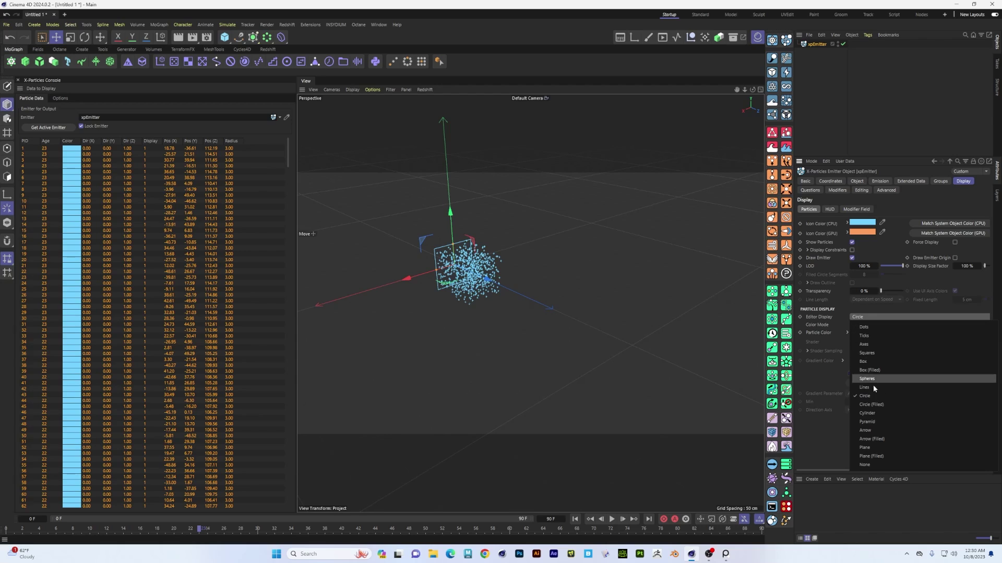
{"action": "left_click", "coordinate": [871, 319]}
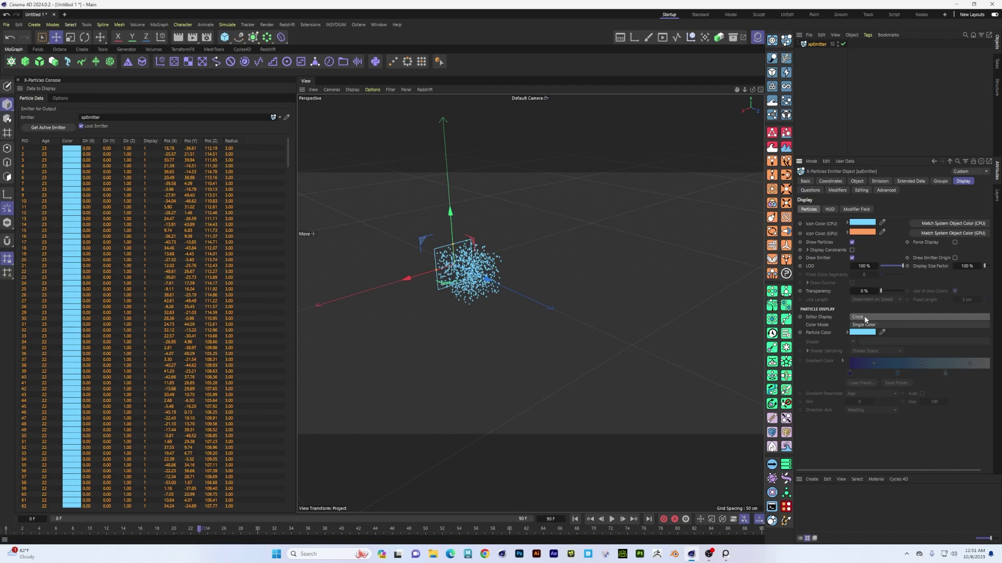
{"action": "left_click", "coordinate": [864, 318]}
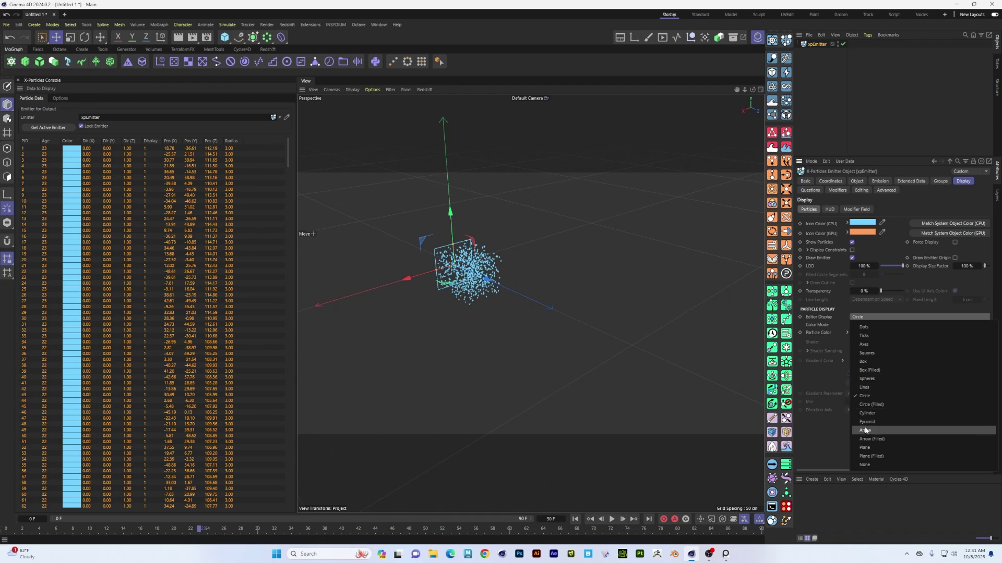
{"action": "left_click", "coordinate": [868, 398]}
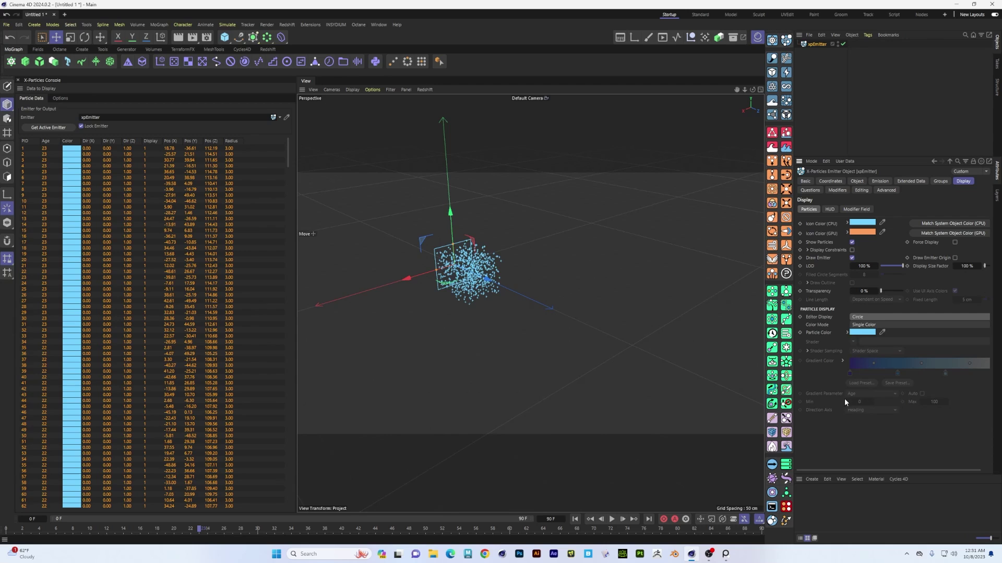
- Replay the animation from the start to about frame 54 and inspect the circle particles closely in the viewport
{"action": "left_click", "coordinate": [576, 520]}
{"action": "left_click", "coordinate": [611, 520]}
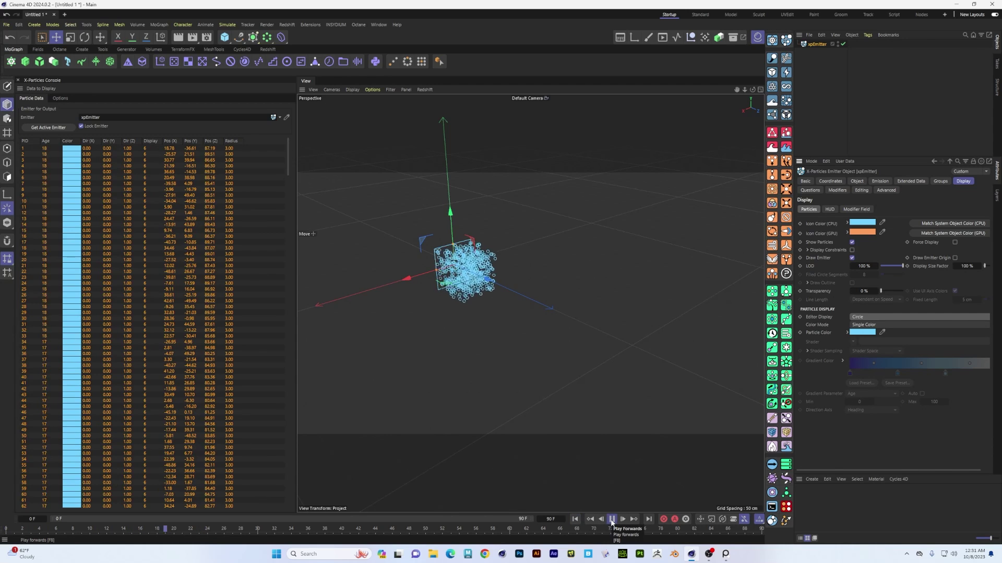
{"action": "left_click", "coordinate": [611, 520]}
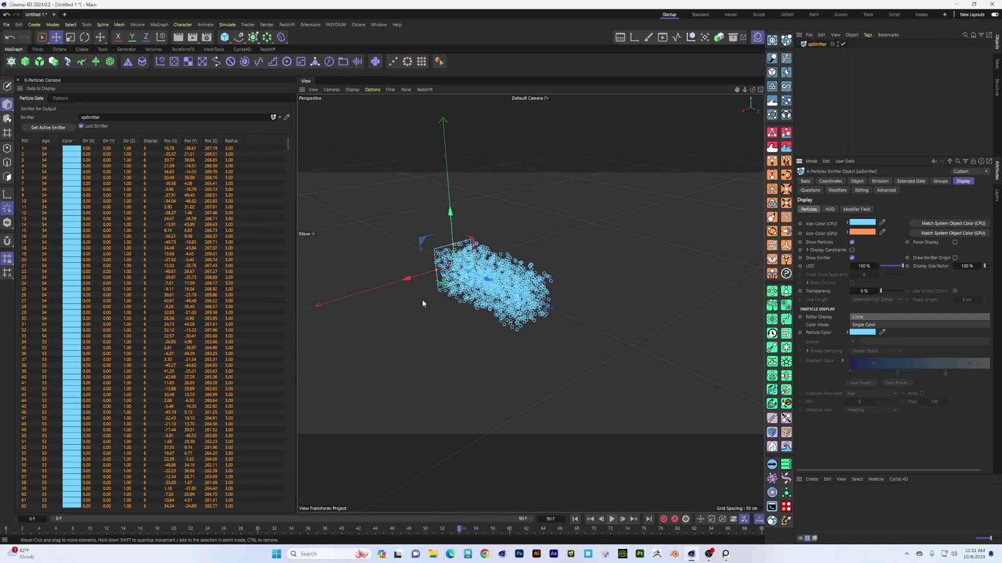
{"action": "left_click_drag", "start_coordinate": [472, 315], "coordinate": [472, 302], "text": "alt"}
{"action": "left_click", "coordinate": [868, 317]}
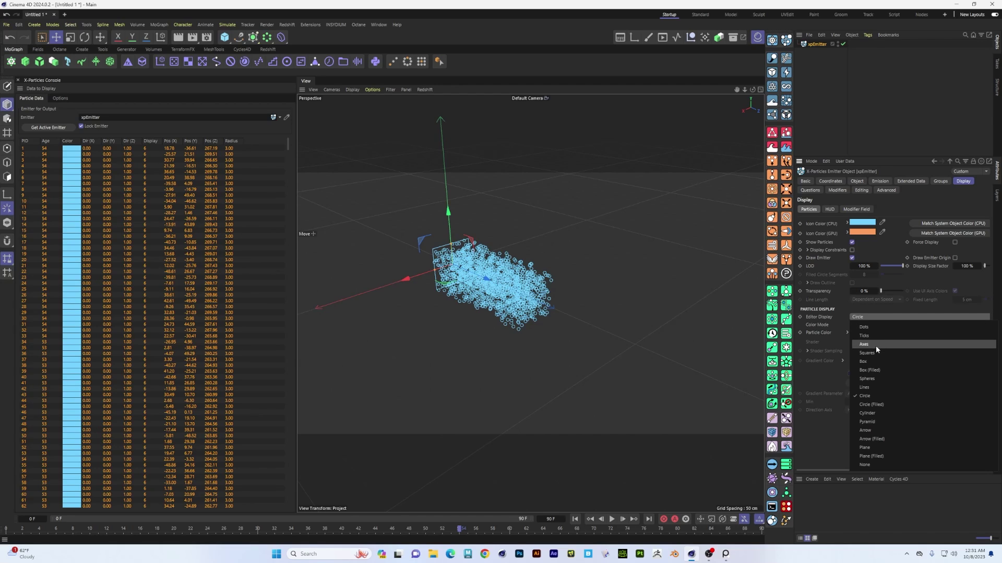
{"action": "left_click", "coordinate": [856, 305]}
{"action": "scroll", "coordinate": [522, 334], "scroll_direction": "up", "scroll_amount": 5}
{"action": "scroll", "coordinate": [547, 305], "scroll_direction": "down", "scroll_amount": 3}
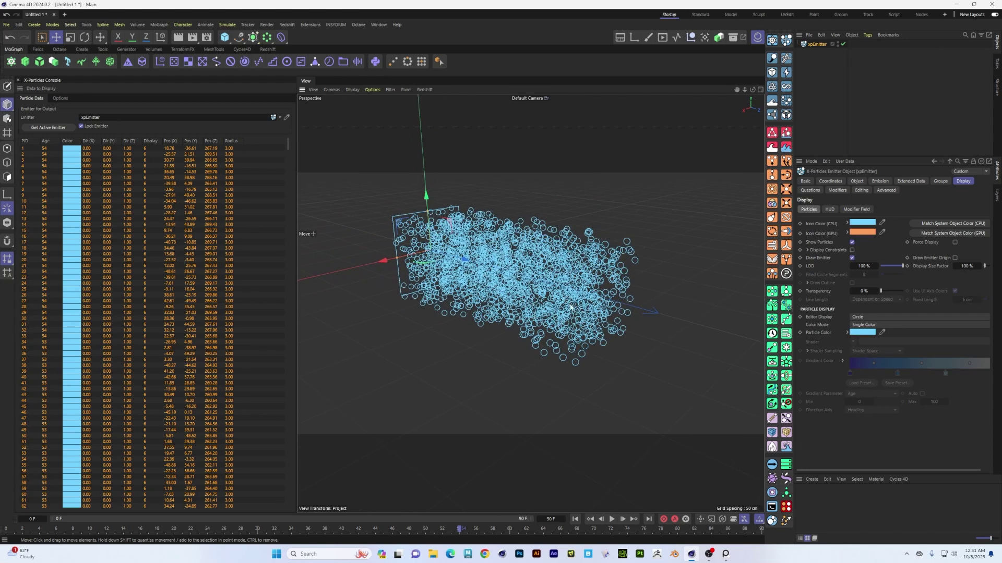
{"action": "middle_click_drag", "start_coordinate": [547, 305], "coordinate": [499, 321], "text": "alt"}
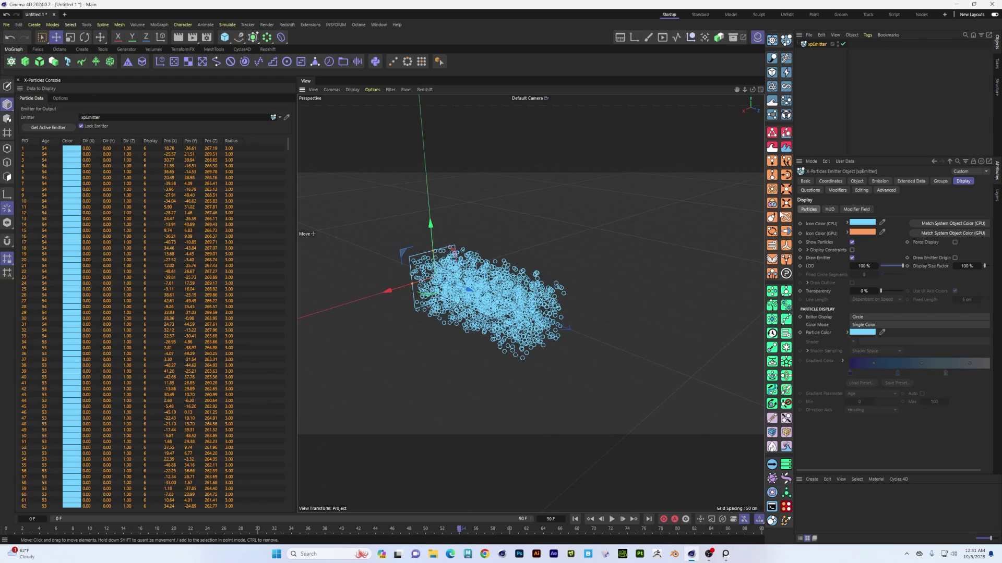
- Widen the emitter's attribute area and set the Radius Variation in its emission settings to 2 cm
{"action": "left_click", "coordinate": [857, 181]}
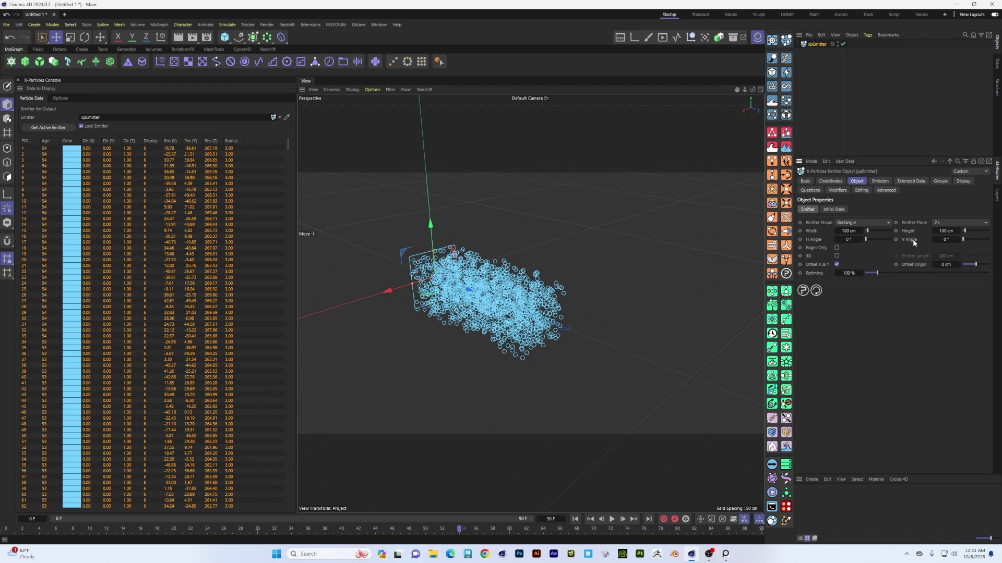
{"action": "left_click", "coordinate": [882, 181]}
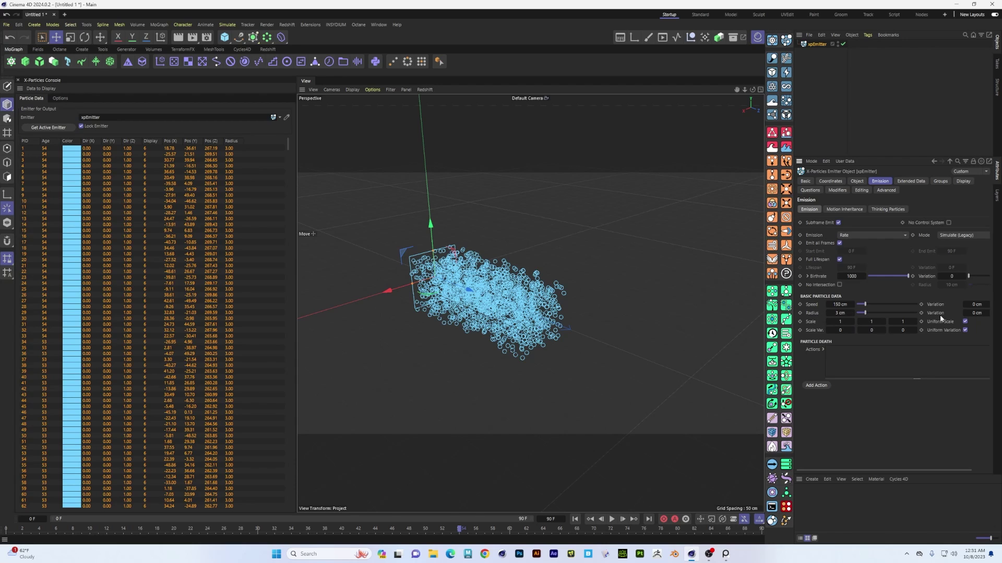
{"action": "left_click_drag", "start_coordinate": [794, 270], "coordinate": [765, 271]}
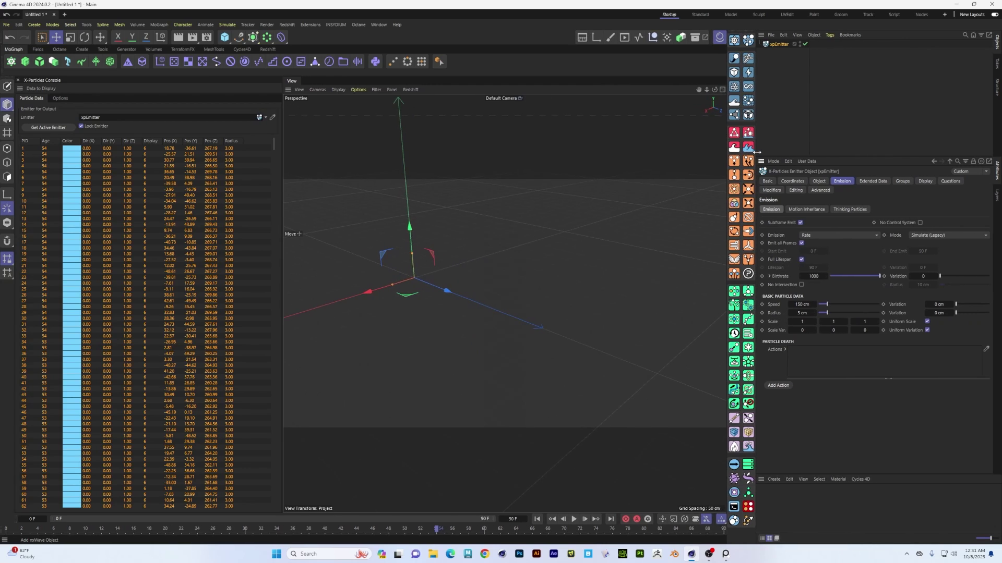
{"action": "left_click", "coordinate": [960, 315]}
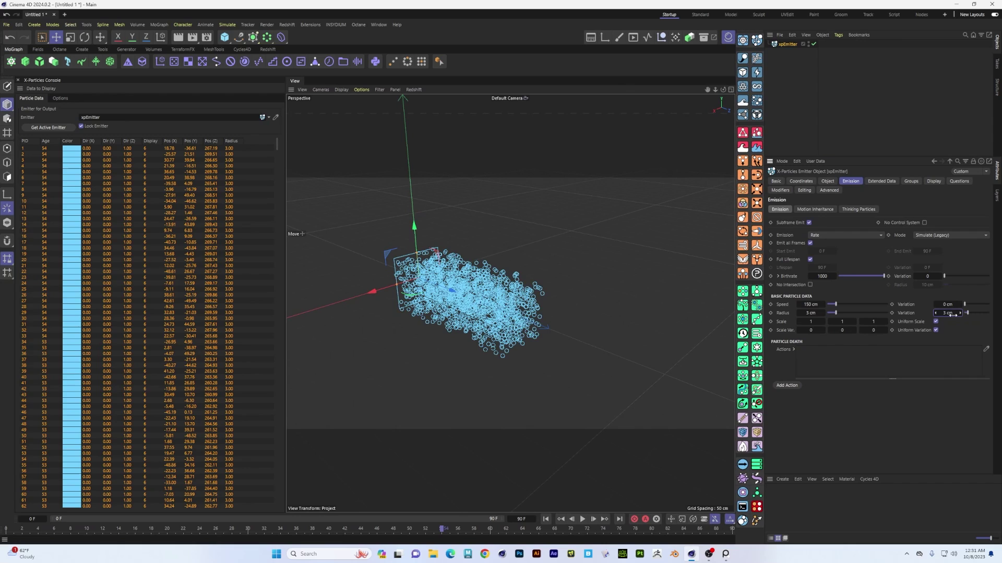
{"action": "scroll", "coordinate": [529, 322], "scroll_direction": "down", "scroll_amount": 1}
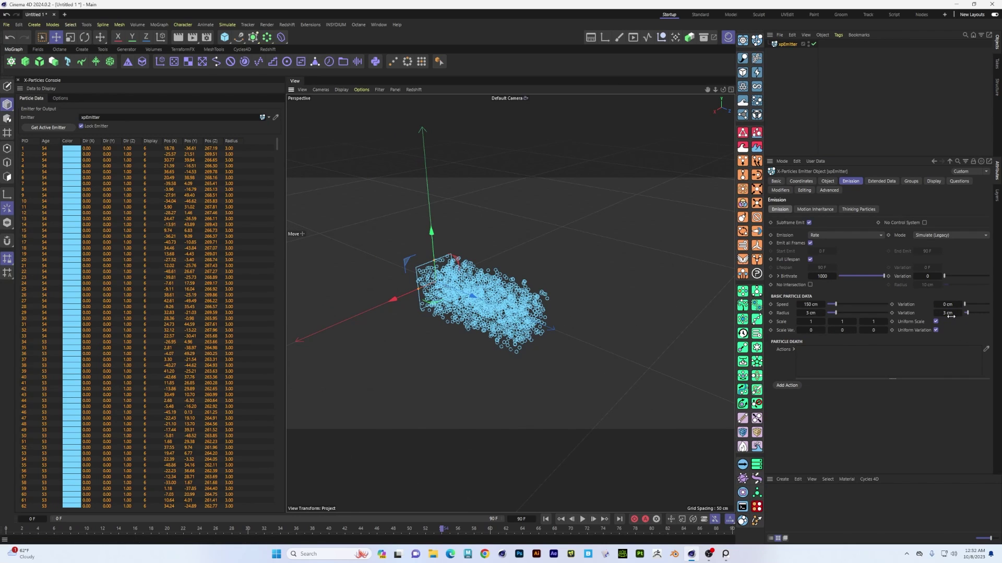
{"action": "left_click", "coordinate": [960, 316]}
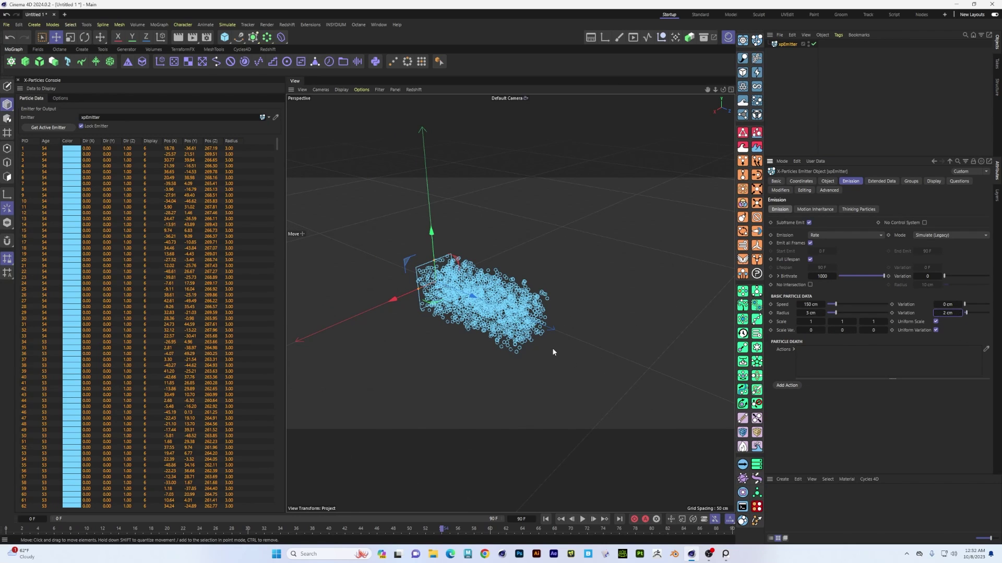
- Replay the animation from the start to about frame 55 and compare the listed particle radii with the circle sizes in the viewport
{"action": "left_click", "coordinate": [546, 519]}
{"action": "left_click", "coordinate": [583, 519]}
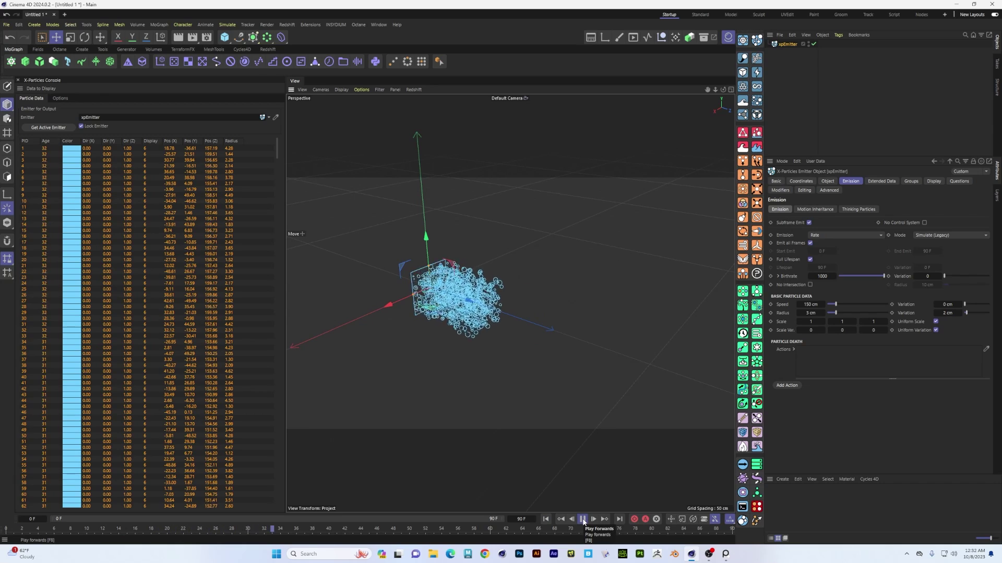
{"action": "left_click", "coordinate": [582, 519]}
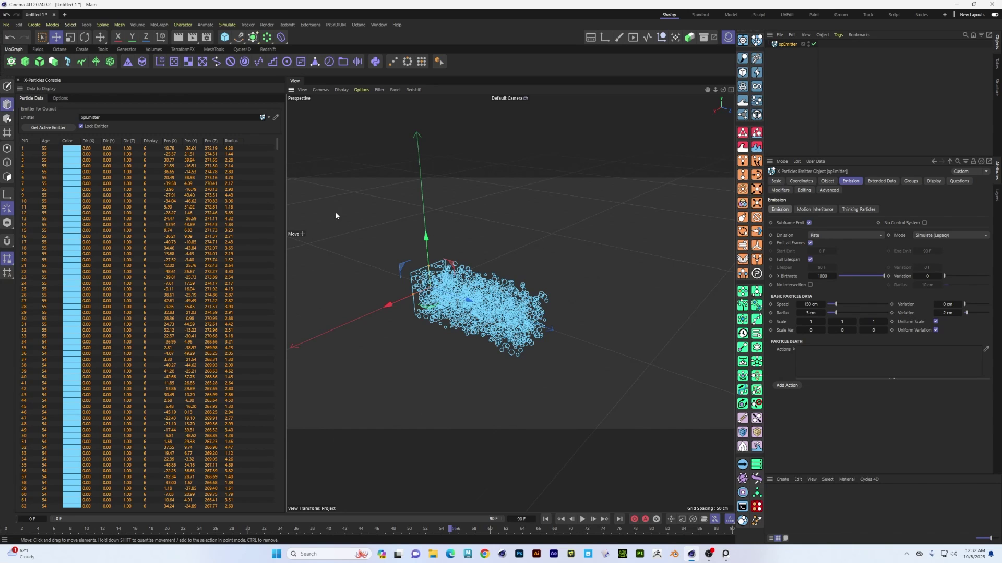
{"action": "left_click_drag", "start_coordinate": [465, 319], "coordinate": [396, 255], "text": "alt"}
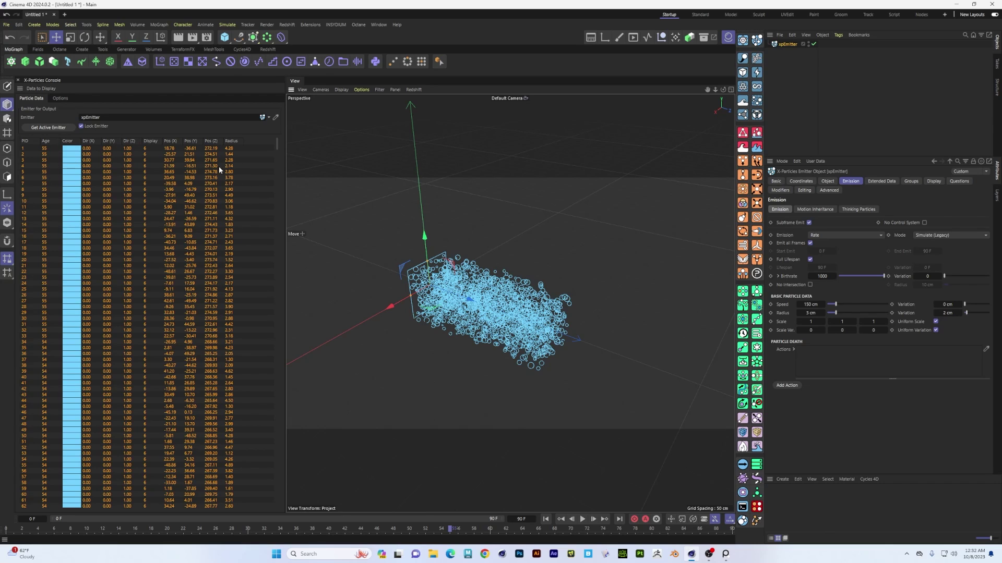
{"action": "left_click_drag", "start_coordinate": [365, 264], "coordinate": [387, 271], "text": "alt"}
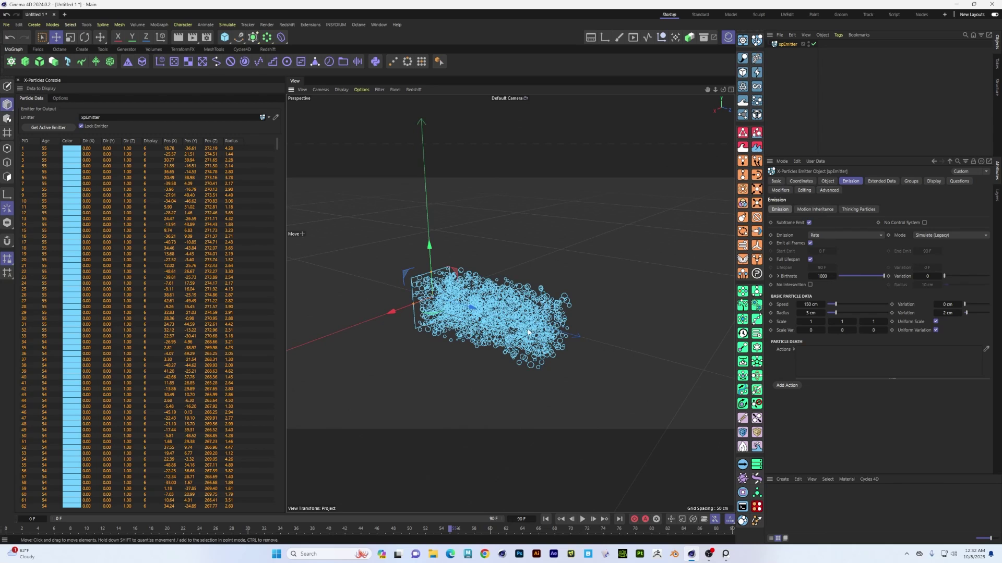
{"action": "scroll", "coordinate": [548, 315], "scroll_direction": "up", "scroll_amount": 4}
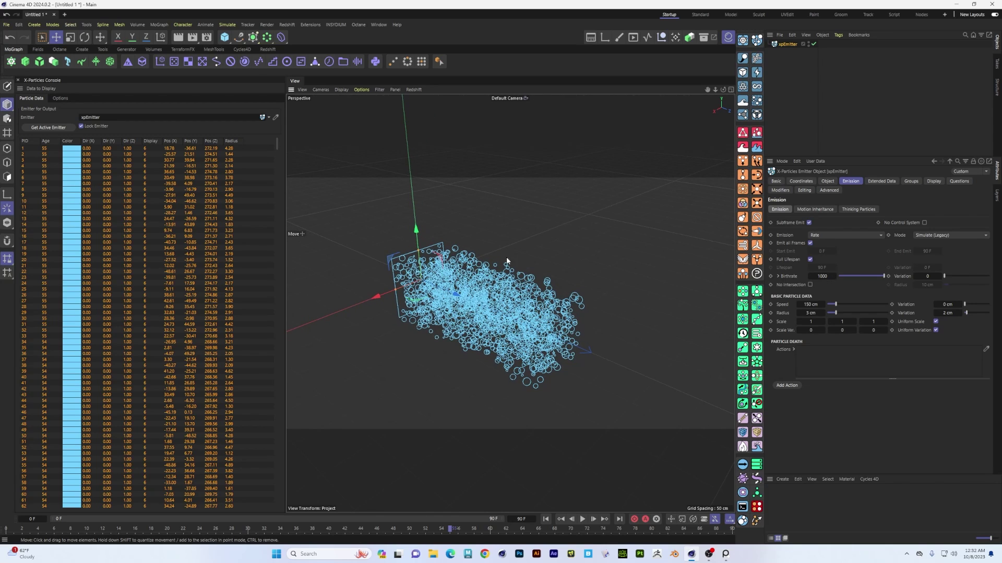
{"action": "left_click_drag", "start_coordinate": [490, 313], "coordinate": [491, 315], "text": "alt"}
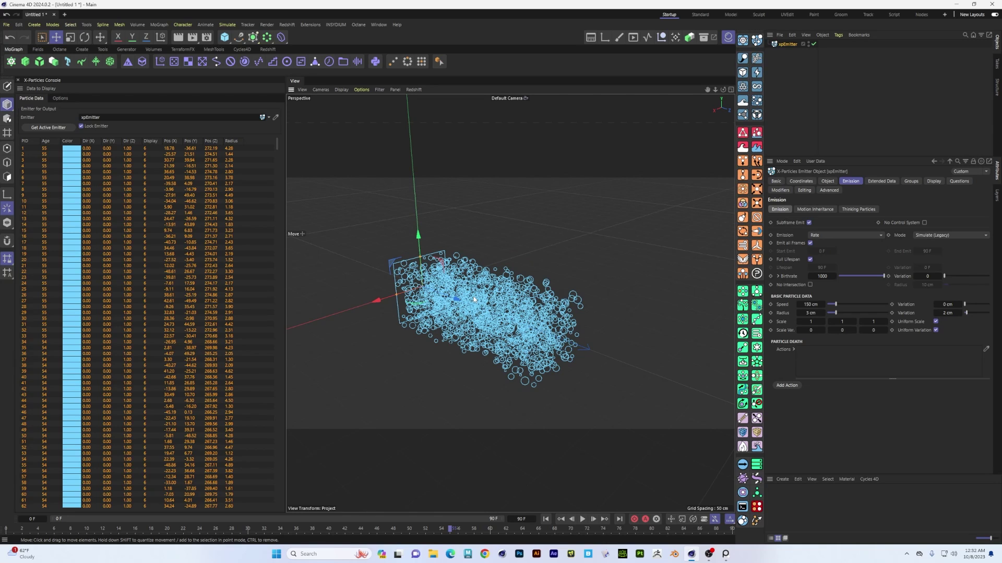
{"action": "left_click_drag", "start_coordinate": [512, 309], "coordinate": [568, 328]}
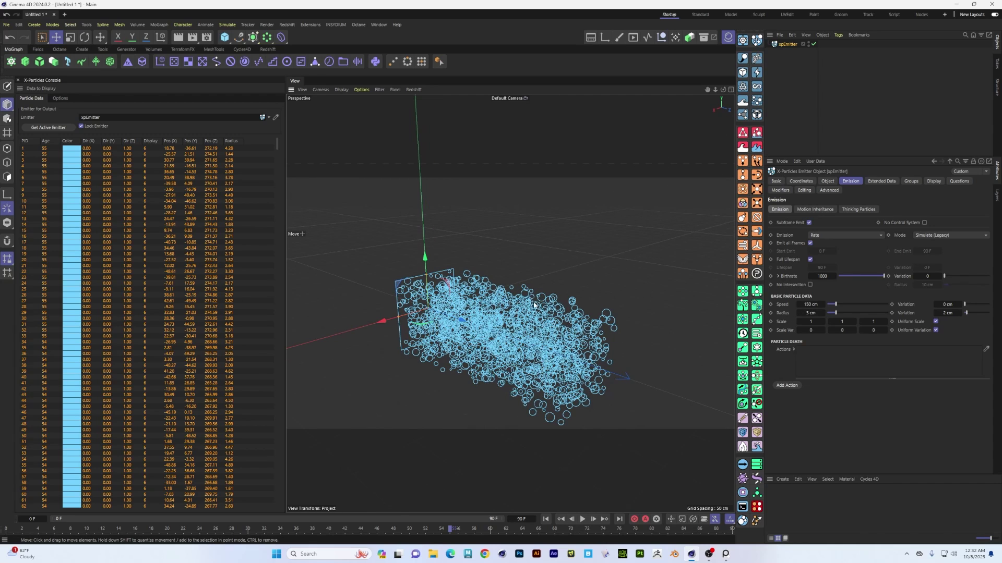
{"action": "left_click_drag", "start_coordinate": [527, 298], "coordinate": [473, 285]}
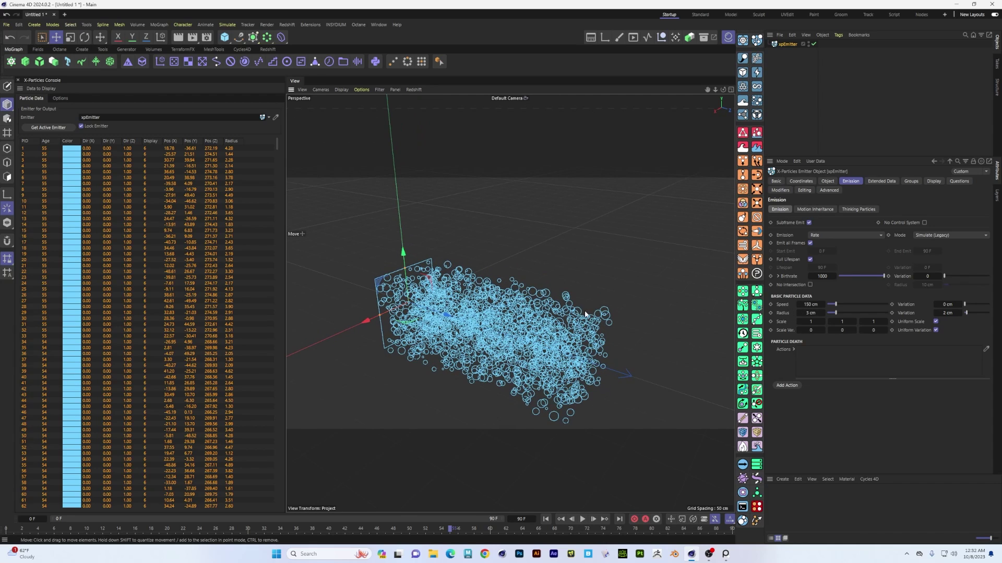
- Examine the varied circle sizes of the emitted particles from several angles, and return the animation to the start
{"action": "left_click_drag", "start_coordinate": [530, 324], "coordinate": [470, 270]}
{"action": "left_click_drag", "start_coordinate": [533, 269], "coordinate": [500, 300], "text": "alt"}
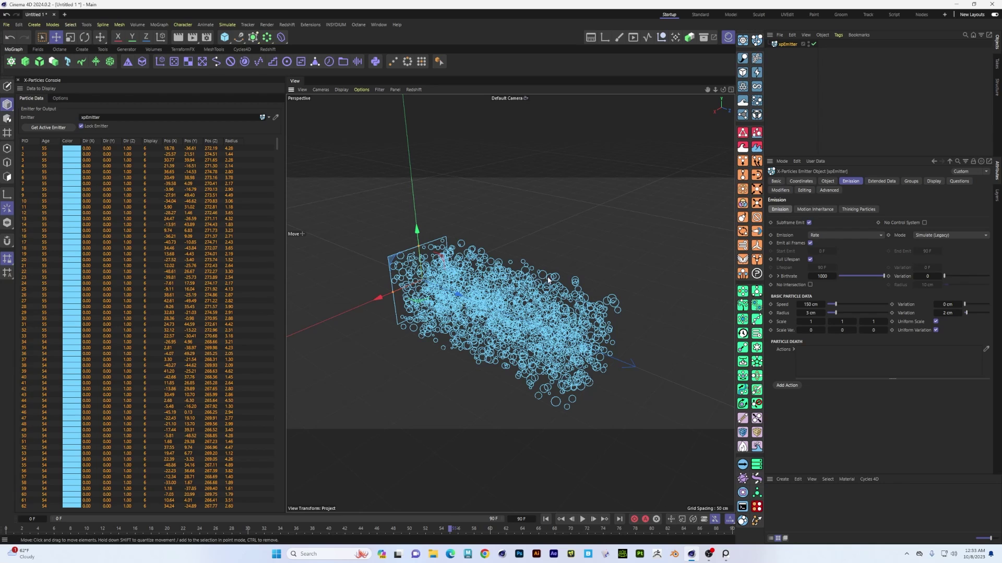
{"action": "left_click_drag", "start_coordinate": [528, 316], "coordinate": [532, 305], "text": "alt"}
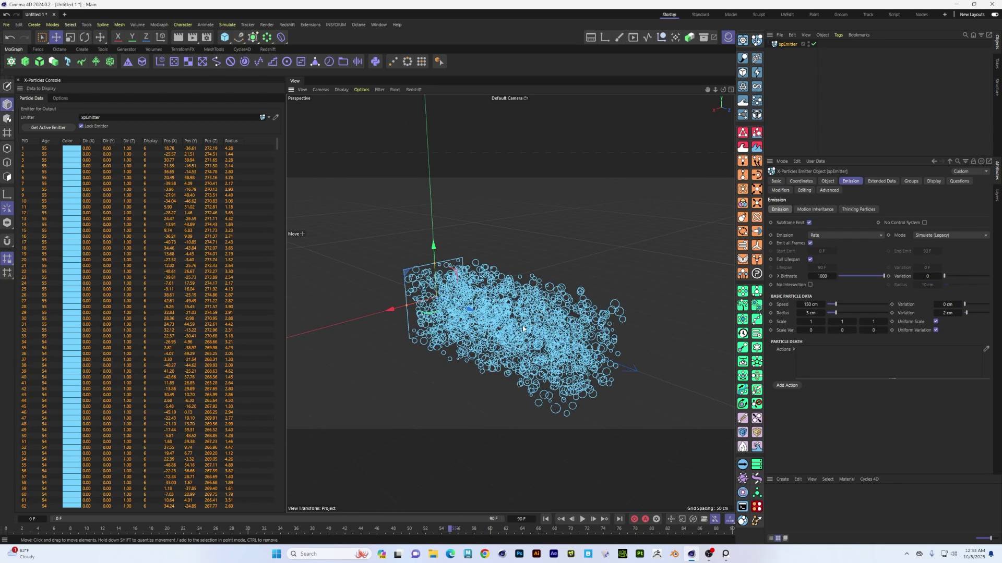
{"action": "middle_click_drag", "start_coordinate": [524, 329], "coordinate": [499, 308], "text": "alt"}
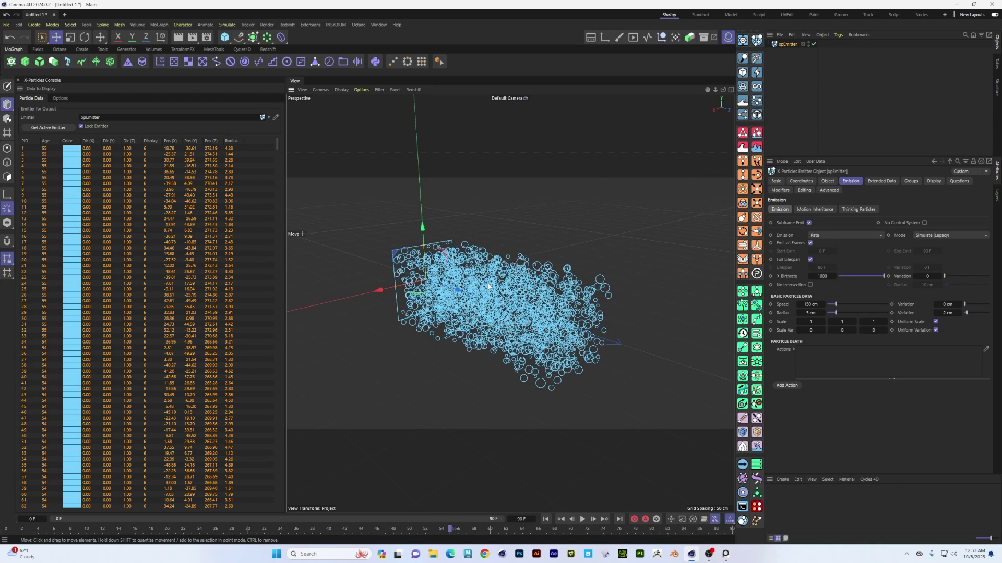
{"action": "left_click_drag", "start_coordinate": [504, 308], "coordinate": [498, 302], "text": "alt"}
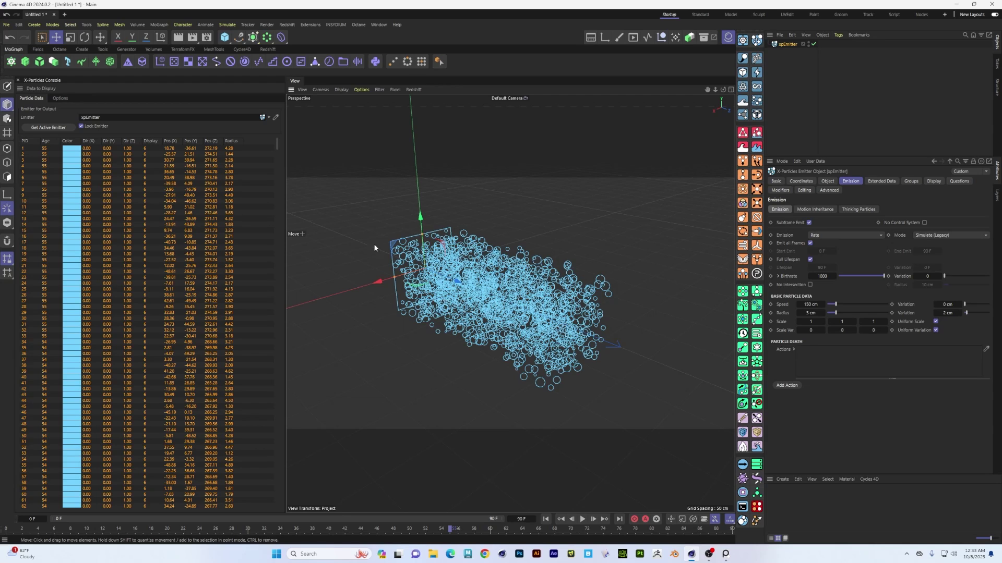
{"action": "key", "text": "shift+f"}
{"action": "middle_click_drag", "start_coordinate": [455, 319], "coordinate": [510, 330], "text": "alt"}
{"action": "left_click_drag", "start_coordinate": [568, 312], "coordinate": [519, 329], "text": "alt"}
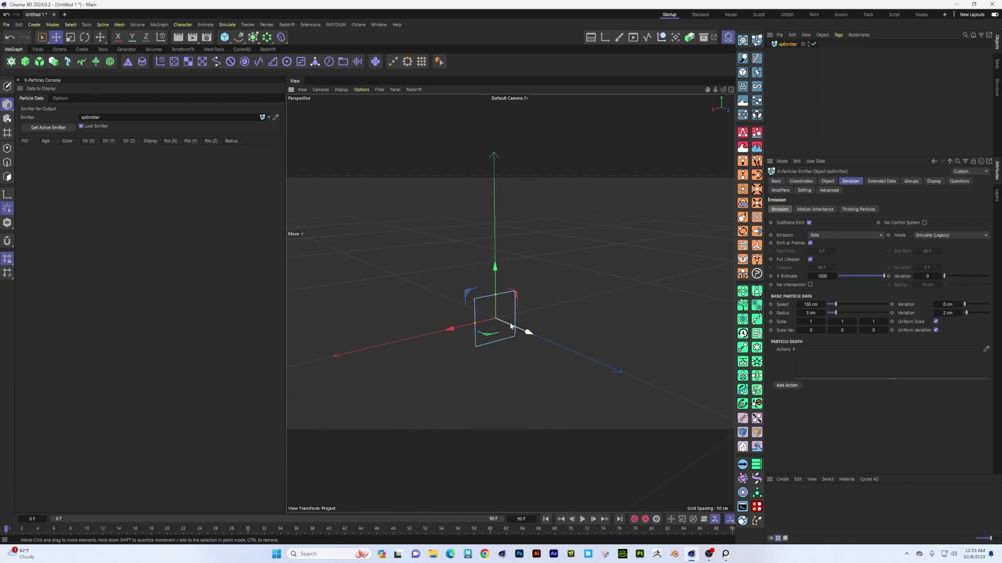
- Add an XPresso tag to the xpEmitter object
{"action": "right_click", "coordinate": [786, 45]}
{"action": "mouse_move", "coordinate": [830, 68]}
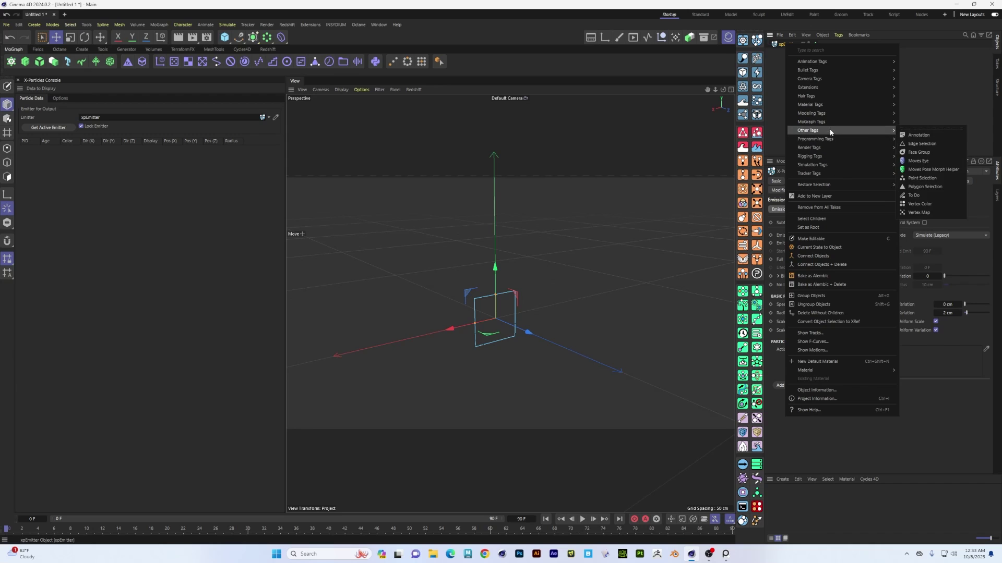
{"action": "mouse_move", "coordinate": [837, 139]}
{"action": "left_click", "coordinate": [903, 170]}
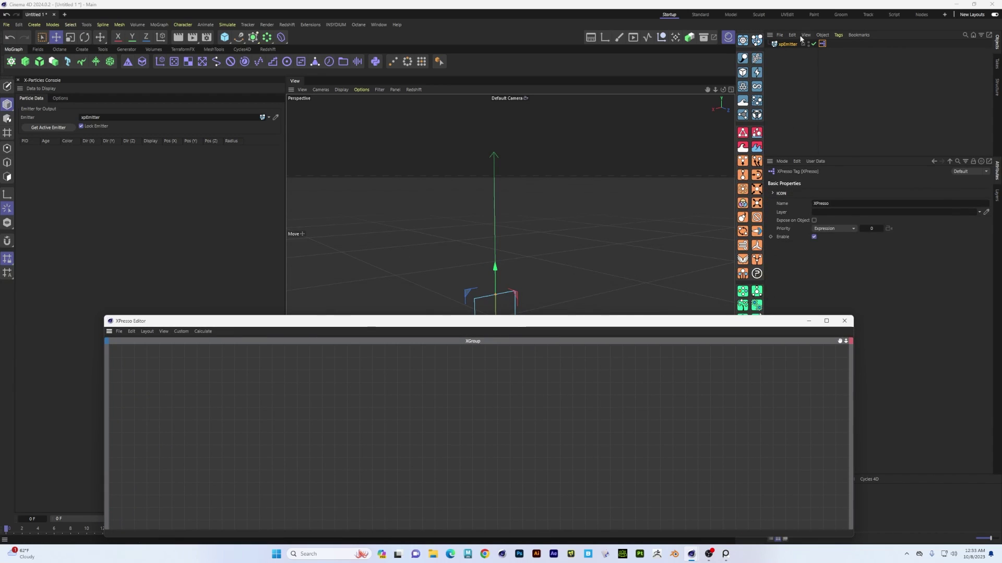
- Bring the xpEmitter into the XPresso graph as a node and dock the XPresso Editor below the viewport
{"action": "left_click_drag", "start_coordinate": [790, 45], "coordinate": [423, 379]}
{"action": "left_click_drag", "start_coordinate": [389, 324], "coordinate": [661, 165]}
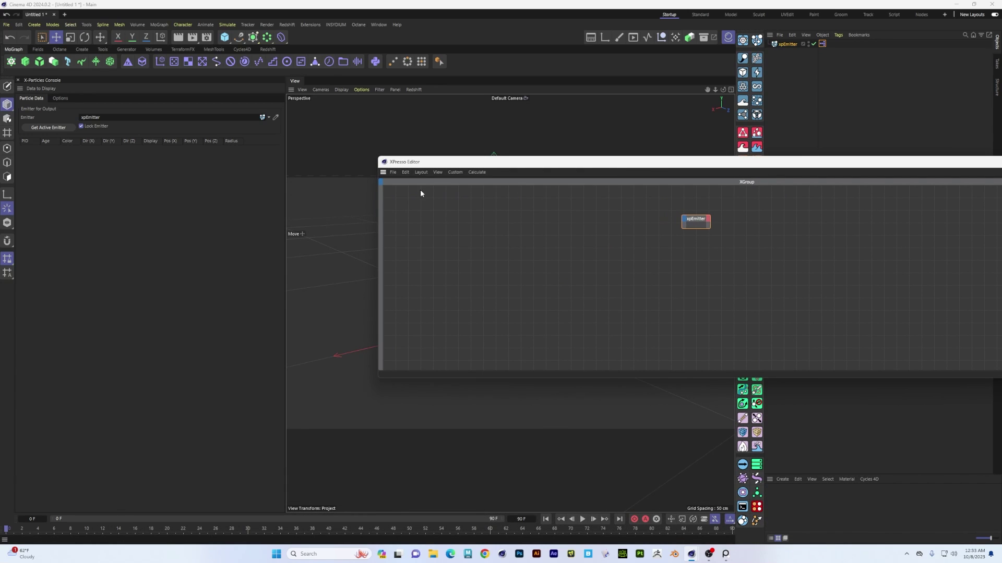
{"action": "left_click_drag", "start_coordinate": [358, 481], "coordinate": [360, 477]}
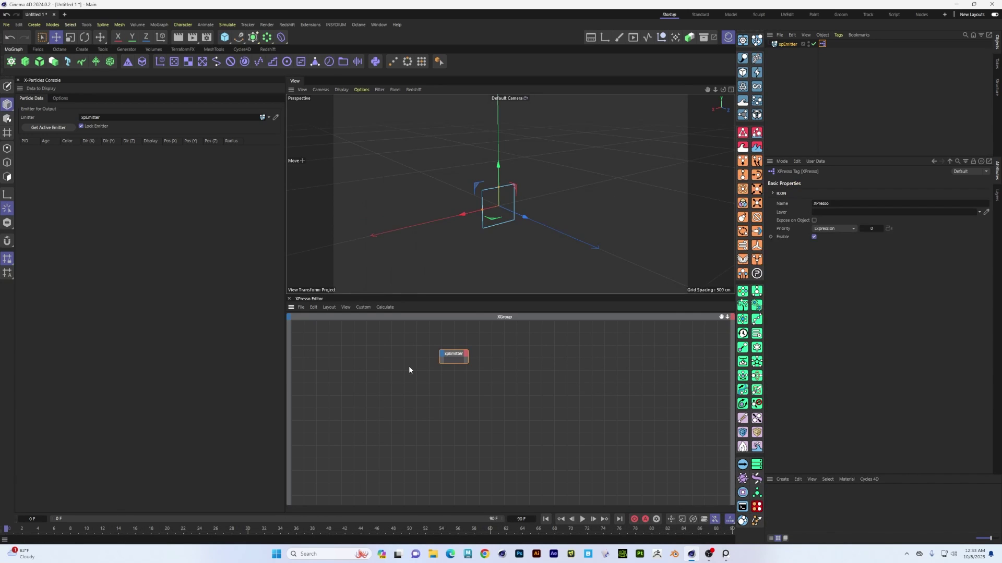
{"action": "left_click_drag", "start_coordinate": [454, 354], "coordinate": [444, 375]}
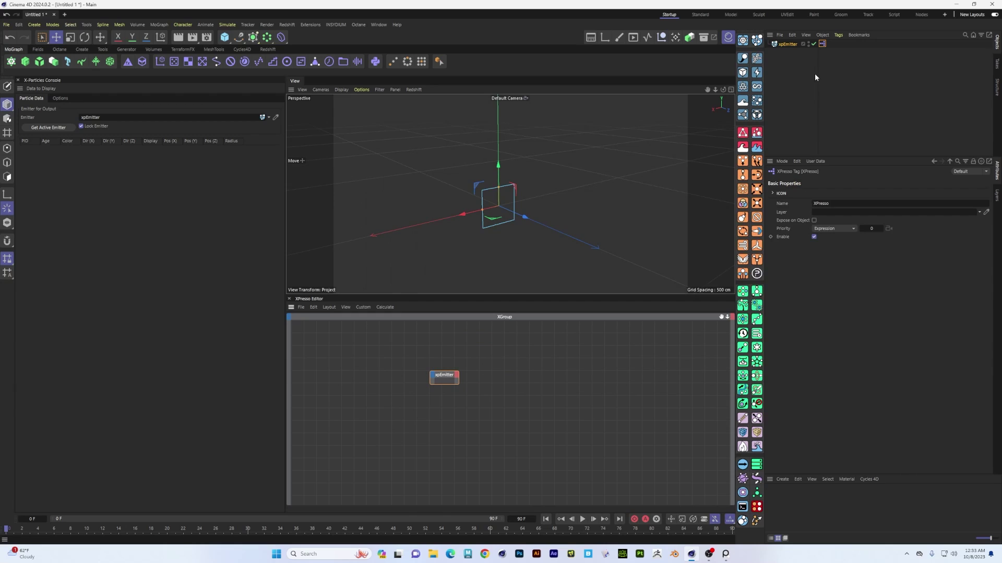
- Create a cube and set its X, Y and Z sizes to 25 cm
{"action": "left_click", "coordinate": [82, 49]}
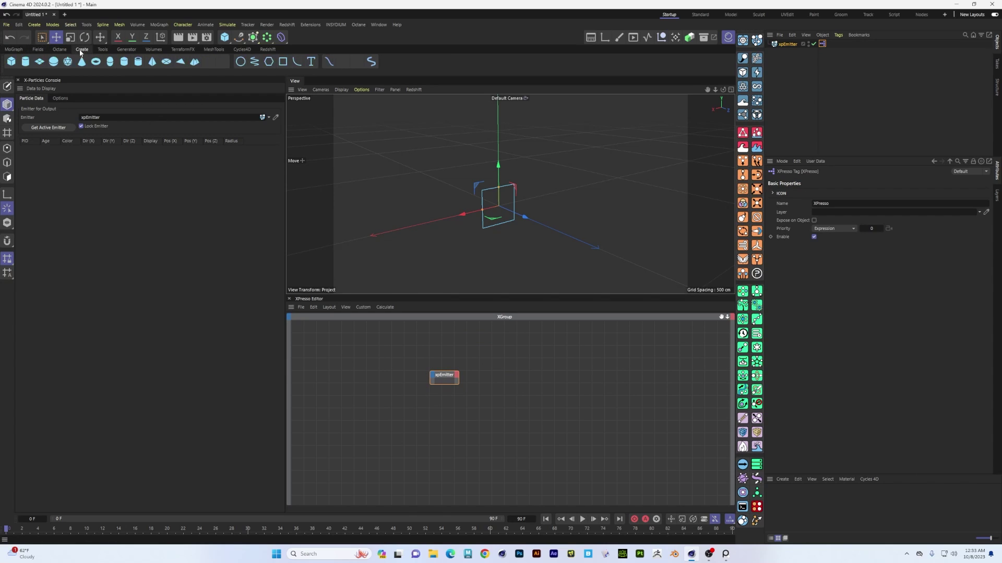
{"action": "left_click", "coordinate": [11, 61]}
{"action": "left_click_drag", "start_coordinate": [781, 200], "coordinate": [781, 217]}
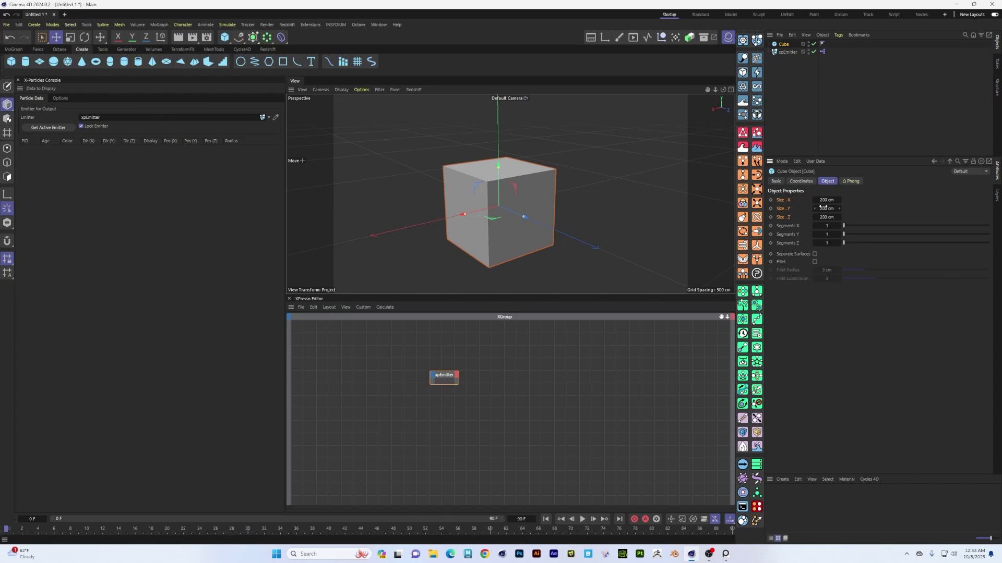
{"action": "left_click_drag", "start_coordinate": [839, 199], "coordinate": [762, 200]}
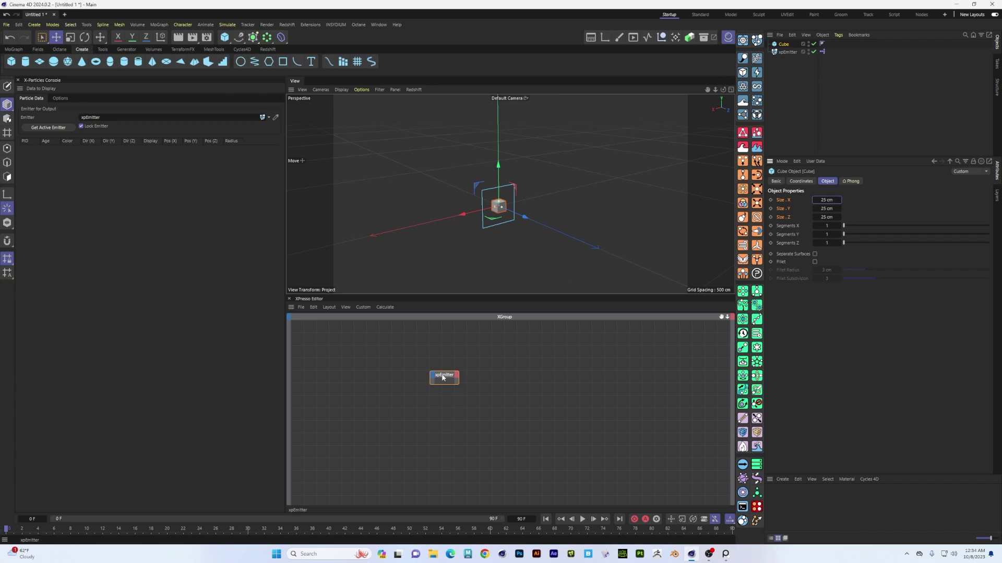
- Give the xpEmitter node an Object output port, and bring the cube into the graph as a node on the far side
{"action": "left_click_drag", "start_coordinate": [443, 376], "coordinate": [379, 381]}
{"action": "left_click", "coordinate": [389, 381]}
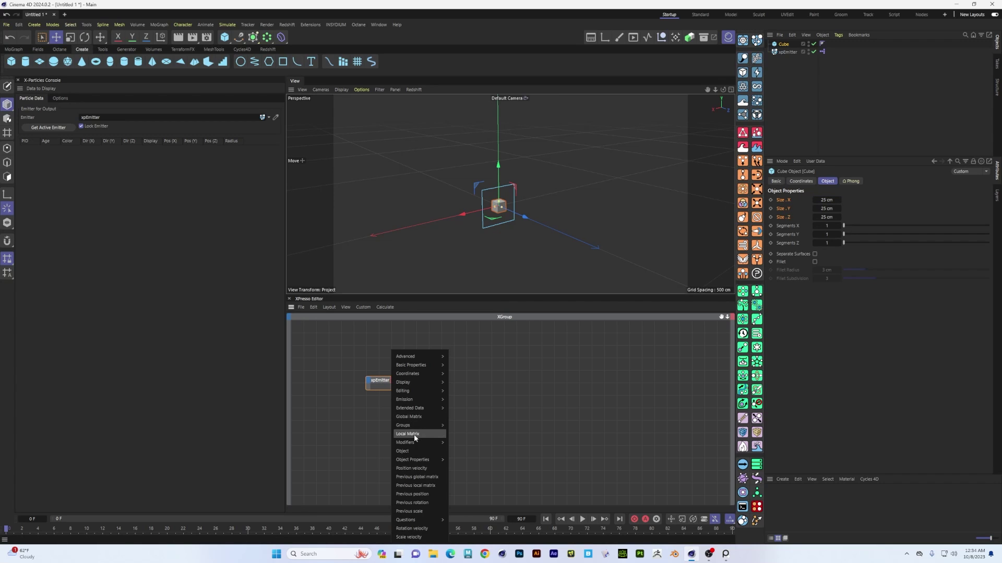
{"action": "left_click", "coordinate": [414, 452]}
{"action": "left_click_drag", "start_coordinate": [380, 383], "coordinate": [365, 384]}
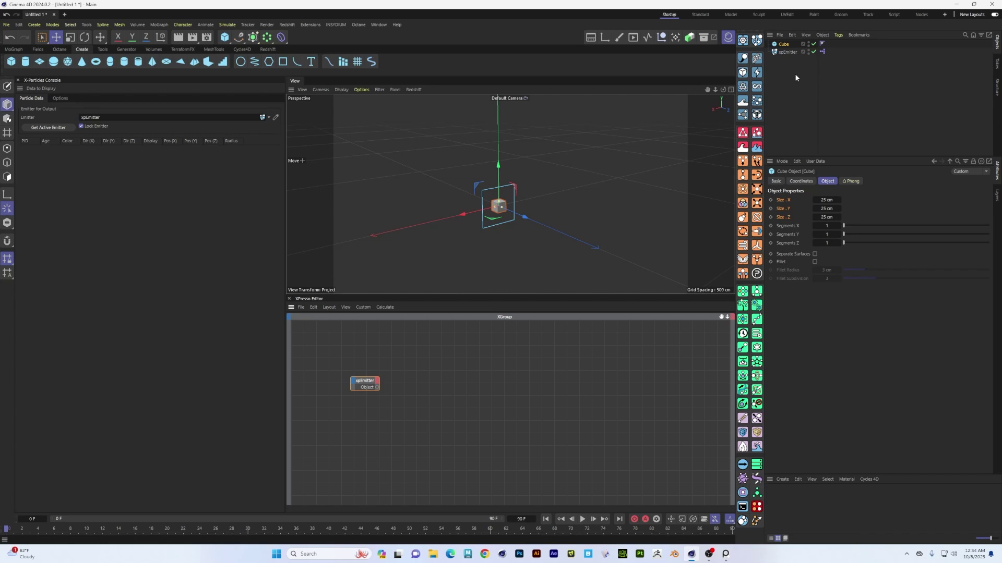
{"action": "left_click_drag", "start_coordinate": [598, 359], "coordinate": [599, 359]}
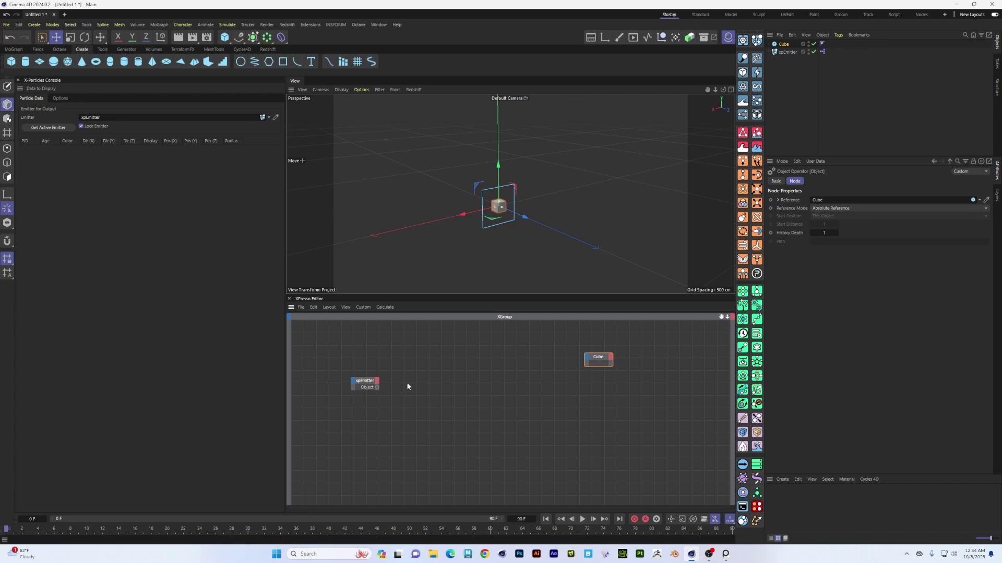
{"action": "left_click_drag", "start_coordinate": [364, 382], "coordinate": [365, 369]}
- Add a Constant node below the xpEmitter node and set its data type to Integer
{"action": "right_click", "coordinate": [365, 398]}
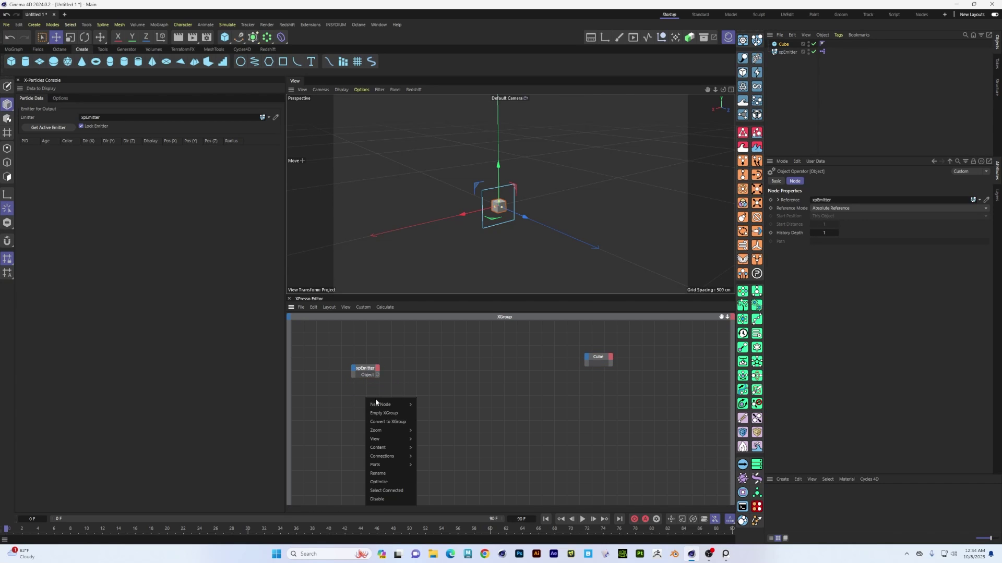
{"action": "mouse_move", "coordinate": [377, 403]}
{"action": "mouse_move", "coordinate": [420, 406]}
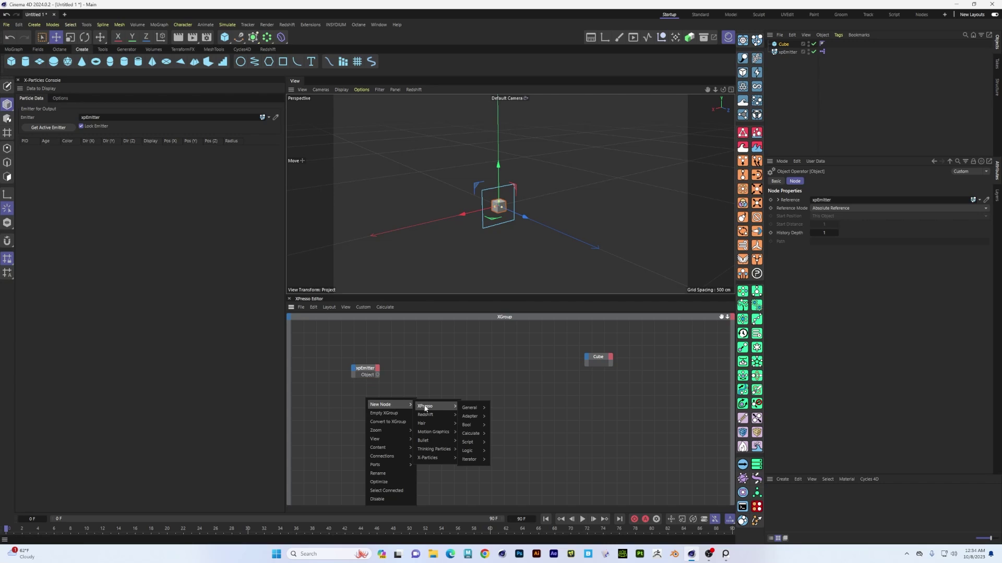
{"action": "mouse_move", "coordinate": [477, 408]}
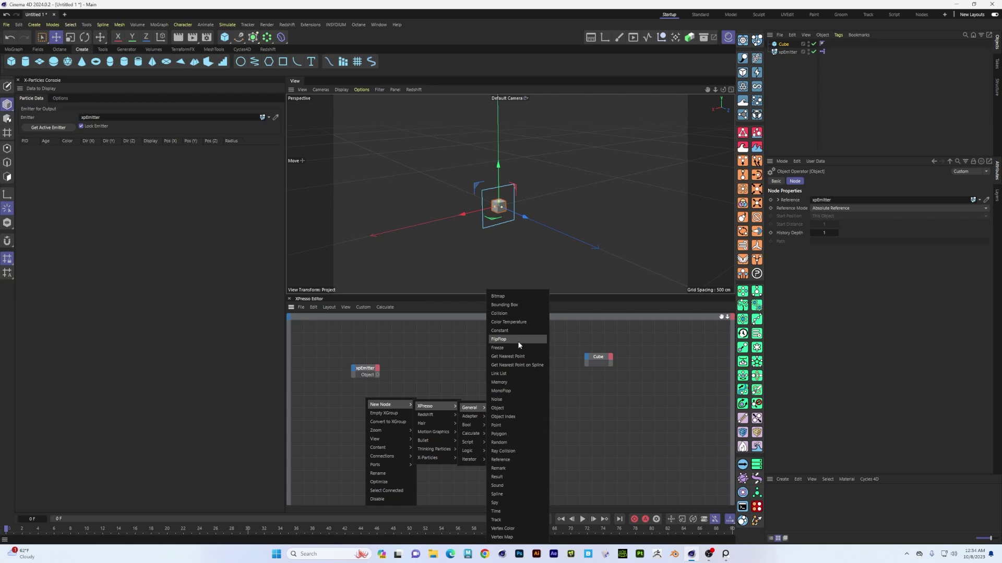
{"action": "left_click", "coordinate": [499, 331]}
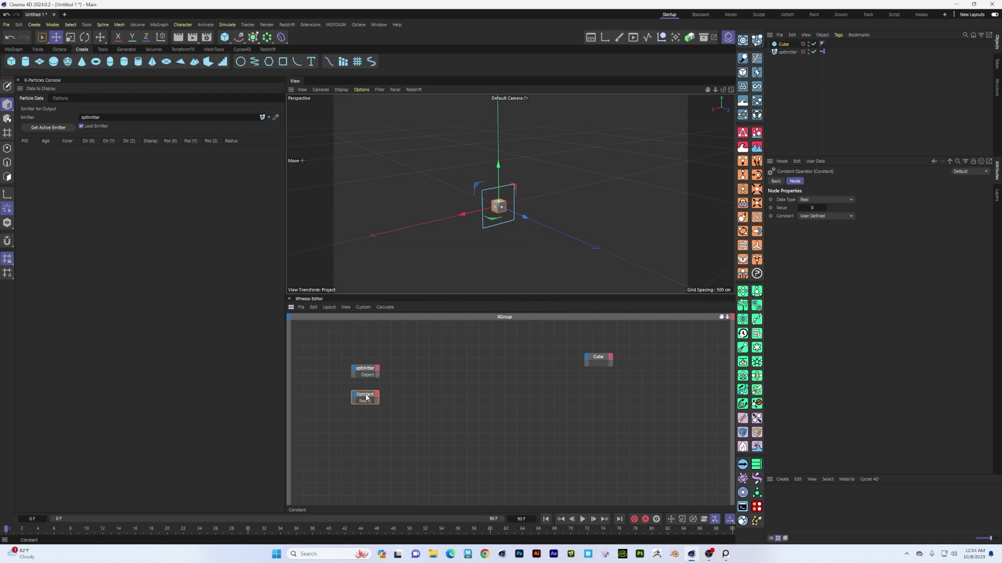
{"action": "left_click", "coordinate": [837, 200]}
{"action": "left_click", "coordinate": [839, 222]}
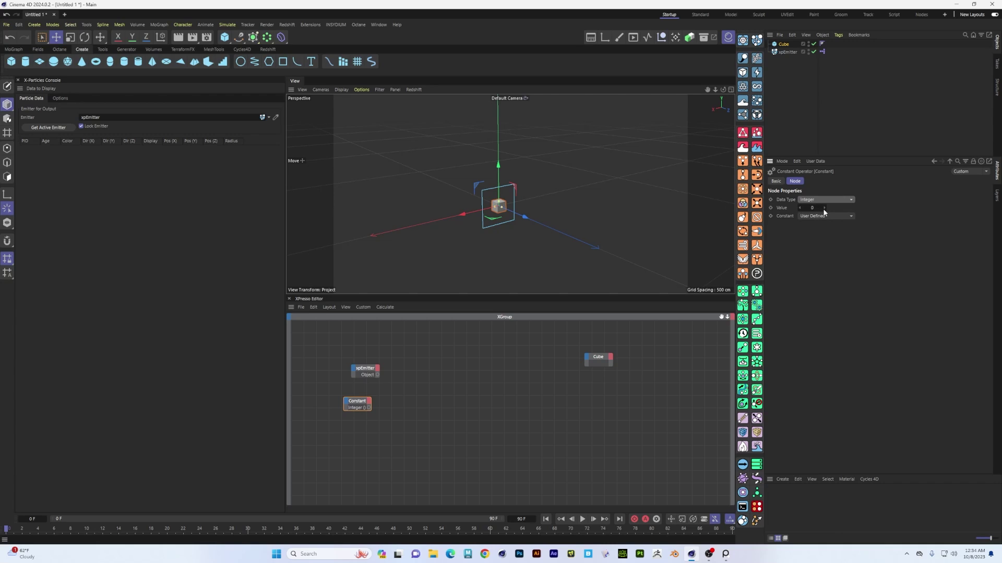
{"action": "left_click_drag", "start_coordinate": [357, 404], "coordinate": [360, 404]}
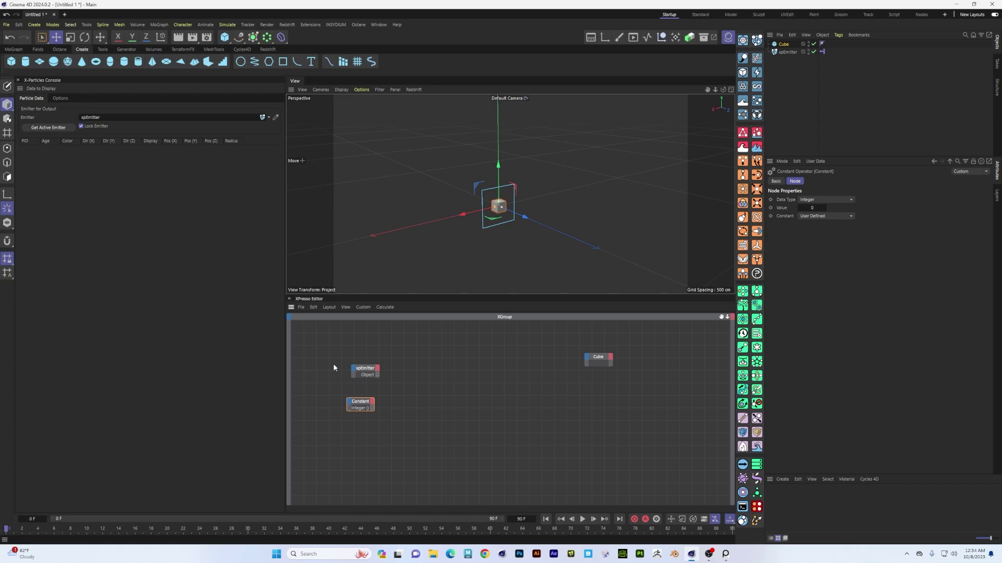
- Add an X-Particles Get Particle Data node between the xpEmitter and Cube nodes
{"action": "left_click", "coordinate": [377, 368]}
{"action": "key", "text": "Escape"}
{"action": "right_click", "coordinate": [424, 365]}
{"action": "mouse_move", "coordinate": [440, 373]}
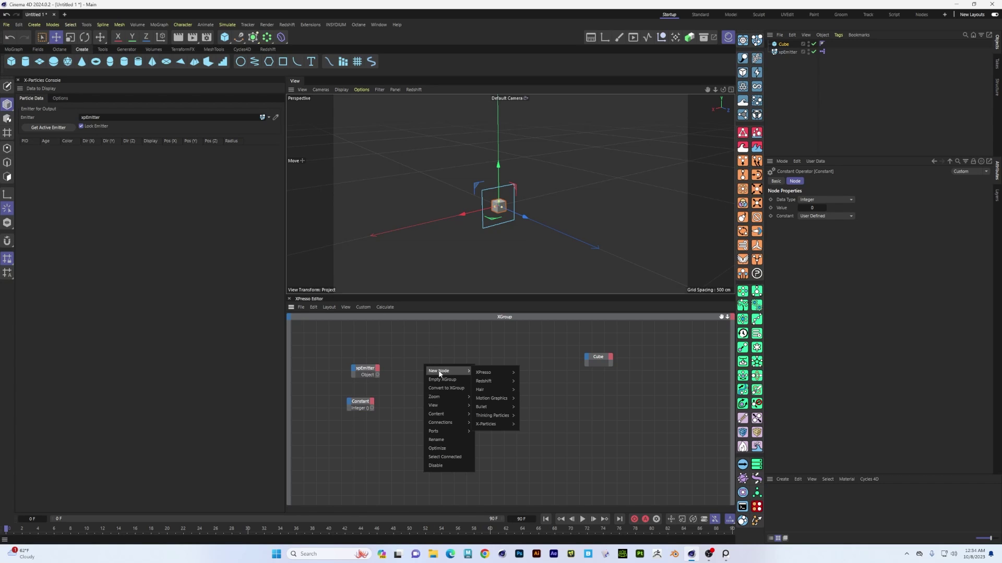
{"action": "mouse_move", "coordinate": [485, 428]}
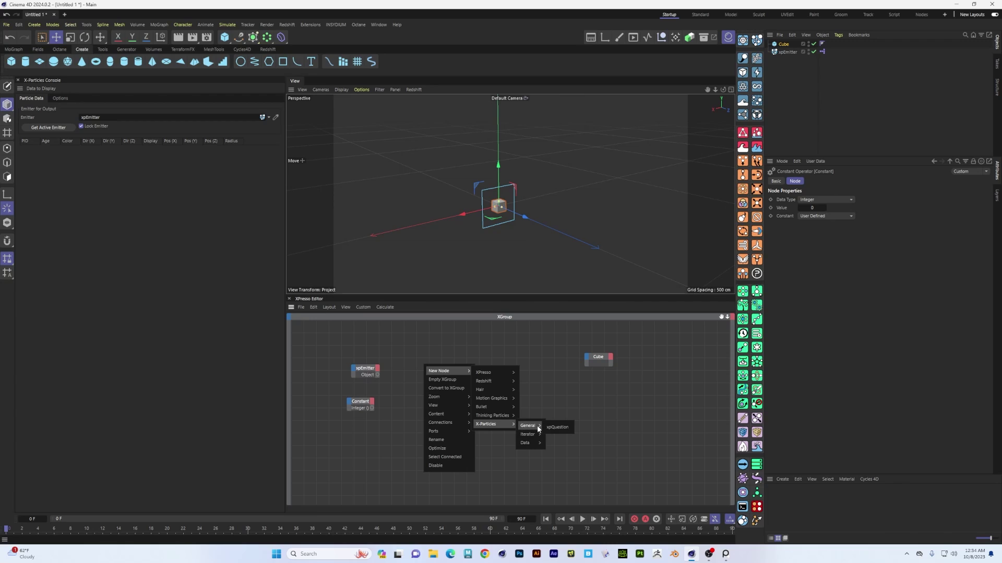
{"action": "mouse_move", "coordinate": [528, 444]}
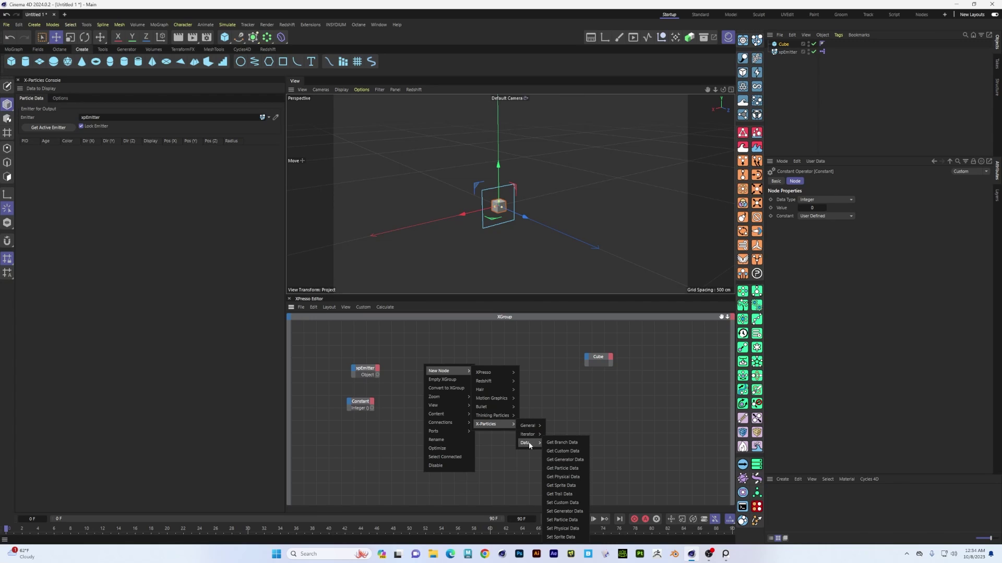
{"action": "left_click", "coordinate": [563, 468]}
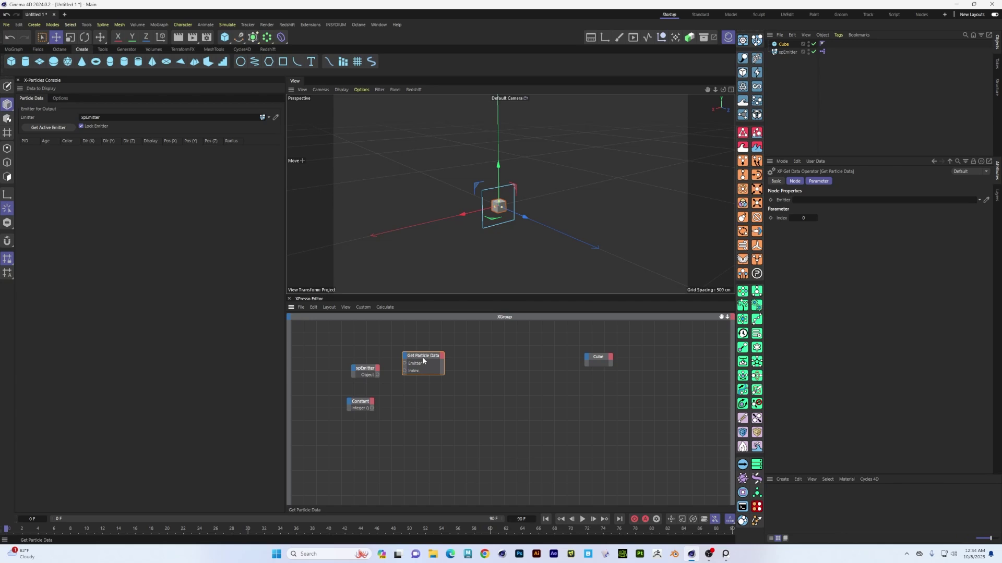
{"action": "left_click_drag", "start_coordinate": [421, 358], "coordinate": [471, 374]}
- Connect the xpEmitter's Object output to the Get Particle Data Emitter input, and the integer Constant to its Index input
{"action": "left_click_drag", "start_coordinate": [377, 374], "coordinate": [442, 365]}
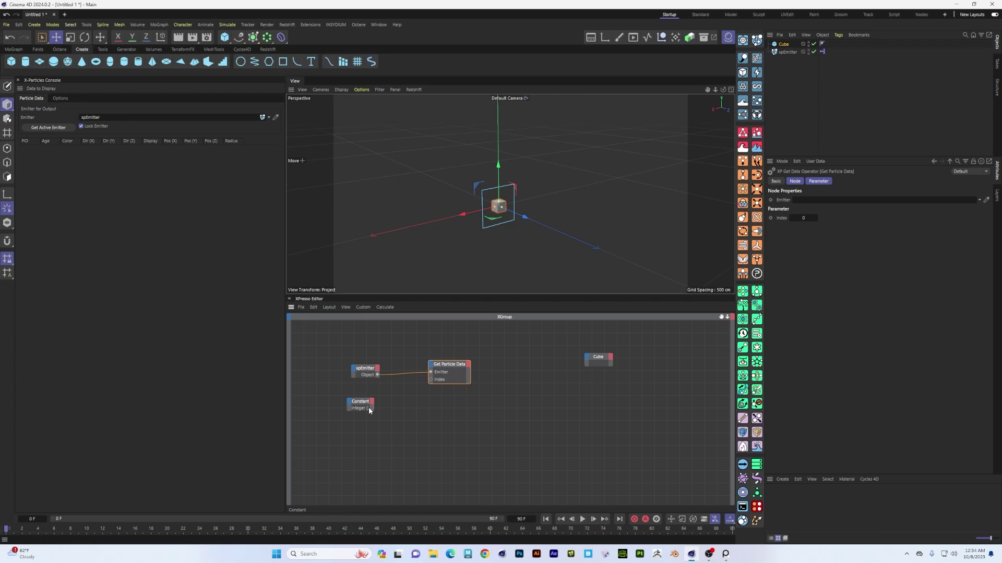
{"action": "left_click_drag", "start_coordinate": [372, 408], "coordinate": [431, 382]}
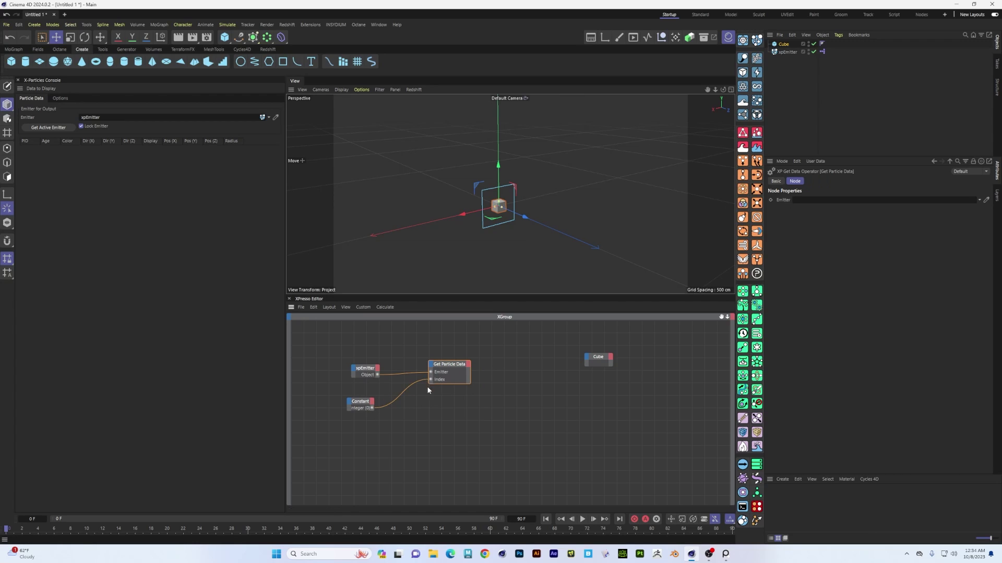
{"action": "left_click_drag", "start_coordinate": [359, 403], "coordinate": [362, 404]}
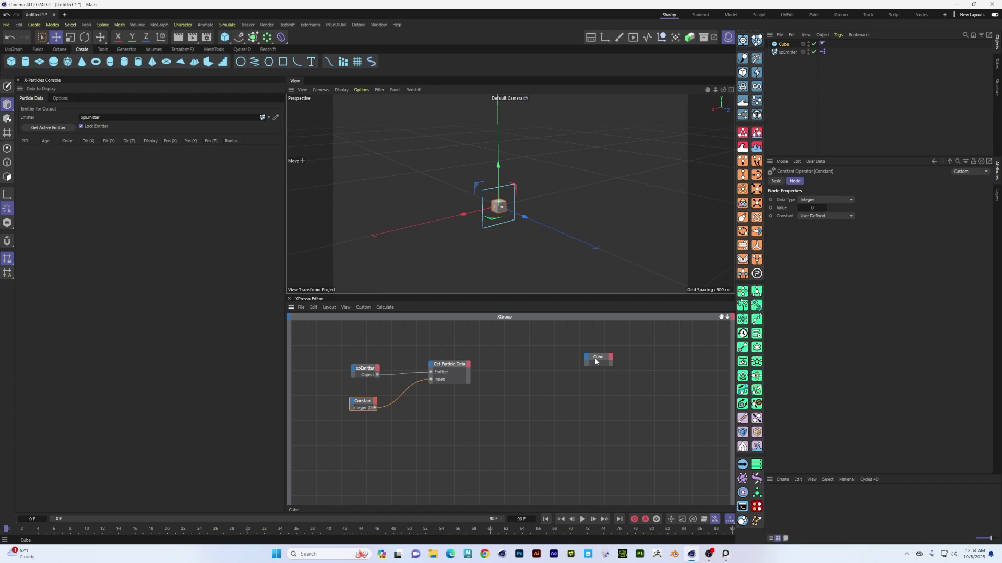
- Add a Position output port to the Get Particle Data node and move the node closer to its inputs
{"action": "left_click", "coordinate": [468, 364]}
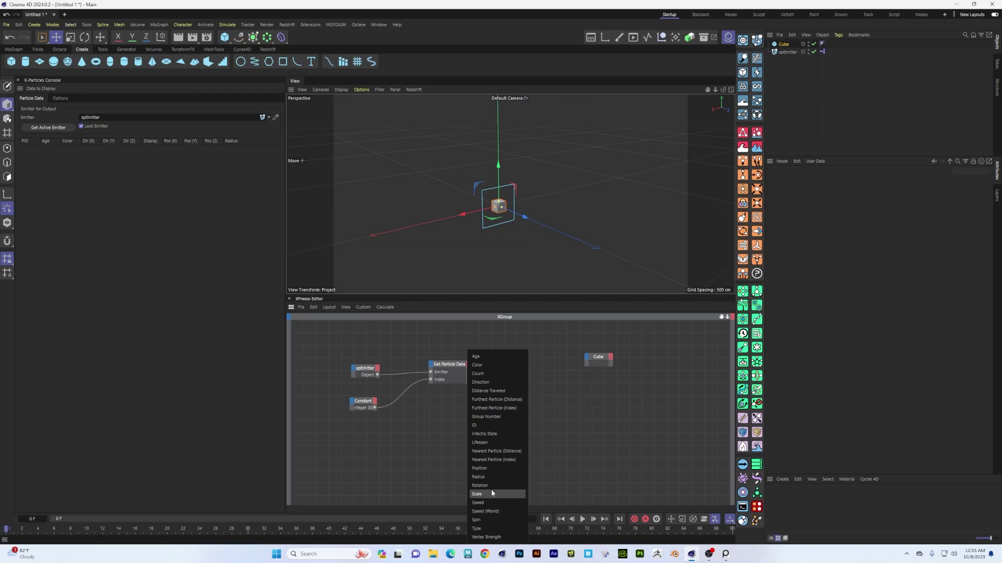
{"action": "left_click", "coordinate": [493, 468]}
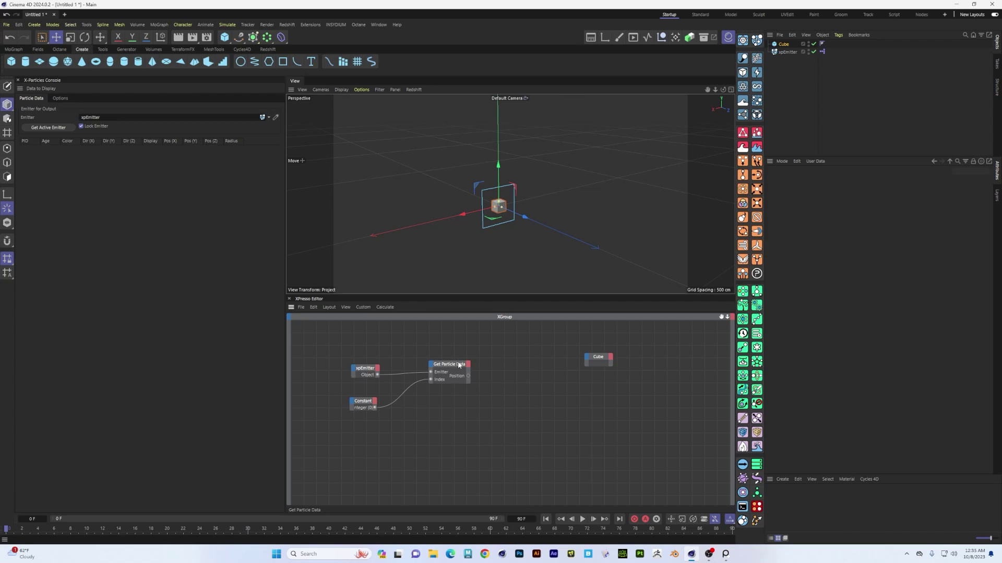
{"action": "left_click_drag", "start_coordinate": [462, 365], "coordinate": [444, 363]}
- Add a Result node and place it between the Get Particle Data and Cube nodes
{"action": "right_click", "coordinate": [500, 403]}
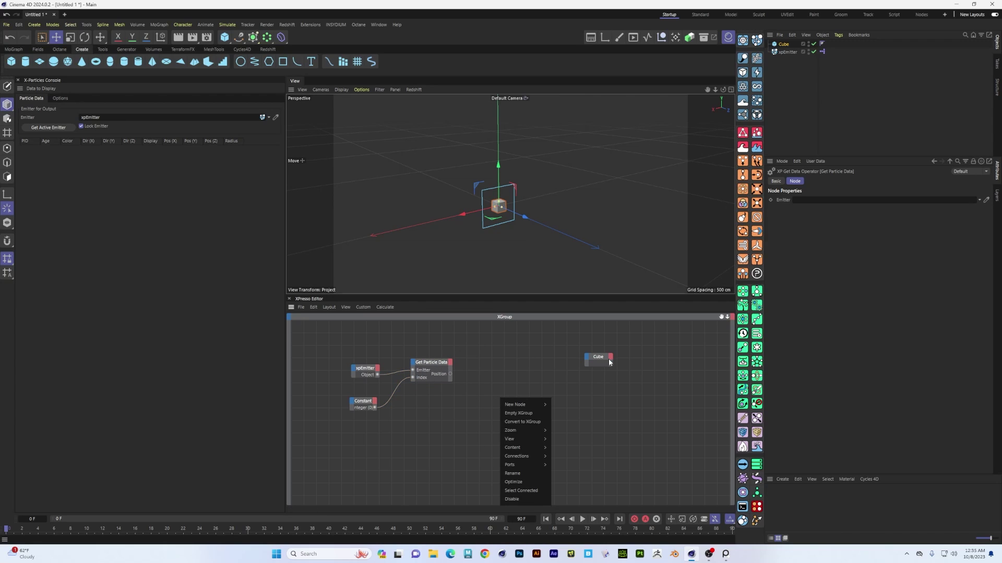
{"action": "mouse_move", "coordinate": [537, 405]}
{"action": "mouse_move", "coordinate": [568, 407]}
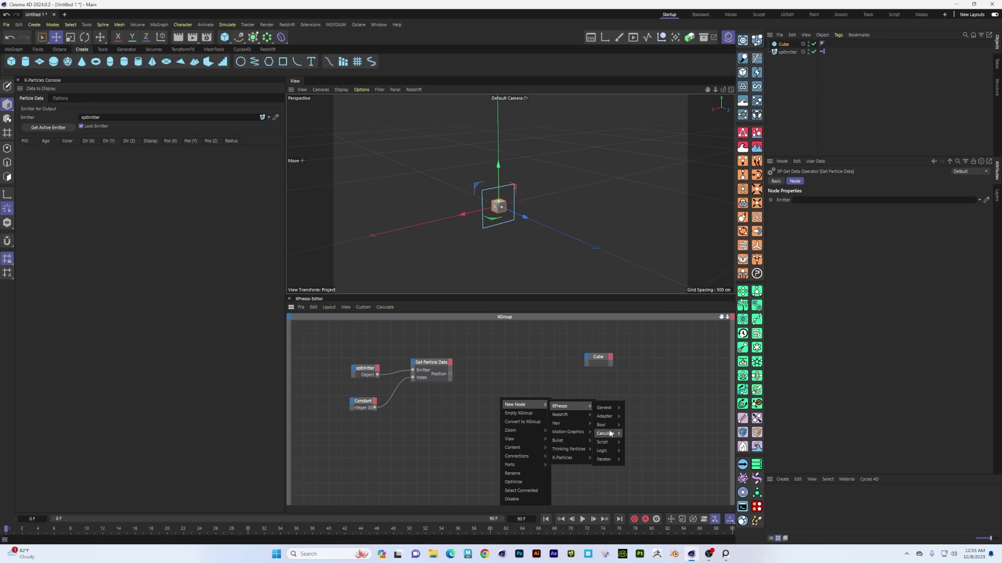
{"action": "mouse_move", "coordinate": [605, 407]}
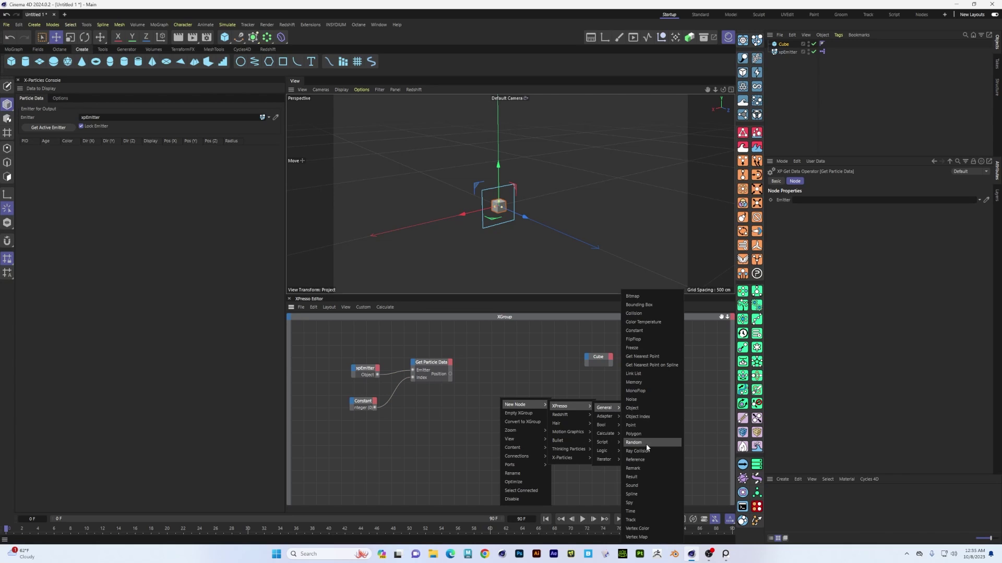
{"action": "left_click", "coordinate": [649, 477]}
{"action": "left_click_drag", "start_coordinate": [503, 399], "coordinate": [527, 407]}
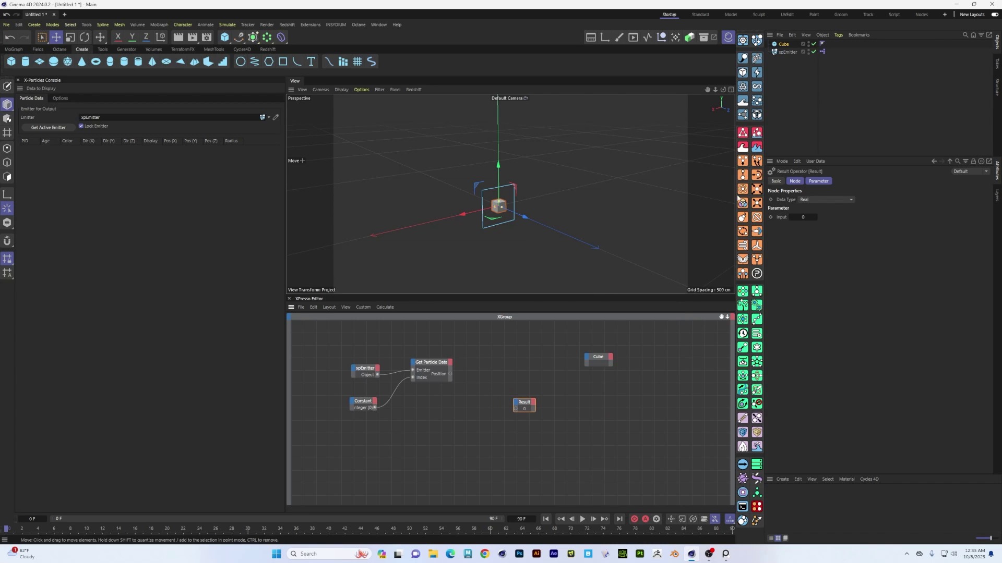
- Set the Result node's data type to Vector and connect the Get Particle Data Position output to its input
{"action": "left_click", "coordinate": [846, 200]}
{"action": "left_click", "coordinate": [831, 242]}
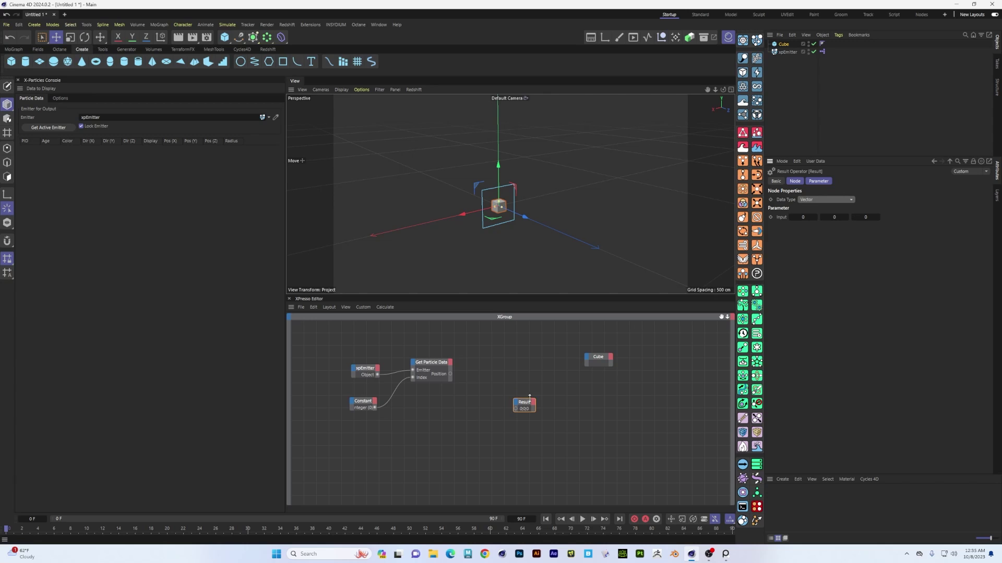
{"action": "left_click", "coordinate": [495, 394]}
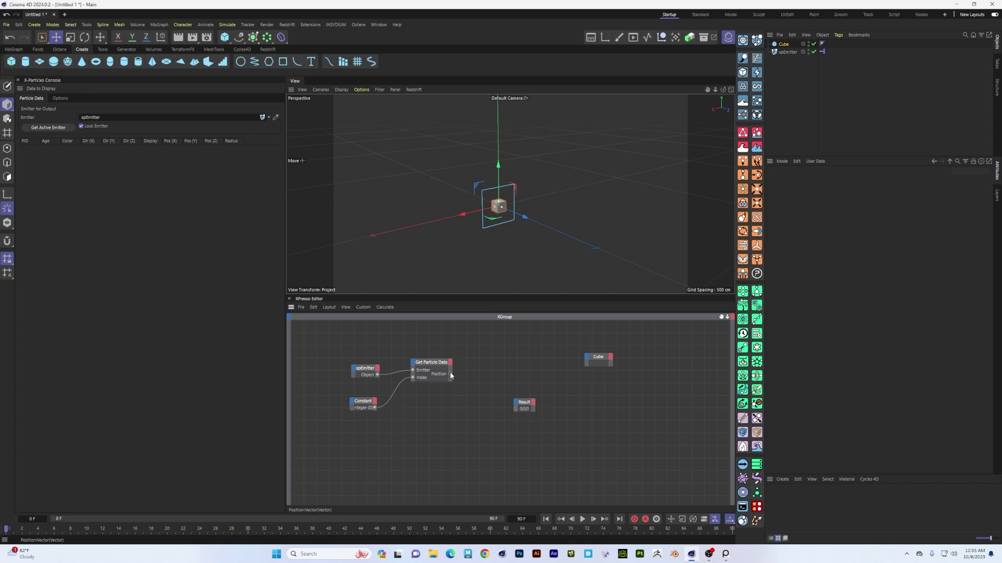
{"action": "left_click_drag", "start_coordinate": [513, 410], "coordinate": [515, 409]}
- Run the particle simulation for a short stretch and compare the Result node's vector with the first particle's position in the Console
{"action": "left_click", "coordinate": [583, 519]}
{"action": "left_click", "coordinate": [582, 519]}
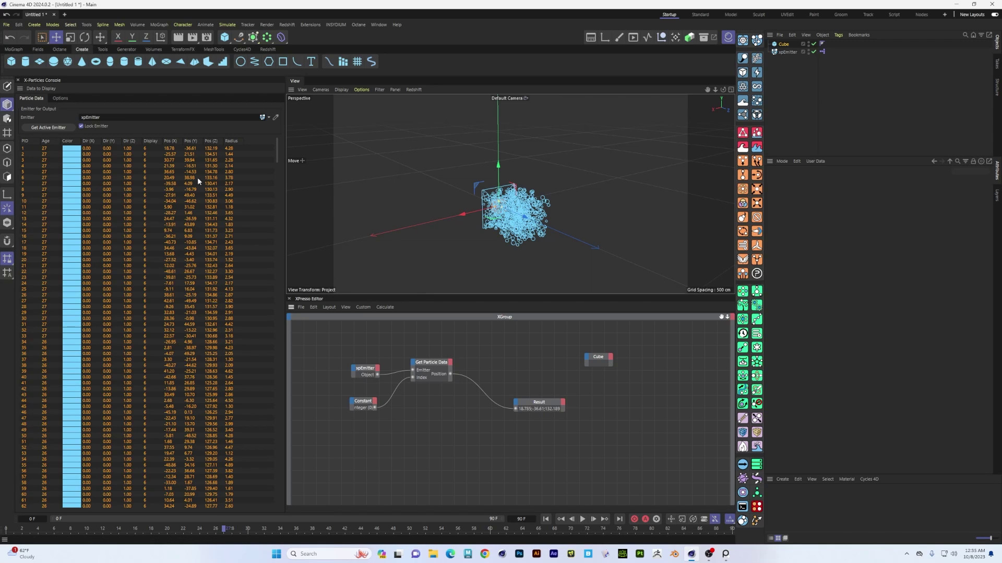
{"action": "left_click_drag", "start_coordinate": [490, 235], "coordinate": [509, 248], "text": "alt"}
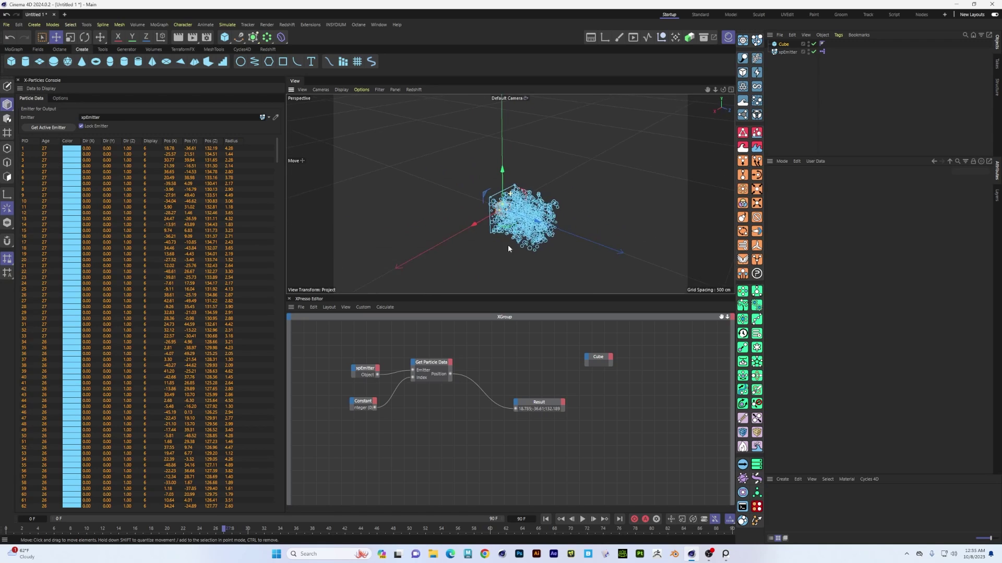
{"action": "scroll", "coordinate": [508, 248], "scroll_direction": "up", "scroll_amount": 5}
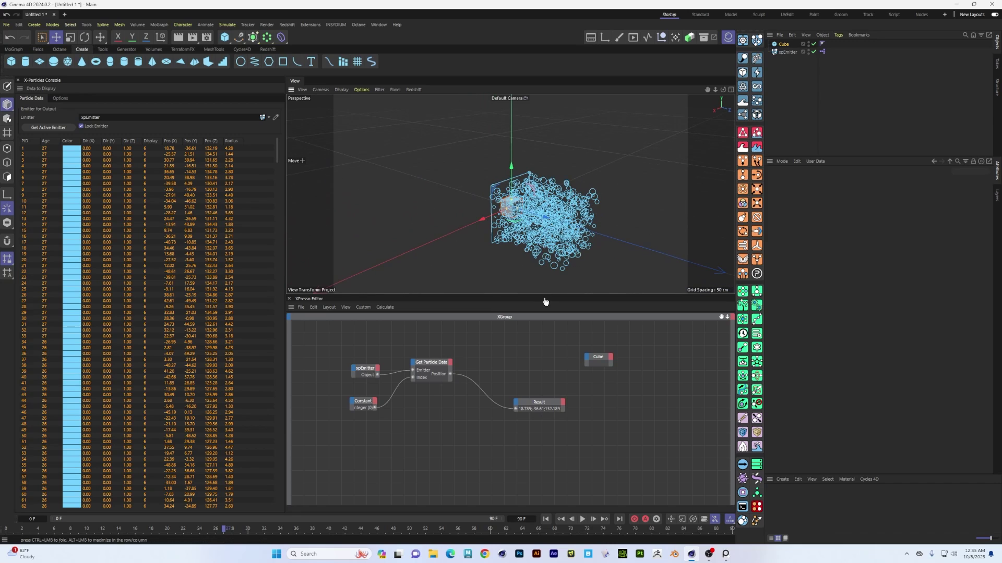
- Add a Global Position input to the Cube node and connect the Get Particle Data Position output to it
{"action": "left_click", "coordinate": [588, 359]}
{"action": "mouse_move", "coordinate": [605, 371]}
{"action": "mouse_move", "coordinate": [657, 391]}
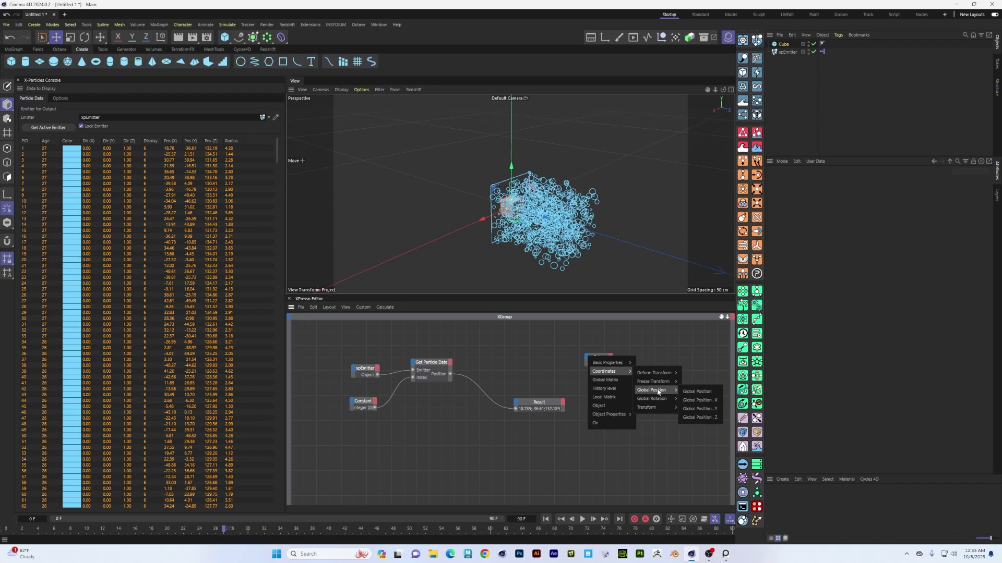
{"action": "left_click", "coordinate": [698, 392]}
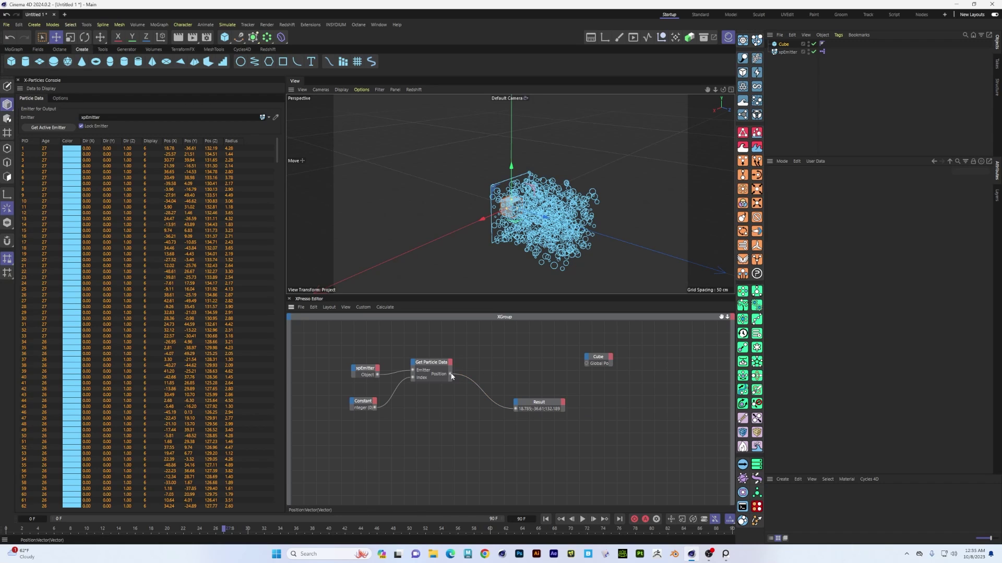
{"action": "left_click_drag", "start_coordinate": [452, 375], "coordinate": [586, 363]}
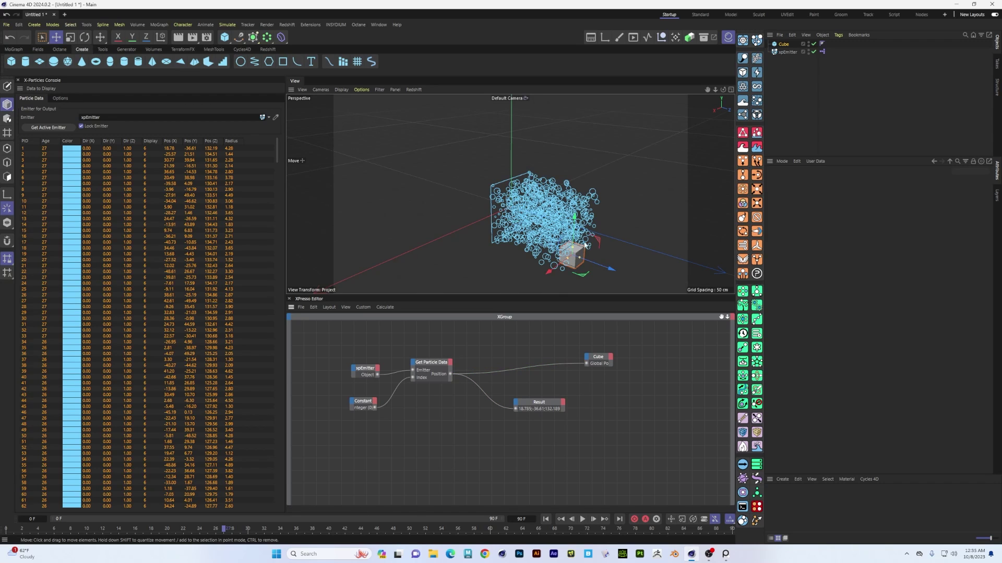
- Play the simulation further and examine from several angles how the cube follows the particle with the chosen index
{"action": "left_click_drag", "start_coordinate": [586, 245], "coordinate": [574, 240], "text": "alt"}
{"action": "scroll", "coordinate": [572, 239], "scroll_direction": "up", "scroll_amount": 3}
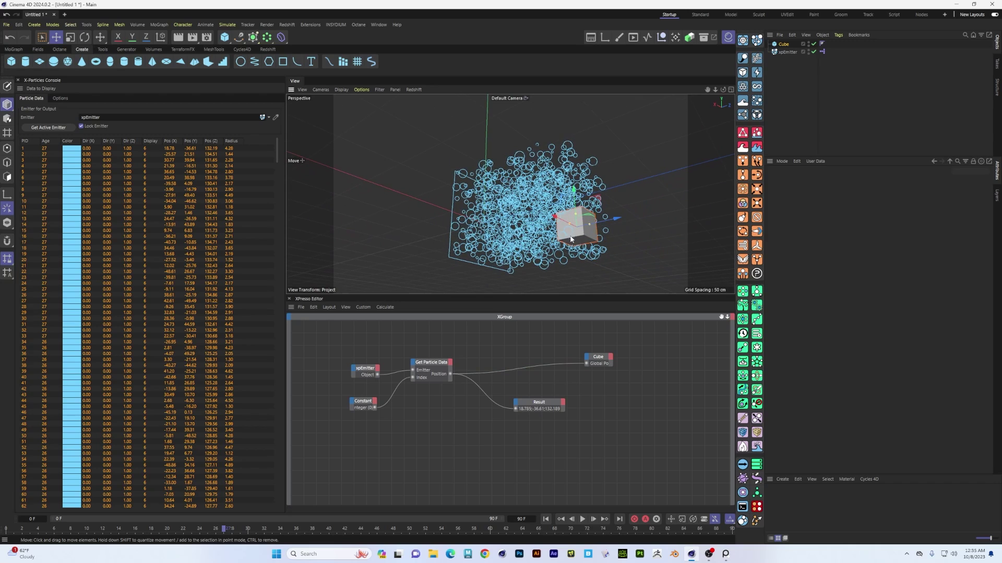
{"action": "left_click_drag", "start_coordinate": [611, 200], "coordinate": [526, 236], "text": "alt"}
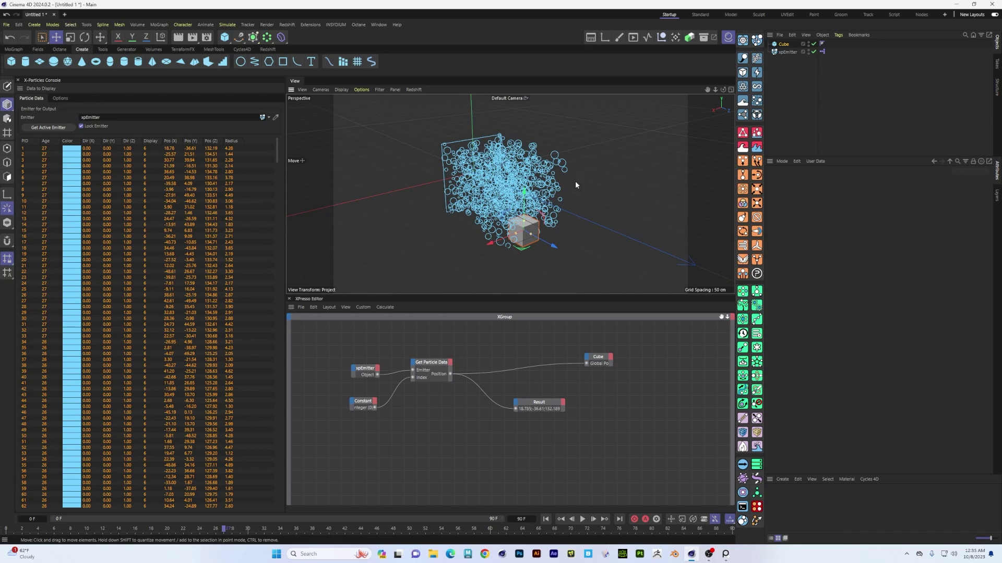
{"action": "left_click_drag", "start_coordinate": [502, 246], "coordinate": [533, 238], "text": "alt"}
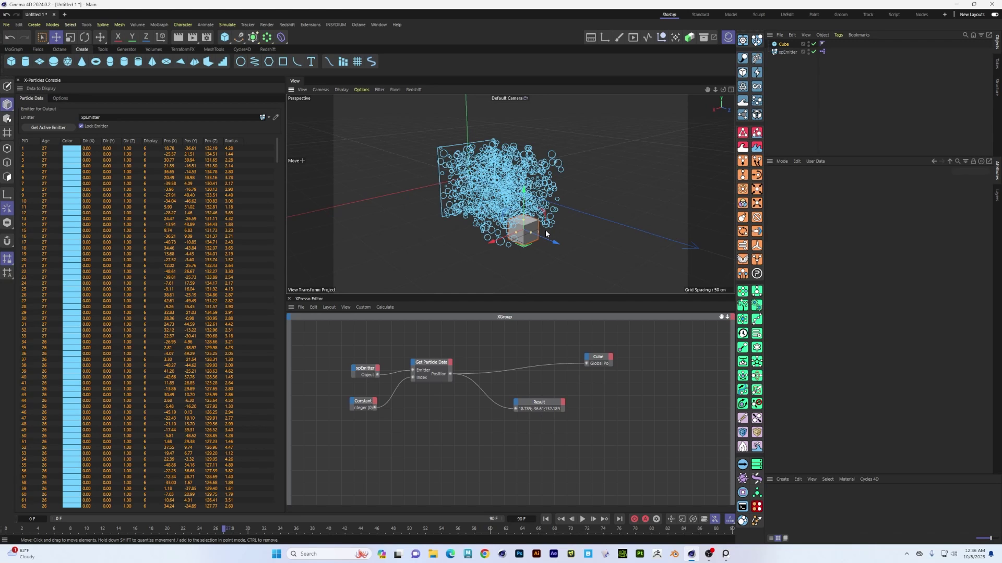
{"action": "left_click_drag", "start_coordinate": [518, 210], "coordinate": [523, 262], "text": "alt"}
{"action": "left_click", "coordinate": [580, 518]}
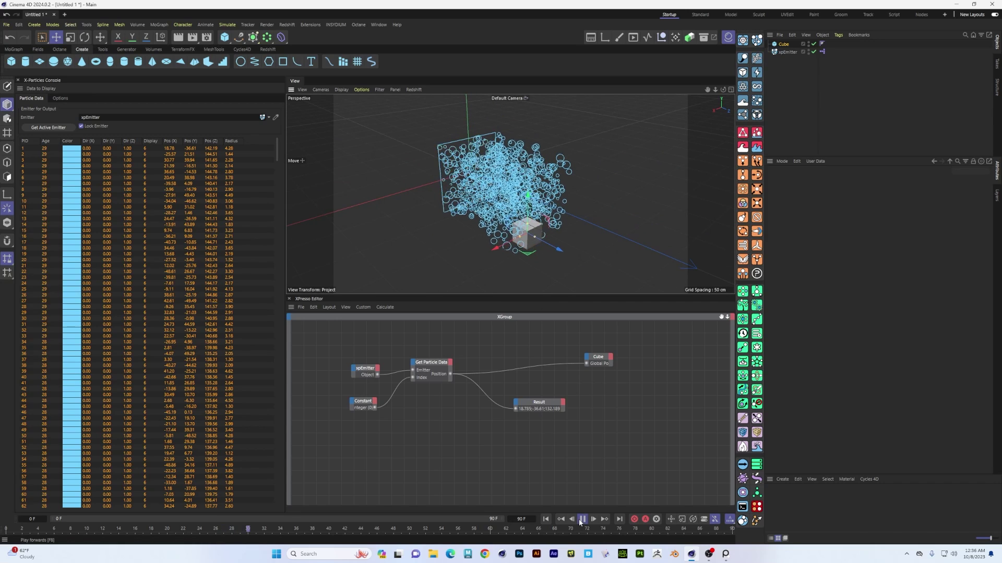
{"action": "left_click_drag", "start_coordinate": [556, 191], "coordinate": [522, 212], "text": "alt"}
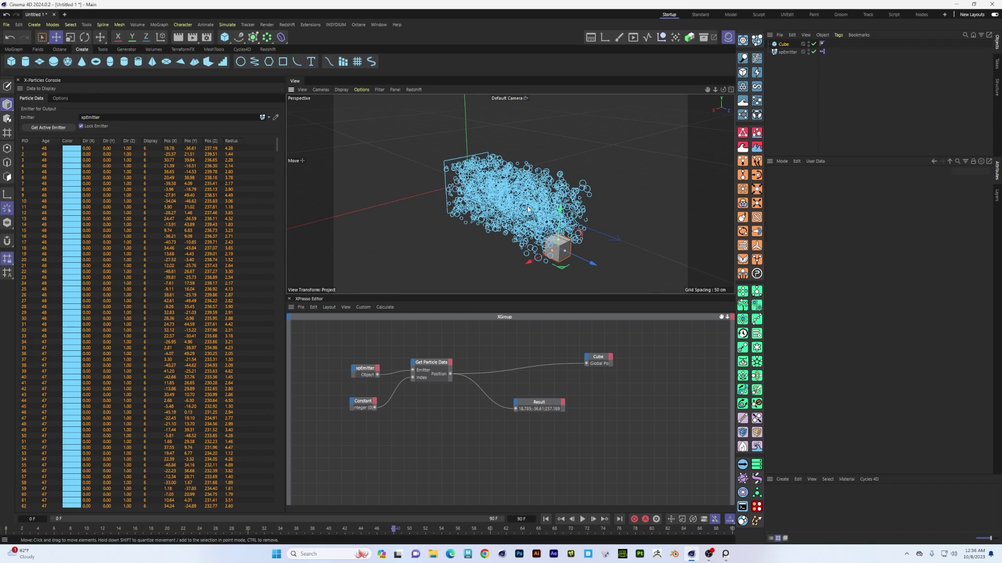
{"action": "left_click_drag", "start_coordinate": [527, 209], "coordinate": [420, 195], "text": "alt"}
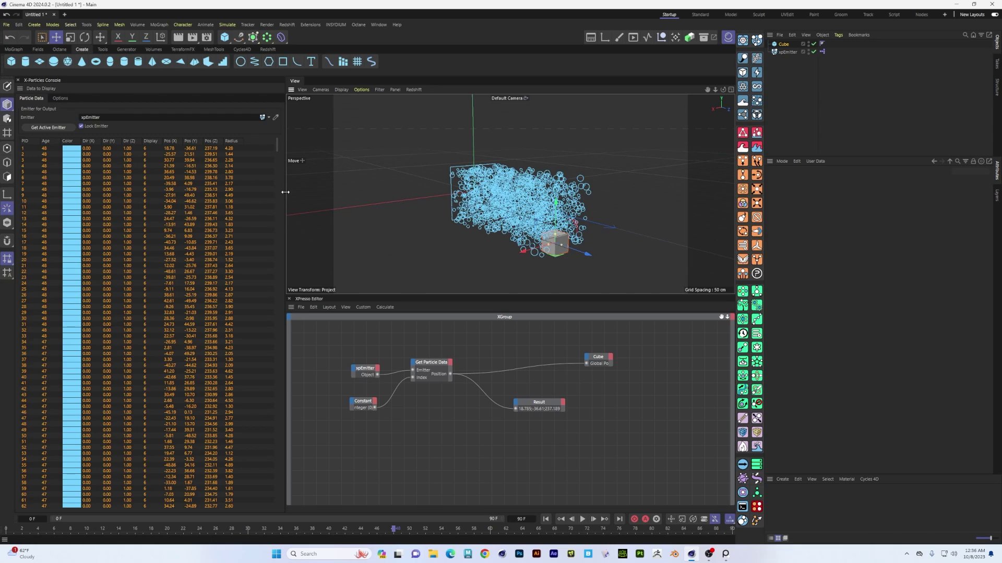
- Undock and close the XPresso Editor and the X-Particles Console, and return the timeline to the first frame
{"action": "mouse_move", "coordinate": [285, 192]}
{"action": "left_mouse_down"}
{"action": "mouse_move", "coordinate": [398, 192]}
{"action": "mouse_move", "coordinate": [285, 192]}
{"action": "left_mouse_up"}
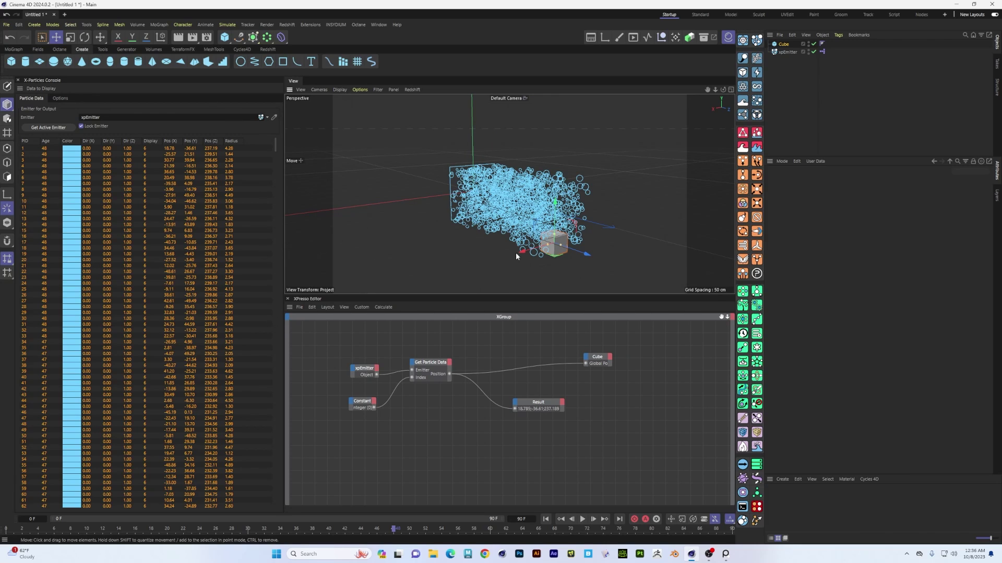
{"action": "left_click", "coordinate": [289, 306]}
{"action": "left_click", "coordinate": [312, 318]}
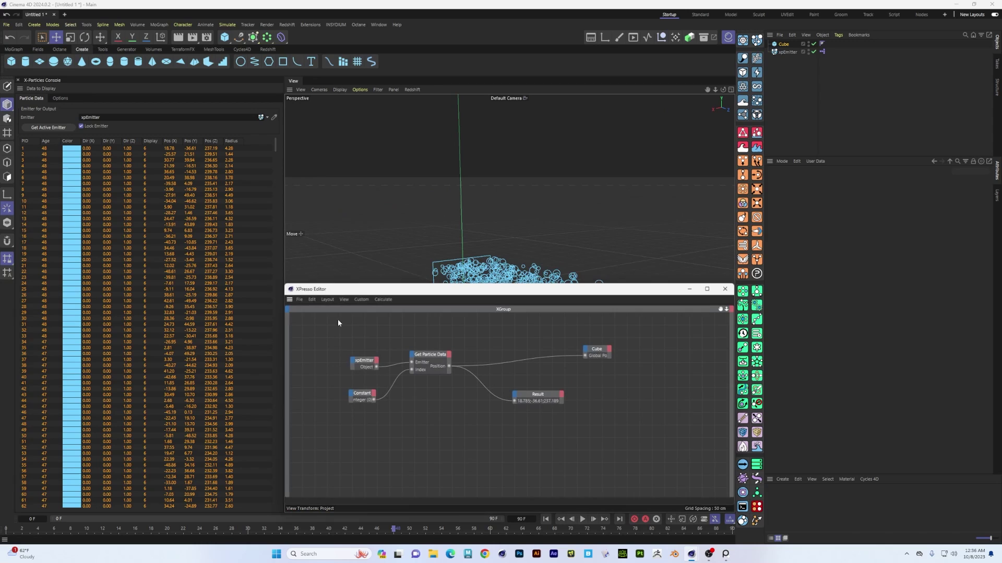
{"action": "left_click", "coordinate": [725, 291]}
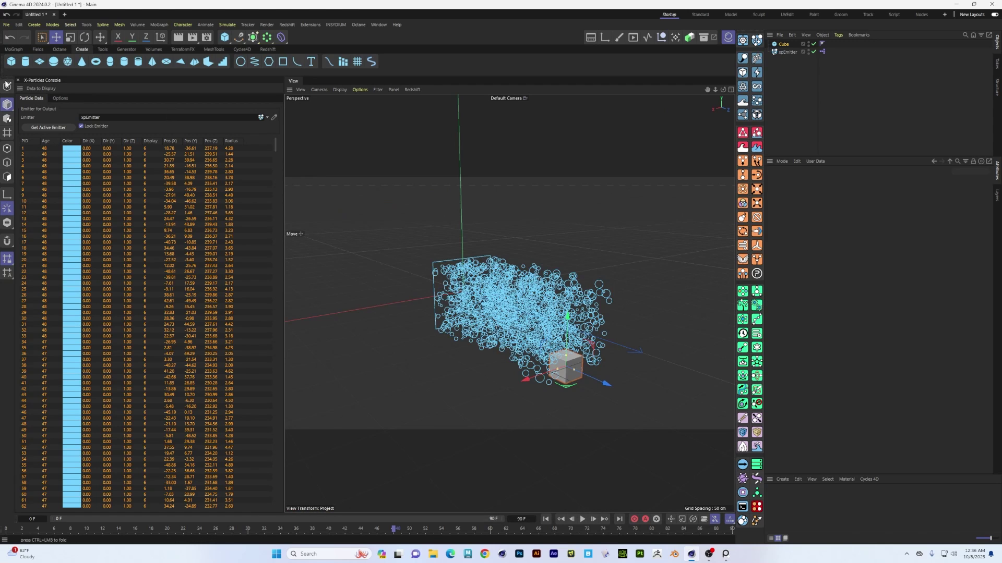
{"action": "left_click", "coordinate": [19, 88]}
{"action": "left_click", "coordinate": [42, 100]}
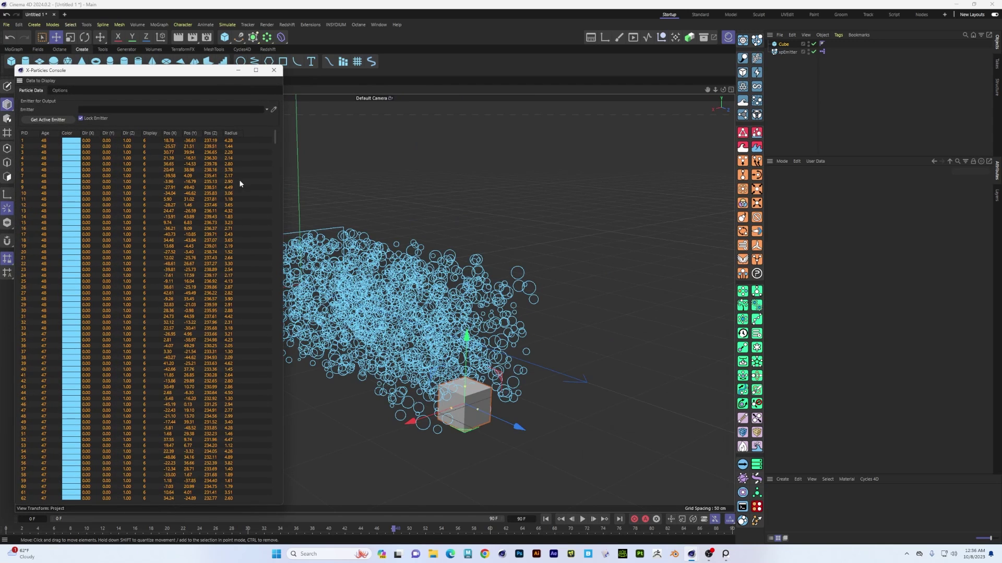
{"action": "left_click", "coordinate": [274, 74]}
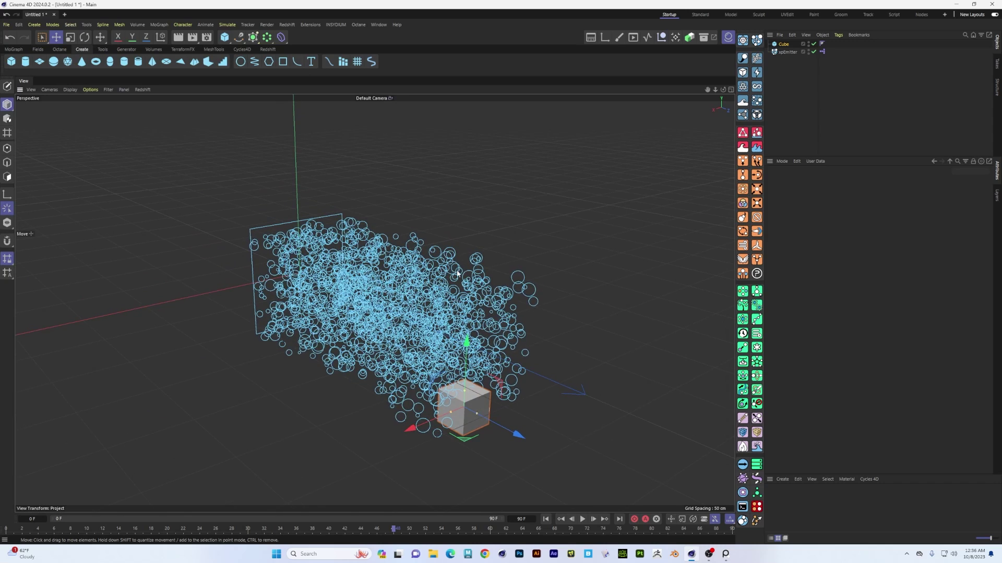
{"action": "left_click", "coordinate": [547, 520]}
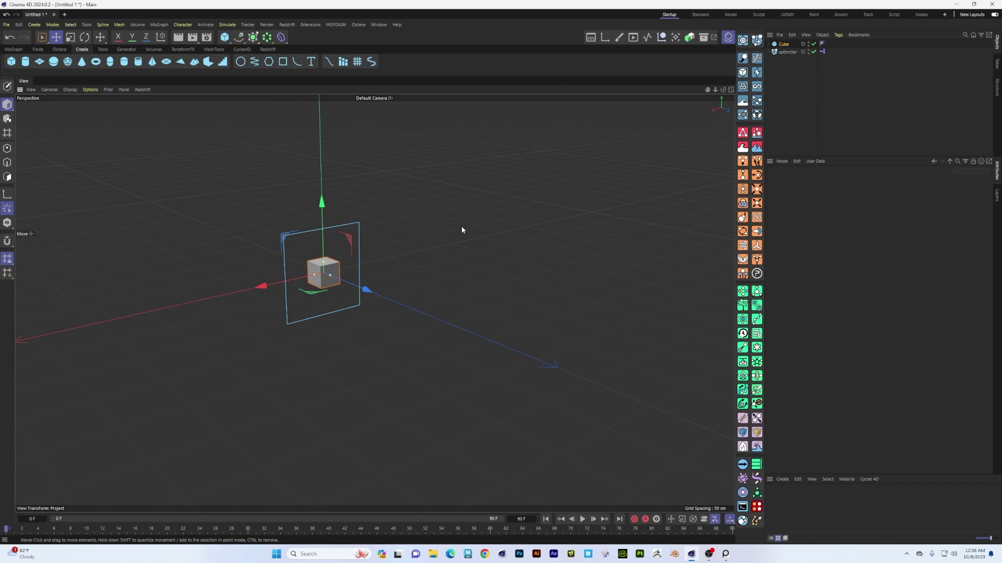
- Bring up the reference board, enlarge it to nearly full screen, and review its overview of the X-Particles objects and modifiers
{"action": "left_click", "coordinate": [633, 37]}
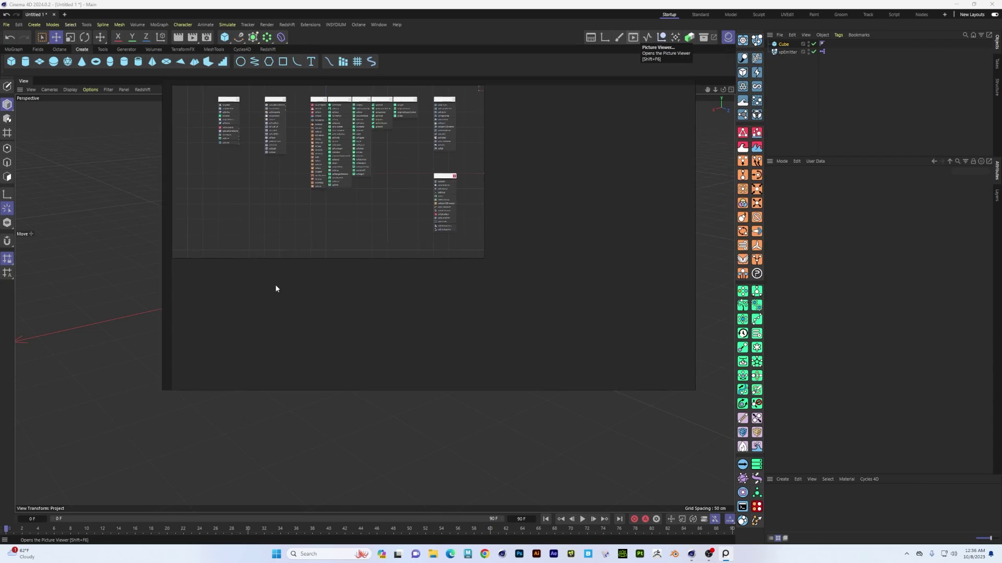
{"action": "left_click_drag", "start_coordinate": [276, 289], "coordinate": [177, 296]}
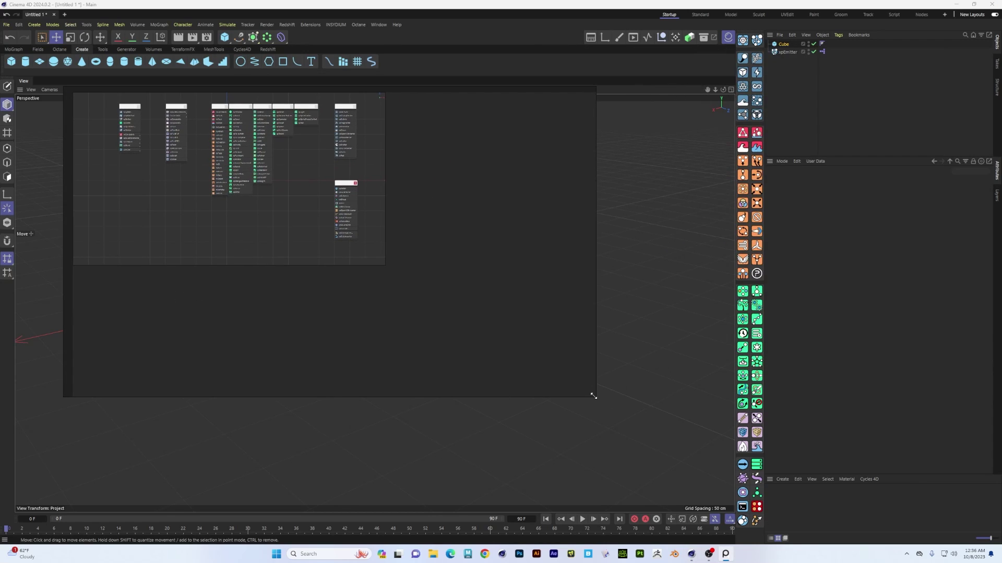
{"action": "left_click_drag", "start_coordinate": [593, 396], "coordinate": [983, 534]}
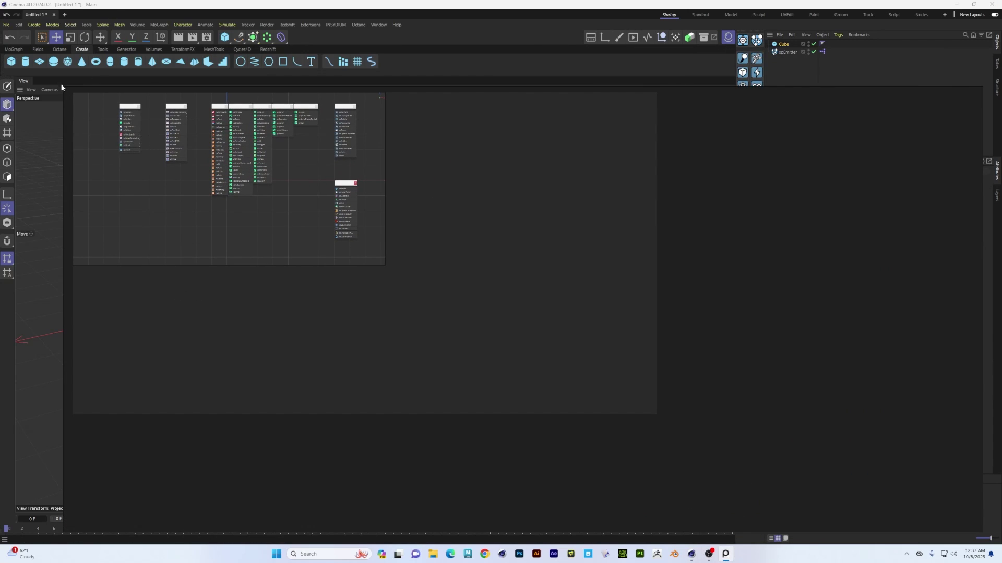
{"action": "left_click_drag", "start_coordinate": [64, 87], "coordinate": [3, 14]}
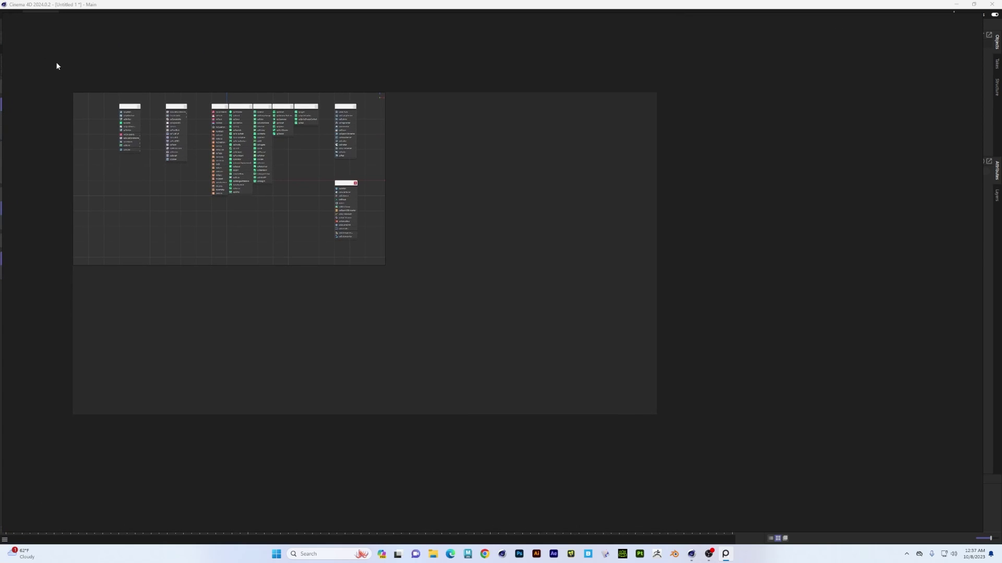
{"action": "double_click", "coordinate": [226, 154]}
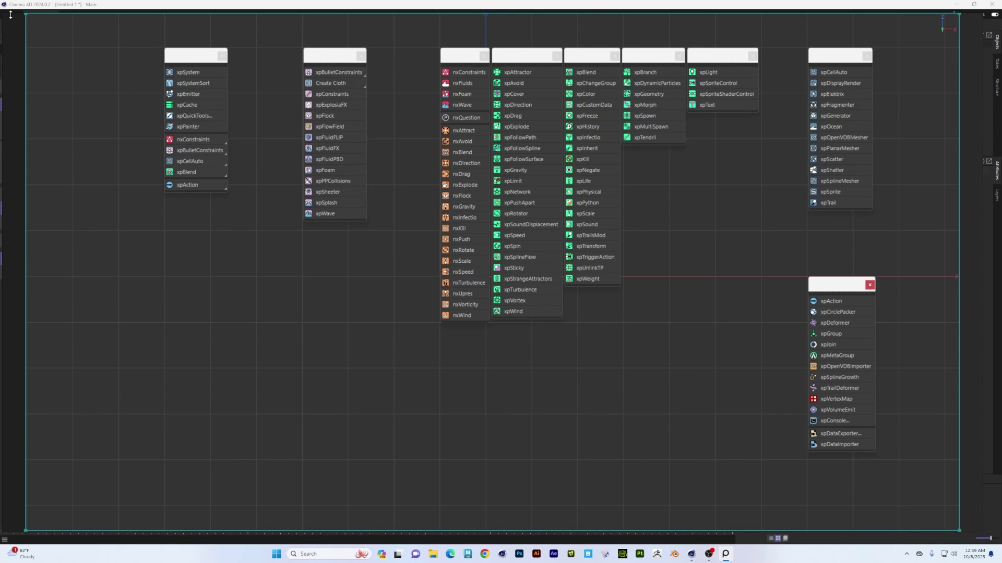
{"action": "key", "text": "ctrl+Tab"}
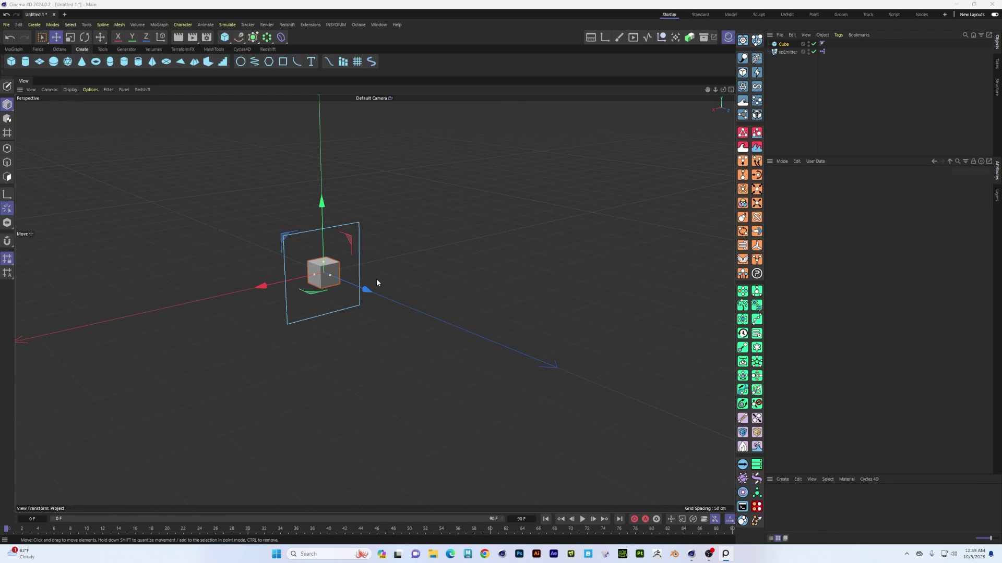
- Delete the Cube object from the scene
{"action": "left_click", "coordinate": [781, 44]}
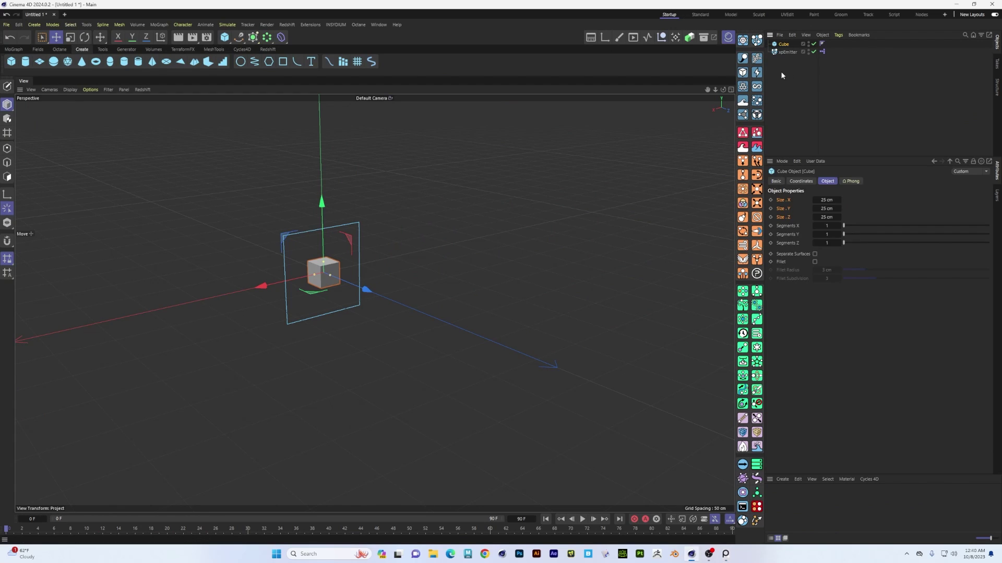
{"action": "key", "text": "Delete"}
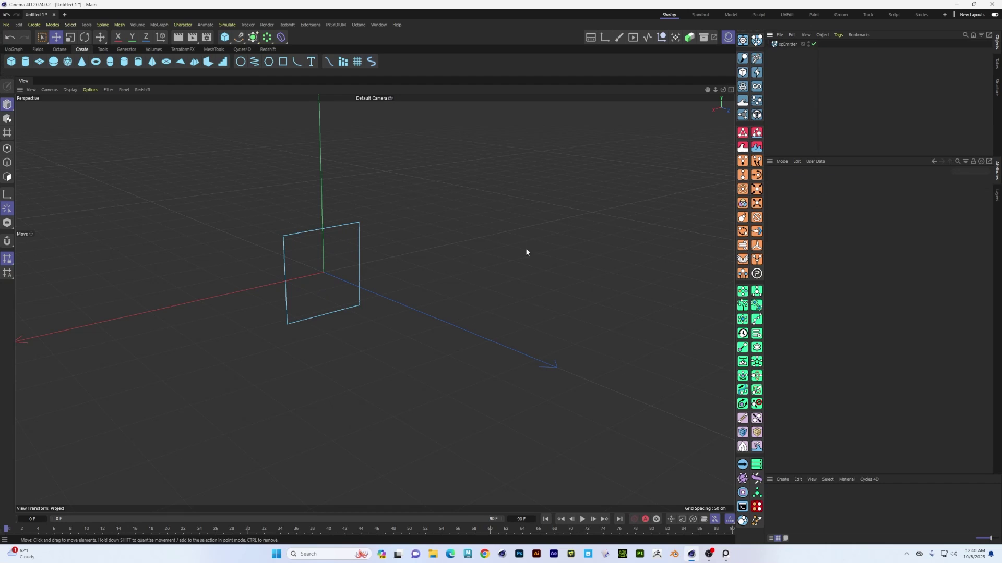
{"action": "left_click_drag", "start_coordinate": [378, 309], "coordinate": [609, 510], "text": "alt"}
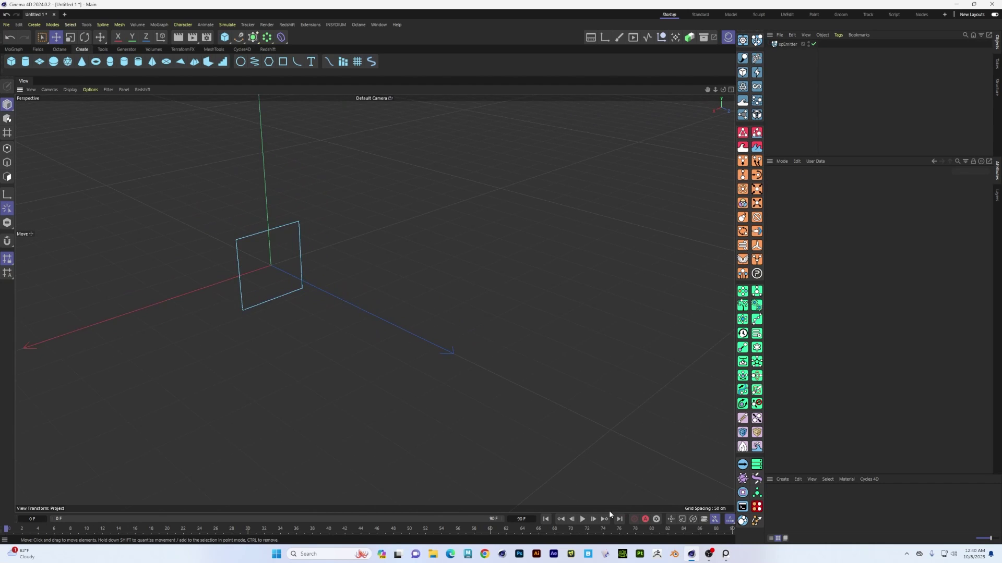
- Set the xpEmitter's particle radius variation to 0 cm
{"action": "left_click", "coordinate": [788, 45]}
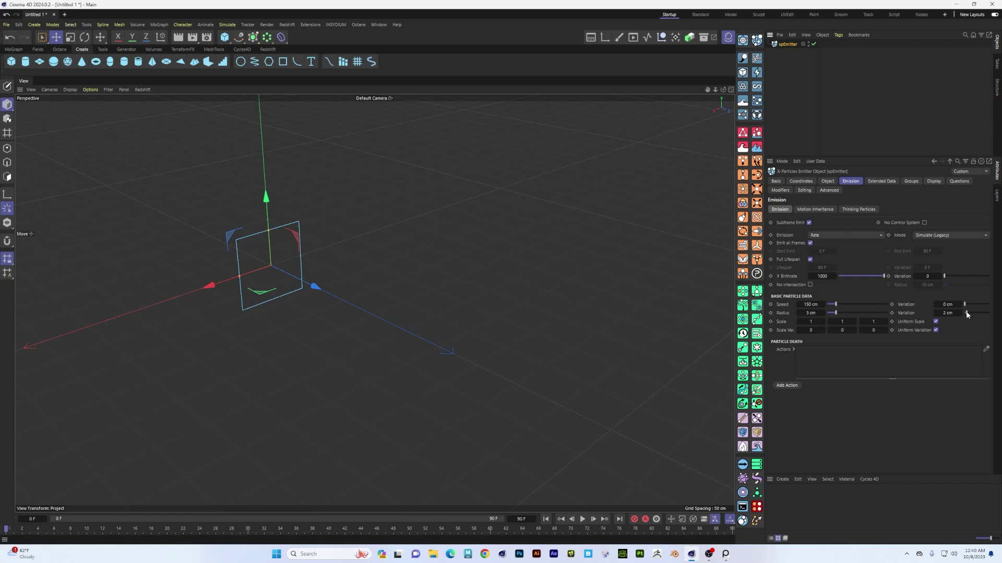
{"action": "left_click_drag", "start_coordinate": [966, 312], "coordinate": [963, 313]}
{"action": "left_click_drag", "start_coordinate": [286, 328], "coordinate": [262, 297], "text": "alt"}
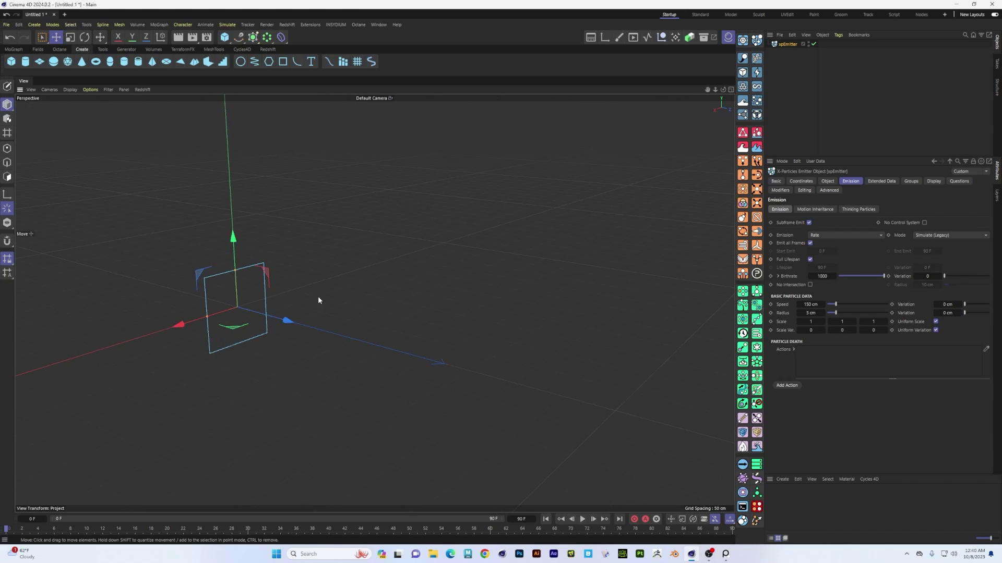
{"action": "middle_click_drag", "start_coordinate": [318, 300], "coordinate": [340, 301], "text": "alt"}
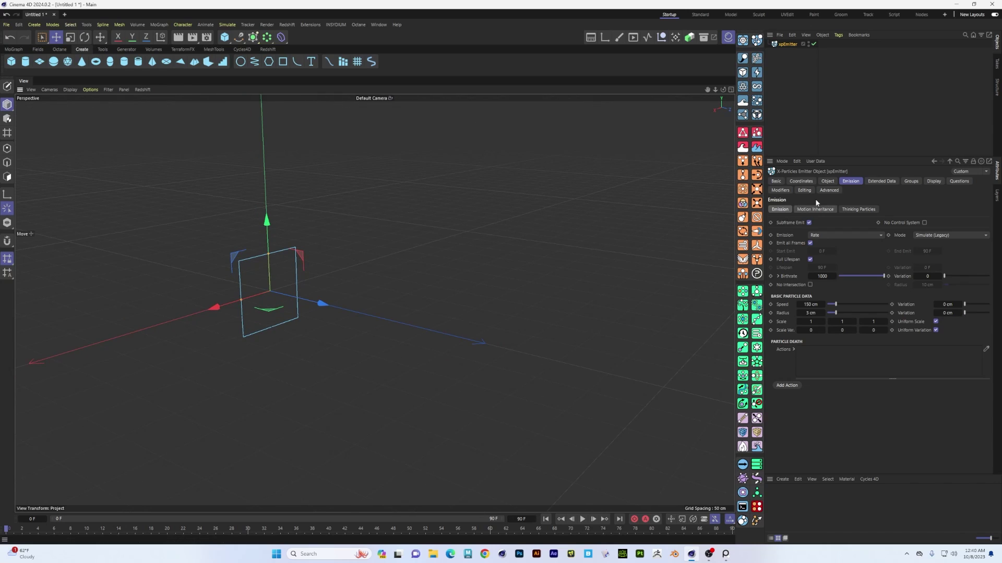
- Set the xpEmitter's particle Editor Display to Squares
{"action": "left_click", "coordinate": [927, 181]}
{"action": "left_click", "coordinate": [870, 318]}
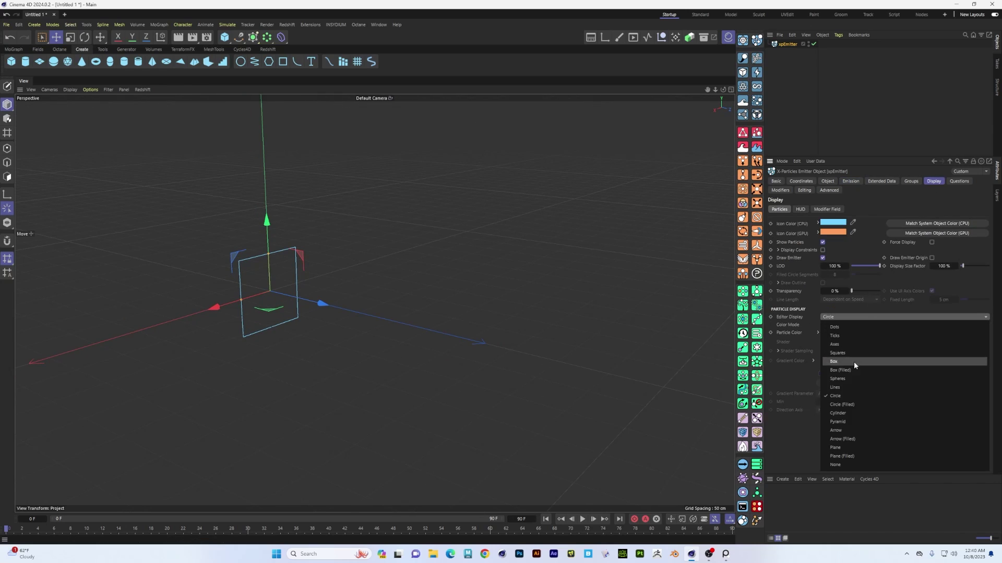
{"action": "left_click", "coordinate": [851, 362]}
{"action": "left_click", "coordinate": [871, 317]}
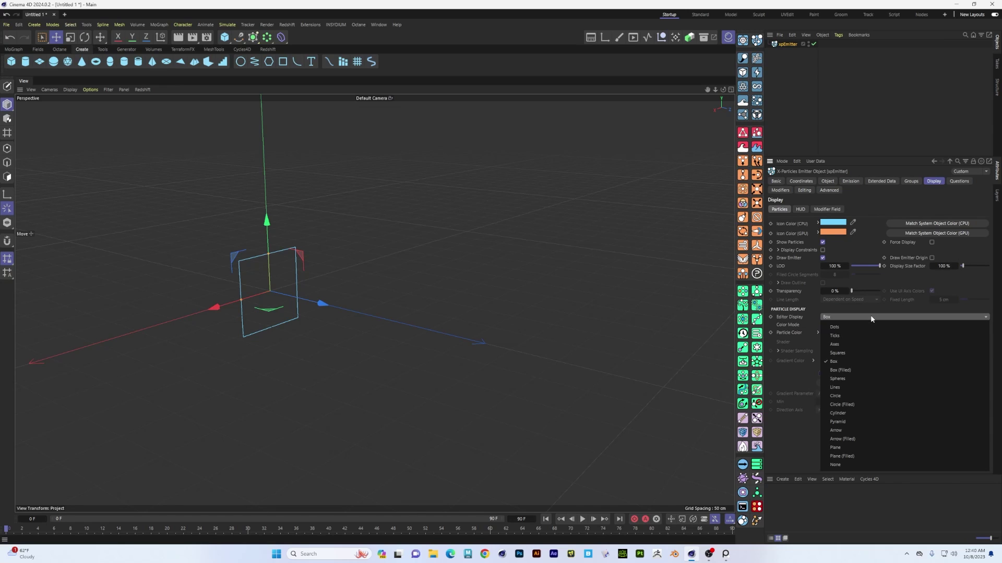
{"action": "left_click", "coordinate": [846, 357]}
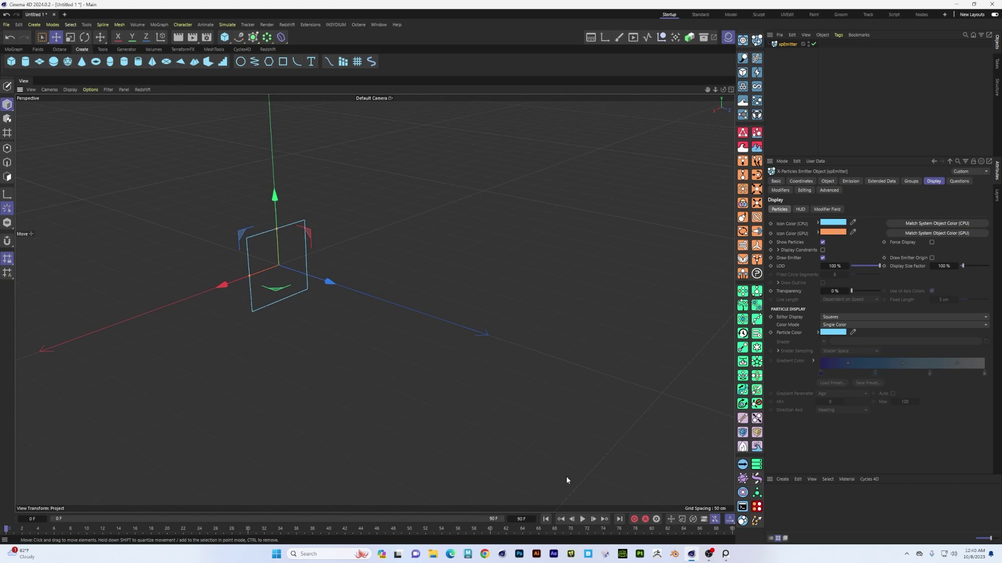
- Play the simulation to preview the square particles coming from the xpEmitter
{"action": "left_click", "coordinate": [583, 520]}
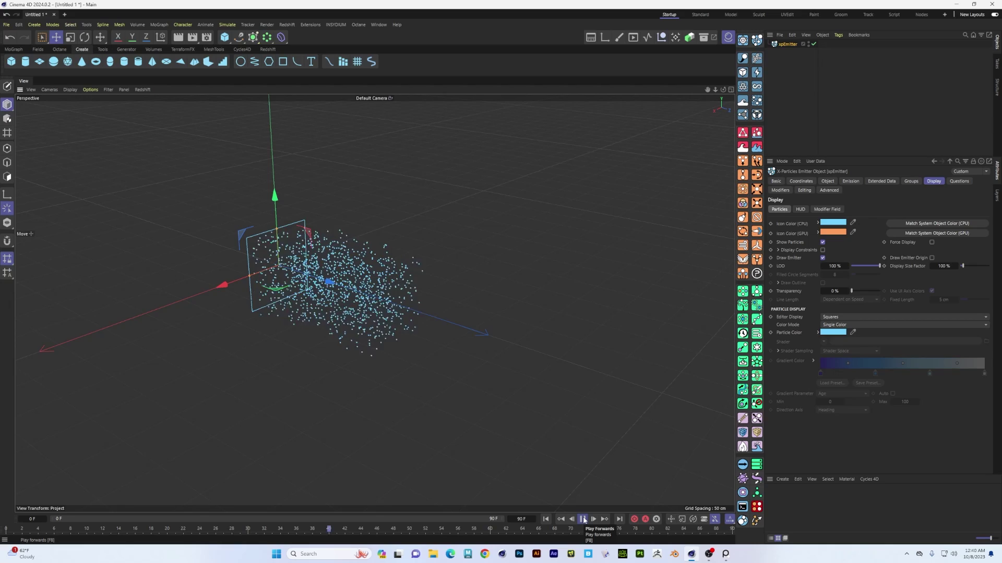
{"action": "left_click", "coordinate": [583, 519]}
{"action": "left_click_drag", "start_coordinate": [527, 397], "coordinate": [473, 407], "text": "alt"}
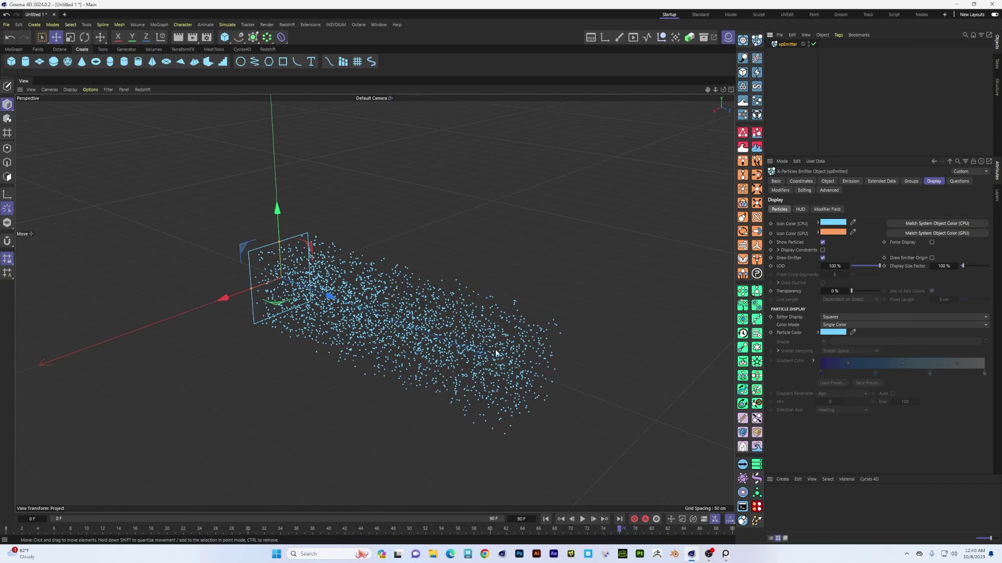
- Set the xpEmitter's particle Editor Display to Circle, preview the simulation, and return to the first frame
{"action": "left_click", "coordinate": [851, 317]}
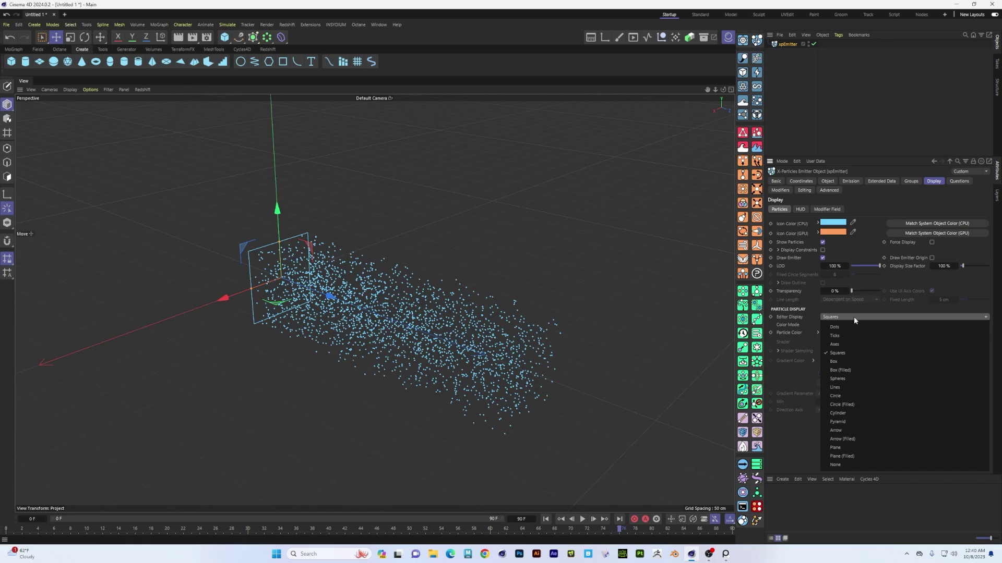
{"action": "left_click", "coordinate": [849, 397]}
{"action": "left_click", "coordinate": [545, 519]}
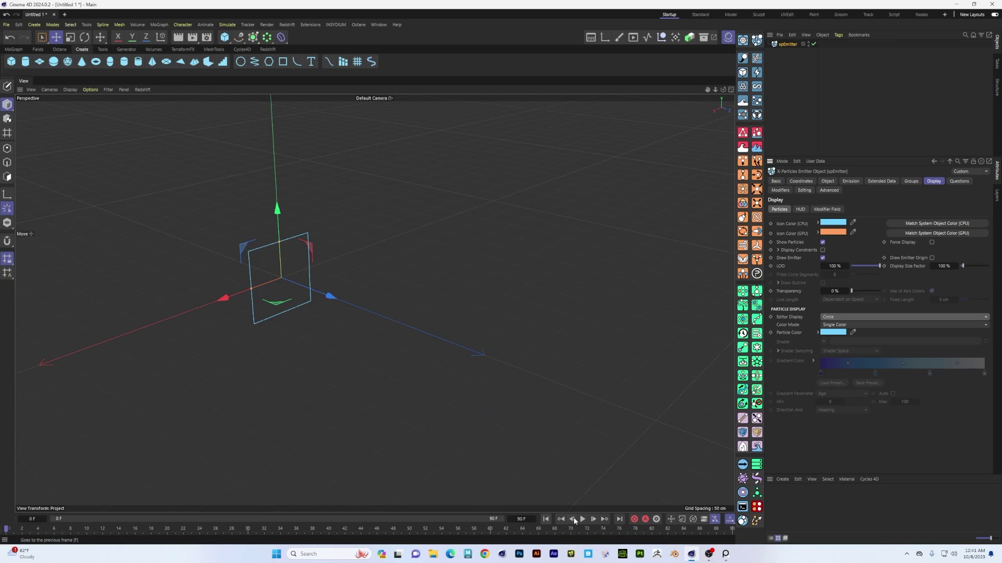
{"action": "left_click", "coordinate": [582, 519]}
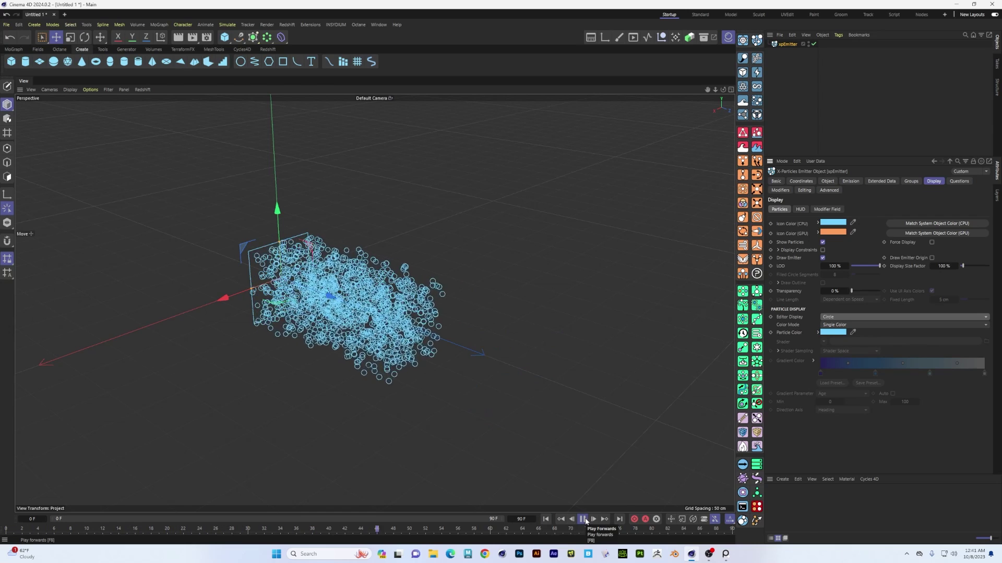
{"action": "left_click", "coordinate": [582, 519]}
{"action": "left_click", "coordinate": [545, 519]}
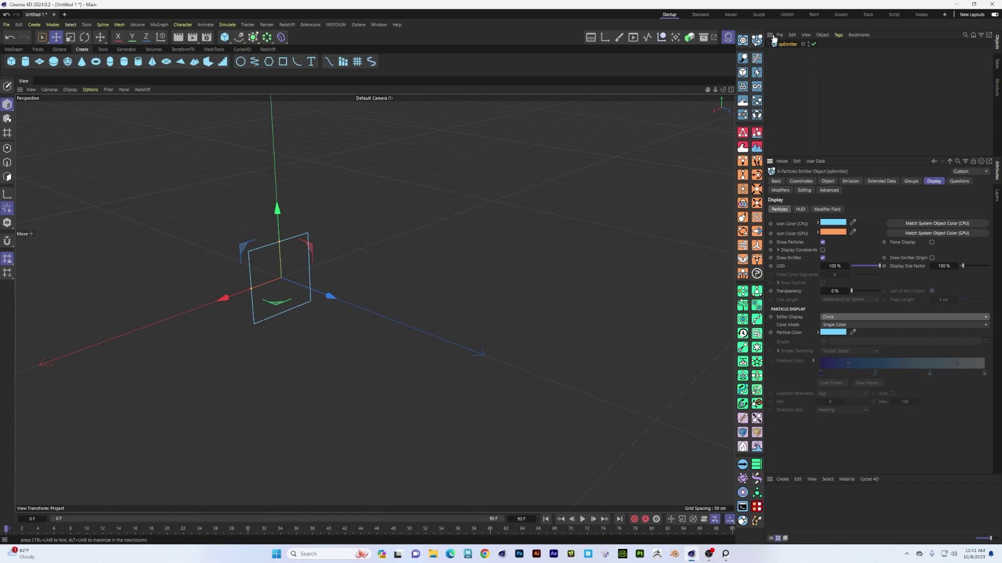
- Bring up the reference board, examine the nx and xp modifier lists up close, and put the board away
{"action": "mouse_move", "coordinate": [427, 289]}
{"action": "left_mouse_down", "text": "alt"}
{"action": "mouse_move", "coordinate": [462, 270]}
{"action": "mouse_move", "coordinate": [412, 308]}
{"action": "mouse_move", "coordinate": [411, 294]}
{"action": "left_mouse_up", "text": "alt"}
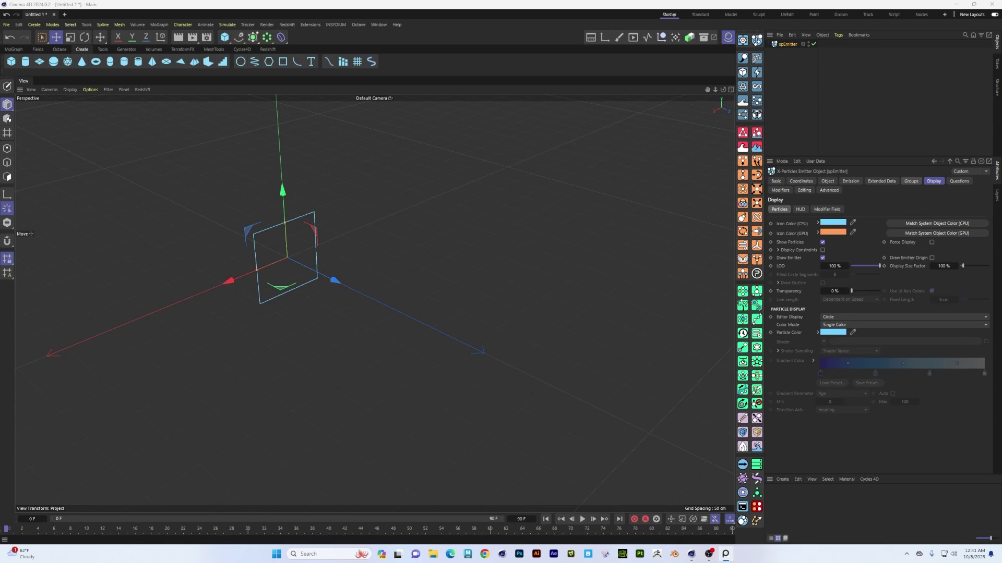
{"action": "scroll", "coordinate": [381, 275], "scroll_direction": "up", "scroll_amount": 1}
{"action": "scroll", "coordinate": [363, 288], "scroll_direction": "up", "scroll_amount": 2}
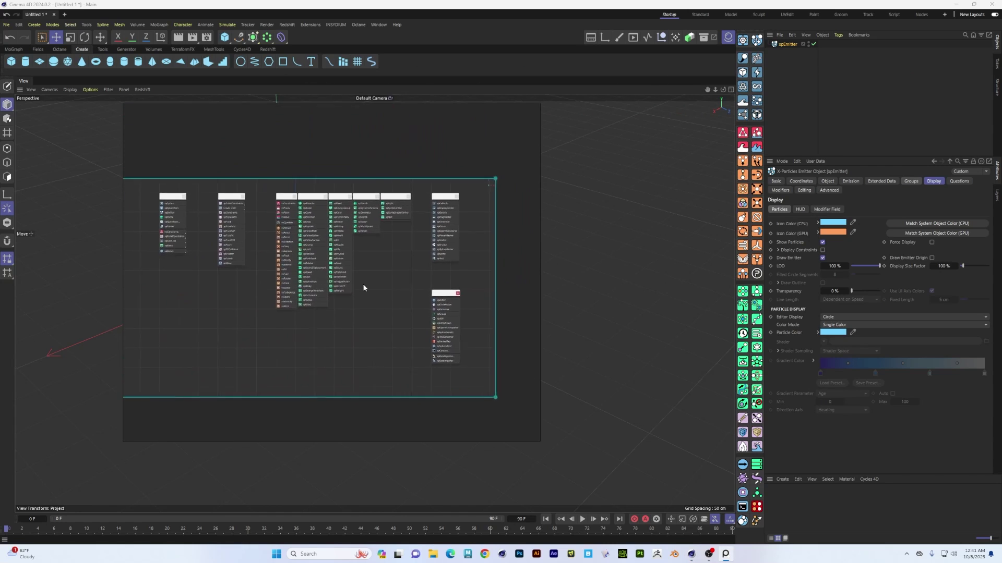
{"action": "scroll", "coordinate": [364, 287], "scroll_direction": "up", "scroll_amount": 3}
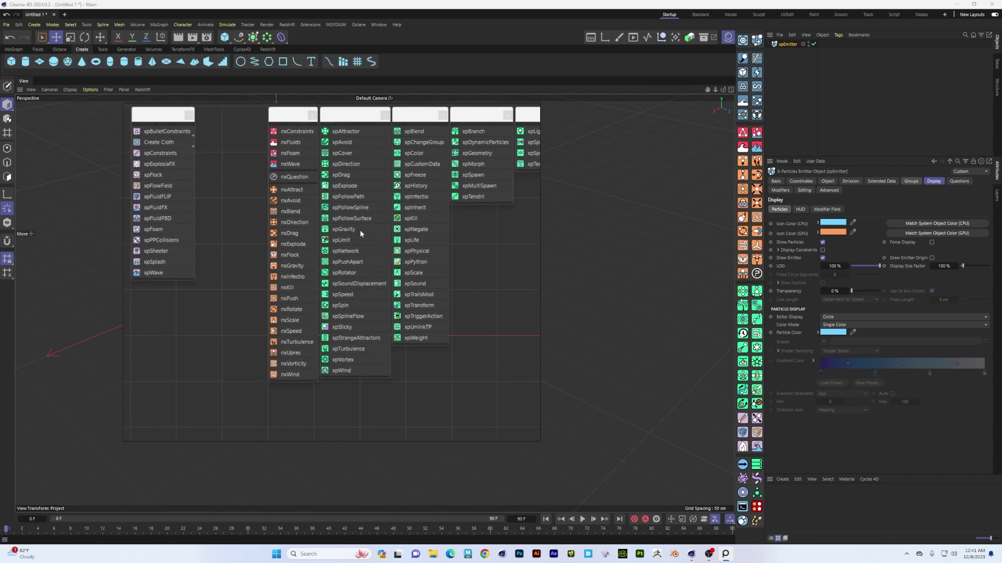
{"action": "left_click_drag", "start_coordinate": [360, 233], "coordinate": [318, 257]}
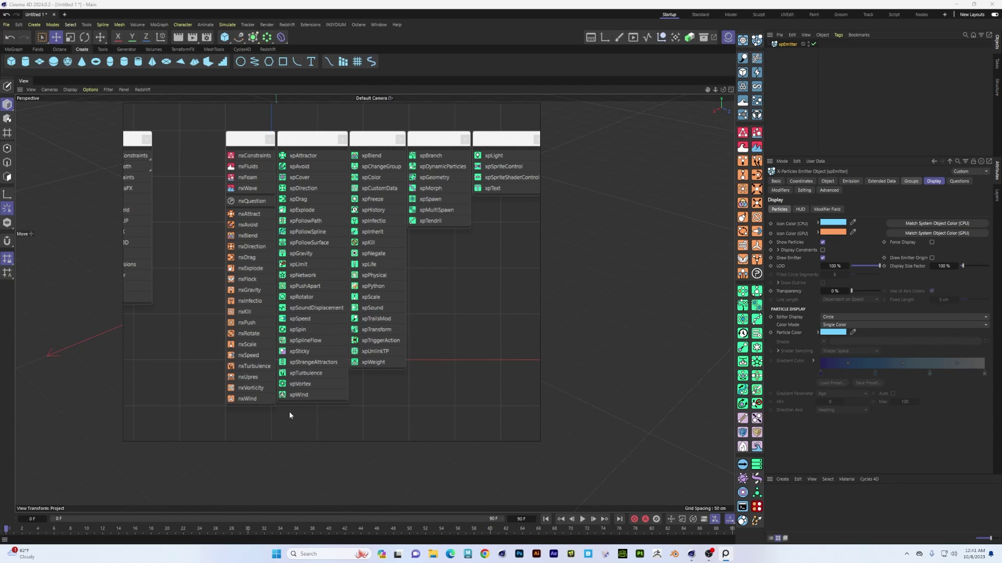
{"action": "left_click_drag", "start_coordinate": [469, 240], "coordinate": [425, 245]}
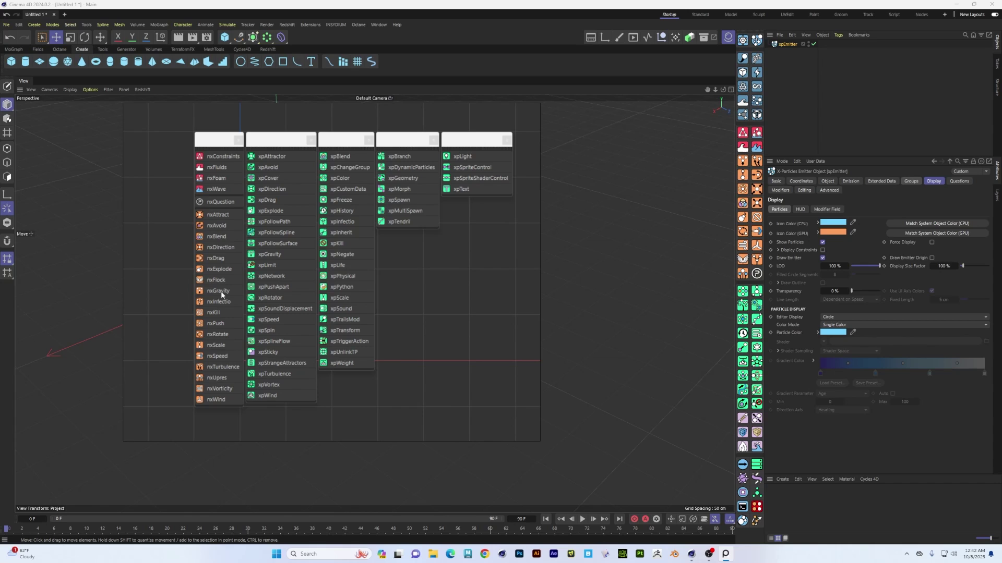
{"action": "left_click", "coordinate": [192, 208]}
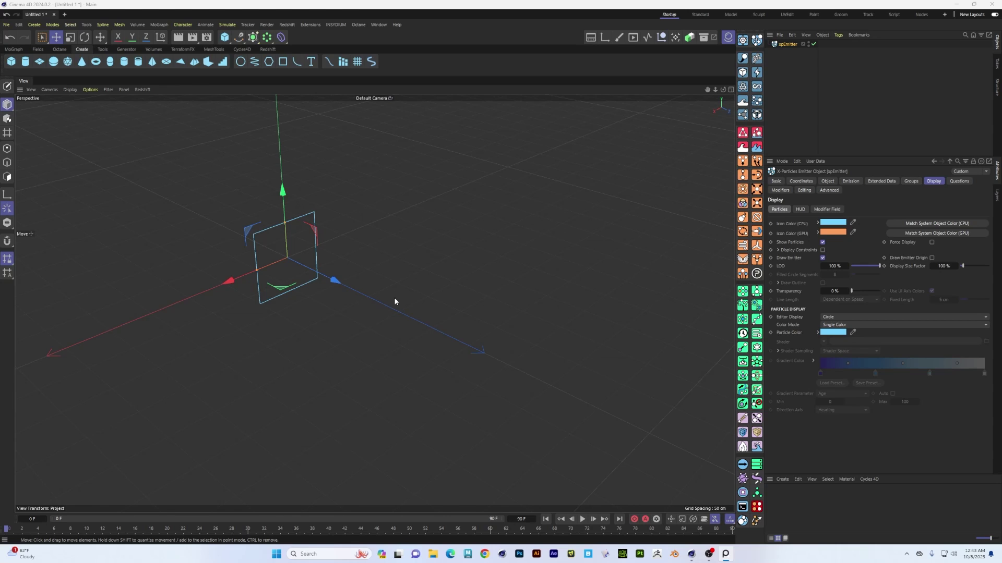
- Add an nxScale modifier to the scene, preview its effect on the circles, and return to the first frame
{"action": "left_click_drag", "start_coordinate": [394, 302], "coordinate": [302, 308], "text": "alt"}
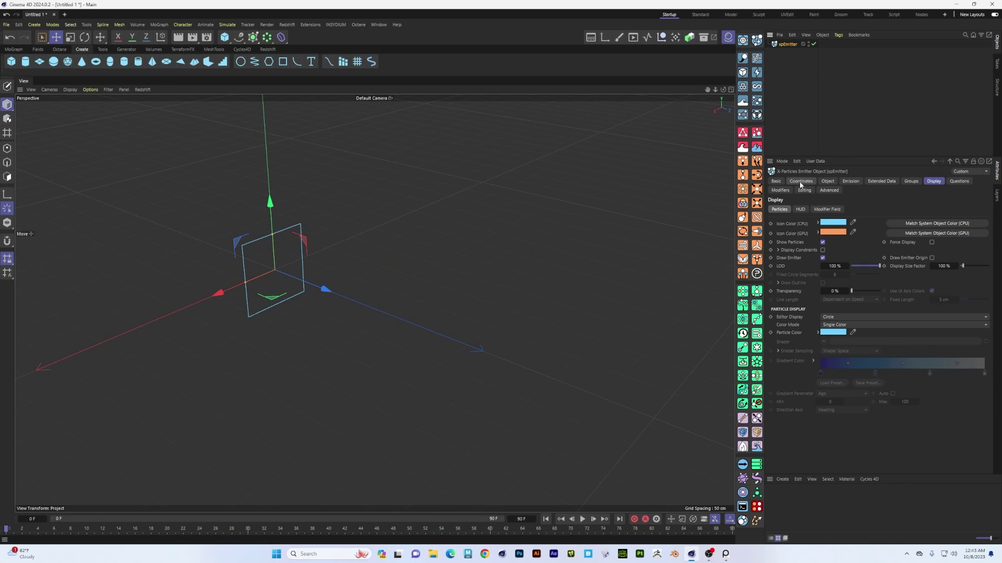
{"action": "left_click", "coordinate": [743, 175]}
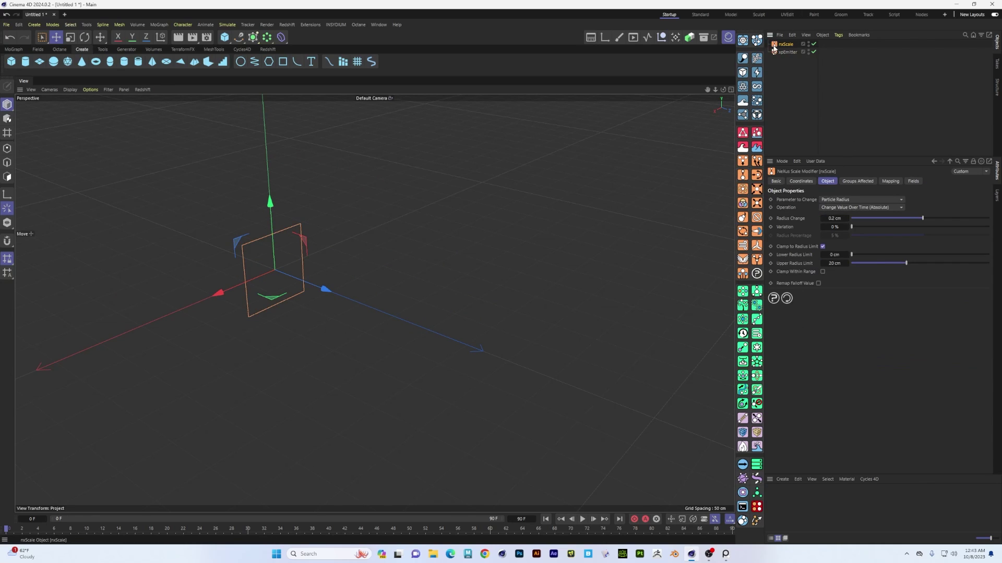
{"action": "left_click_drag", "start_coordinate": [389, 289], "coordinate": [471, 282], "text": "alt"}
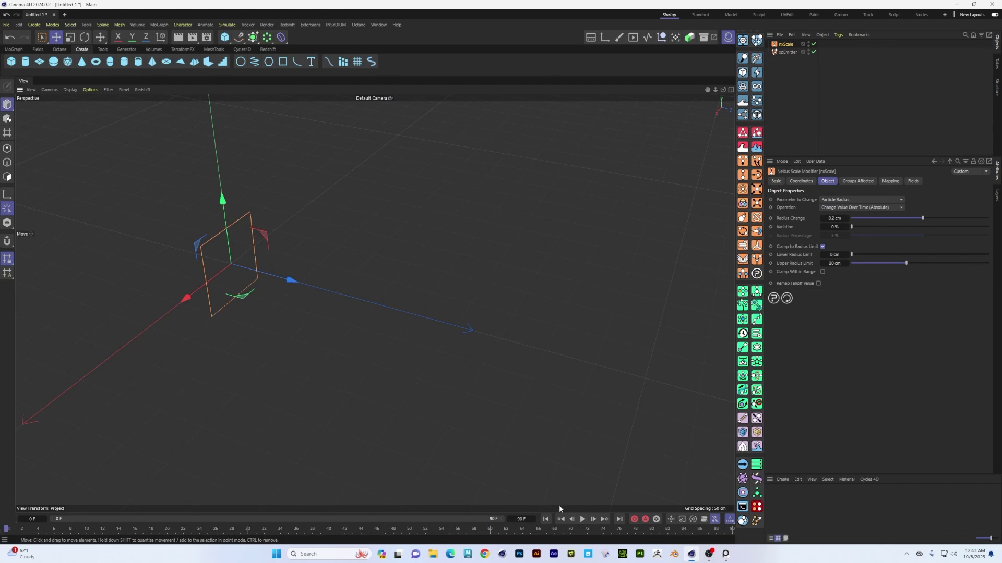
{"action": "left_click", "coordinate": [583, 519]}
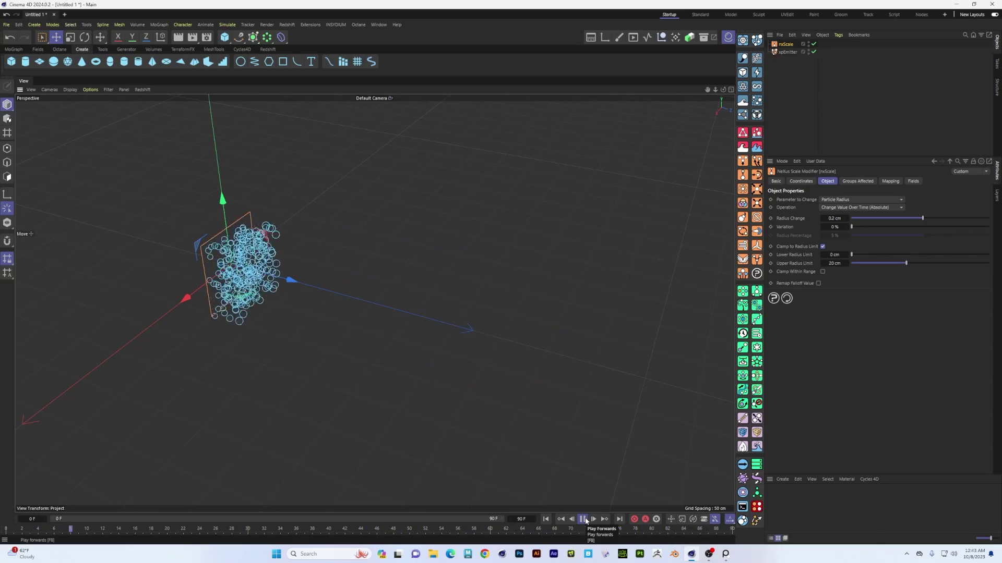
{"action": "left_click", "coordinate": [582, 519]}
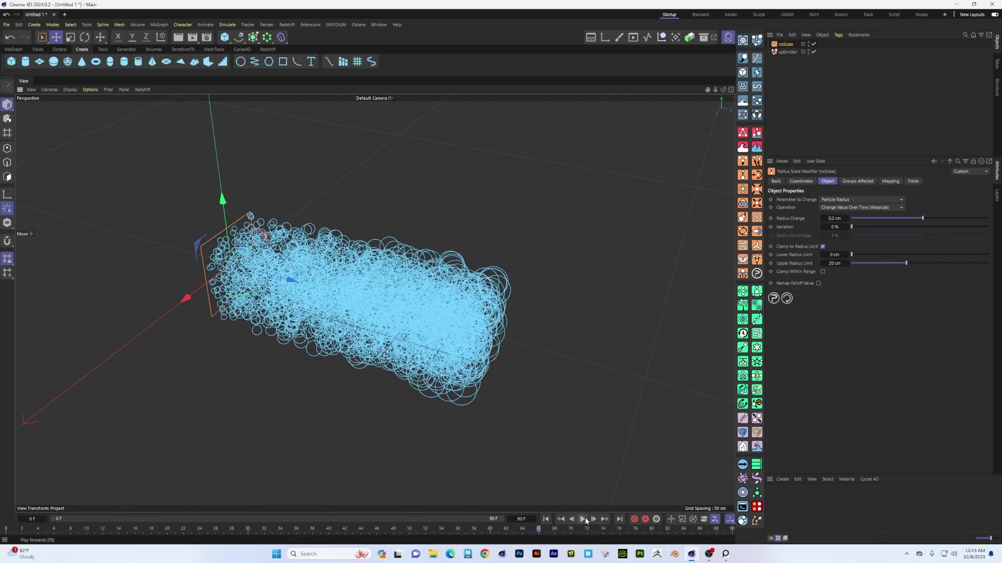
{"action": "left_click", "coordinate": [546, 519]}
- Reshape the xpEmitter into a long, very thin strip along its X axis, preview the emission, and rewind
{"action": "key", "text": "h"}
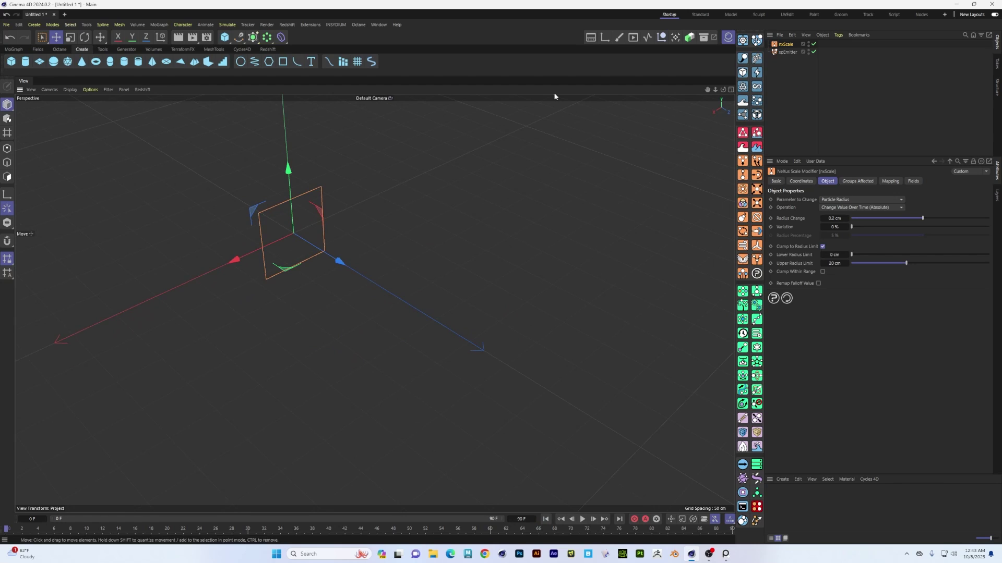
{"action": "left_click", "coordinate": [787, 51]}
{"action": "left_click_drag", "start_coordinate": [290, 254], "coordinate": [98, 305], "text": "alt"}
{"action": "left_click_drag", "start_coordinate": [374, 304], "coordinate": [410, 277], "text": "alt"}
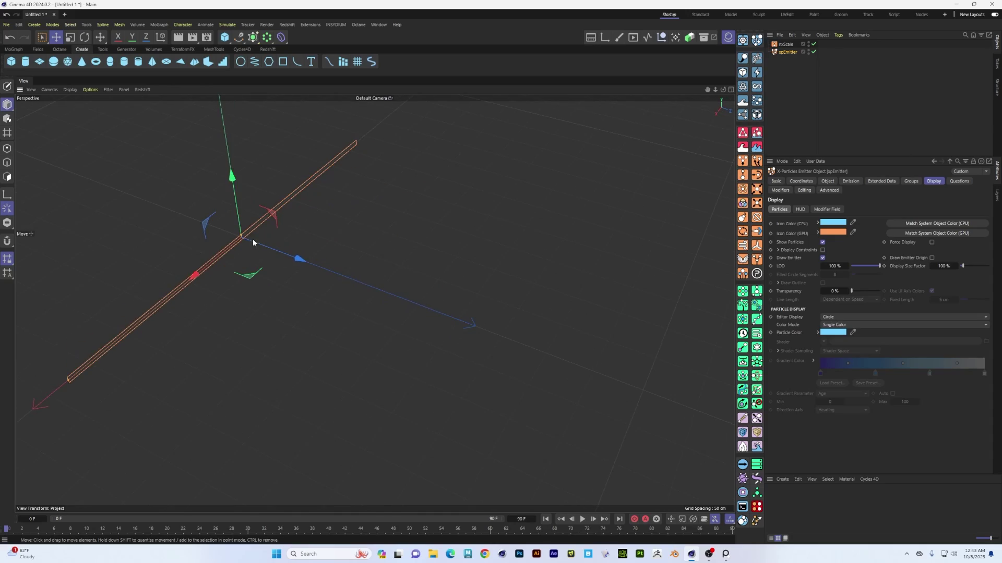
{"action": "left_click_drag", "start_coordinate": [242, 235], "coordinate": [242, 237]}
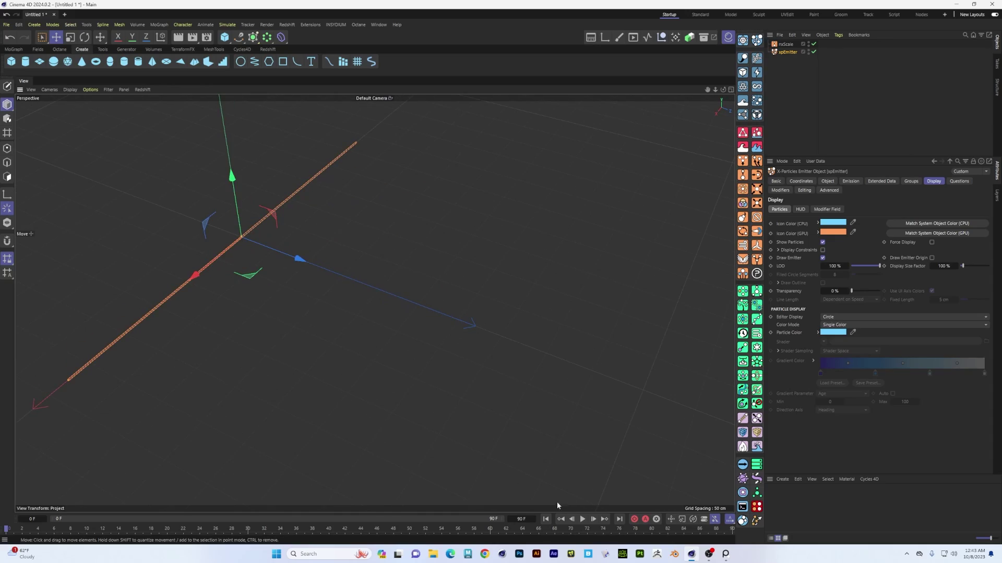
{"action": "left_click", "coordinate": [582, 521]}
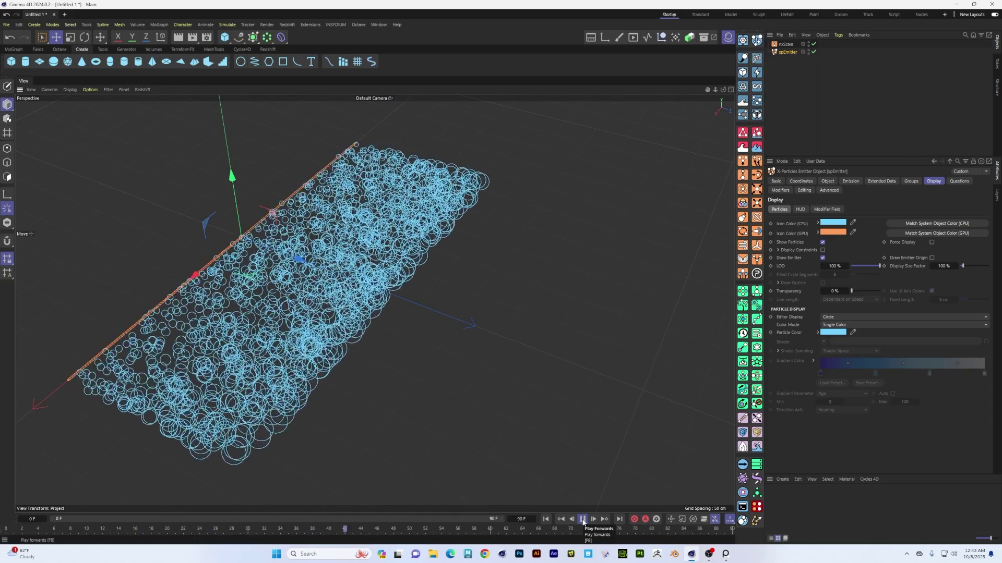
{"action": "left_click", "coordinate": [583, 520]}
{"action": "left_click", "coordinate": [545, 519]}
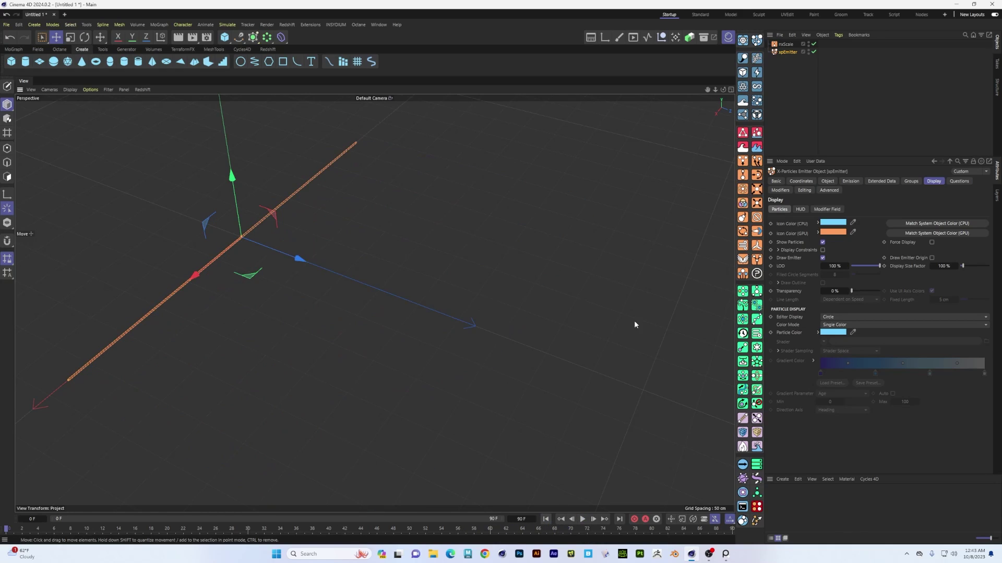
- Set the xpEmitter's Birthrate to 300, preview the simulation, and return to the first frame
{"action": "left_click", "coordinate": [850, 181]}
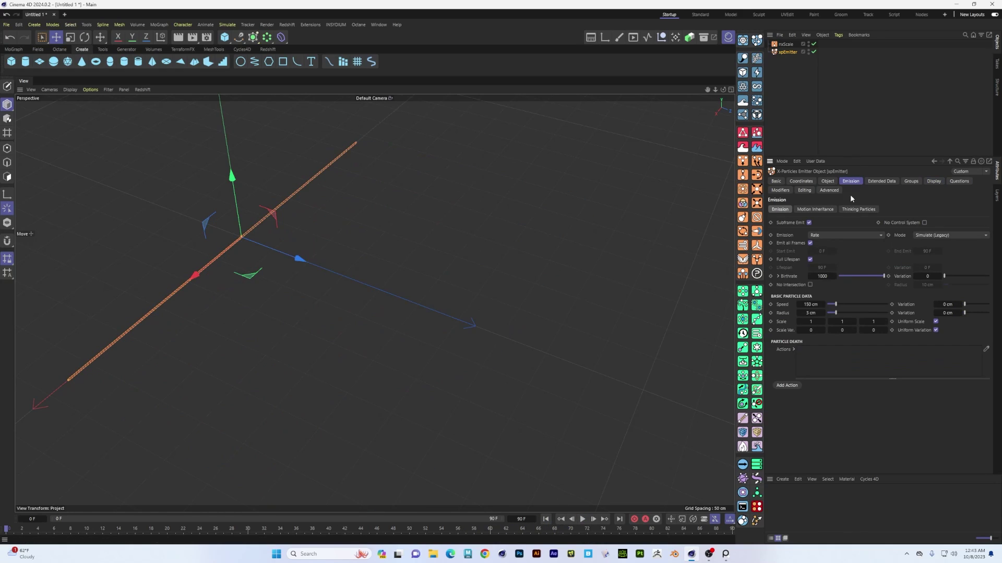
{"action": "left_click", "coordinate": [823, 276]}
{"action": "type", "text": "300"}
{"action": "left_click", "coordinate": [583, 520]}
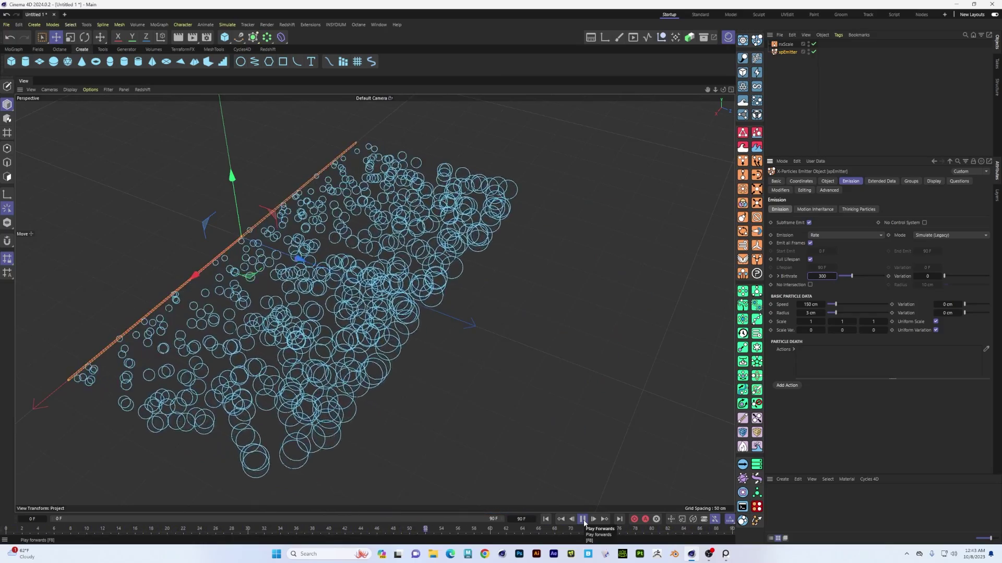
{"action": "left_click", "coordinate": [583, 520]}
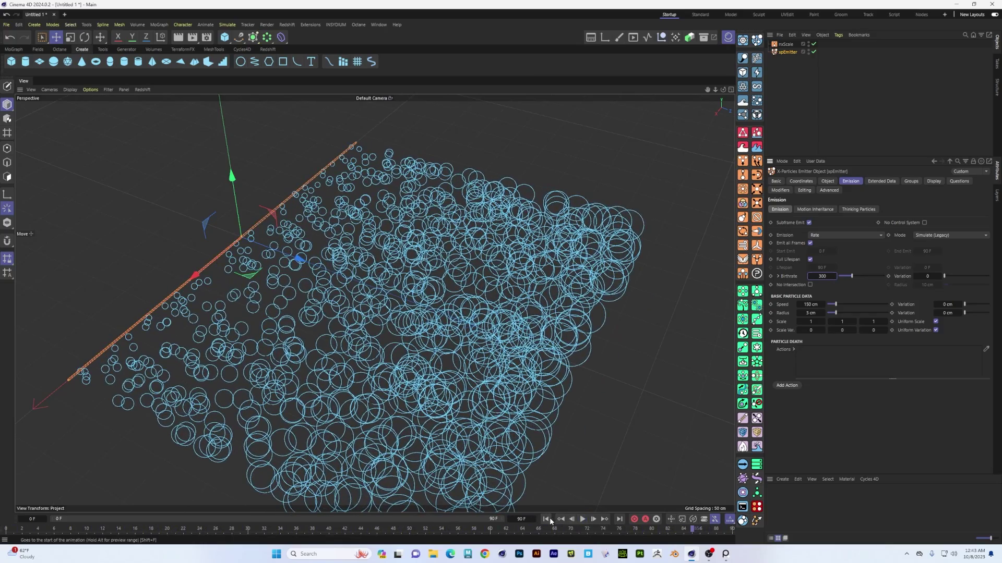
{"action": "left_click", "coordinate": [546, 519]}
- Compare the nxScale and xpEmitter settings, and move nxScale below xpEmitter in the object hierarchy
{"action": "left_click", "coordinate": [784, 45]}
{"action": "left_click_drag", "start_coordinate": [366, 282], "coordinate": [360, 313], "text": "alt"}
{"action": "left_click", "coordinate": [786, 52]}
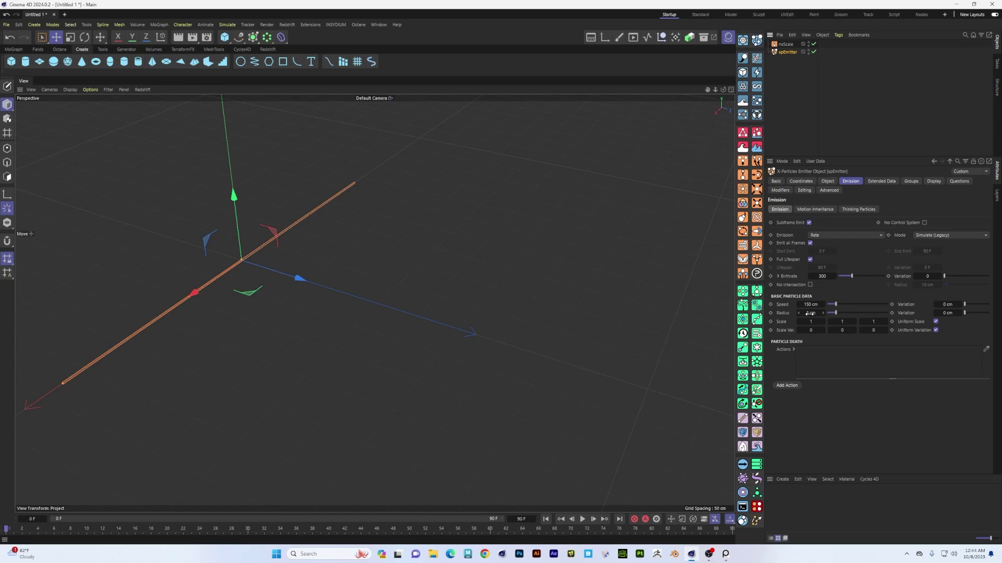
{"action": "left_click", "coordinate": [785, 44]}
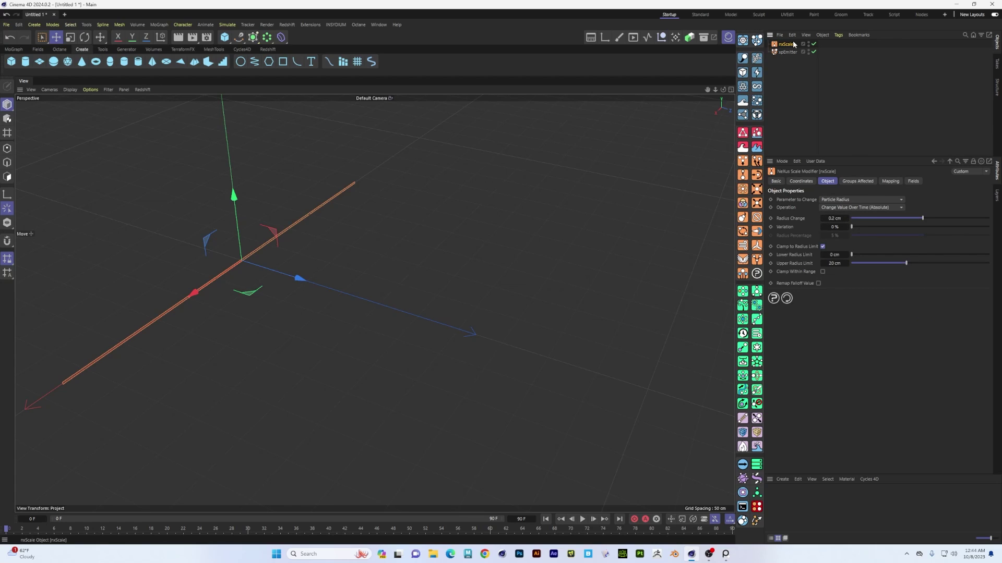
{"action": "left_click_drag", "start_coordinate": [786, 45], "coordinate": [785, 54]}
{"action": "left_click", "coordinate": [787, 45]}
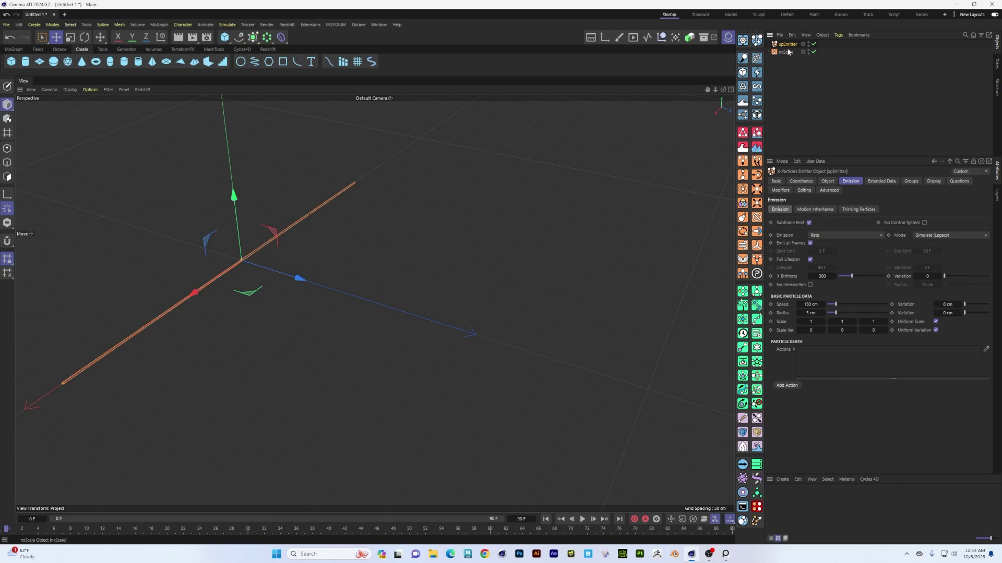
{"action": "left_click", "coordinate": [786, 52]}
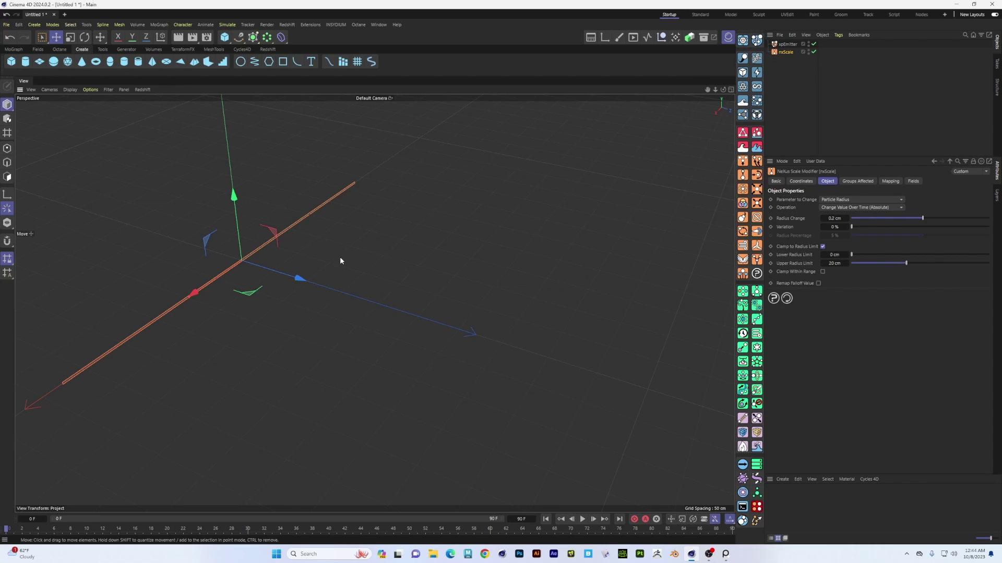
- Add an xpColor modifier and place it below nxScale in the object hierarchy
{"action": "left_click_drag", "start_coordinate": [339, 257], "coordinate": [418, 235], "text": "alt"}
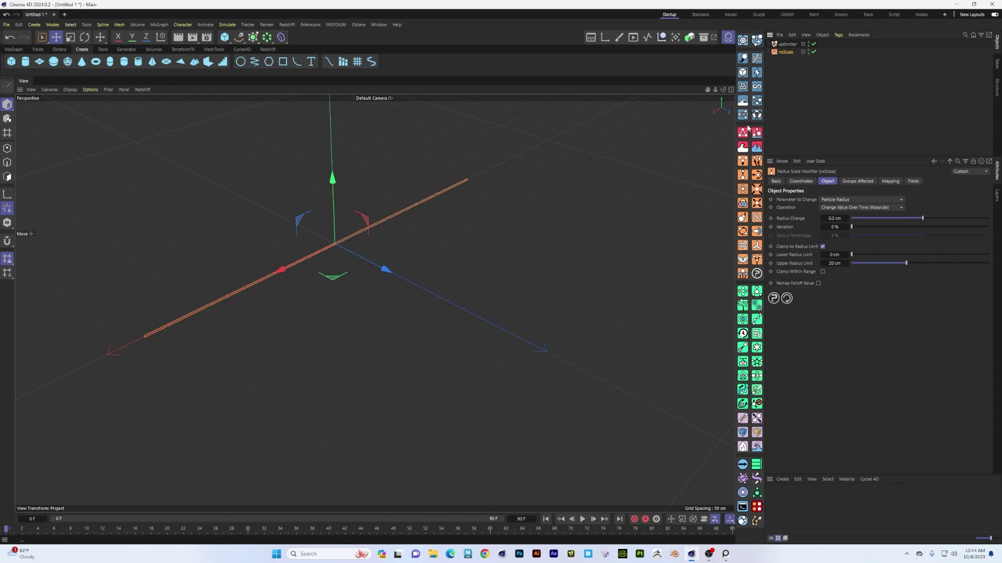
{"action": "left_click", "coordinate": [742, 291]}
{"action": "mouse_move", "coordinate": [785, 45]}
{"action": "left_mouse_down"}
{"action": "mouse_move", "coordinate": [781, 74]}
{"action": "mouse_move", "coordinate": [787, 63]}
{"action": "left_mouse_up"}
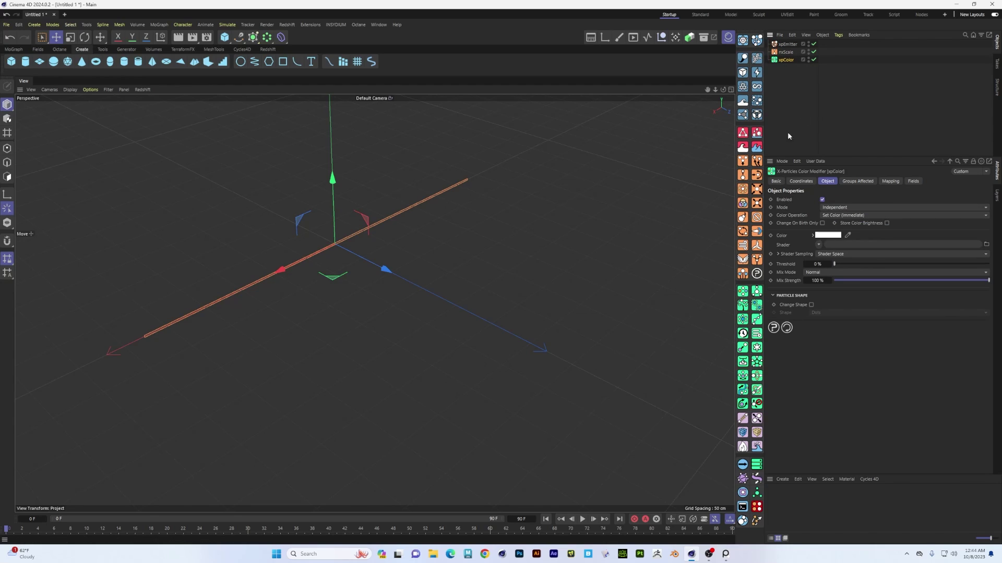
- Check the xpColor modifier's Color Operation options, play the simulation with Set Color (Immediate), and rewind
{"action": "left_click", "coordinate": [850, 215]}
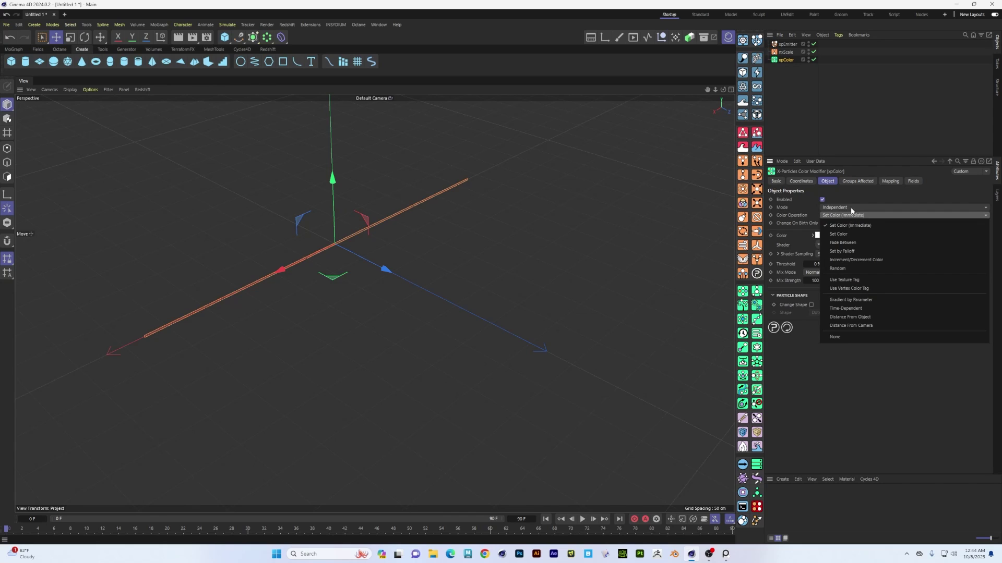
{"action": "left_click", "coordinate": [851, 209]}
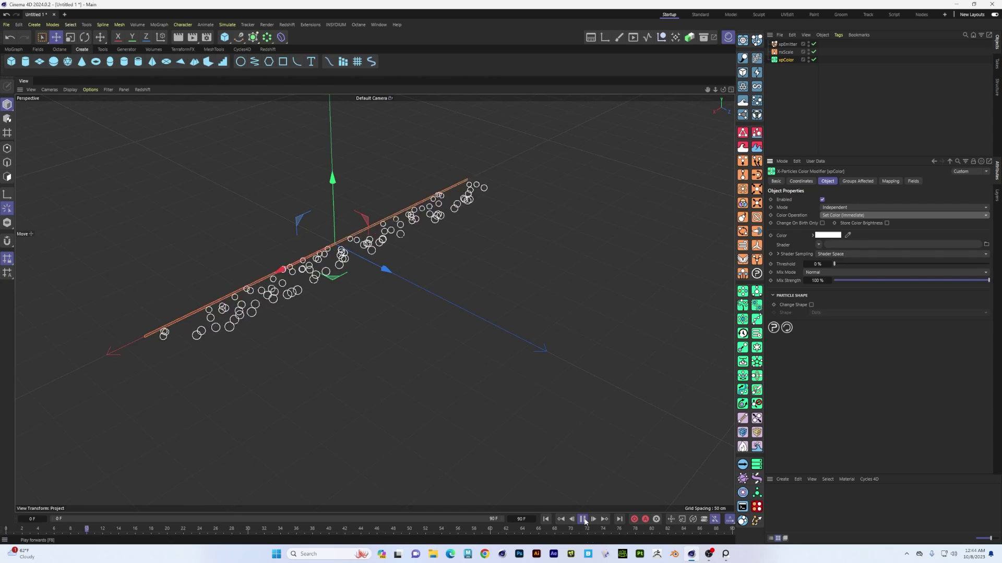
{"action": "left_click", "coordinate": [584, 520]}
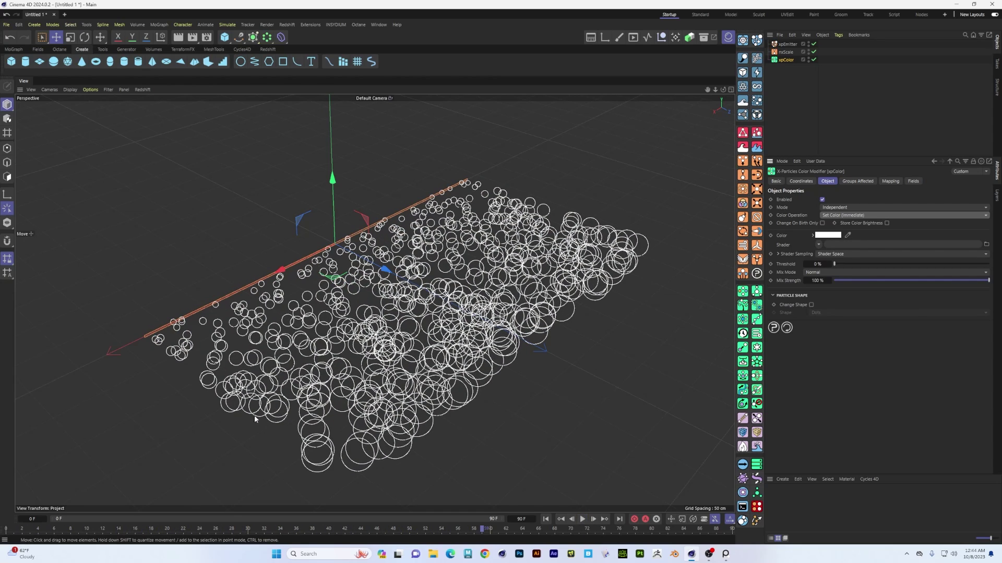
{"action": "key", "text": "shift+f"}
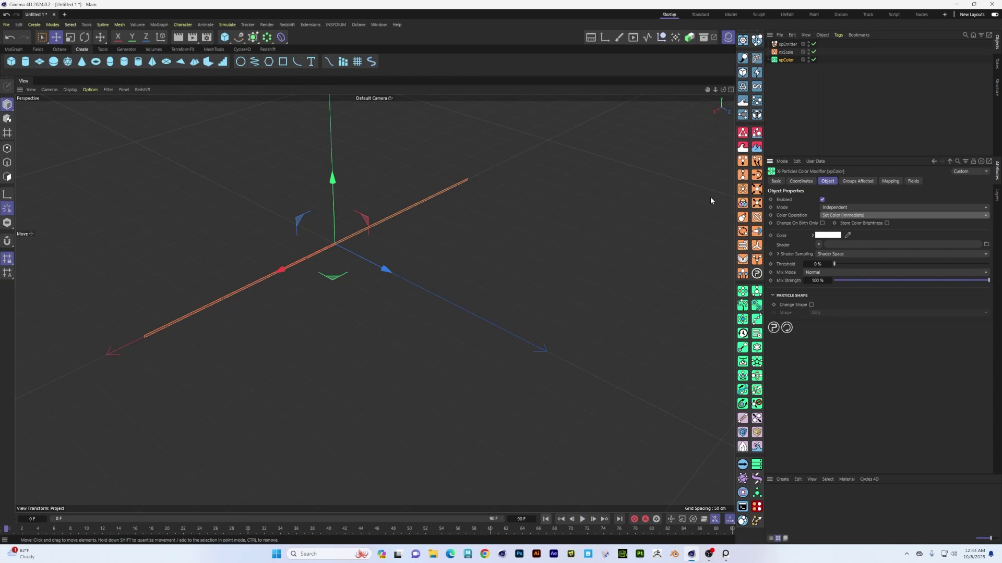
- Set xpColor's Color Operation to Gradient by Parameter with Radius as the Gradient Parameter, and preview the simulation
{"action": "left_click", "coordinate": [866, 215]}
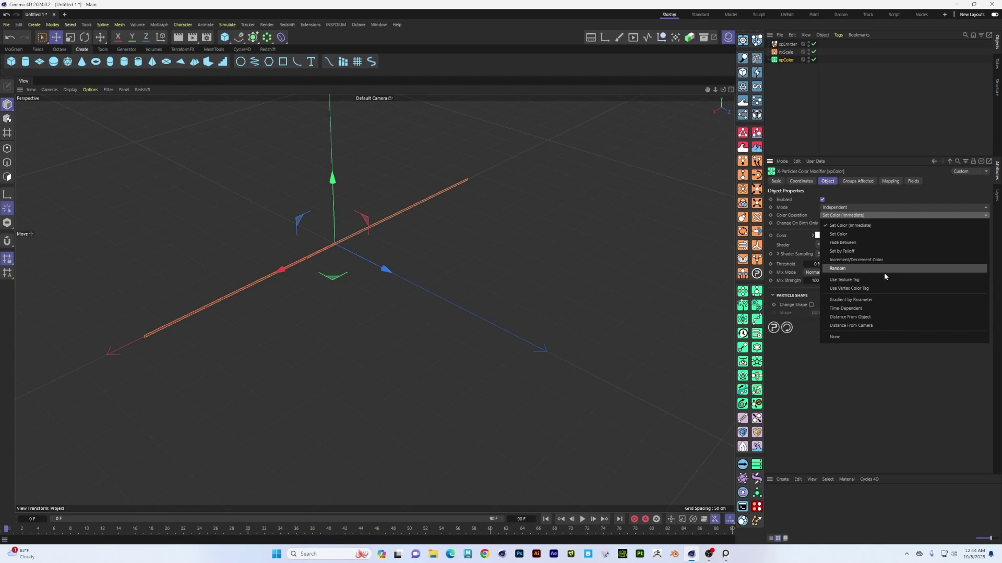
{"action": "left_click", "coordinate": [856, 300]}
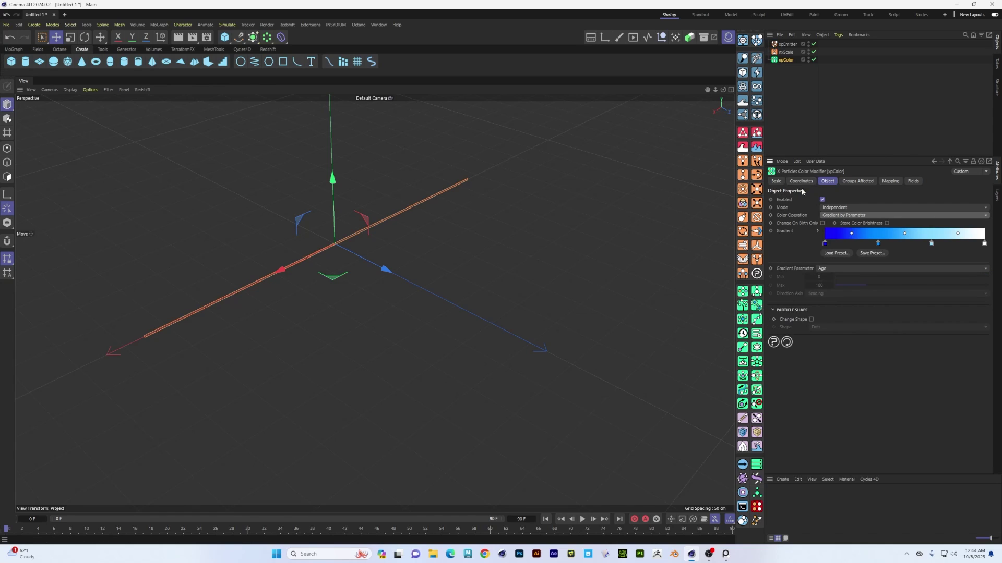
{"action": "left_click", "coordinate": [986, 271]}
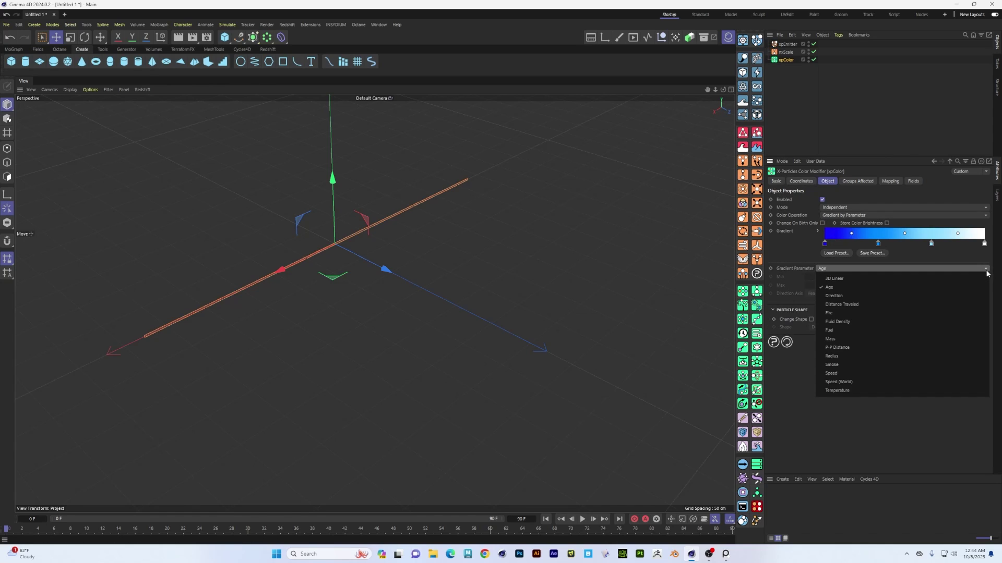
{"action": "left_click", "coordinate": [860, 358]}
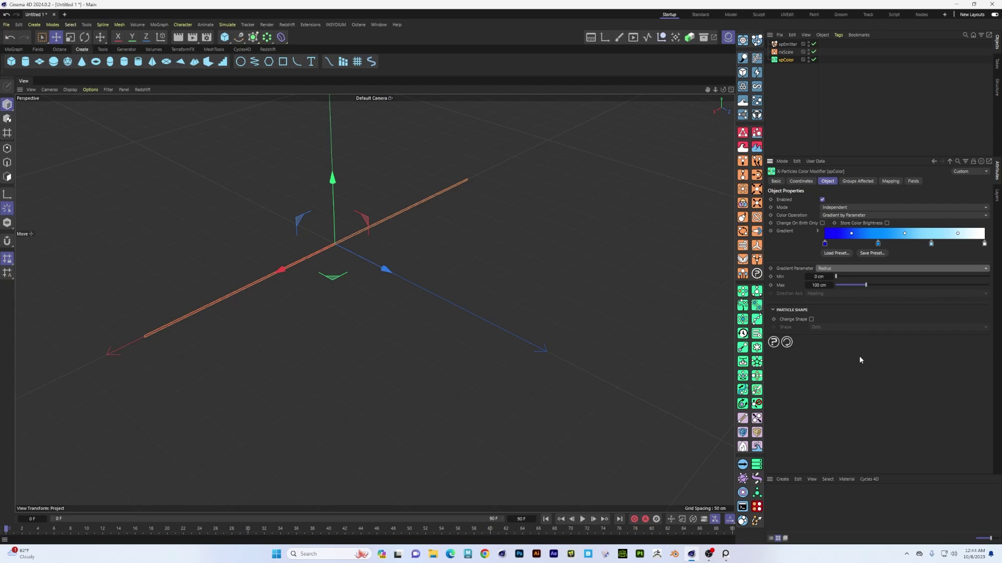
{"action": "left_click_drag", "start_coordinate": [387, 282], "coordinate": [426, 302], "text": "alt"}
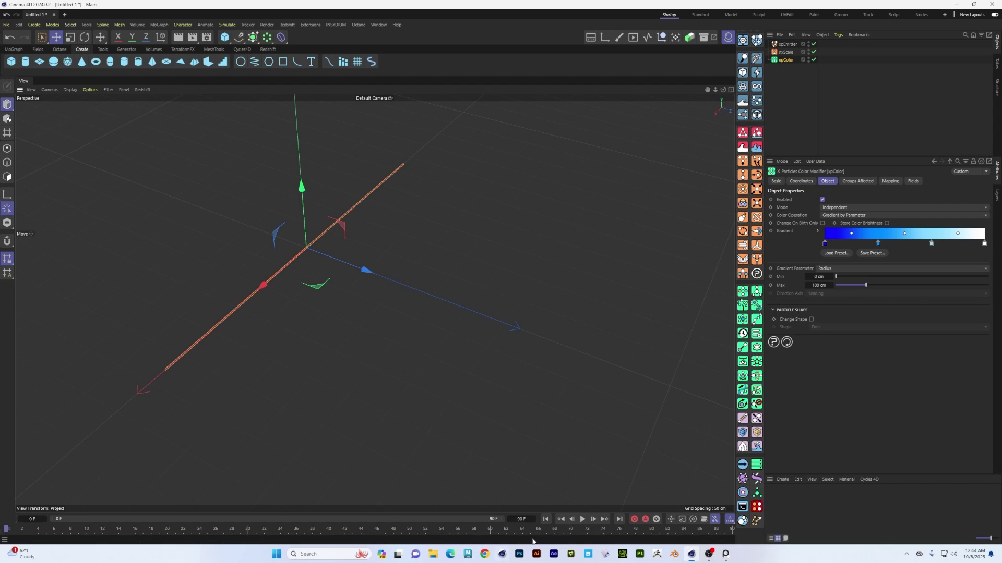
{"action": "left_click", "coordinate": [582, 520]}
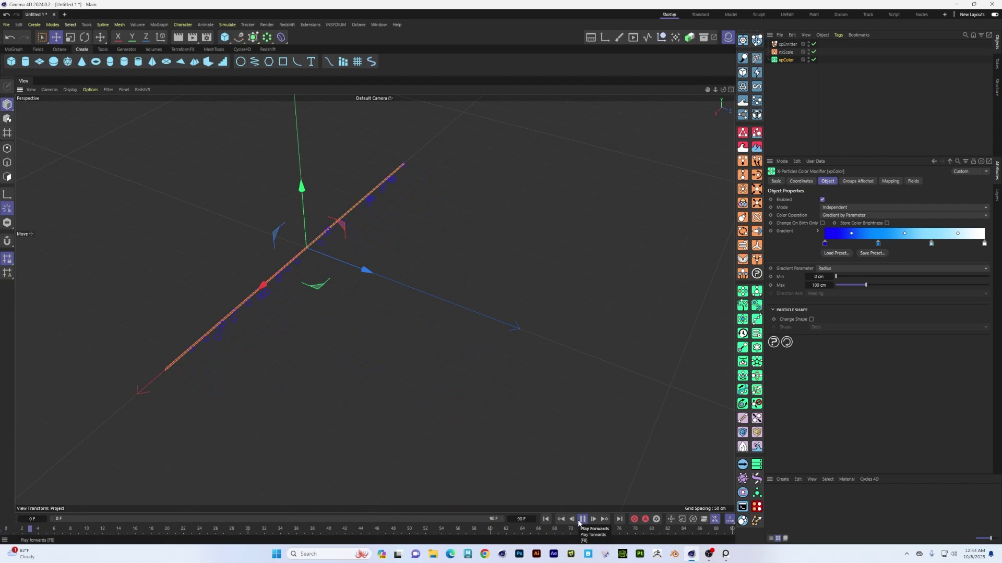
{"action": "left_click", "coordinate": [582, 520]}
- Lower xpColor's Max radius to 15 cm and replay the simulation from the first frame to inspect the particle colors
{"action": "left_click_drag", "start_coordinate": [864, 287], "coordinate": [838, 287]}
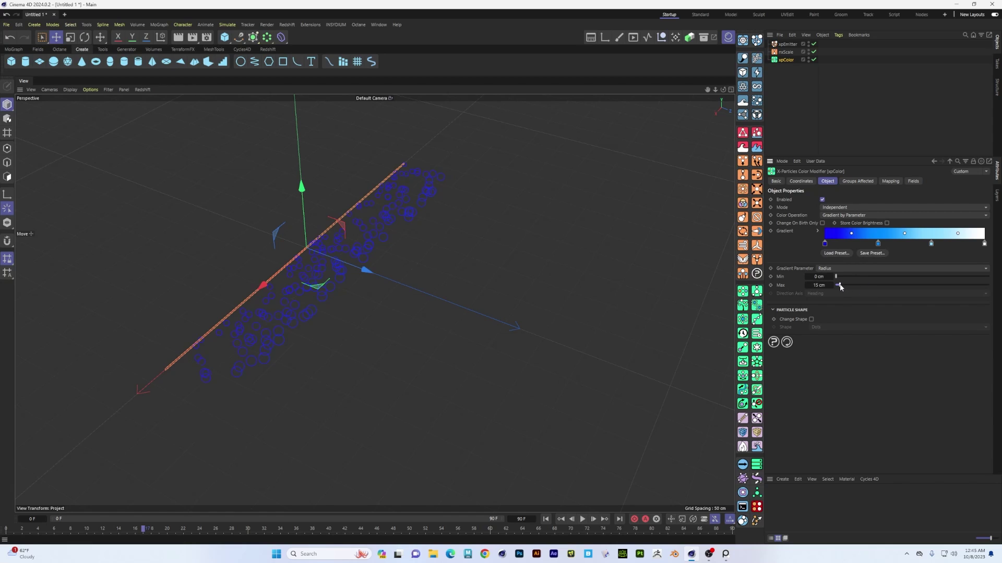
{"action": "left_click", "coordinate": [546, 520]}
{"action": "left_click", "coordinate": [582, 520]}
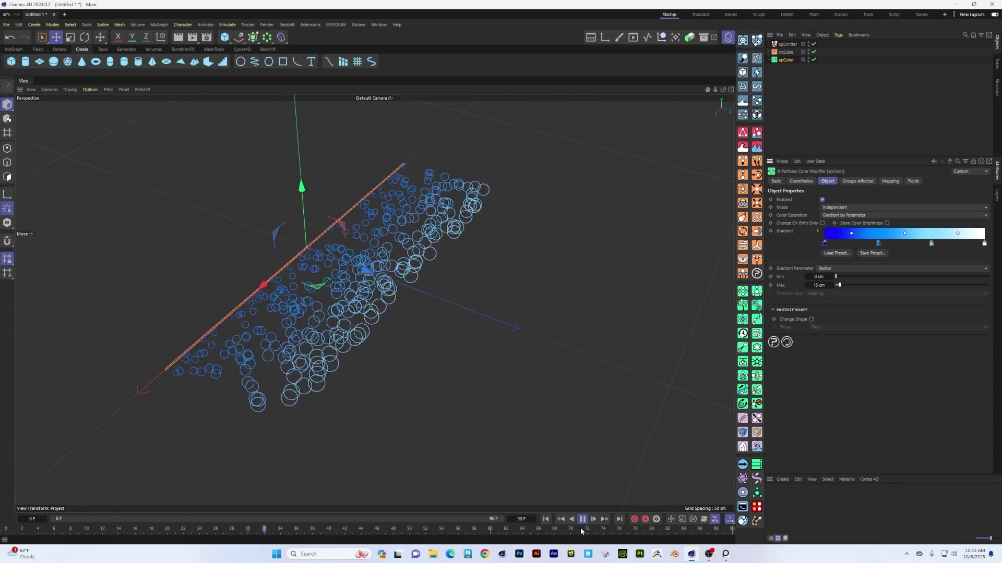
{"action": "mouse_move", "coordinate": [417, 386]}
{"action": "left_mouse_down", "text": "alt"}
{"action": "mouse_move", "coordinate": [448, 372]}
{"action": "mouse_move", "coordinate": [415, 381]}
{"action": "left_mouse_up", "text": "alt"}
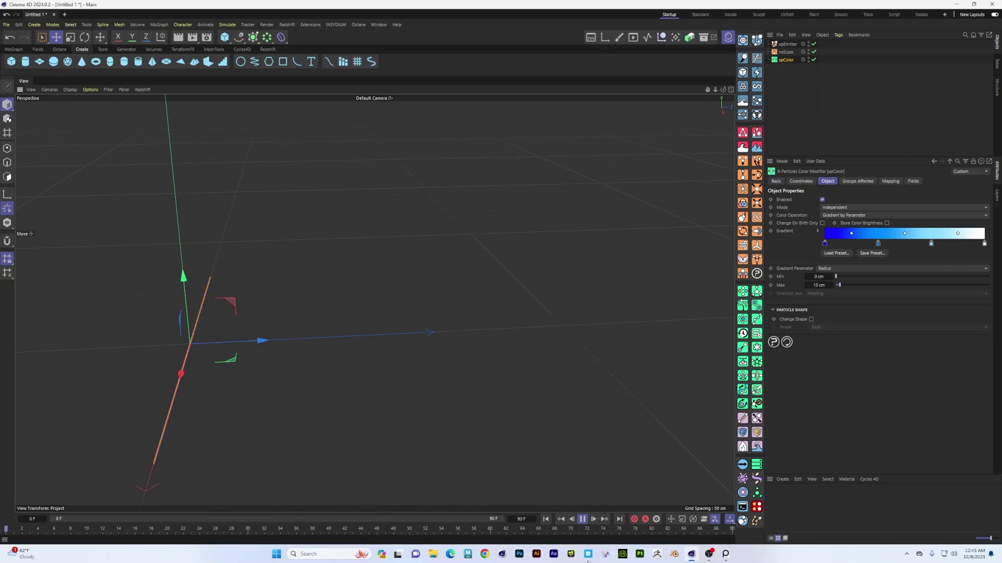
{"action": "left_click", "coordinate": [582, 520]}
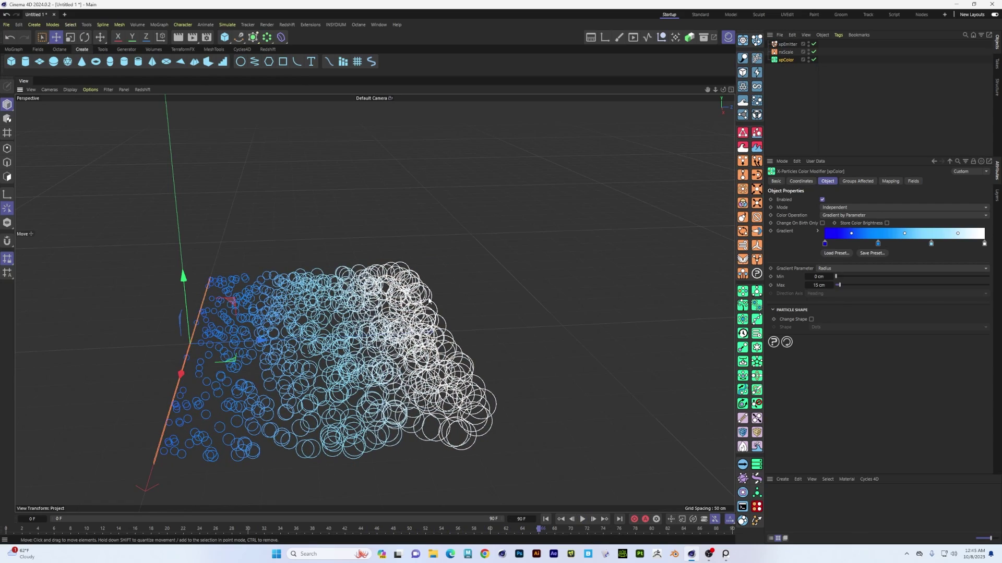
{"action": "left_click_drag", "start_coordinate": [429, 301], "coordinate": [433, 277], "text": "alt"}
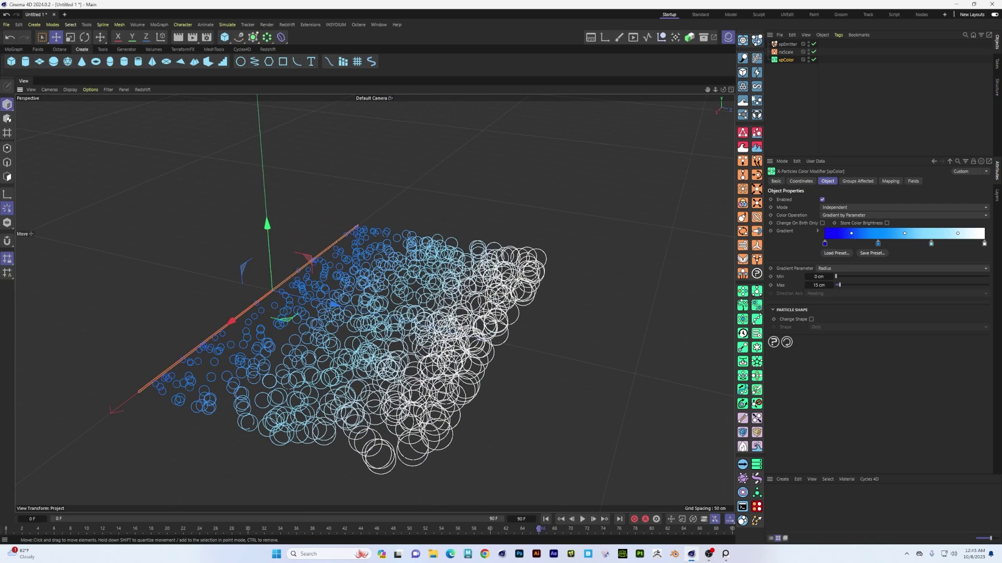
- Add an nxTurbulence modifier, place it below xpColor in the object hierarchy, and replay the simulation from the first frame
{"action": "left_click", "coordinate": [757, 161]}
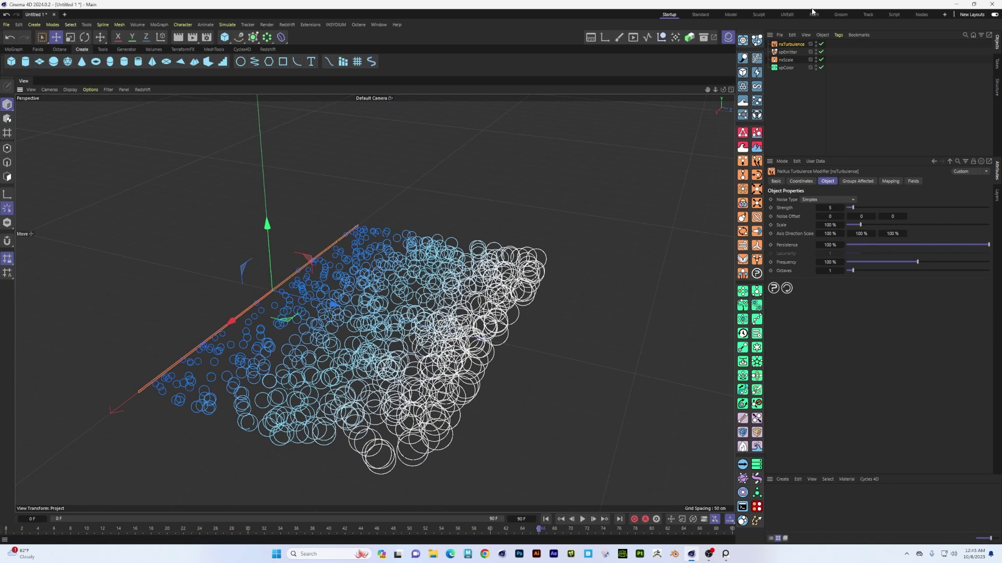
{"action": "left_click_drag", "start_coordinate": [794, 46], "coordinate": [791, 71]}
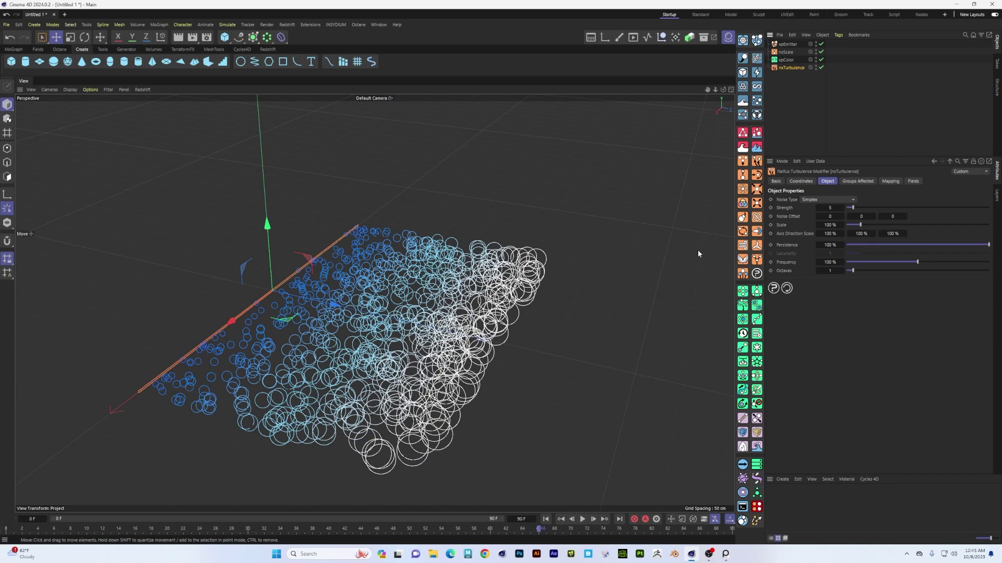
{"action": "left_click", "coordinate": [545, 519]}
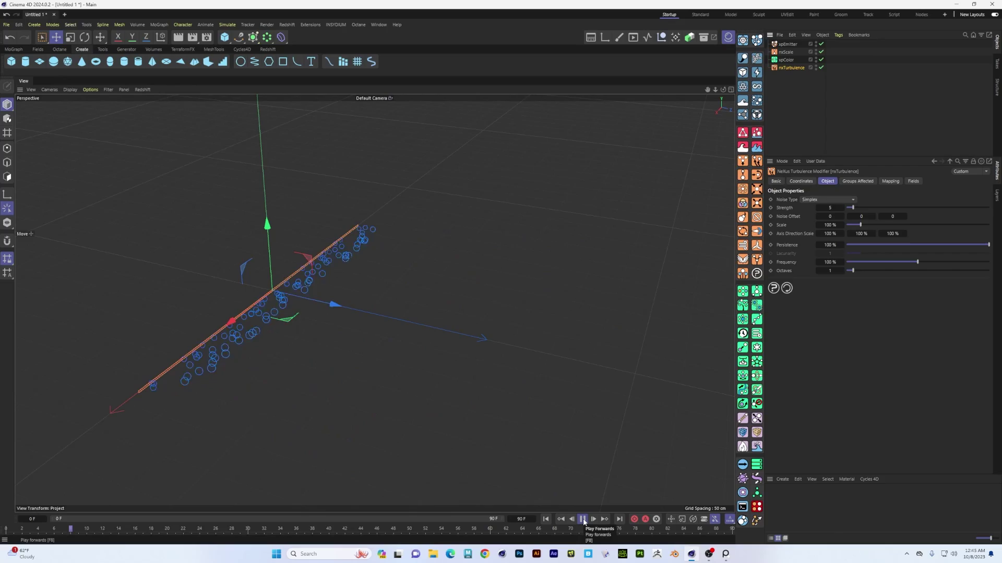
- Set nxTurbulence's Strength to 16 and Noise Type to VoroNoise, inspect the particle motion during playback, and pause it
{"action": "left_click_drag", "start_coordinate": [856, 210], "coordinate": [869, 211]}
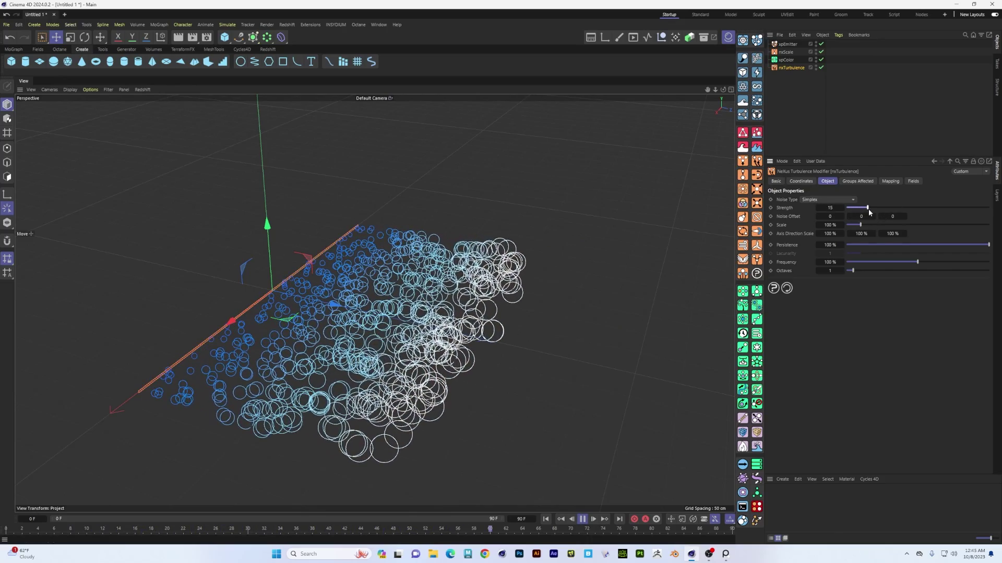
{"action": "left_click", "coordinate": [832, 200]}
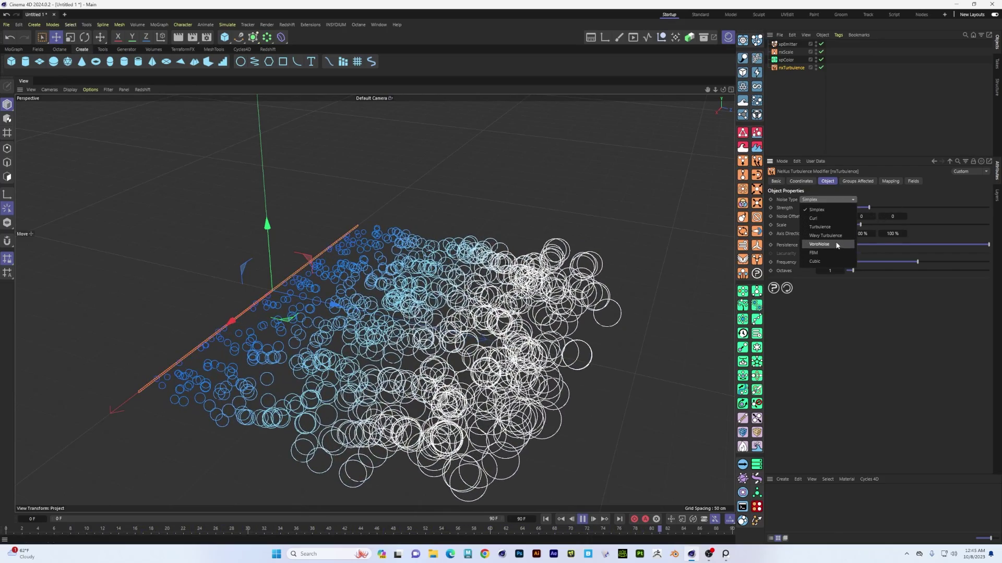
{"action": "left_click", "coordinate": [836, 245]}
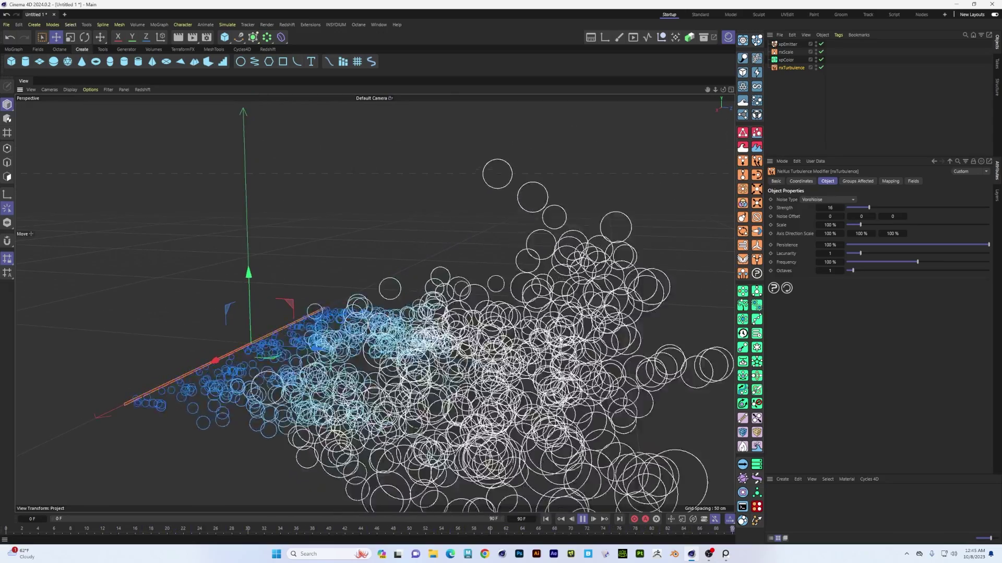
{"action": "mouse_move", "coordinate": [416, 335]}
{"action": "left_mouse_down", "text": "alt"}
{"action": "mouse_move", "coordinate": [456, 365]}
{"action": "mouse_move", "coordinate": [497, 367]}
{"action": "mouse_move", "coordinate": [465, 330]}
{"action": "mouse_move", "coordinate": [425, 339]}
{"action": "left_mouse_up", "text": "alt"}
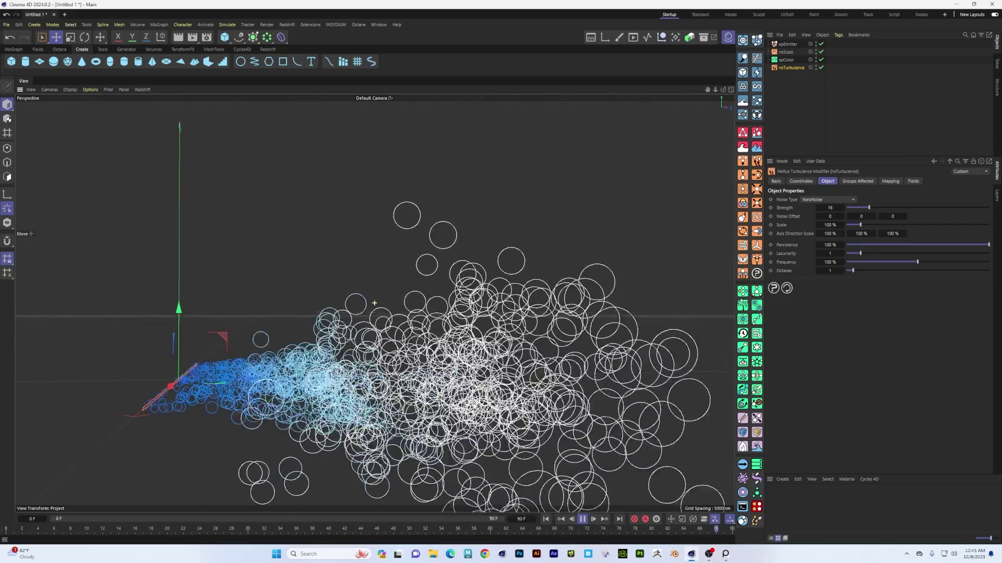
{"action": "left_click_drag", "start_coordinate": [374, 302], "coordinate": [337, 403], "text": "alt"}
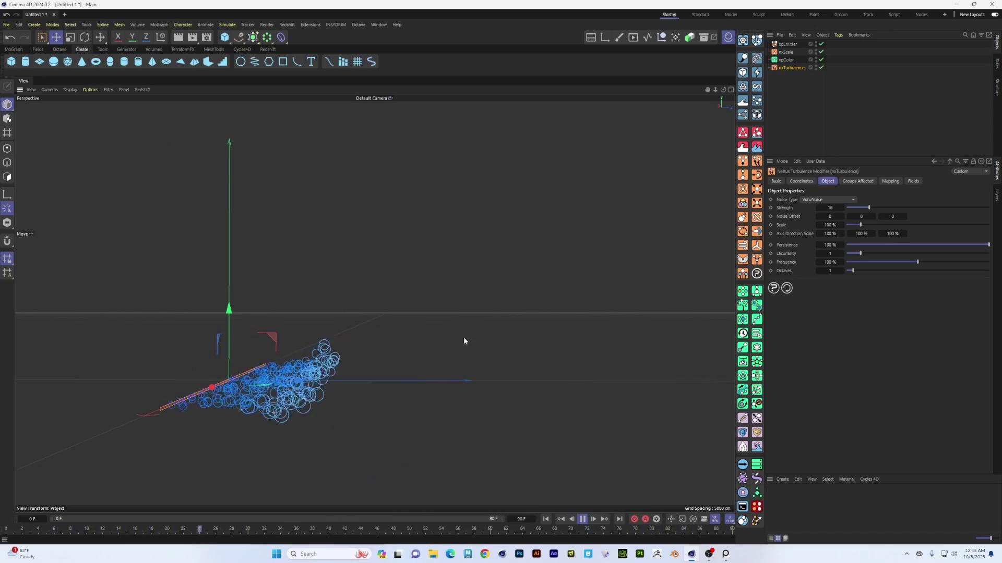
{"action": "left_click_drag", "start_coordinate": [463, 339], "coordinate": [408, 318], "text": "alt"}
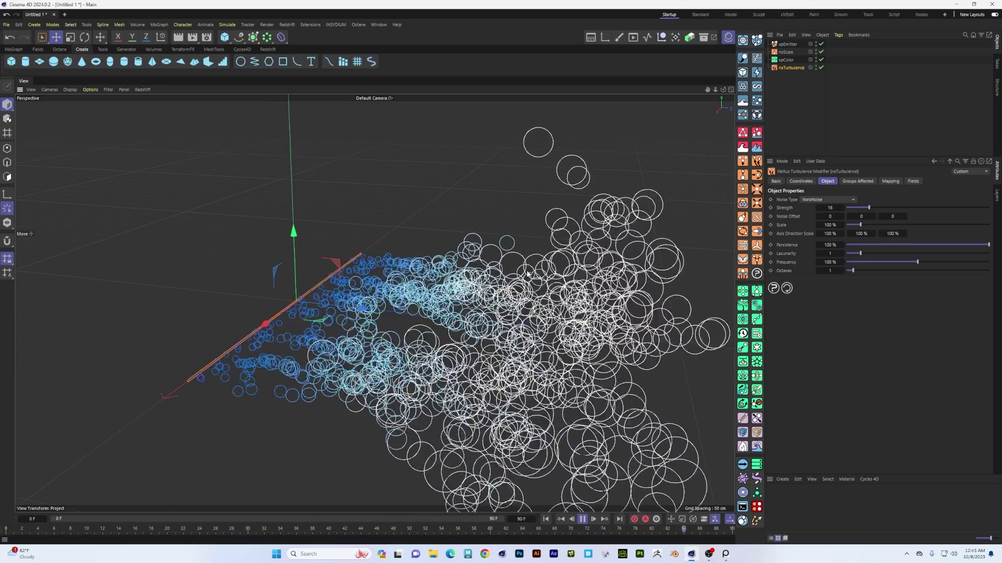
{"action": "left_click", "coordinate": [582, 519]}
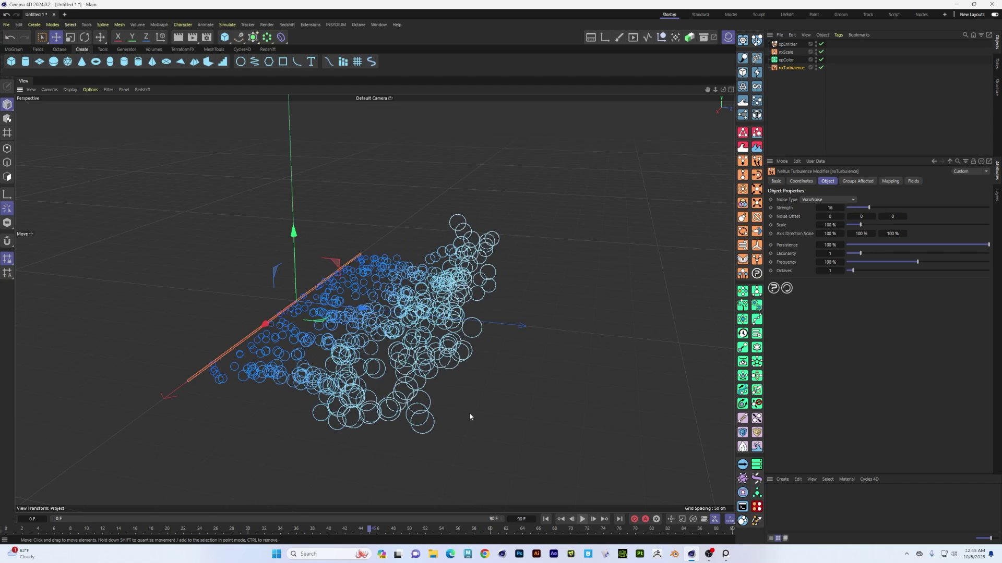
- Examine the turbulent particles from several angles and compare the nxScale, xpColor and nxTurbulence settings
{"action": "key", "text": "h"}
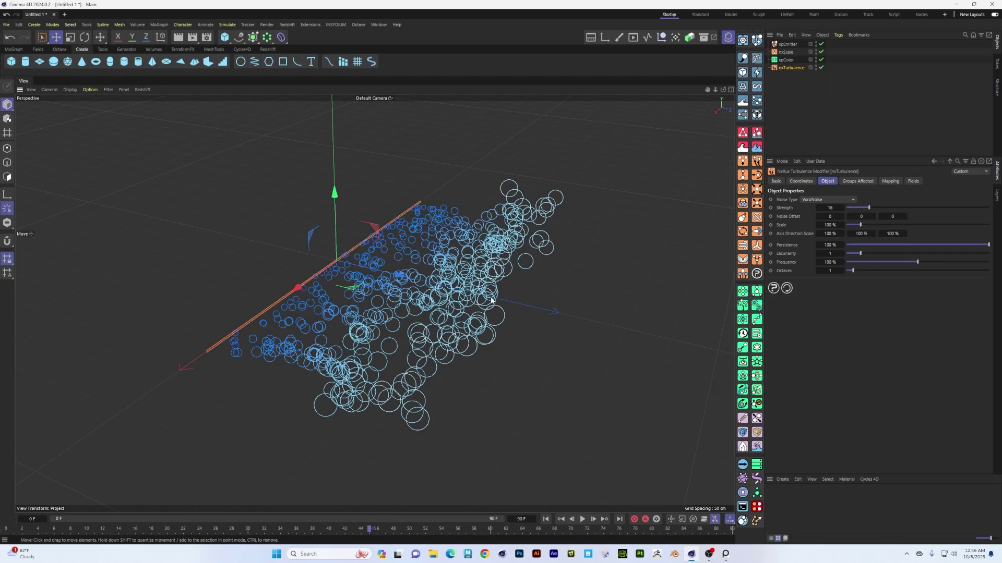
{"action": "left_click_drag", "start_coordinate": [542, 245], "coordinate": [514, 271], "text": "alt"}
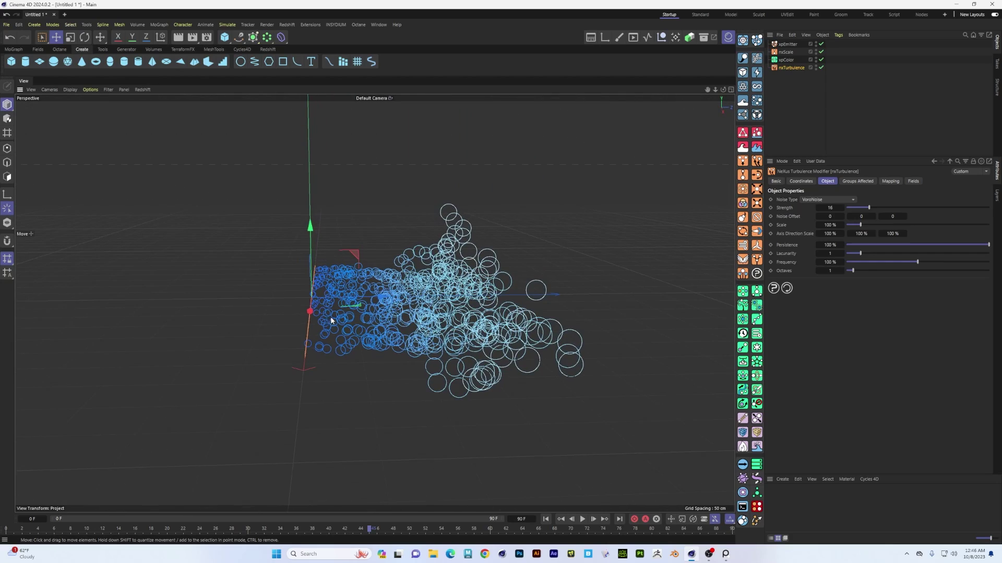
{"action": "left_click_drag", "start_coordinate": [374, 309], "coordinate": [401, 292], "text": "alt"}
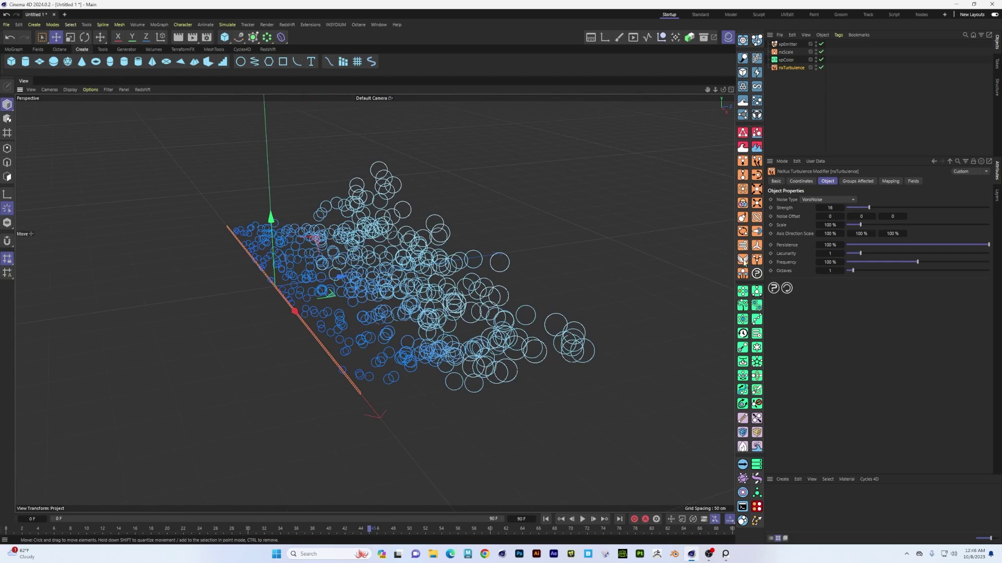
{"action": "left_click", "coordinate": [786, 60]}
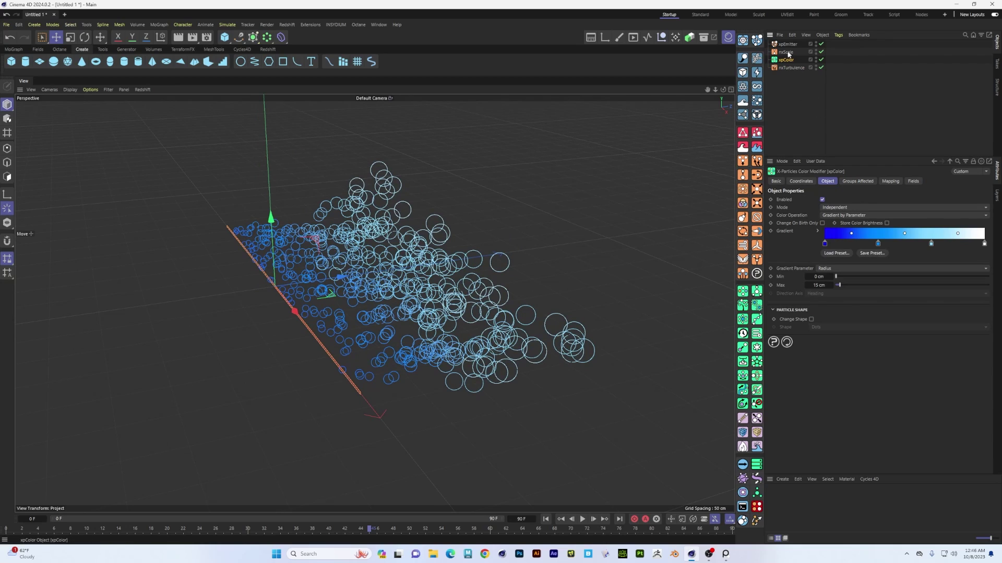
{"action": "left_click", "coordinate": [786, 52]}
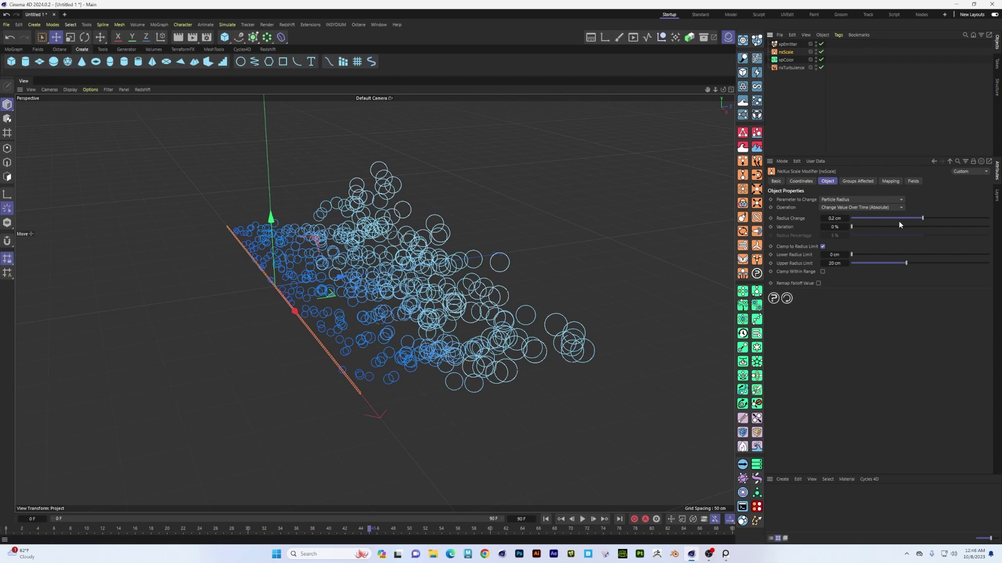
{"action": "left_click", "coordinate": [788, 60]}
{"action": "left_click", "coordinate": [791, 67]}
{"action": "left_click", "coordinate": [789, 60]}
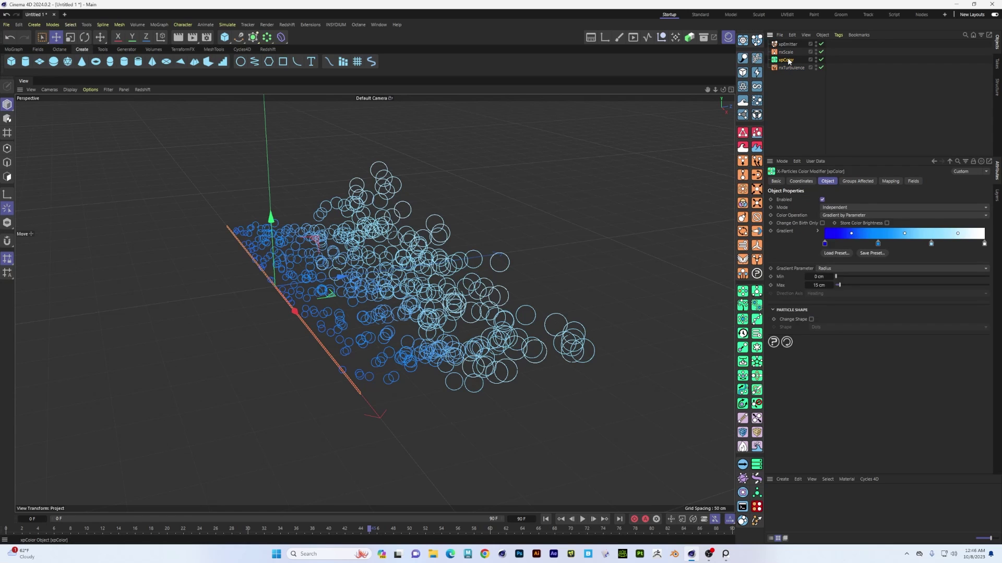
{"action": "left_click", "coordinate": [786, 52]}
{"action": "left_click_drag", "start_coordinate": [695, 138], "coordinate": [455, 316], "text": "alt"}
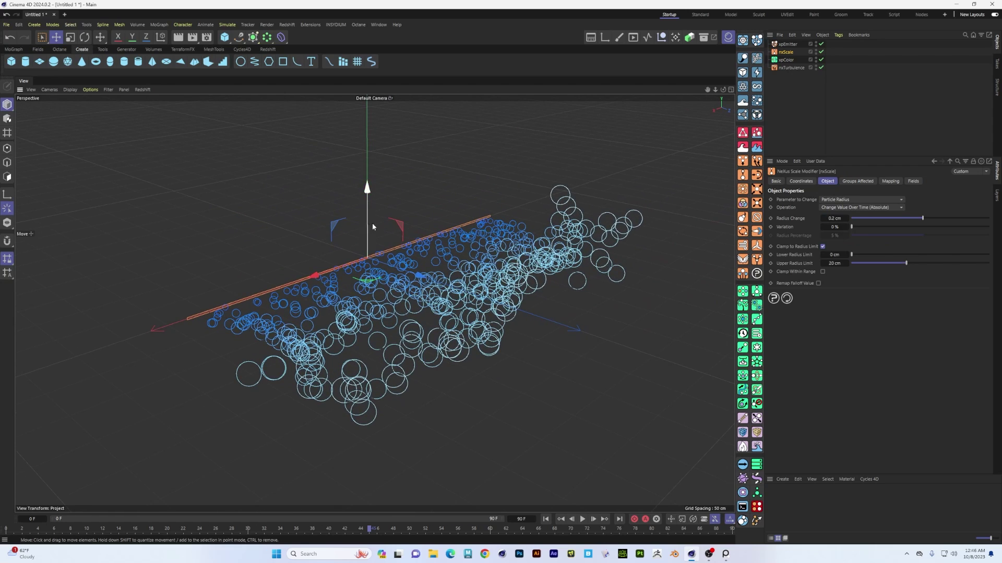
- Review the xpEmitter's emission settings alongside its modifiers and inspect how the particles spread out from the emitter
{"action": "left_click", "coordinate": [788, 45]}
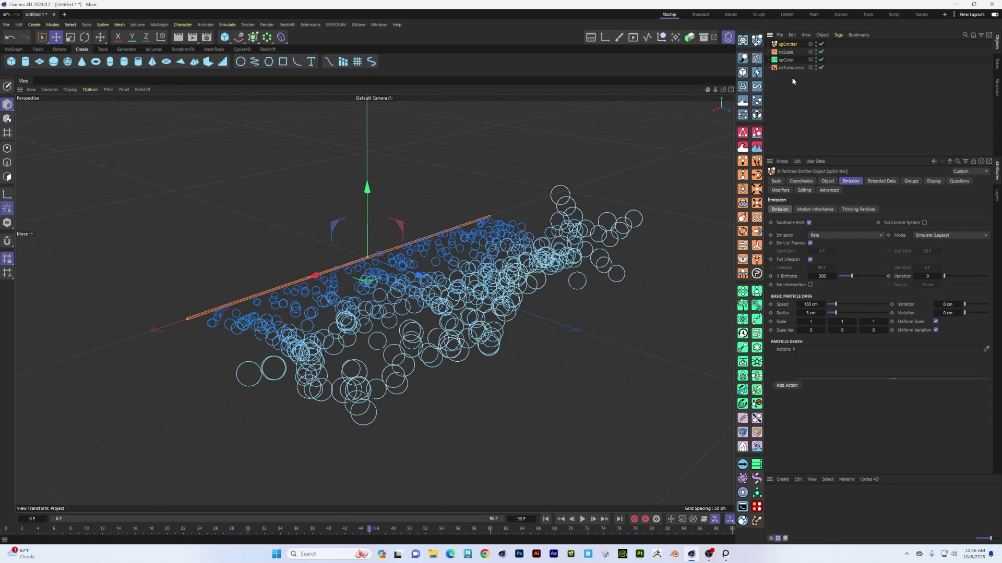
{"action": "left_click", "coordinate": [785, 53]}
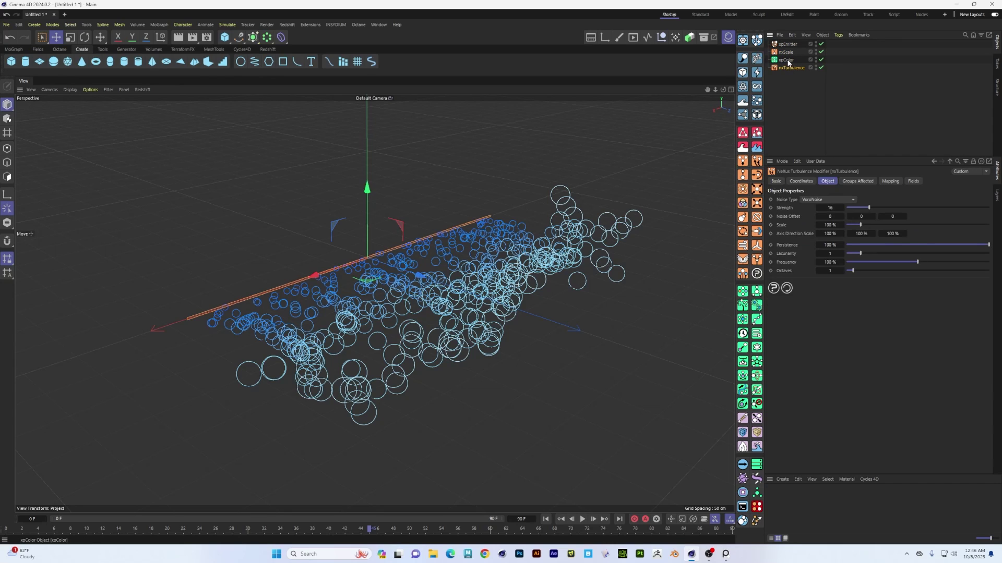
{"action": "left_click", "coordinate": [787, 60]}
{"action": "left_click", "coordinate": [786, 54]}
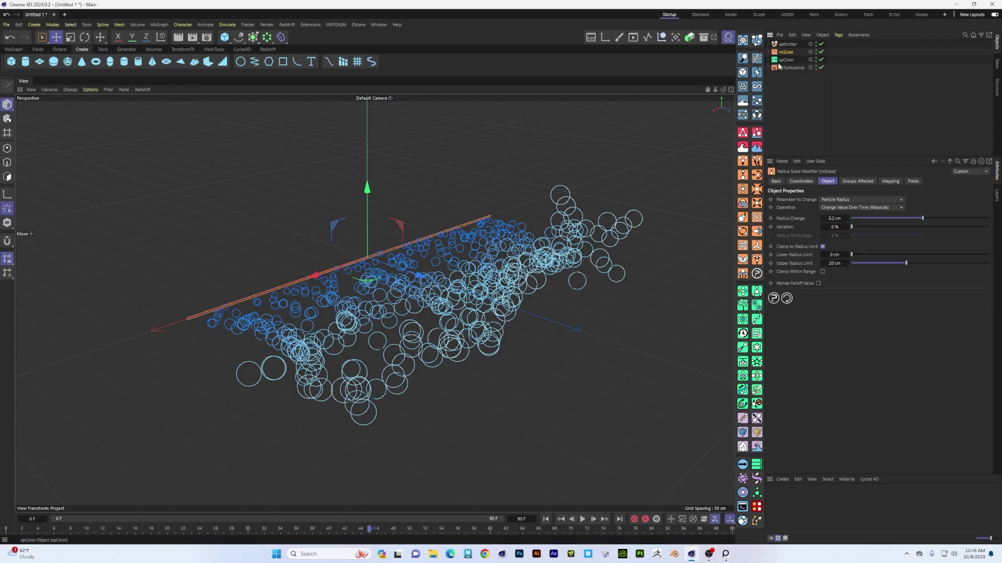
{"action": "mouse_move", "coordinate": [462, 270]}
{"action": "left_mouse_down", "text": "alt"}
{"action": "mouse_move", "coordinate": [474, 287]}
{"action": "mouse_move", "coordinate": [464, 256]}
{"action": "mouse_move", "coordinate": [454, 283]}
{"action": "mouse_move", "coordinate": [473, 283]}
{"action": "left_mouse_up", "text": "alt"}
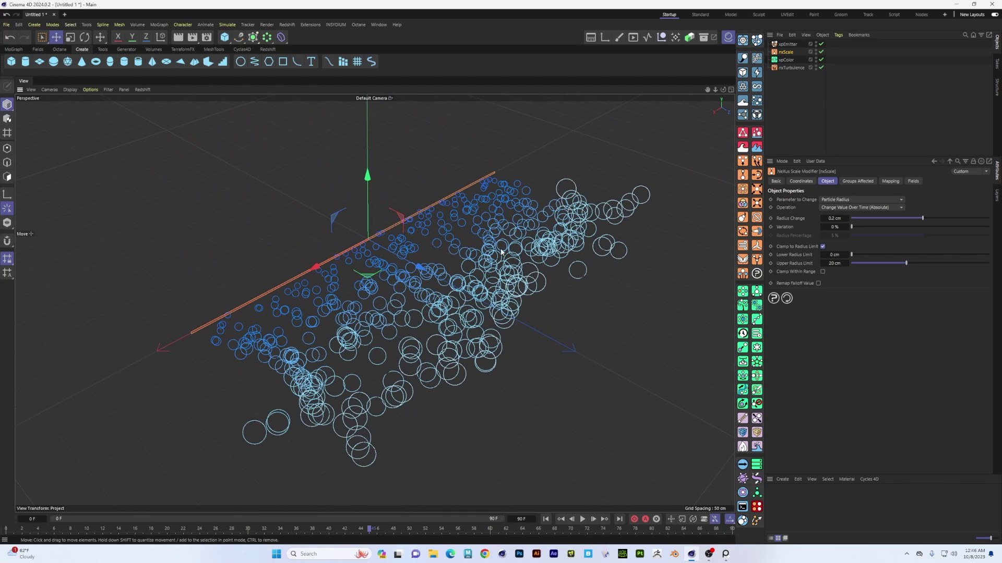
{"action": "left_click", "coordinate": [789, 45]}
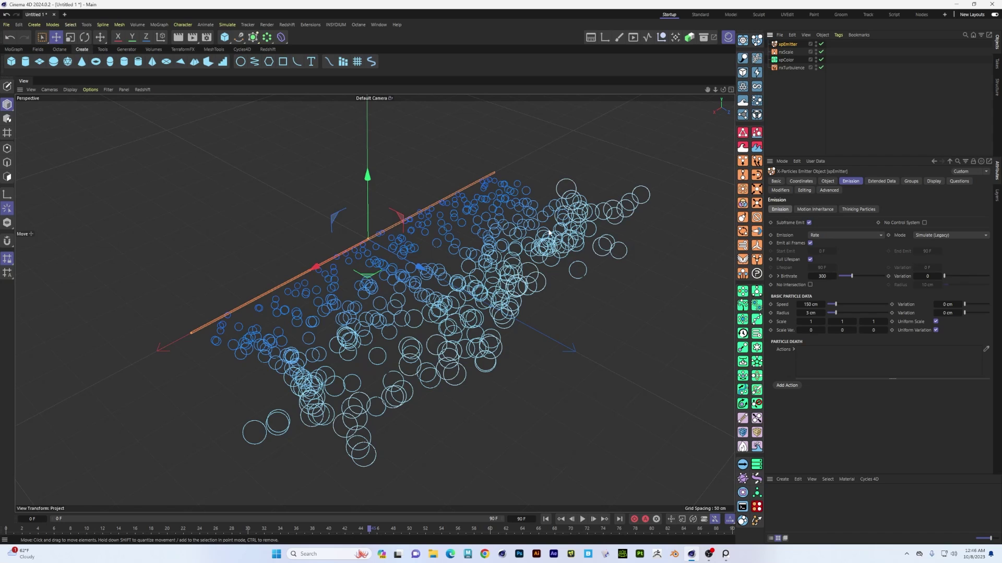
{"action": "mouse_move", "coordinate": [453, 334]}
{"action": "left_mouse_down", "text": "alt"}
{"action": "mouse_move", "coordinate": [462, 339]}
{"action": "mouse_move", "coordinate": [457, 332]}
{"action": "left_mouse_up", "text": "alt"}
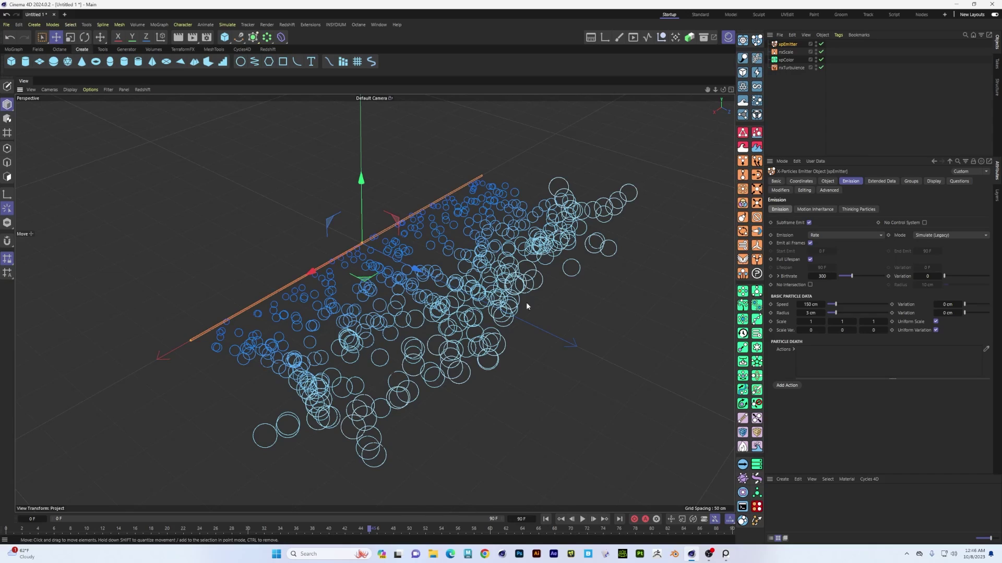
{"action": "left_click_drag", "start_coordinate": [526, 302], "coordinate": [515, 300], "text": "alt"}
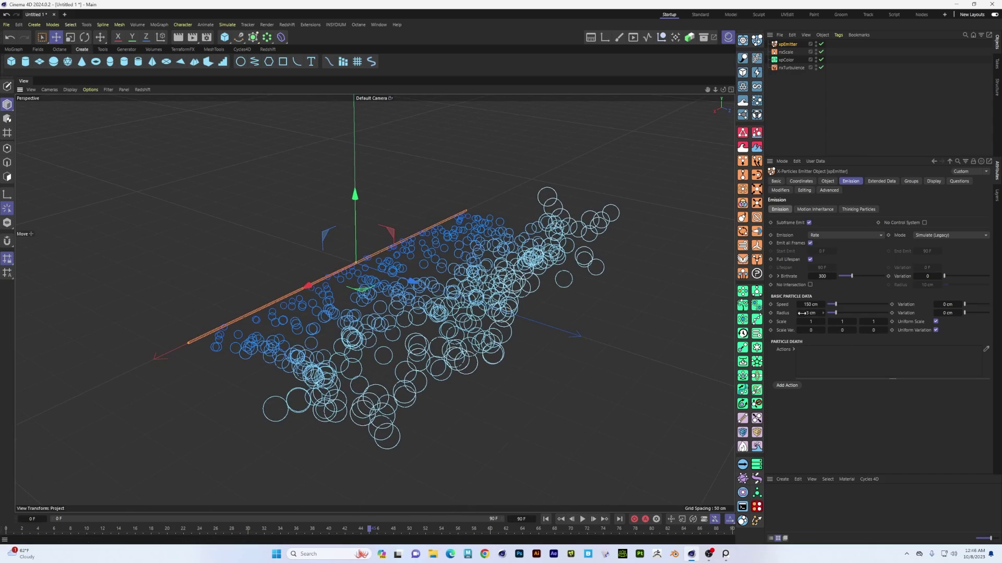
- Examine the turbulent particles from several angles, replay the simulation from the first frame, and rewind it to the start
{"action": "left_click_drag", "start_coordinate": [438, 352], "coordinate": [564, 348], "text": "alt"}
{"action": "left_click_drag", "start_coordinate": [476, 331], "coordinate": [424, 338], "text": "alt"}
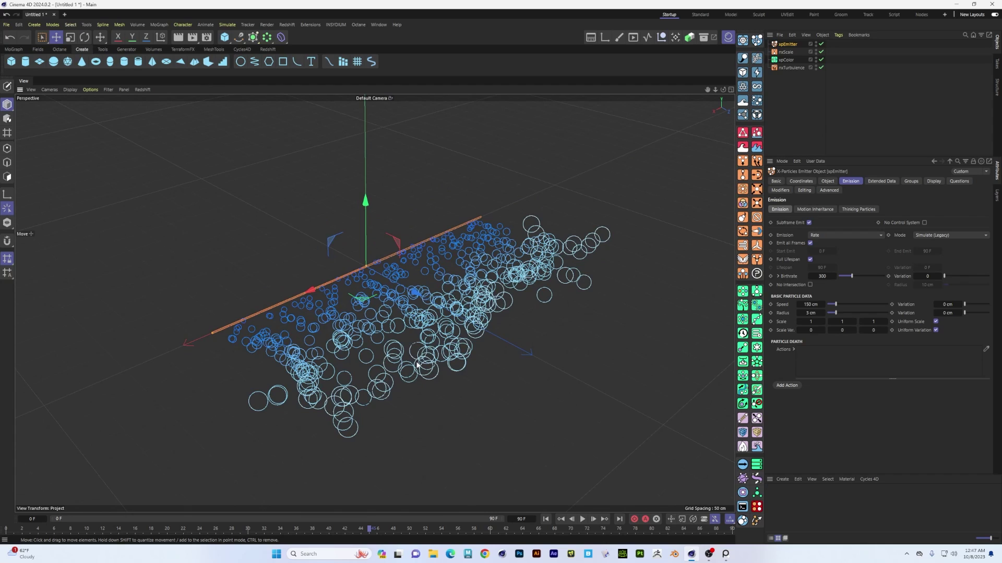
{"action": "scroll", "coordinate": [451, 339], "scroll_direction": "up", "scroll_amount": 2}
{"action": "left_click_drag", "start_coordinate": [446, 344], "coordinate": [446, 351], "text": "alt"}
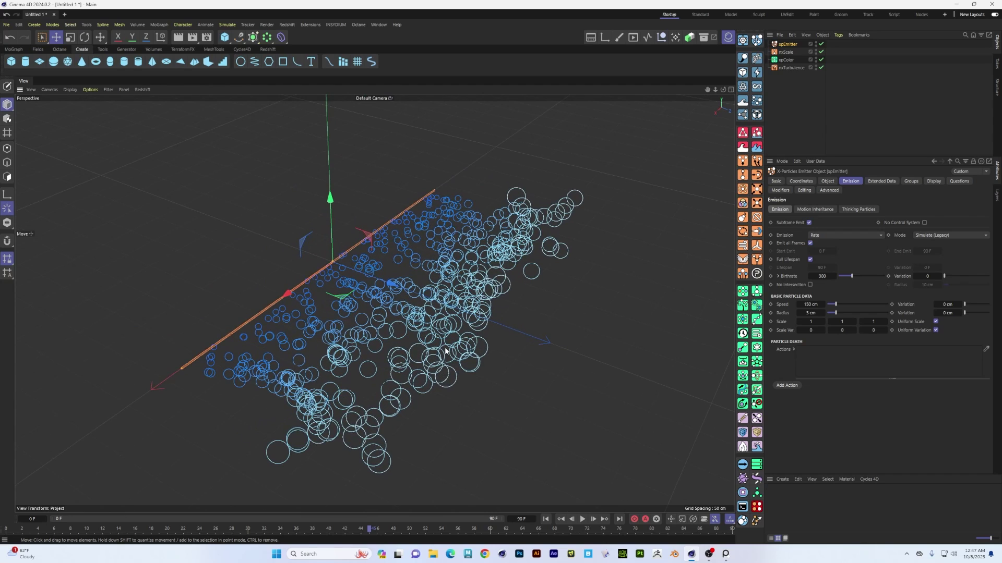
{"action": "left_click", "coordinate": [546, 519]}
{"action": "left_click", "coordinate": [583, 519]}
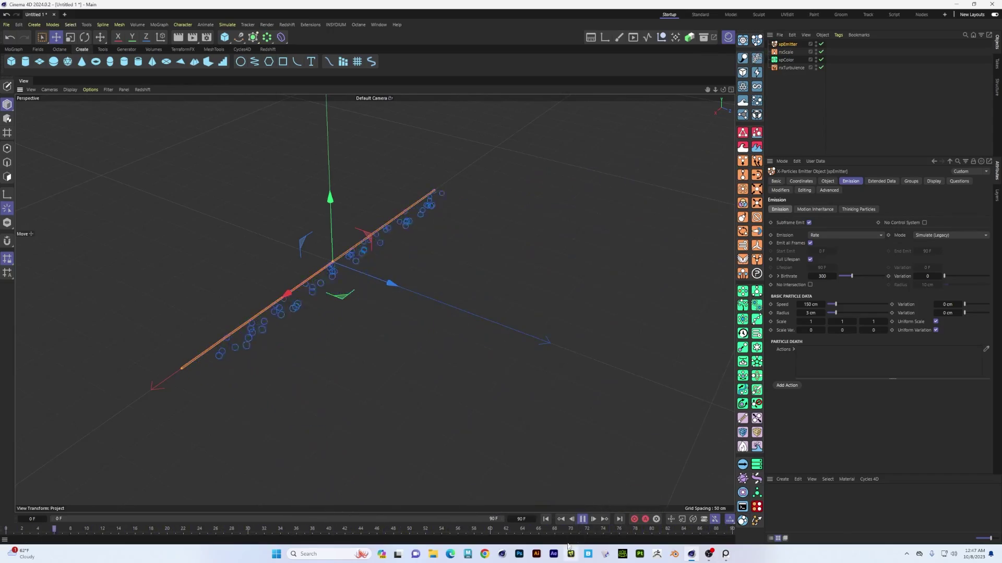
{"action": "left_click", "coordinate": [545, 519]}
{"action": "left_click_drag", "start_coordinate": [434, 395], "coordinate": [465, 281], "text": "alt"}
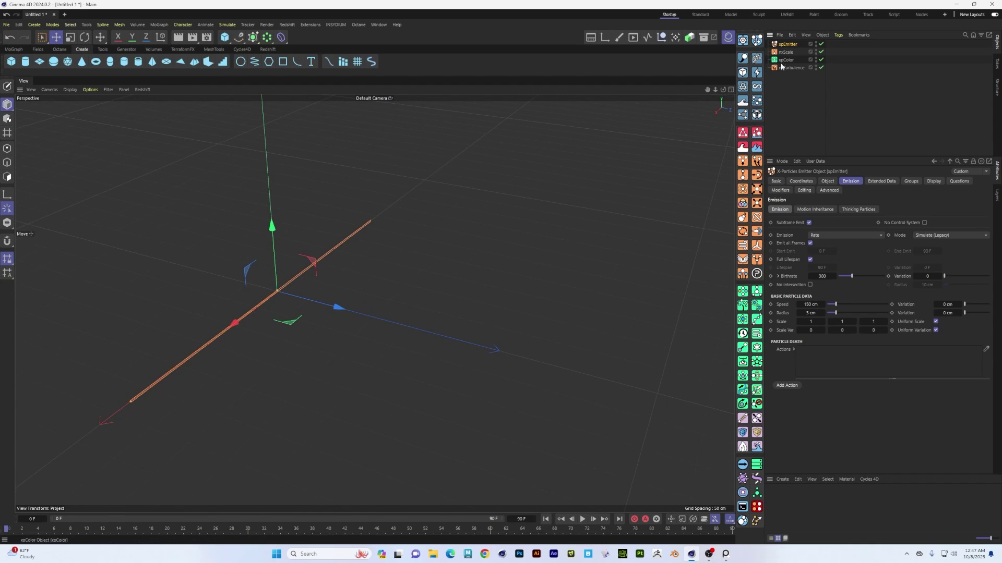
- Add an xpTrail object for xpEmitter, play the simulation, pause it, and inspect the particle trails from several angles
{"action": "left_click", "coordinate": [741, 60]}
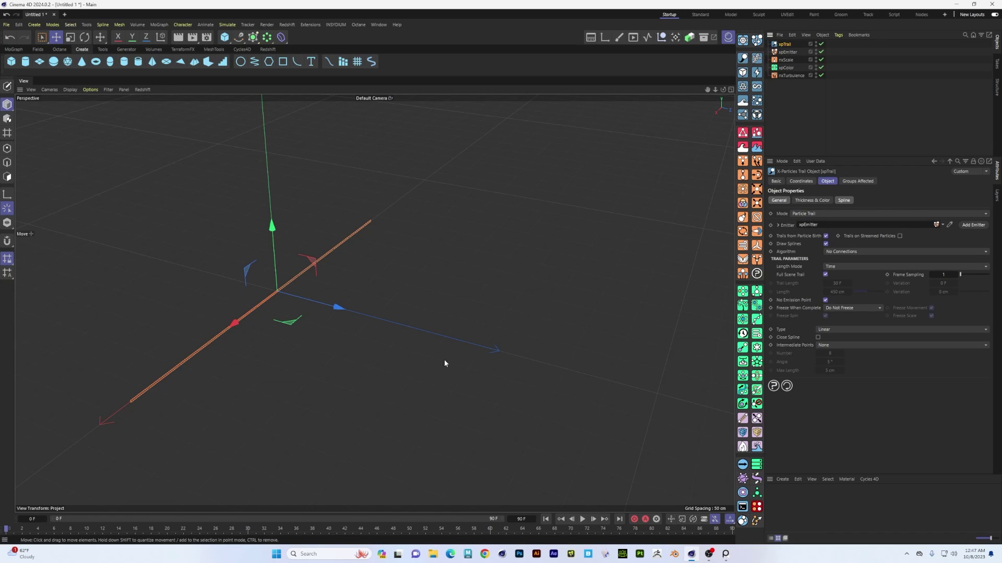
{"action": "left_click_drag", "start_coordinate": [445, 364], "coordinate": [405, 375], "text": "alt"}
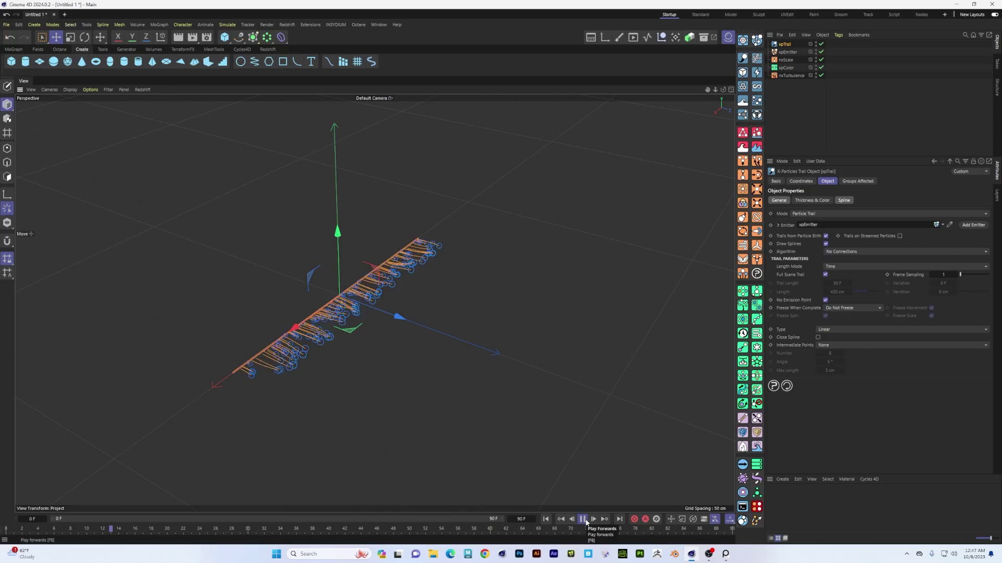
{"action": "left_click_drag", "start_coordinate": [367, 402], "coordinate": [364, 398], "text": "alt"}
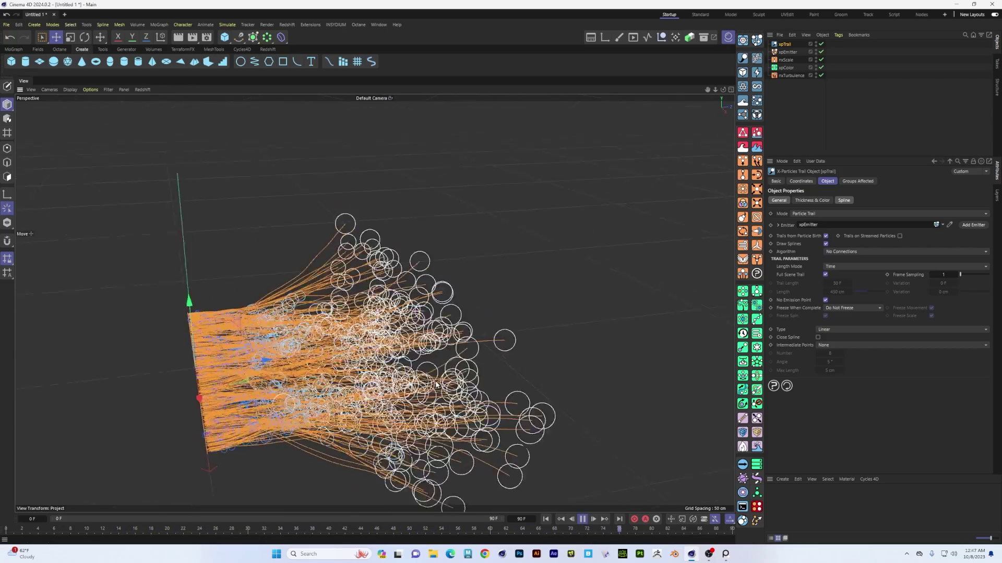
{"action": "scroll", "coordinate": [364, 398], "scroll_direction": "down", "scroll_amount": 5}
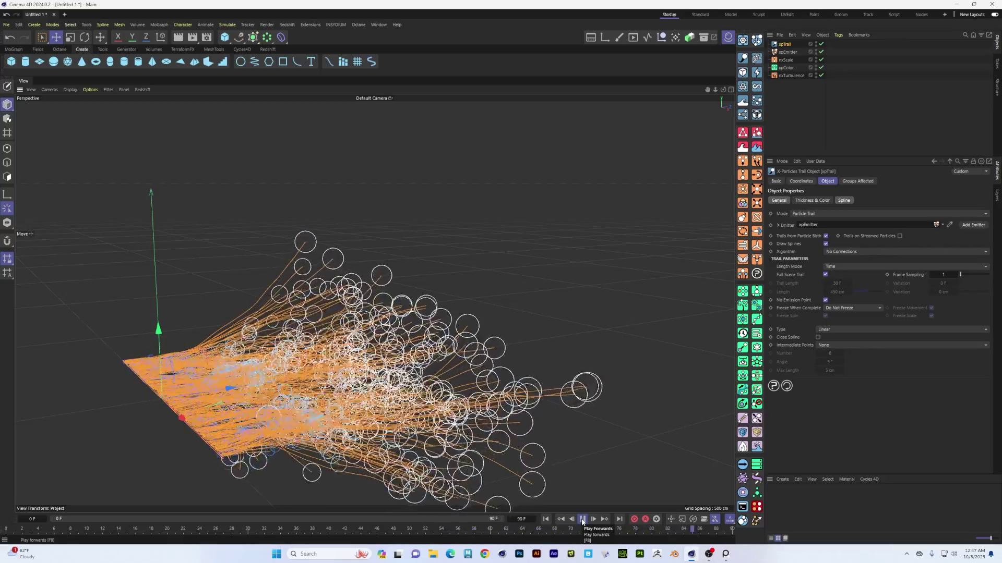
{"action": "left_click", "coordinate": [583, 522]}
{"action": "left_click_drag", "start_coordinate": [397, 313], "coordinate": [334, 323], "text": "alt"}
{"action": "left_click_drag", "start_coordinate": [295, 381], "coordinate": [333, 339], "text": "alt"}
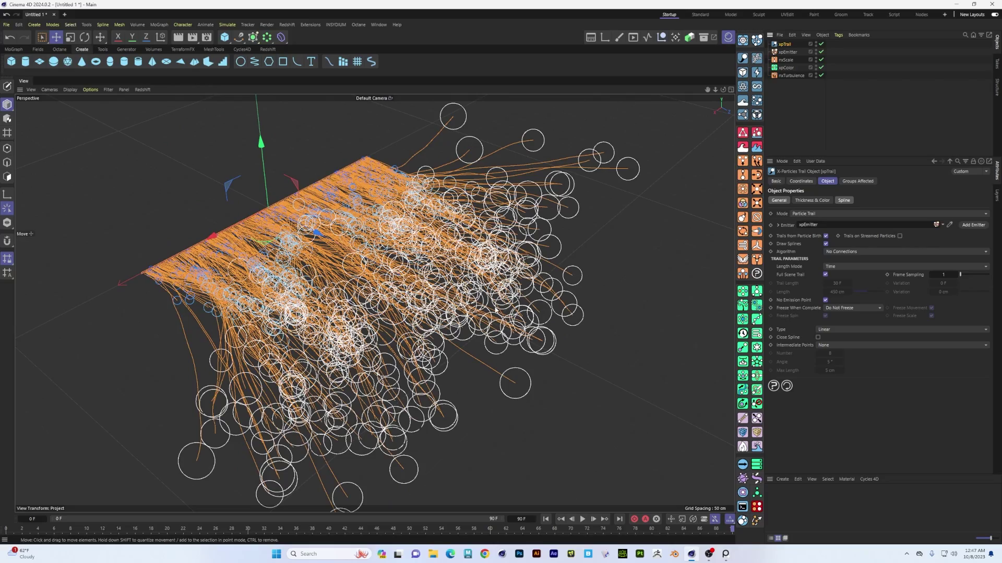
{"action": "left_click_drag", "start_coordinate": [355, 376], "coordinate": [433, 355], "text": "alt"}
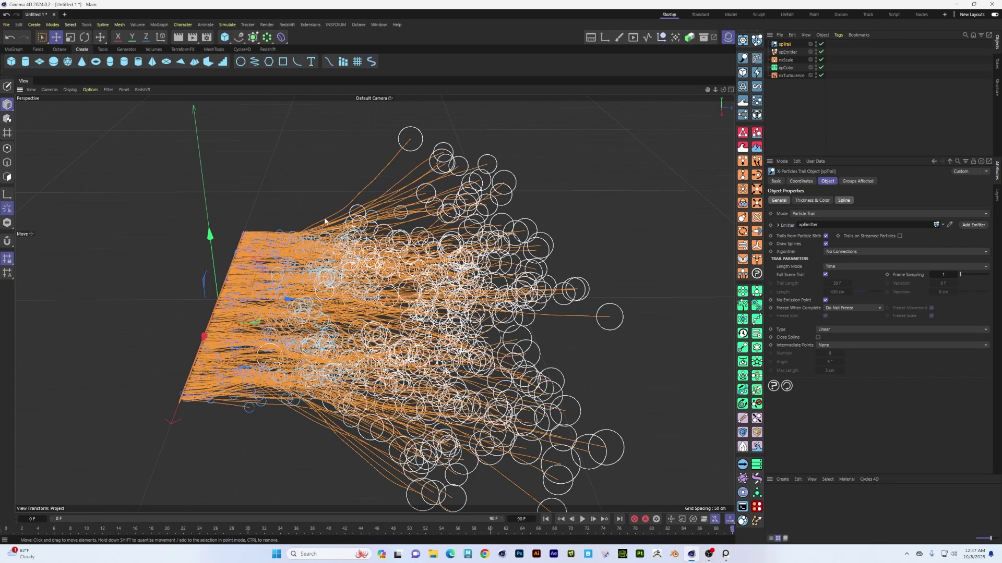
{"action": "left_click_drag", "start_coordinate": [337, 208], "coordinate": [265, 225], "text": "alt"}
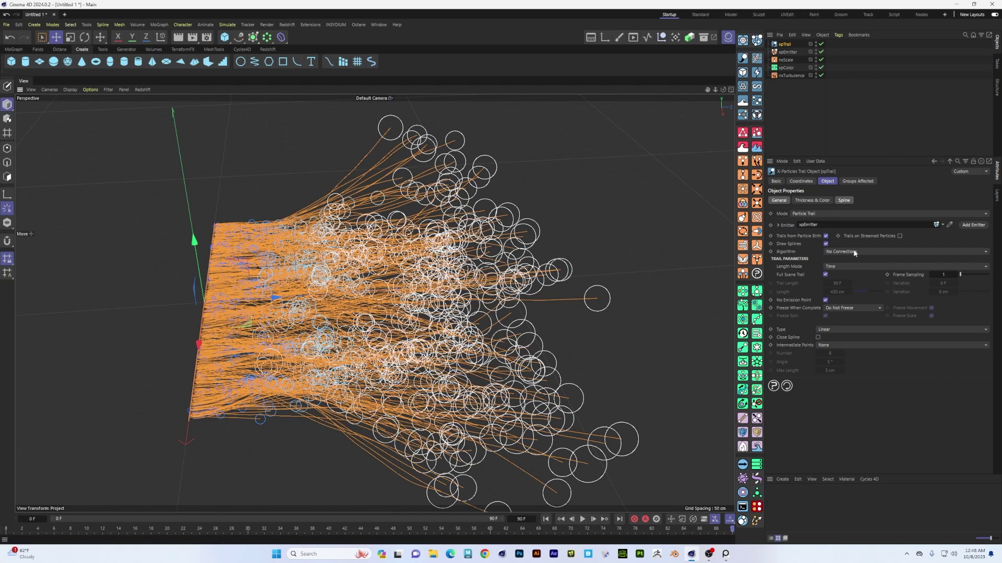
- Set xpTrail's Algorithm to Nearest by Distance and inspect the connections between the particles
{"action": "left_click", "coordinate": [983, 252]}
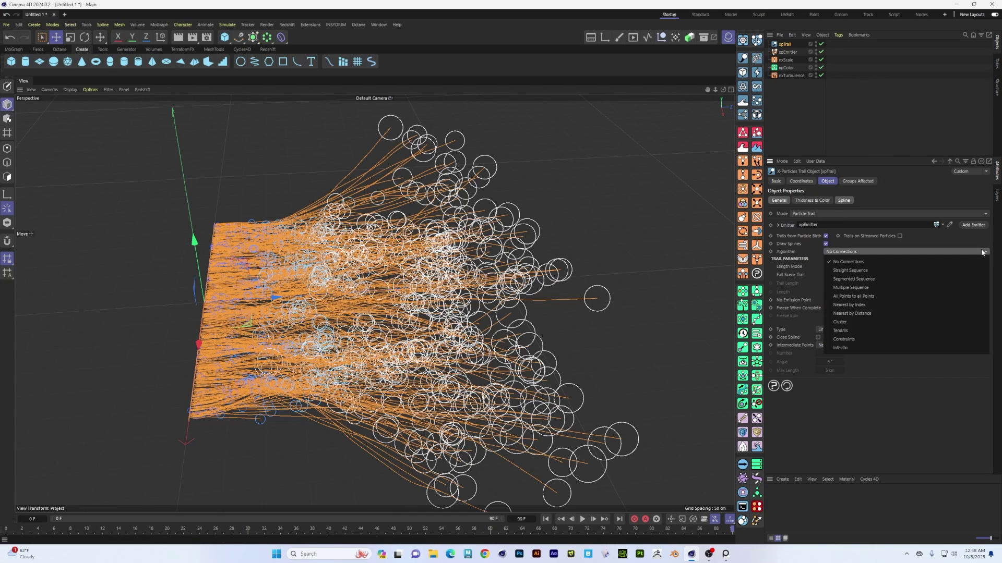
{"action": "left_click", "coordinate": [856, 314]}
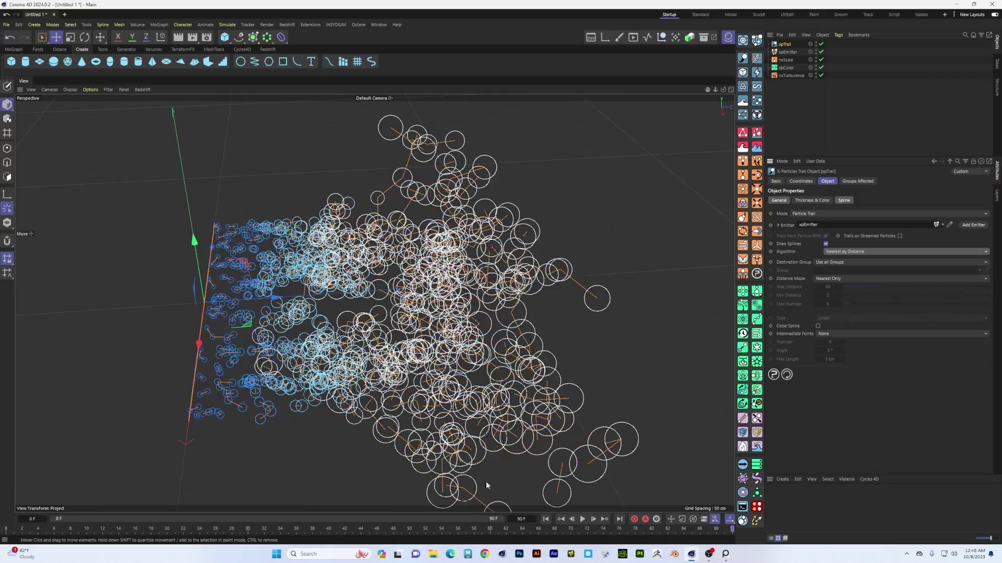
{"action": "left_click_drag", "start_coordinate": [486, 485], "coordinate": [454, 258], "text": "alt"}
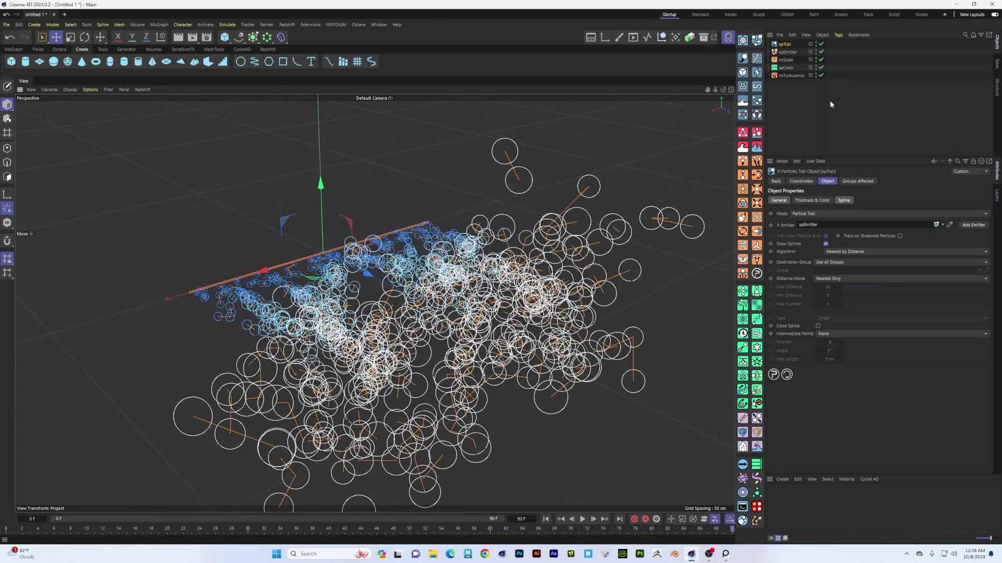
- Set xpEmitter's particle Editor Display to None
{"action": "left_click", "coordinate": [786, 68]}
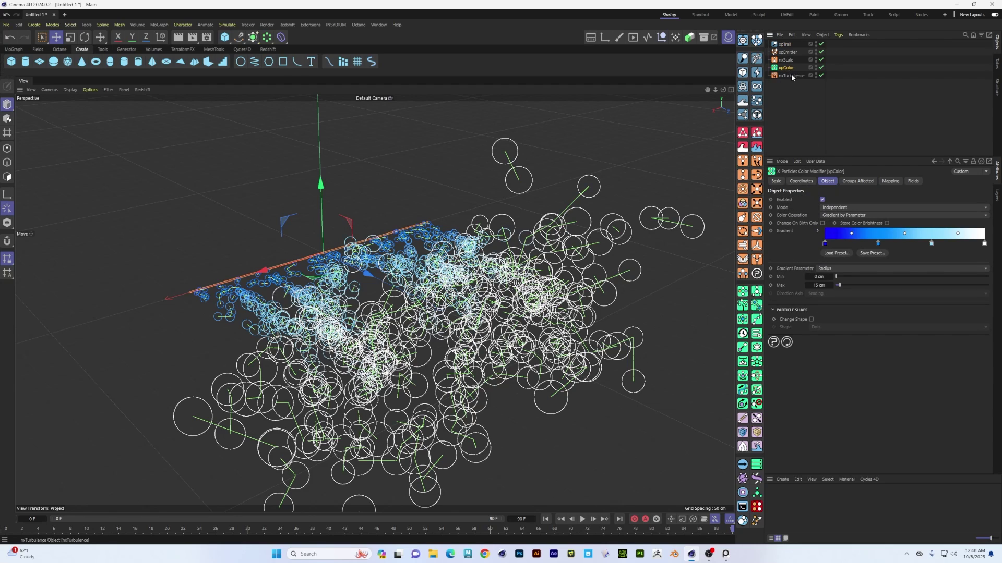
{"action": "left_click", "coordinate": [788, 52]}
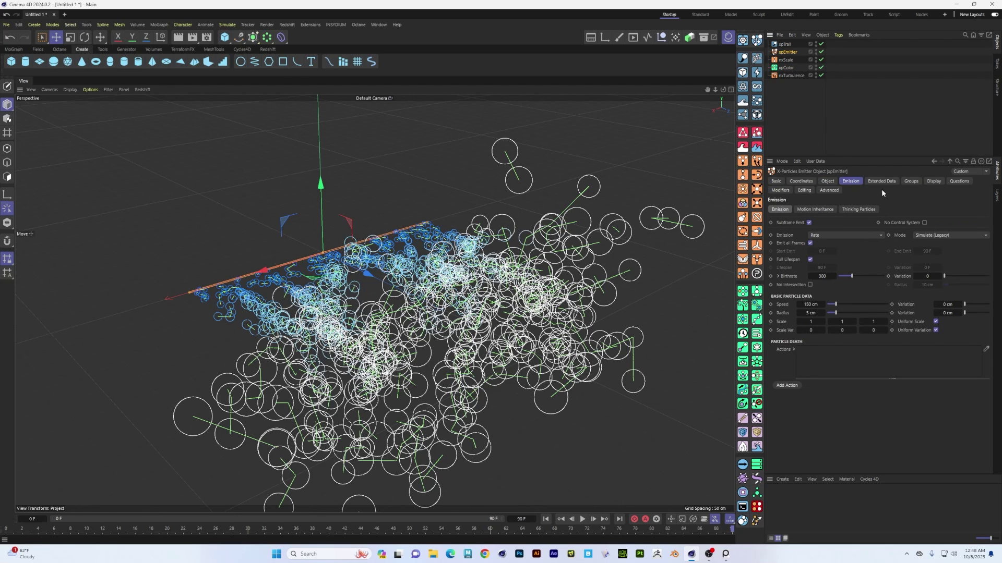
{"action": "left_click", "coordinate": [935, 182]}
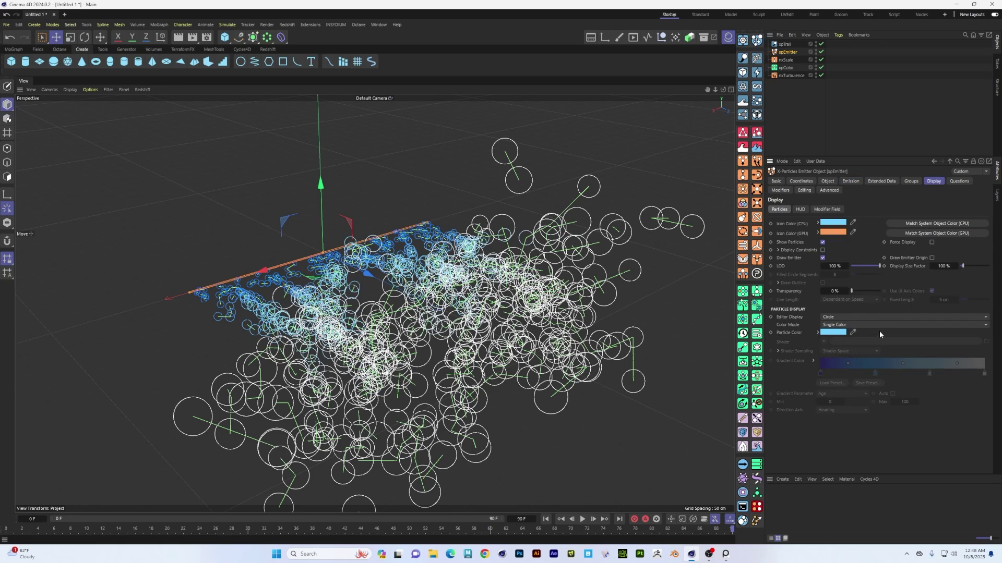
{"action": "left_click", "coordinate": [886, 316]}
{"action": "left_click", "coordinate": [857, 464]}
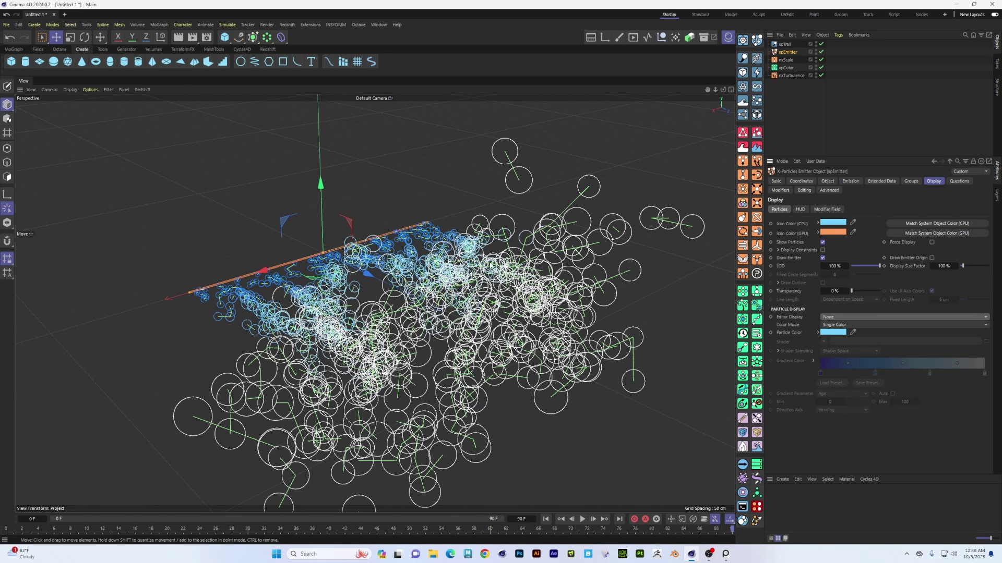
- Replay the simulation to preview the connecting lines, extend the timeline to 320 frames, and return to the first frame
{"action": "left_click", "coordinate": [545, 519]}
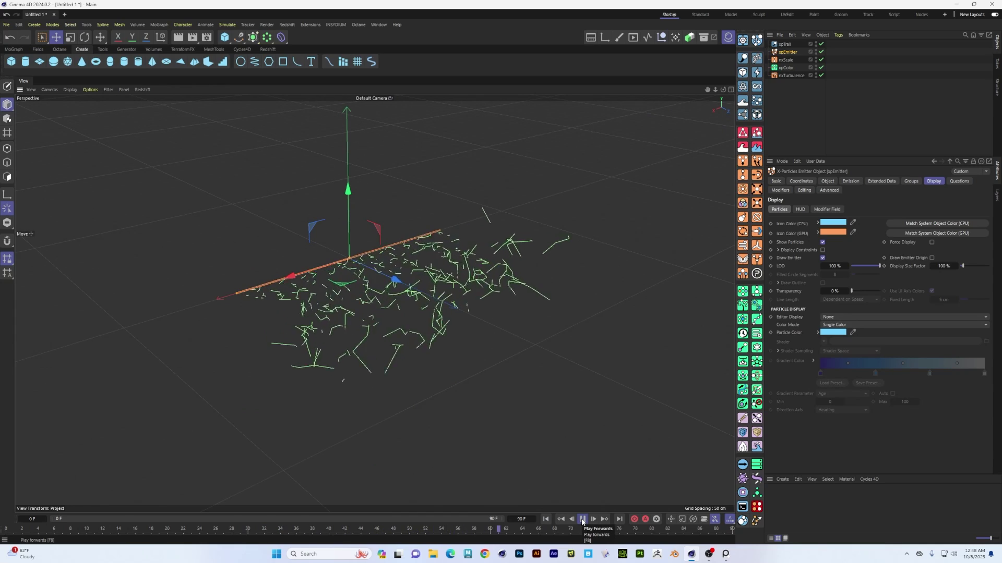
{"action": "left_click", "coordinate": [583, 521]}
{"action": "left_click_drag", "start_coordinate": [439, 198], "coordinate": [371, 209], "text": "alt"}
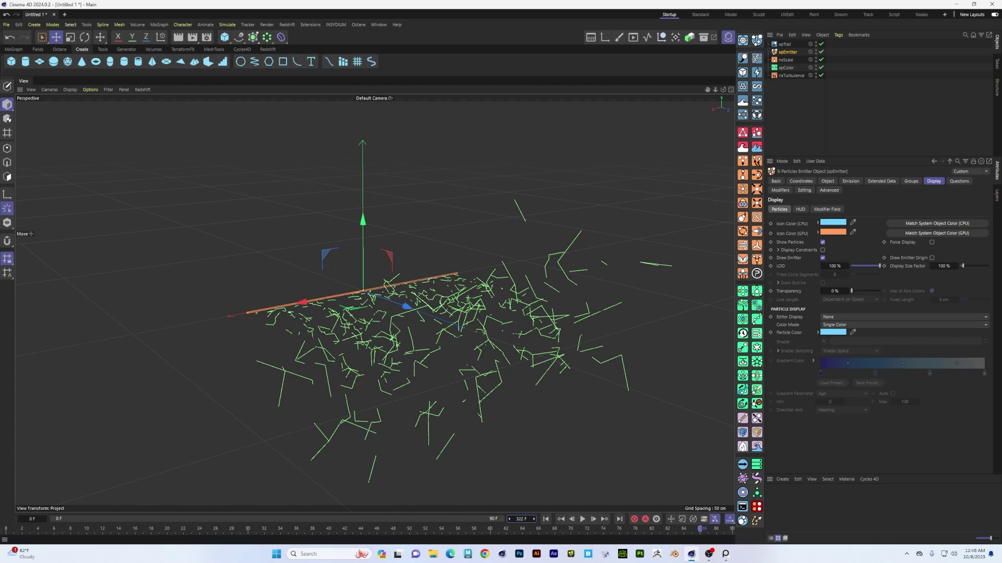
{"action": "left_click", "coordinate": [547, 520]}
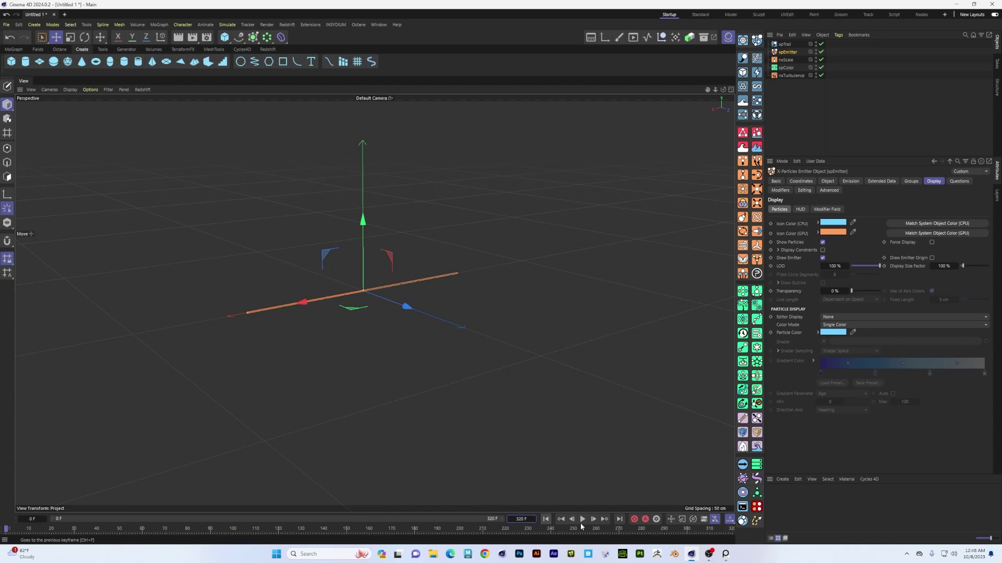
- Set xpTrail's Distance Mode to Max Number Within Distance, play the simulation, and inspect the connections once paused
{"action": "left_click", "coordinate": [785, 44]}
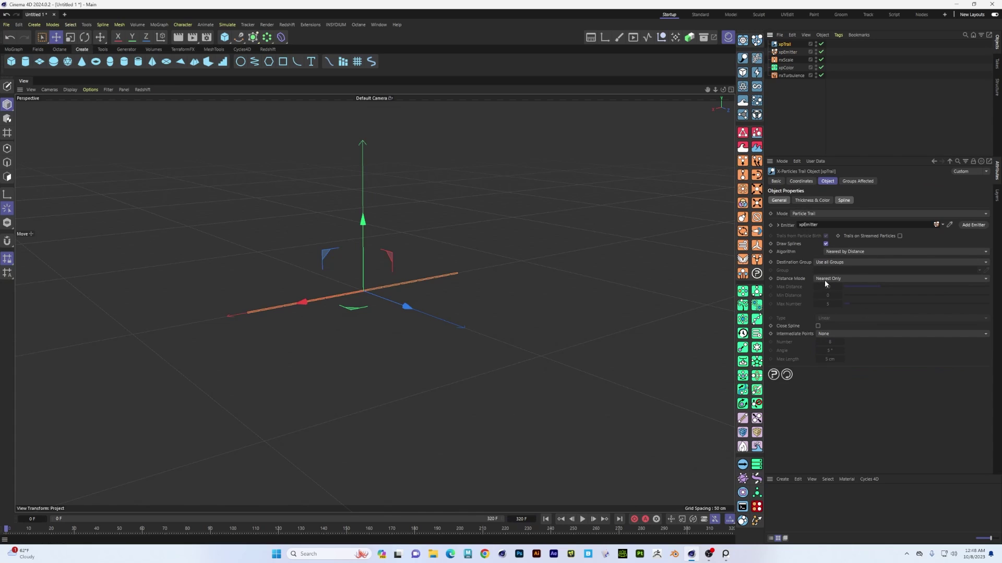
{"action": "left_click", "coordinate": [847, 279]}
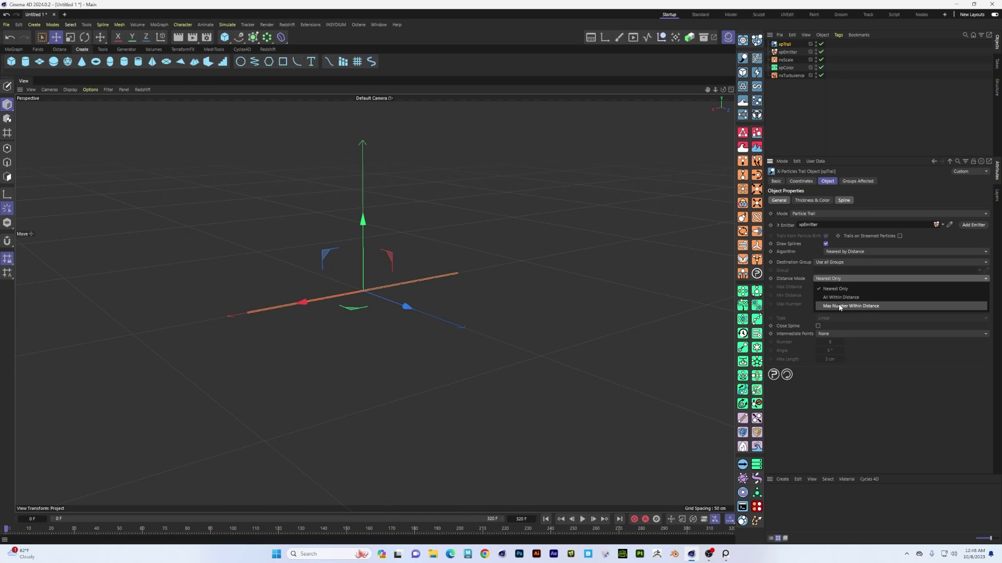
{"action": "left_click", "coordinate": [854, 306]}
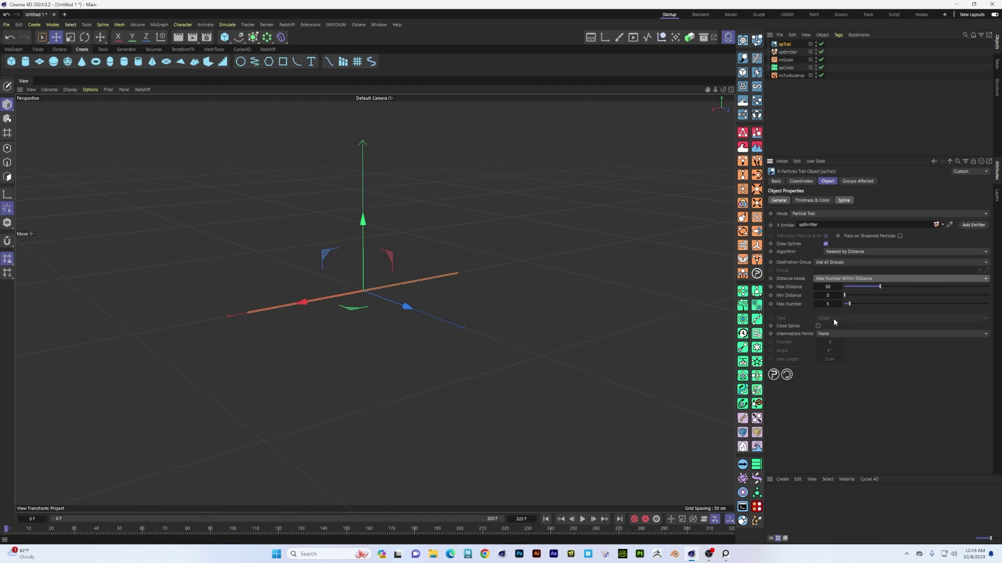
{"action": "left_click", "coordinate": [582, 520]}
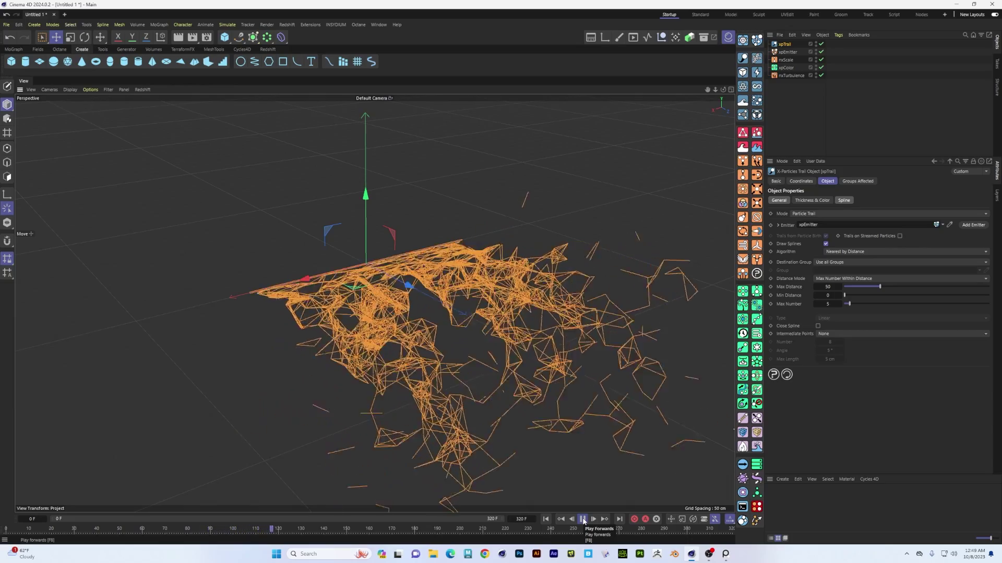
{"action": "left_click", "coordinate": [582, 519]}
{"action": "left_click_drag", "start_coordinate": [521, 385], "coordinate": [527, 360], "text": "alt"}
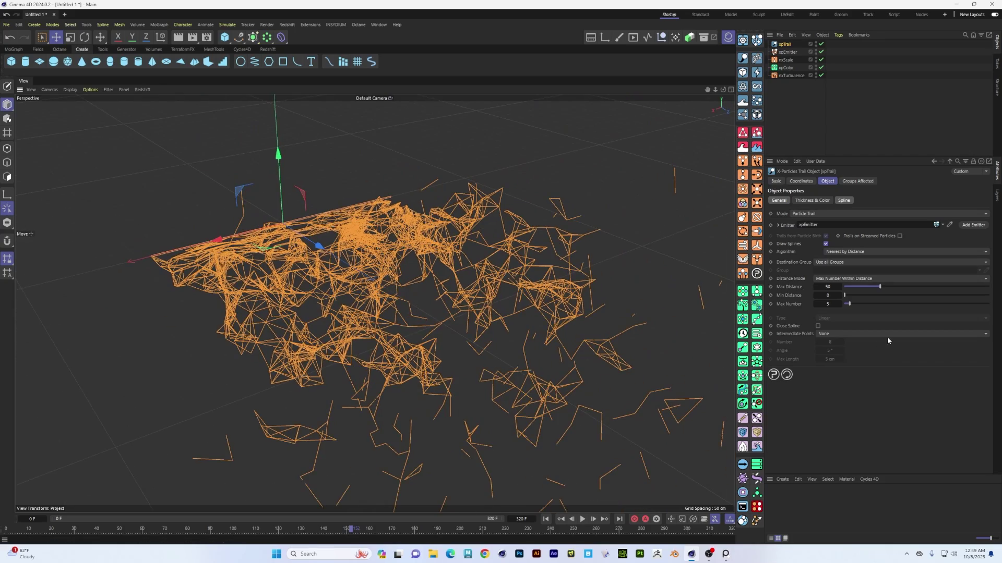
- Set xpTrail's Max Number to 4 and Max Distance to 98, and view the connection web from the front
{"action": "left_click_drag", "start_coordinate": [853, 304], "coordinate": [915, 290]}
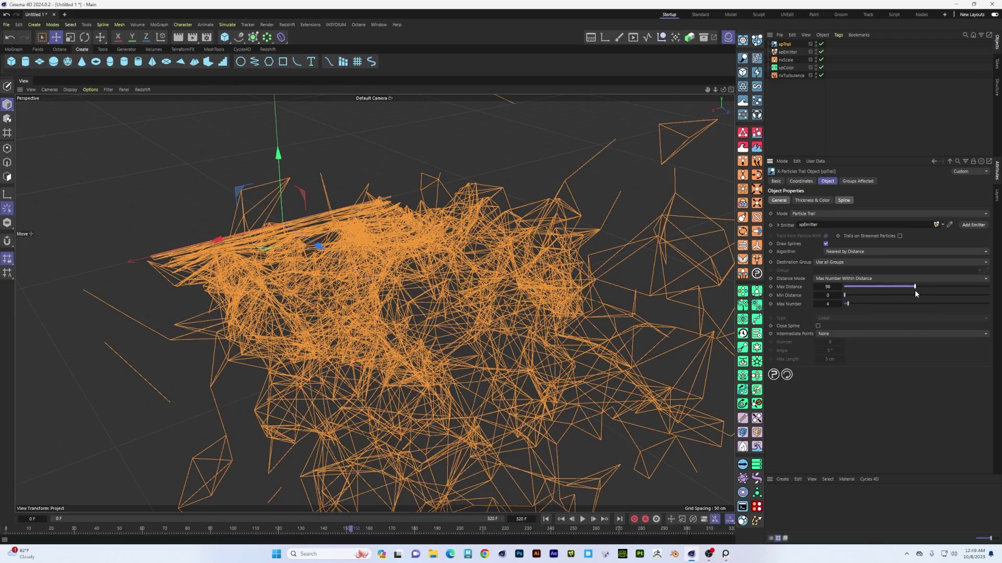
{"action": "left_click_drag", "start_coordinate": [534, 367], "coordinate": [409, 316], "text": "alt"}
{"action": "scroll", "coordinate": [522, 339], "scroll_direction": "down", "scroll_amount": 5}
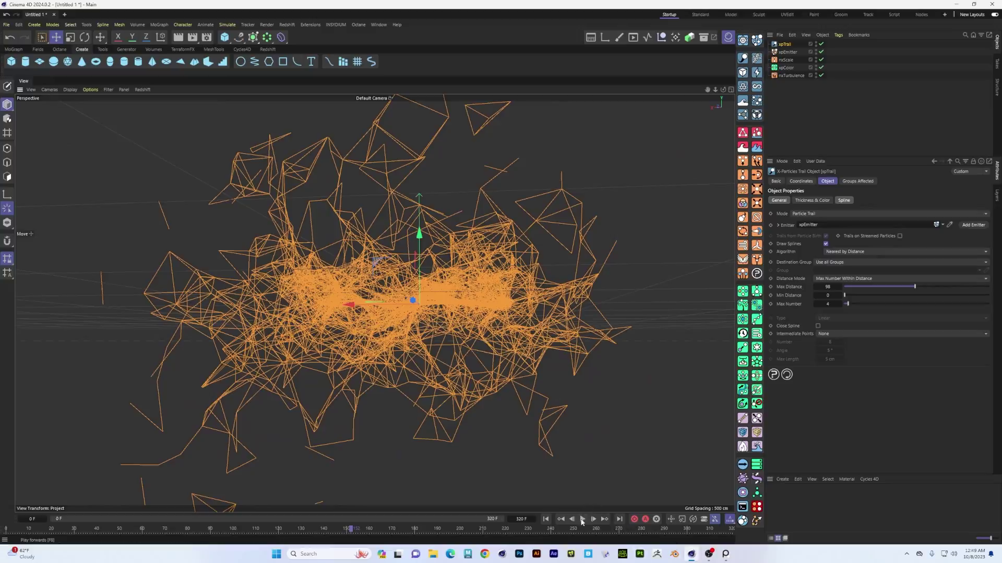
- Continue and pause playback, examine the connection web from several angles, and return to the first frame
{"action": "left_click", "coordinate": [581, 520]}
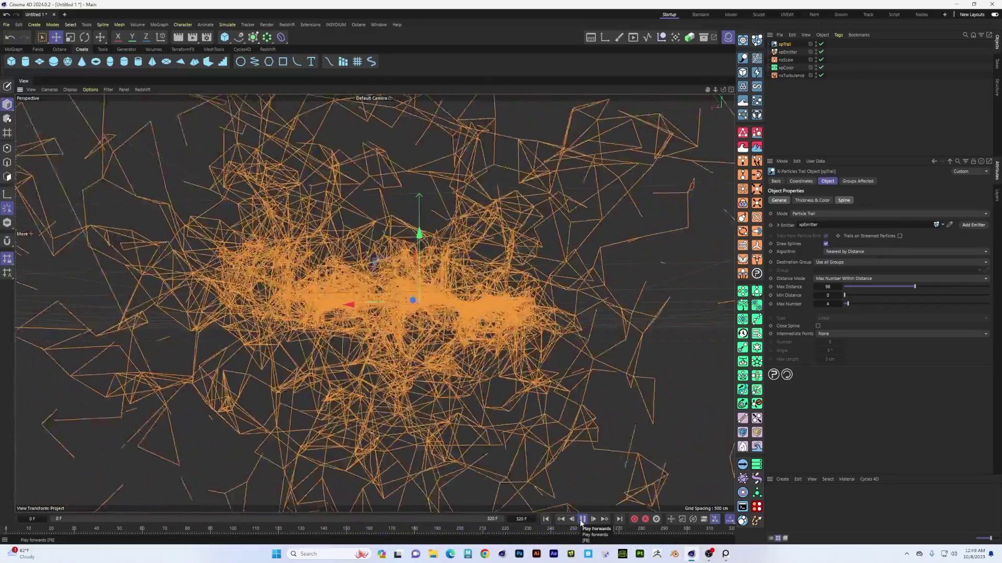
{"action": "left_click", "coordinate": [582, 519]}
{"action": "left_click_drag", "start_coordinate": [398, 375], "coordinate": [474, 324], "text": "alt"}
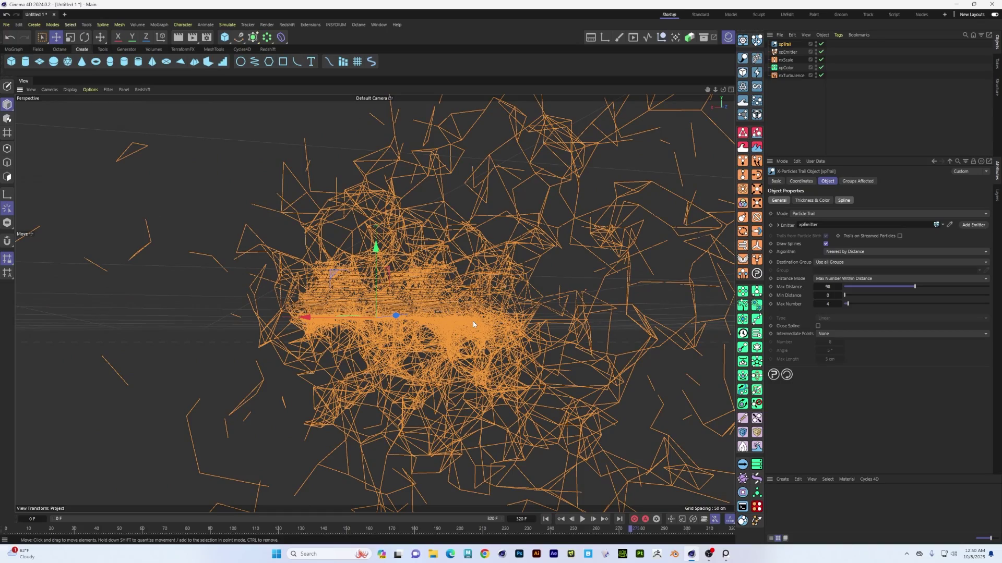
{"action": "left_click_drag", "start_coordinate": [459, 309], "coordinate": [436, 240], "text": "alt"}
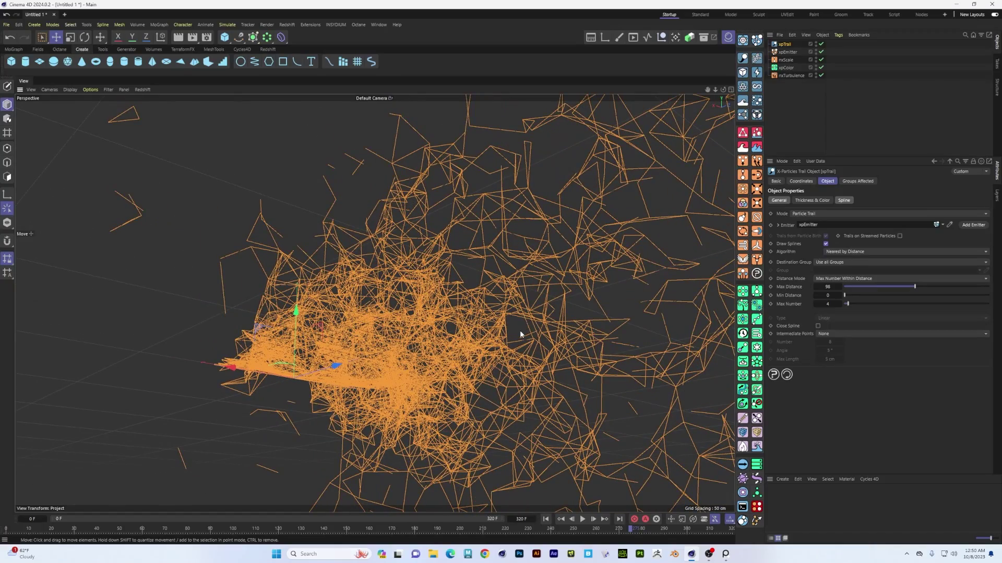
{"action": "left_click_drag", "start_coordinate": [499, 324], "coordinate": [514, 308], "text": "alt"}
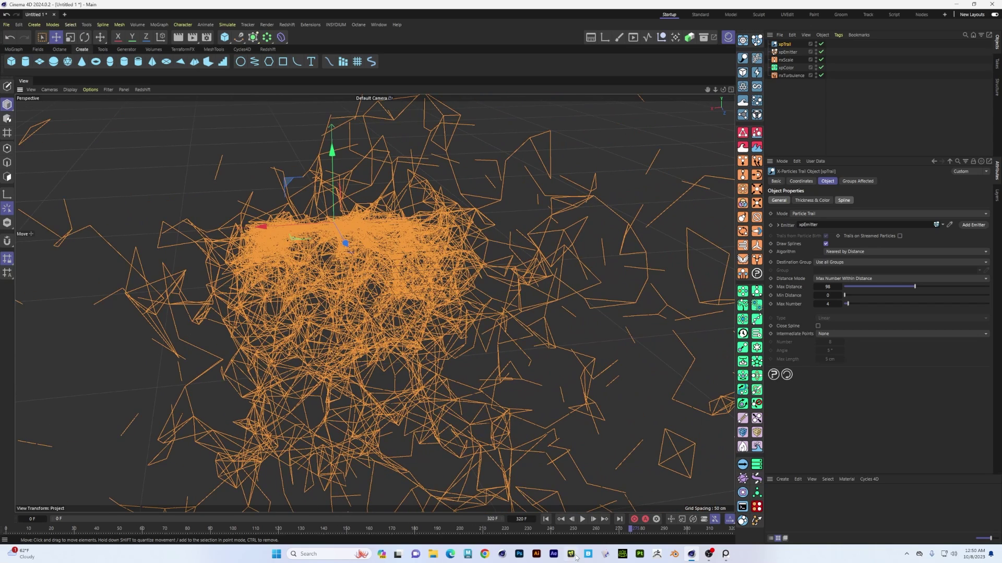
{"action": "left_click", "coordinate": [546, 519]}
{"action": "left_click_drag", "start_coordinate": [377, 306], "coordinate": [290, 310], "text": "alt"}
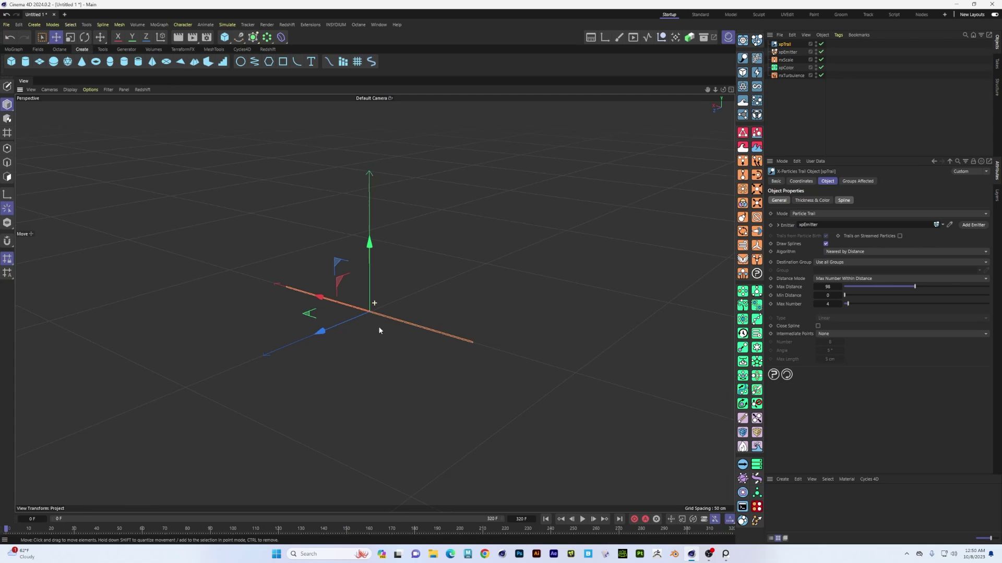
{"action": "left_click_drag", "start_coordinate": [379, 328], "coordinate": [385, 244], "text": "alt"}
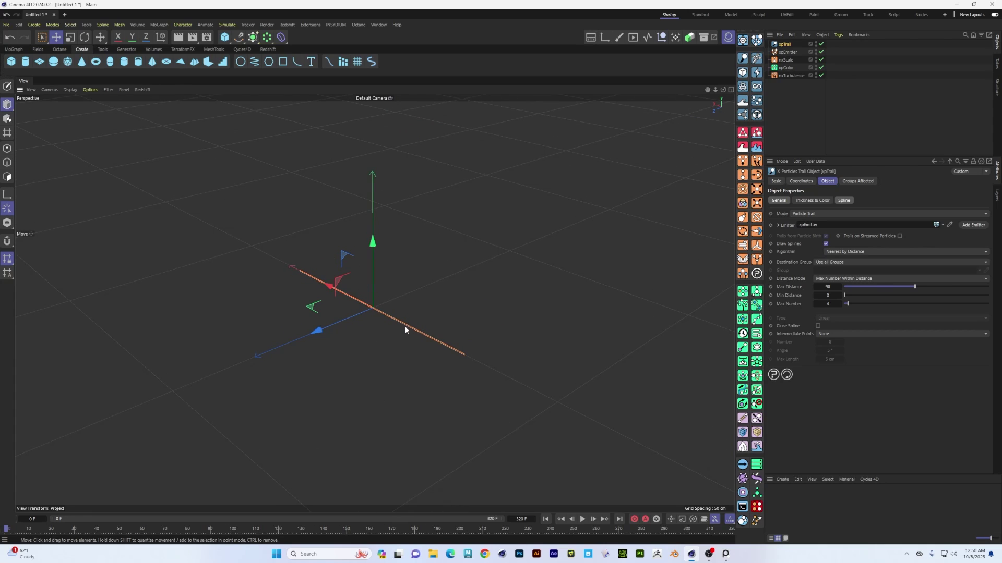
{"action": "left_click_drag", "start_coordinate": [354, 328], "coordinate": [290, 337], "text": "alt"}
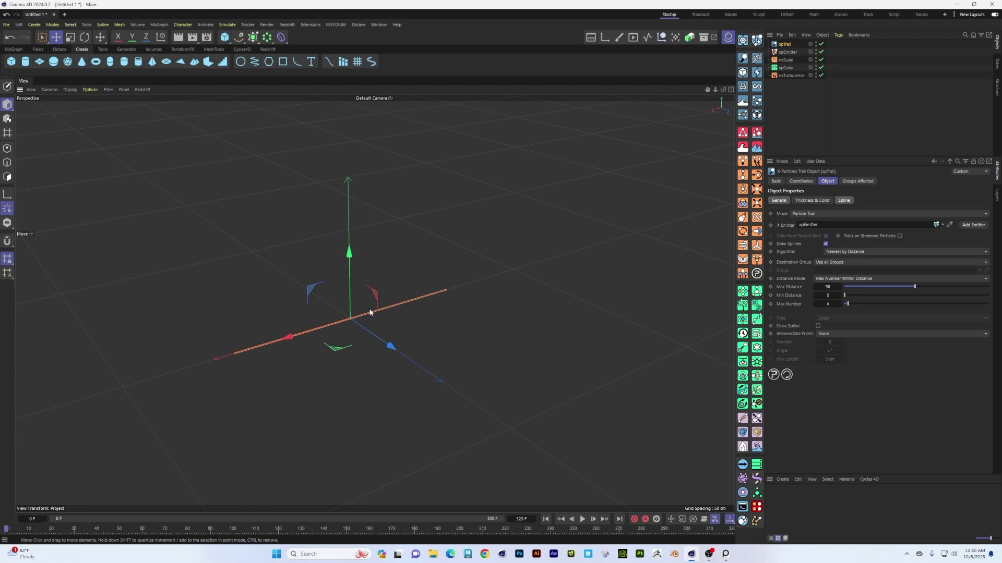
- Delete every object in the scene and add a fresh xpEmitter with an xpTrail object
{"action": "key", "text": "ctrl+a"}
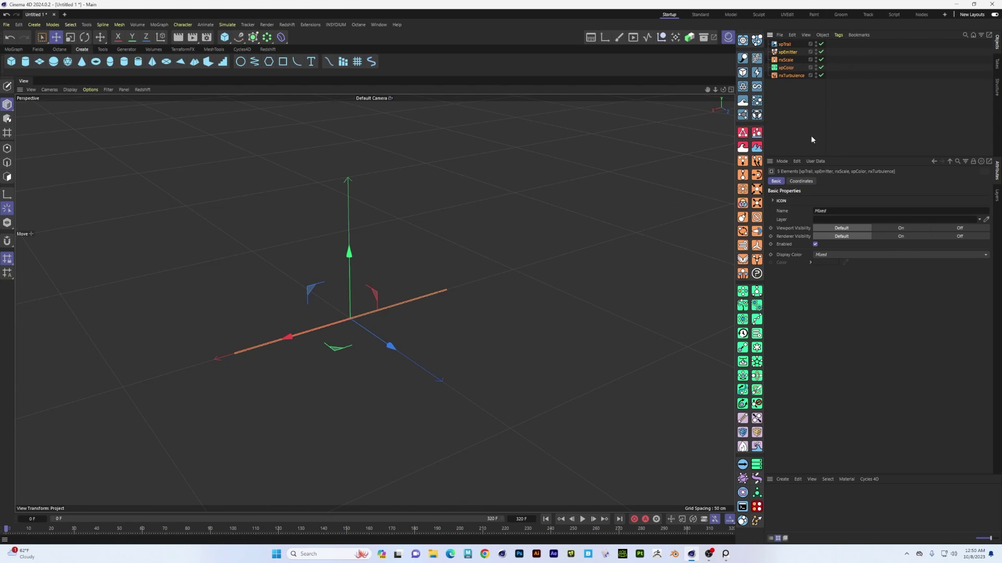
{"action": "key", "text": "Delete"}
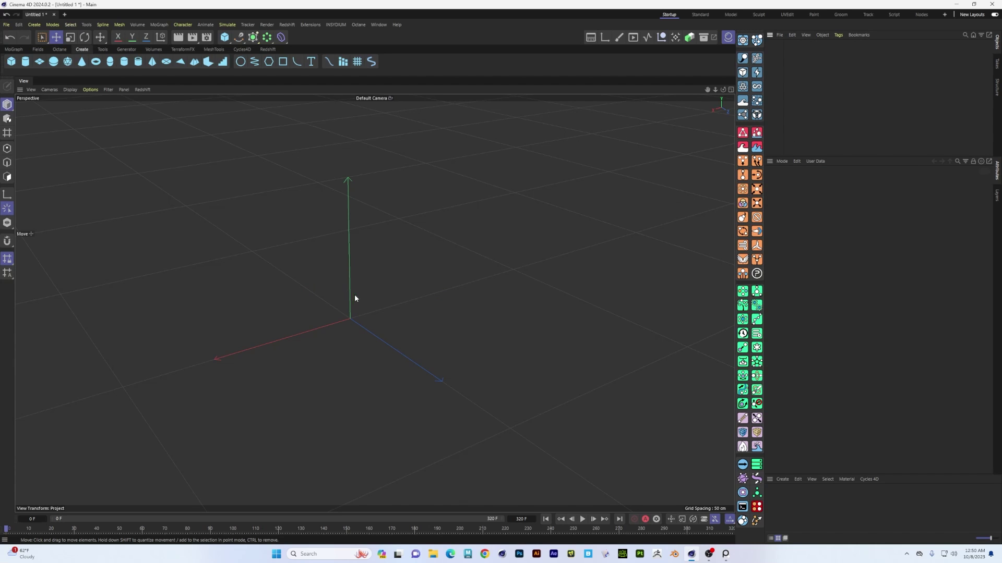
{"action": "left_click_drag", "start_coordinate": [355, 299], "coordinate": [380, 290], "text": "alt"}
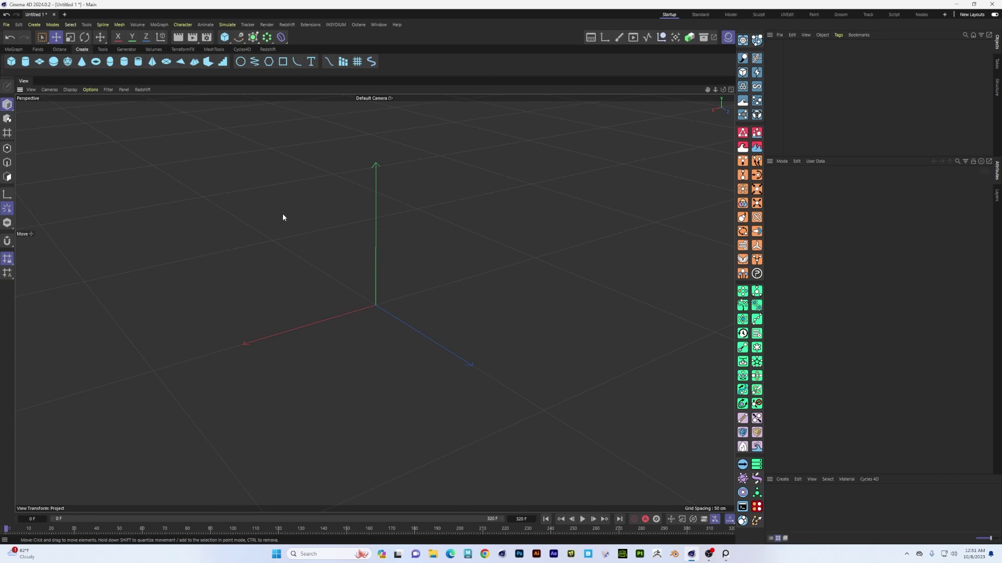
{"action": "left_click", "coordinate": [757, 41]}
{"action": "left_click", "coordinate": [742, 58]}
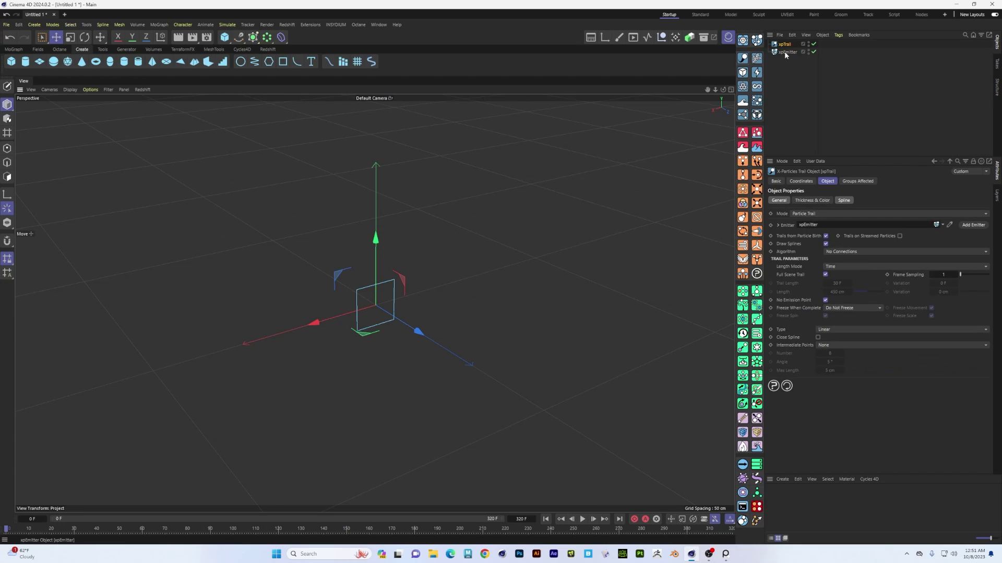
- Add an nxTurbulence modifier with Curl noise, its Scale at 466% and its Frequency at 0%
{"action": "left_click", "coordinate": [788, 51]}
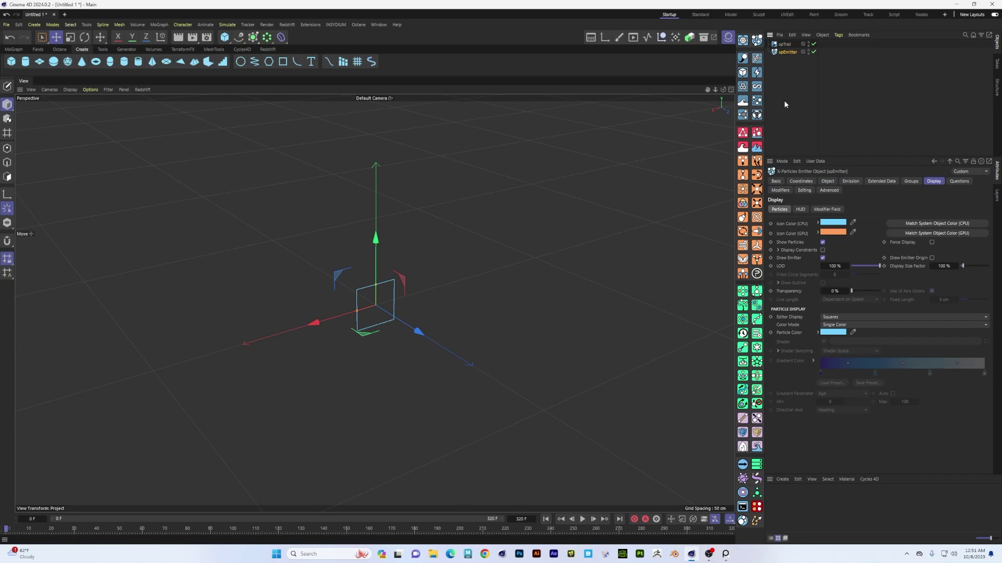
{"action": "left_click", "coordinate": [757, 161]}
{"action": "left_click", "coordinate": [853, 199]}
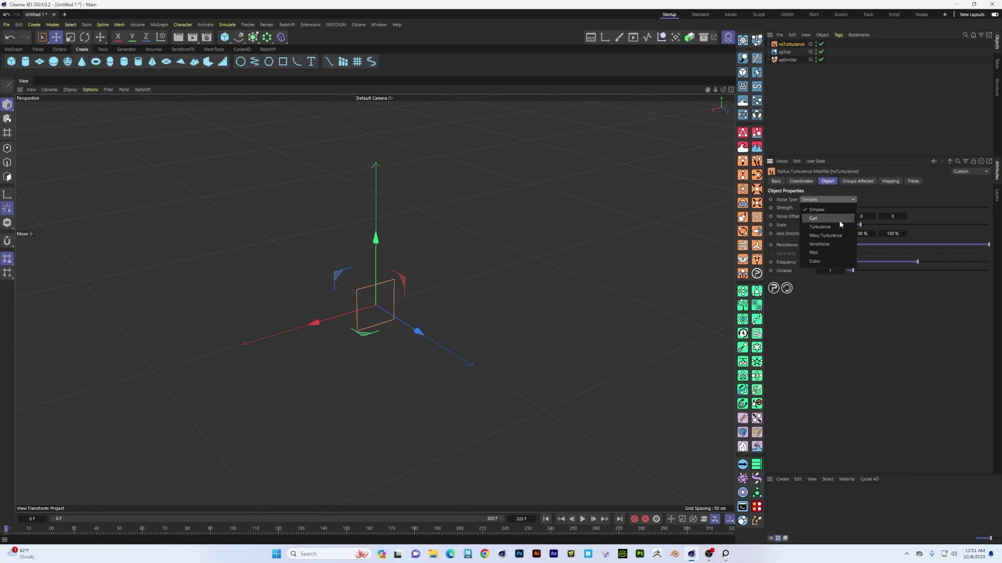
{"action": "left_click", "coordinate": [823, 218]}
{"action": "left_click_drag", "start_coordinate": [861, 225], "coordinate": [914, 225]}
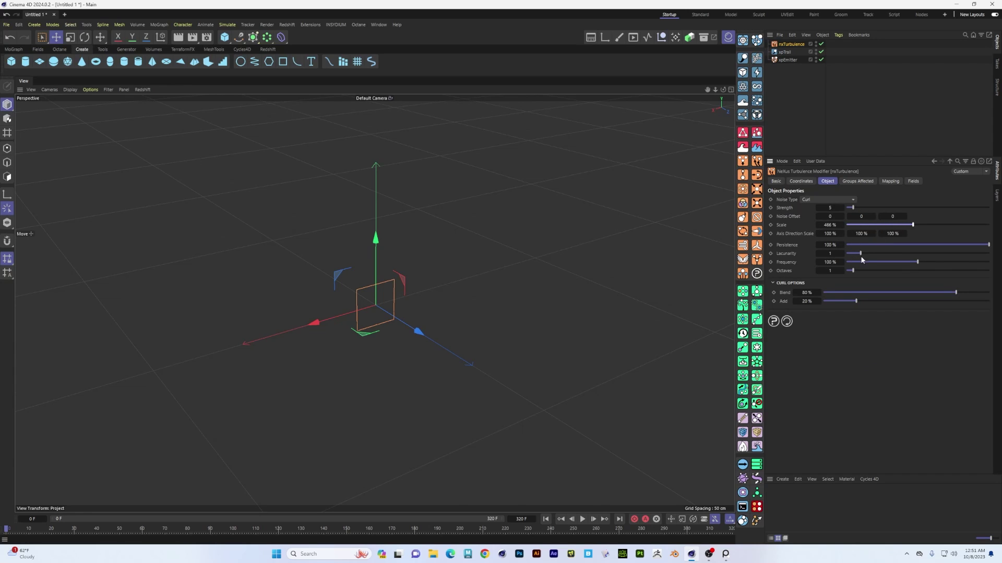
{"action": "left_click_drag", "start_coordinate": [865, 263], "coordinate": [809, 268]}
{"action": "left_click_drag", "start_coordinate": [542, 275], "coordinate": [349, 268], "text": "alt"}
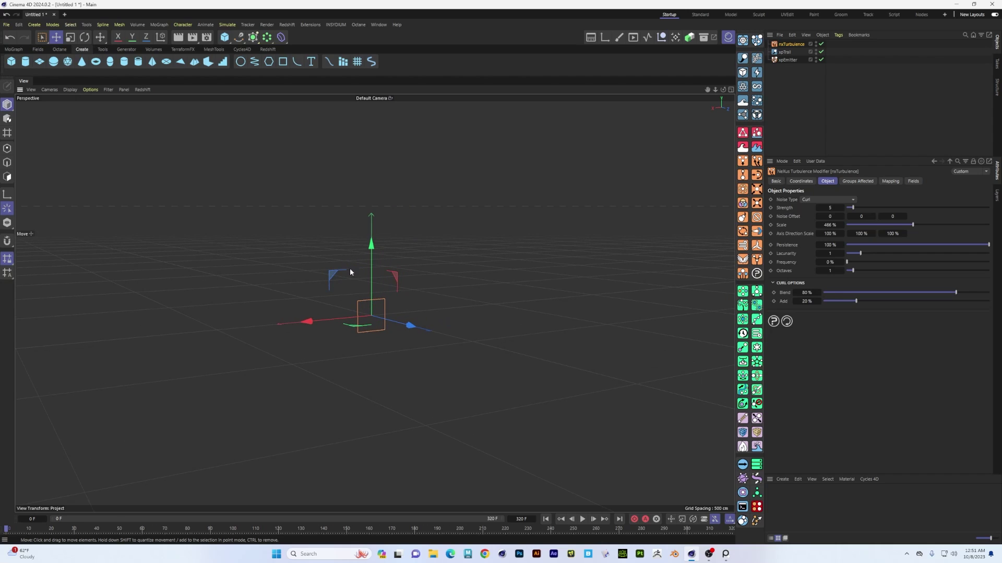
- Set the xpEmitter's particle Color Mode to Gradient (Parameter)
{"action": "left_click", "coordinate": [787, 60]}
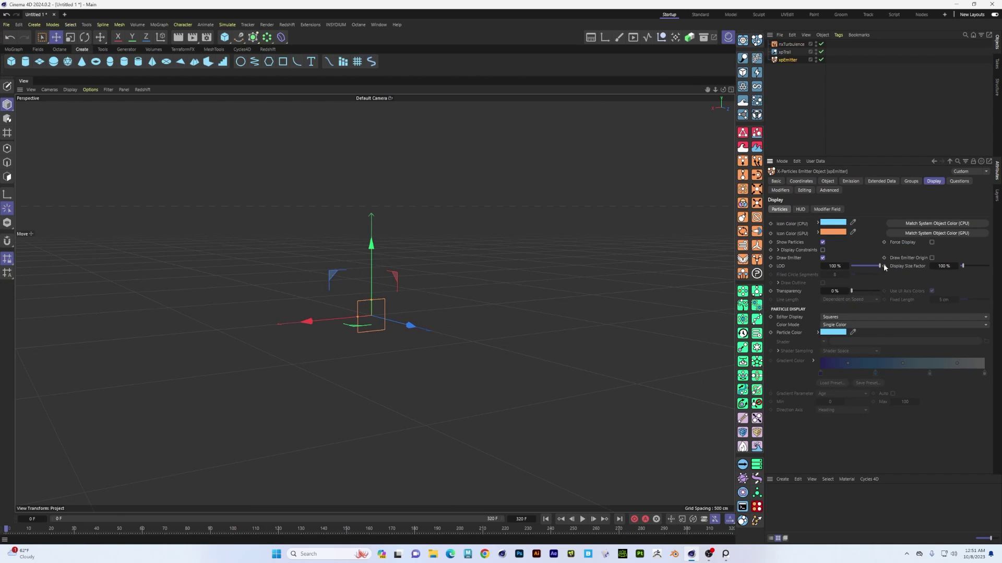
{"action": "left_click", "coordinate": [874, 326]}
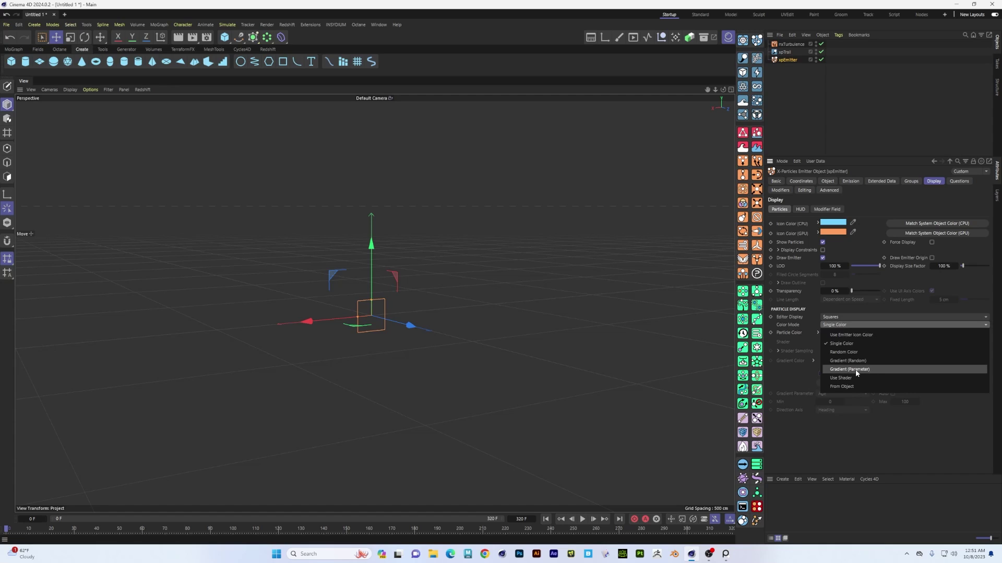
{"action": "left_click", "coordinate": [855, 371]}
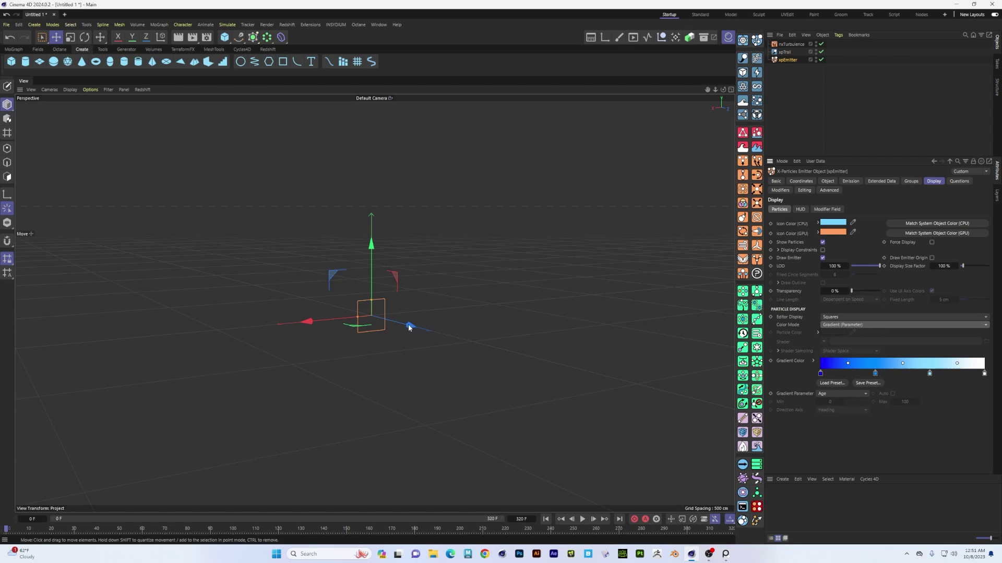
- Play the simulation twice to preview the trails from the rectangular emitter, returning to the first frame each time
{"action": "left_click_drag", "start_coordinate": [408, 324], "coordinate": [420, 361], "text": "alt"}
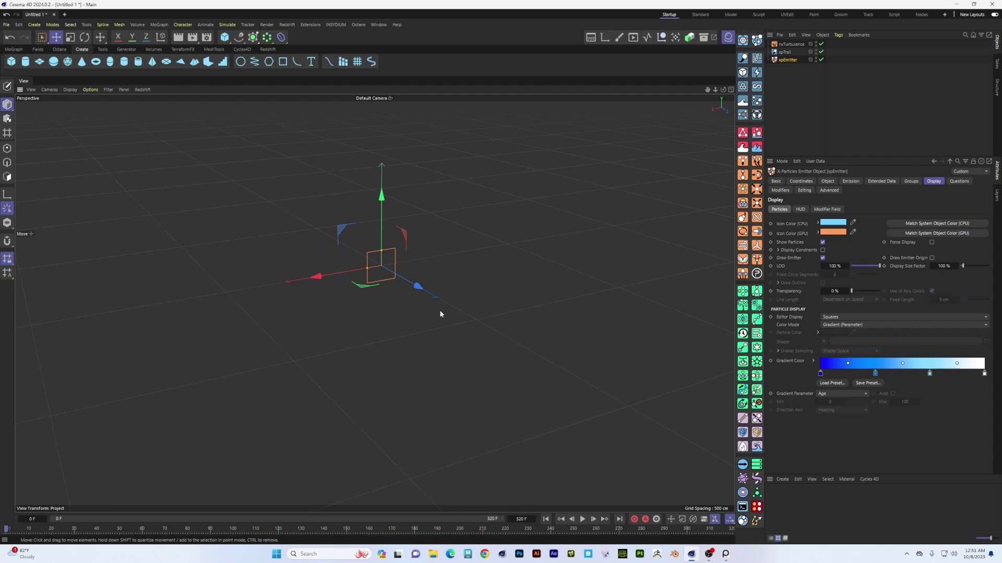
{"action": "left_click", "coordinate": [583, 519]}
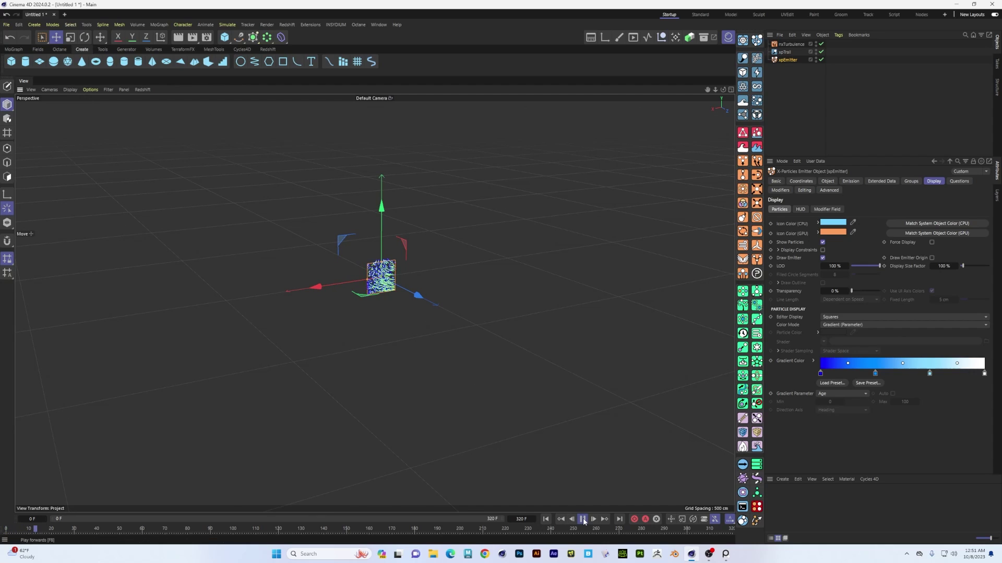
{"action": "left_click", "coordinate": [583, 520]}
{"action": "left_click", "coordinate": [546, 519]}
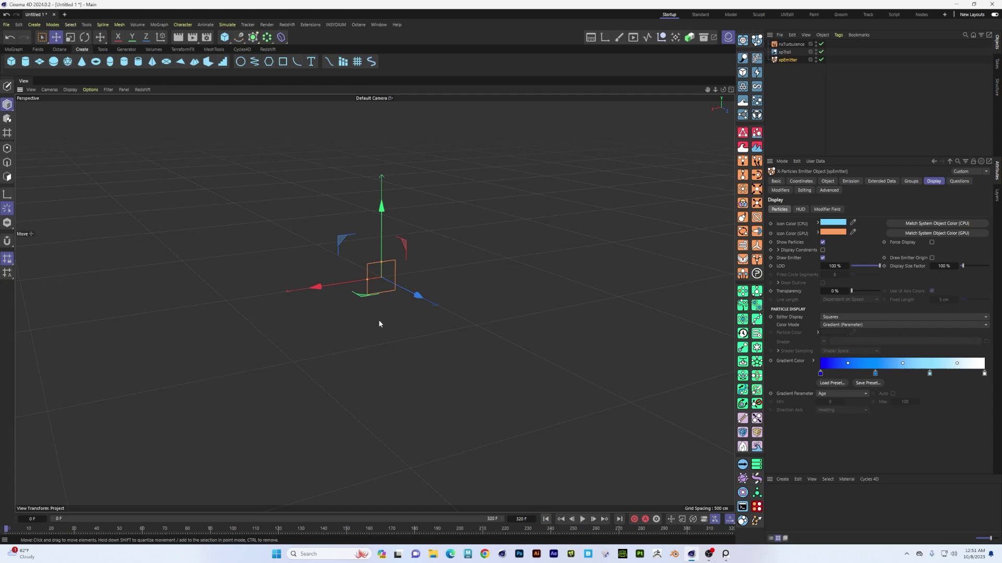
{"action": "scroll", "coordinate": [362, 302], "scroll_direction": "up", "scroll_amount": 5}
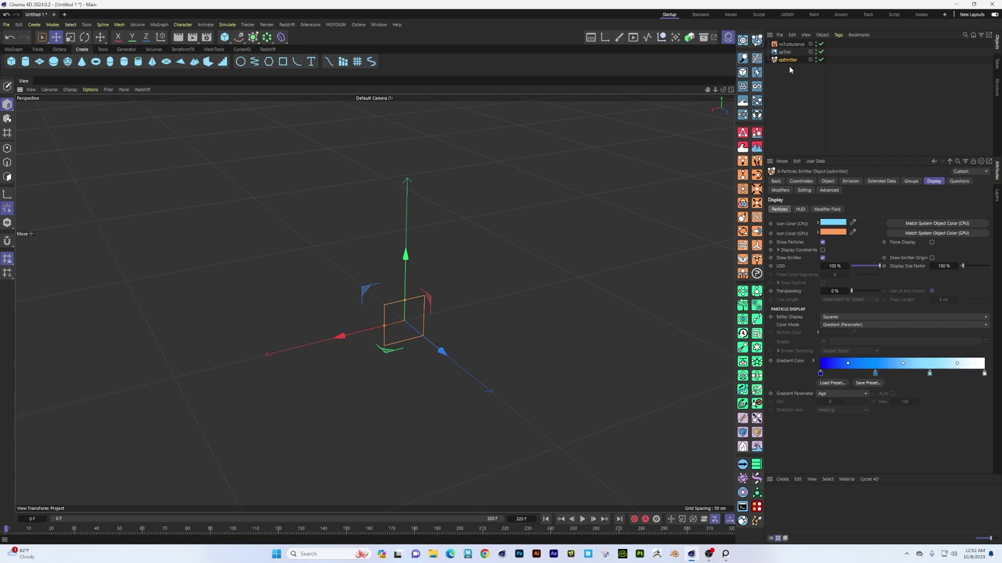
{"action": "left_click", "coordinate": [583, 519]}
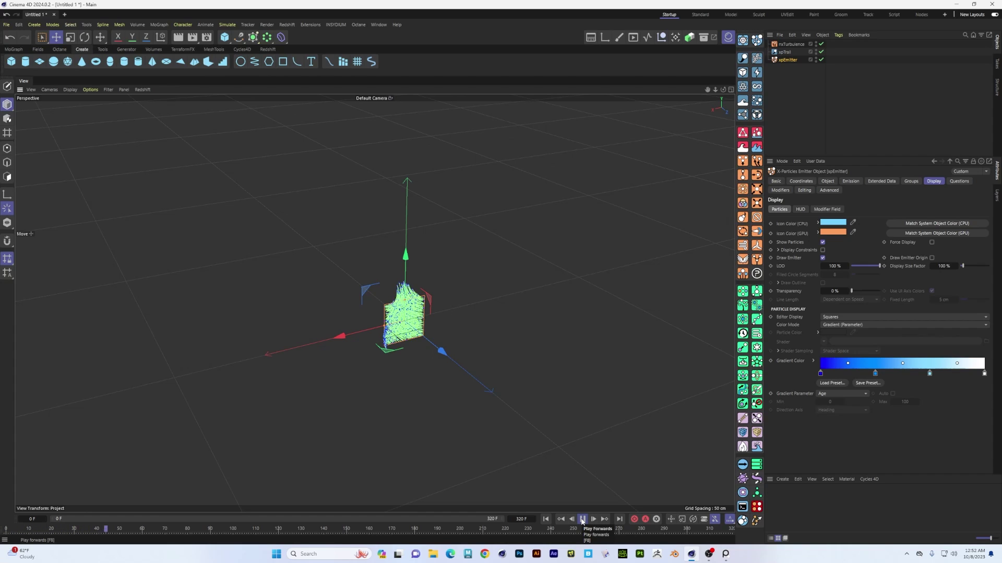
{"action": "left_click", "coordinate": [583, 520]}
{"action": "left_click", "coordinate": [546, 520]}
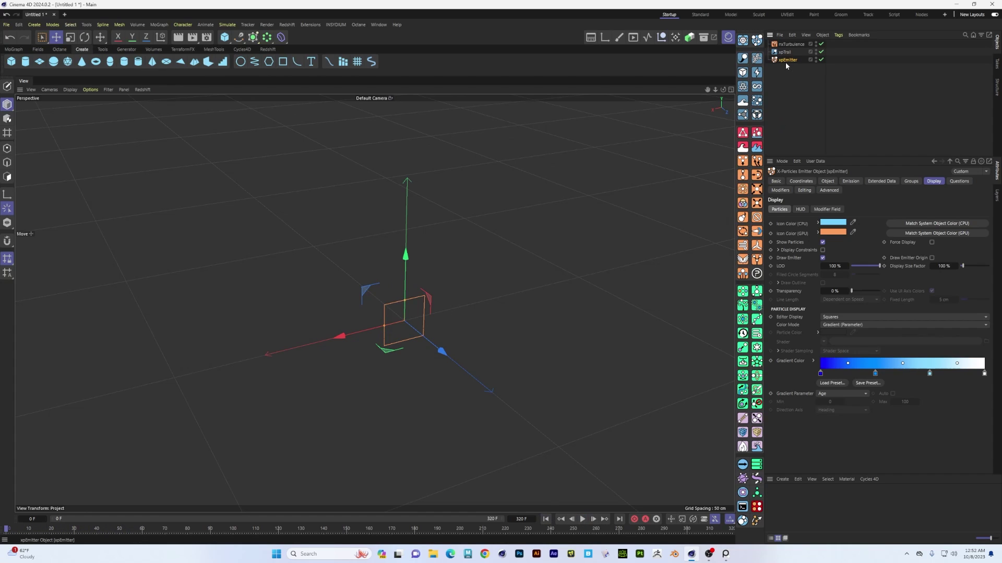
- Change the xpEmitter's shape to Sphere, enlarge its radius to about 156 cm, and play the simulation
{"action": "left_click", "coordinate": [833, 182]}
{"action": "left_click", "coordinate": [849, 223]}
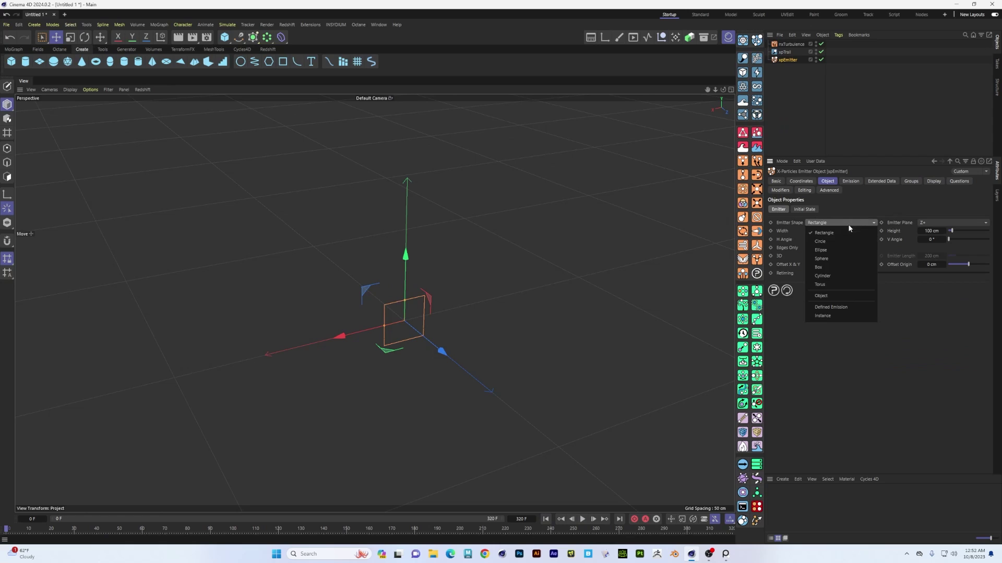
{"action": "left_click", "coordinate": [833, 258]}
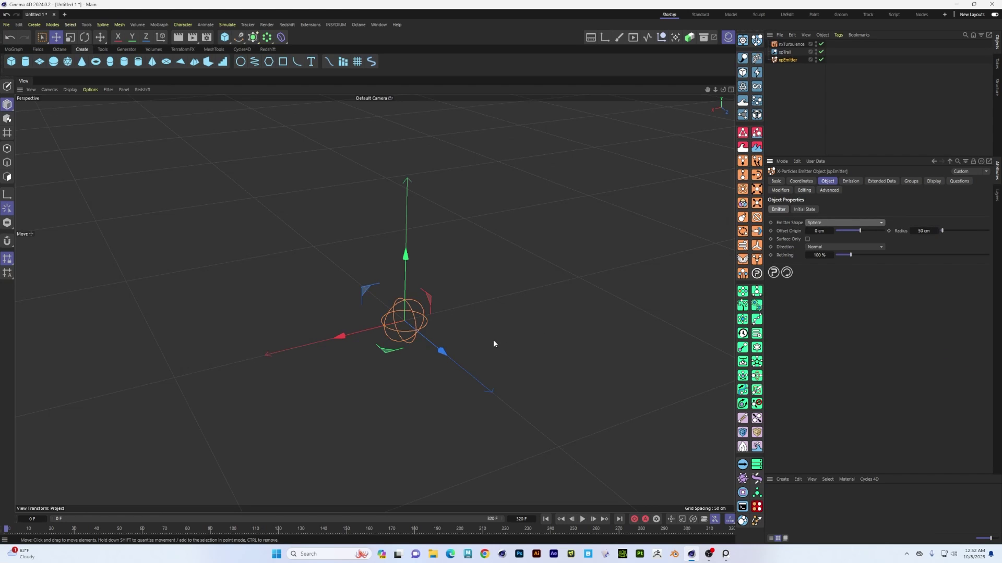
{"action": "left_click_drag", "start_coordinate": [389, 325], "coordinate": [436, 385]}
{"action": "left_click", "coordinate": [582, 519]}
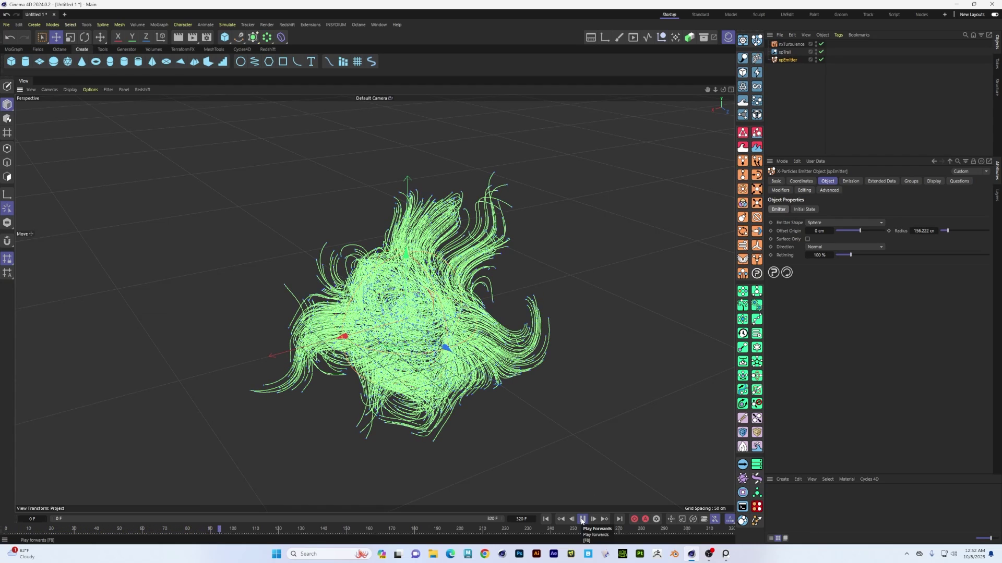
- Set the xpEmitter's particle editor display to Circle and replay the simulation from the start
{"action": "left_click", "coordinate": [582, 519]}
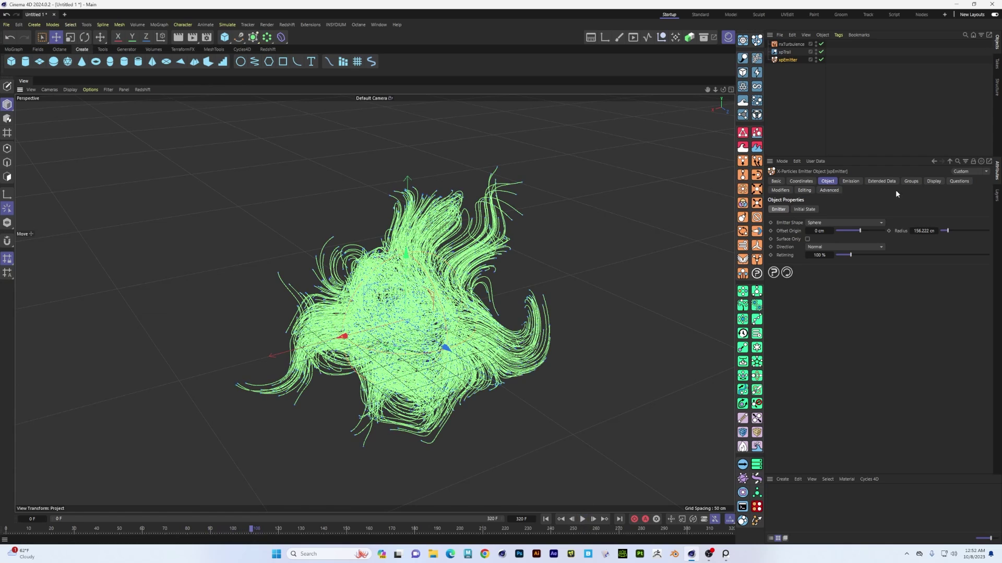
{"action": "left_click", "coordinate": [932, 182]}
{"action": "left_click", "coordinate": [847, 317]}
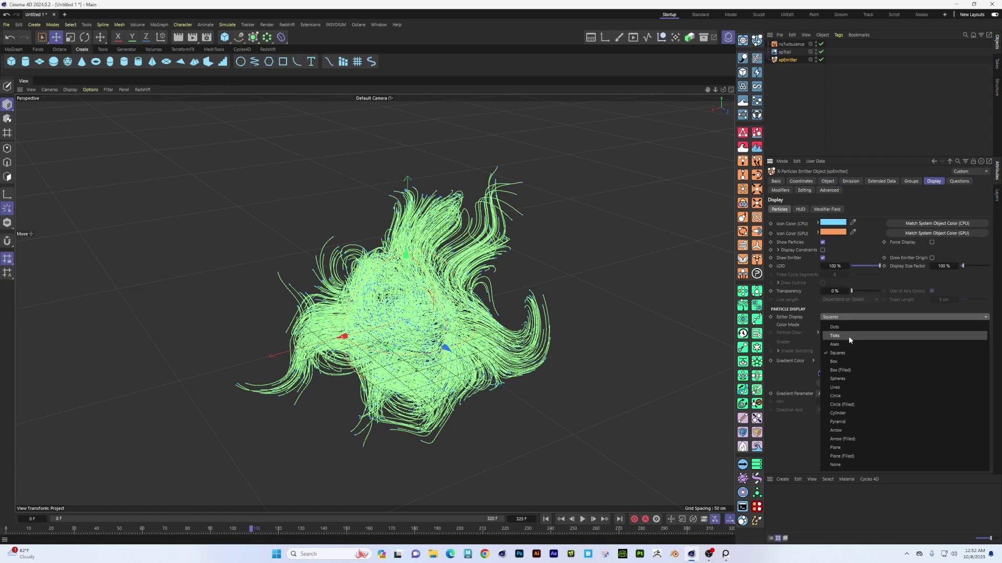
{"action": "left_click", "coordinate": [855, 397]}
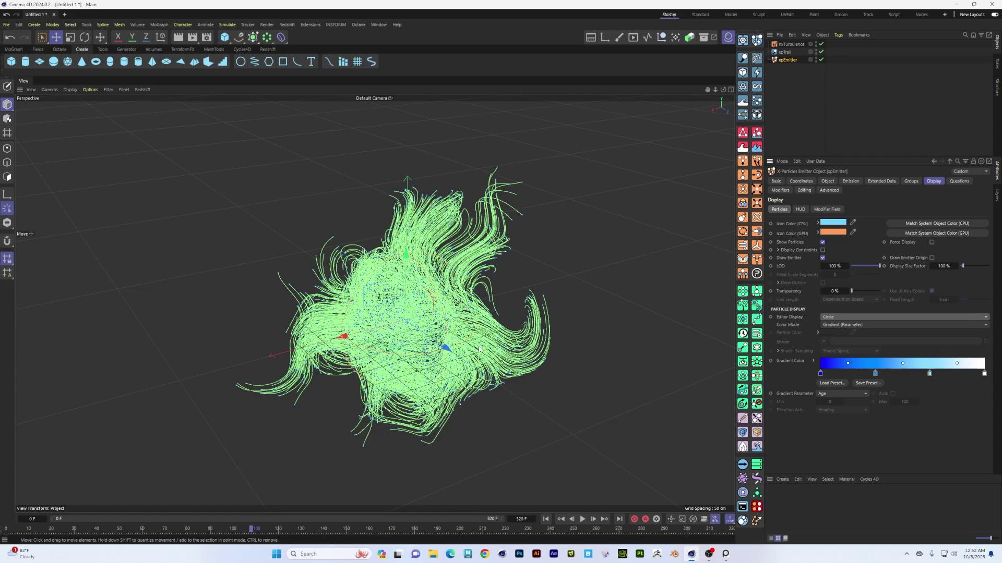
{"action": "left_click", "coordinate": [546, 519]}
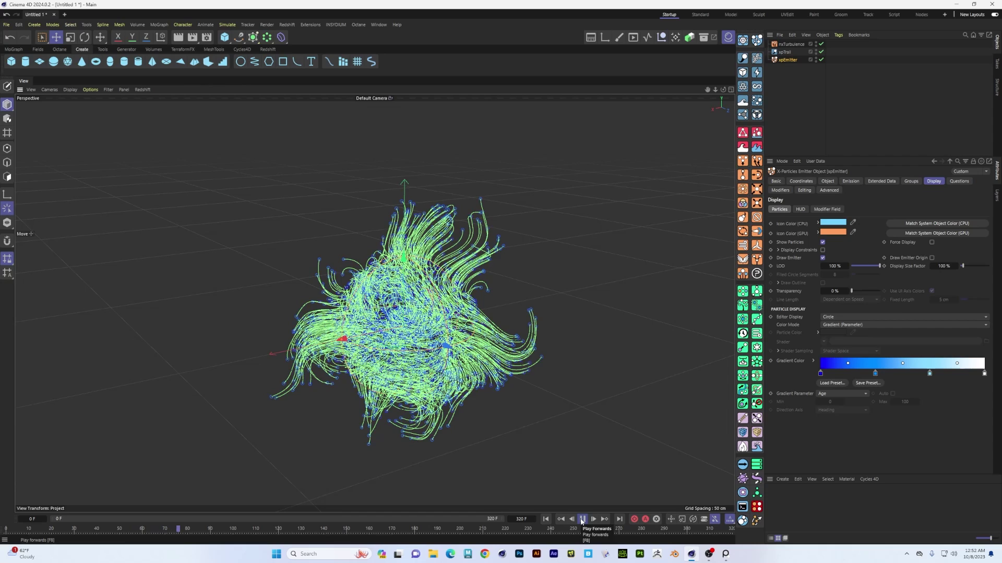
{"action": "left_click", "coordinate": [581, 519]}
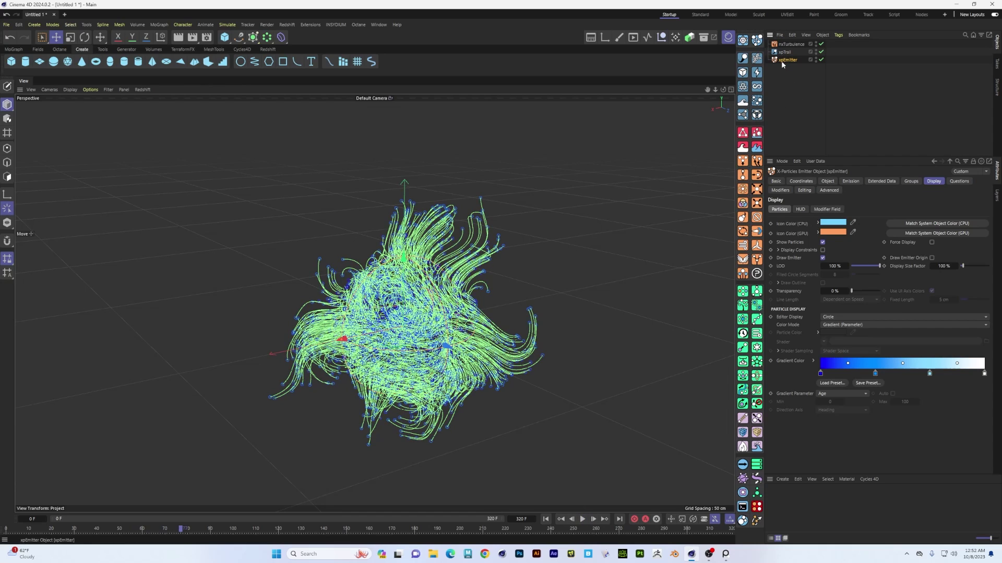
- Set the xpEmitter's particle radius variation to 2.8 cm and replay the simulation from the start
{"action": "left_click", "coordinate": [849, 181]}
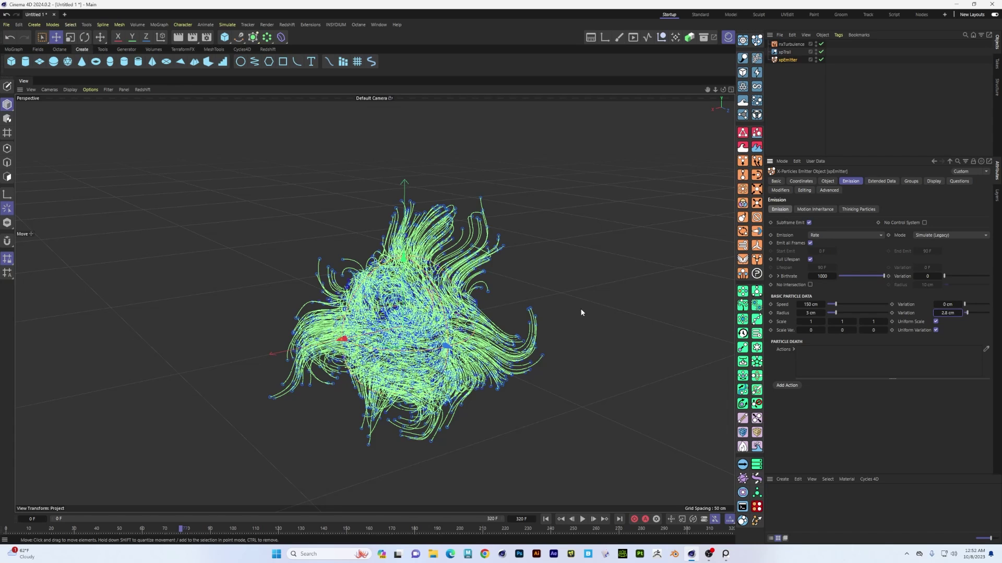
{"action": "left_click", "coordinate": [546, 519]}
{"action": "left_click", "coordinate": [583, 519]}
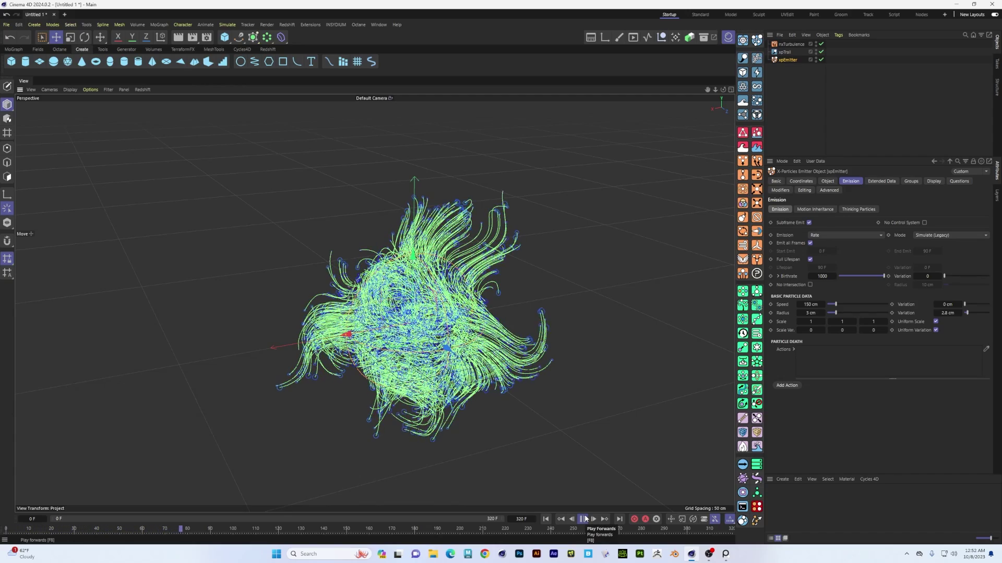
{"action": "left_click", "coordinate": [583, 519]}
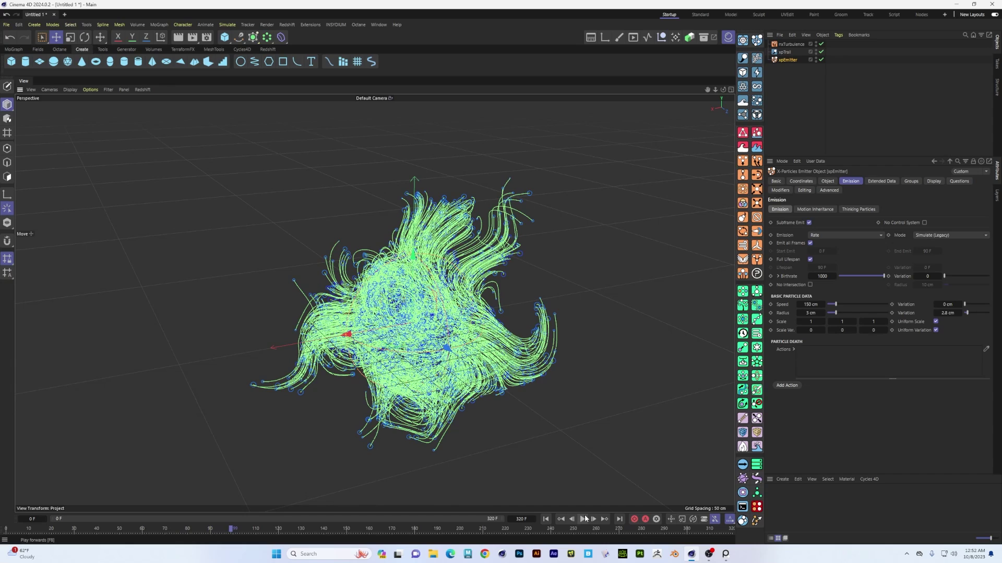
- Turn off the xpEmitter's full lifespan, set the particle lifespan to 120 F and replay the simulation from the start
{"action": "left_click", "coordinate": [933, 181]}
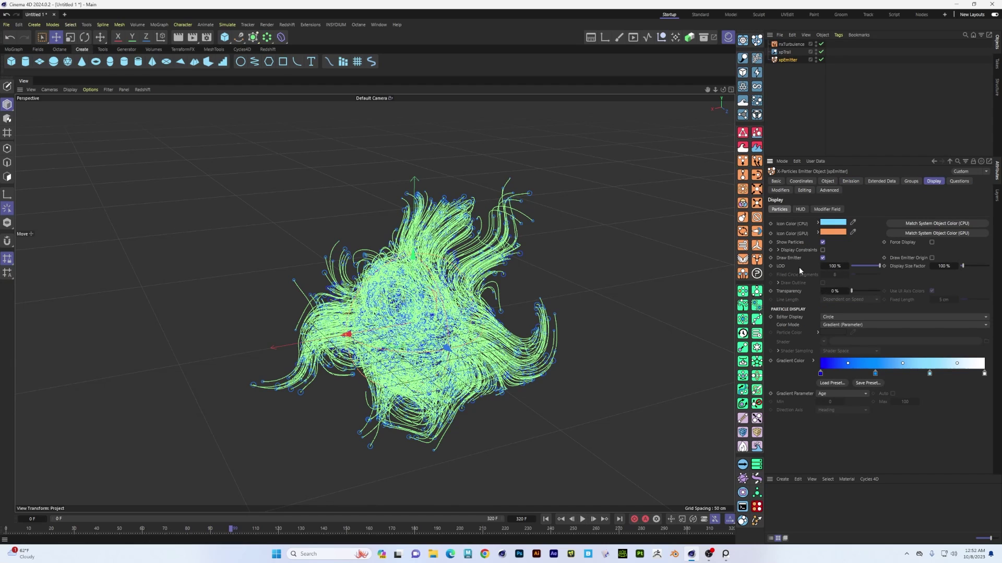
{"action": "left_click", "coordinate": [852, 181]}
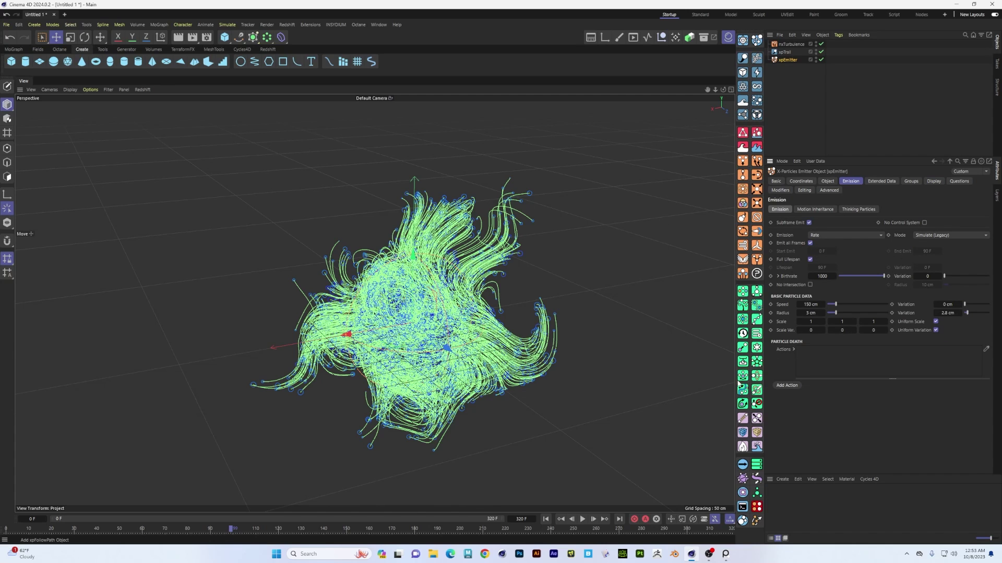
{"action": "left_click_drag", "start_coordinate": [714, 387], "coordinate": [703, 372], "text": "alt"}
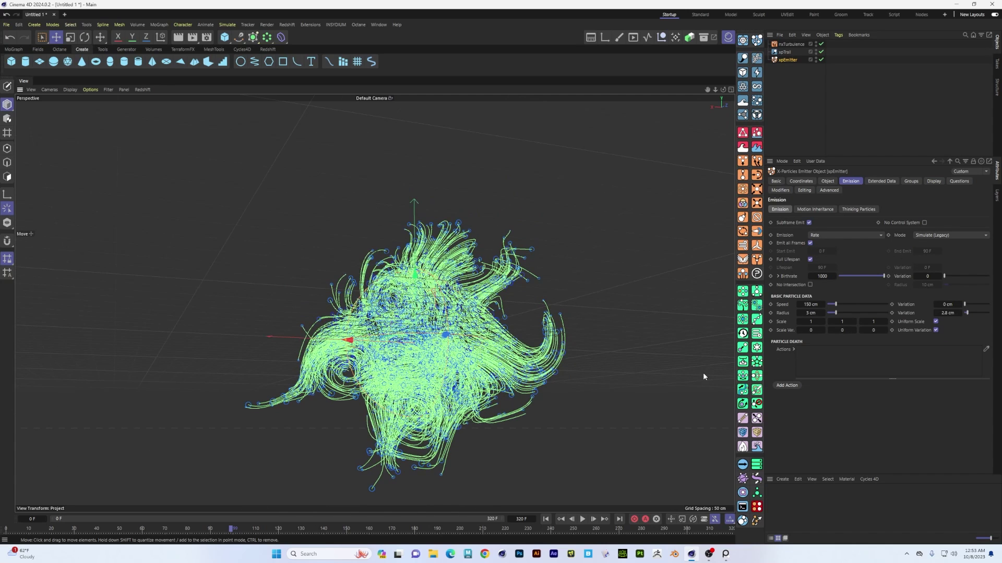
{"action": "left_click", "coordinate": [809, 259]}
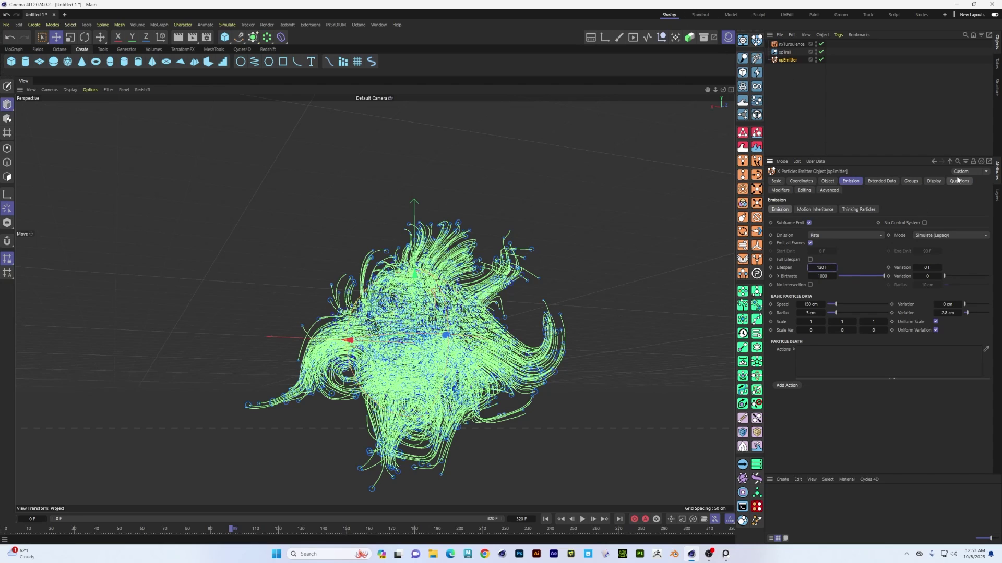
{"action": "left_click", "coordinate": [934, 182]}
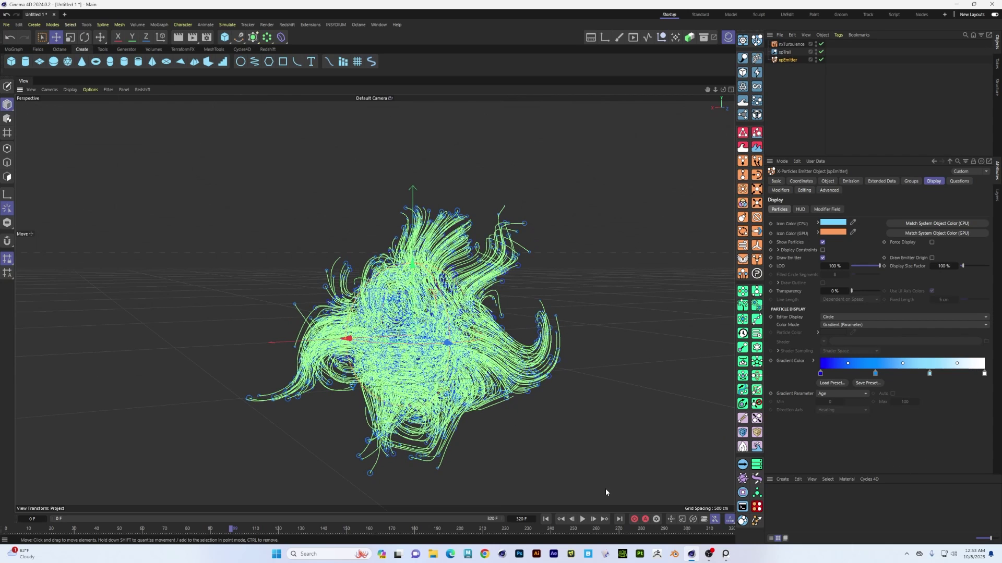
{"action": "left_click", "coordinate": [546, 520]}
{"action": "left_click", "coordinate": [583, 519]}
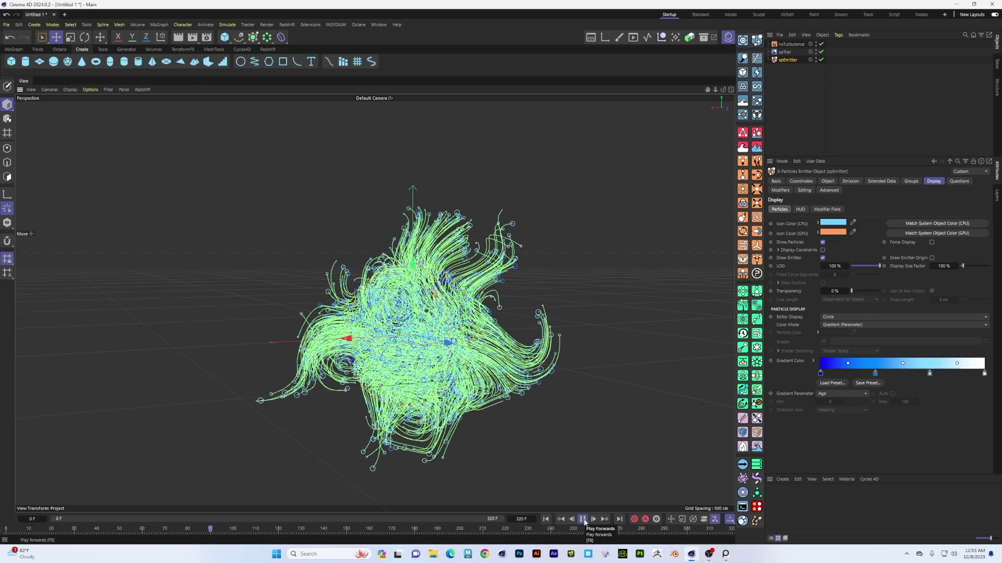
{"action": "left_click", "coordinate": [583, 519]}
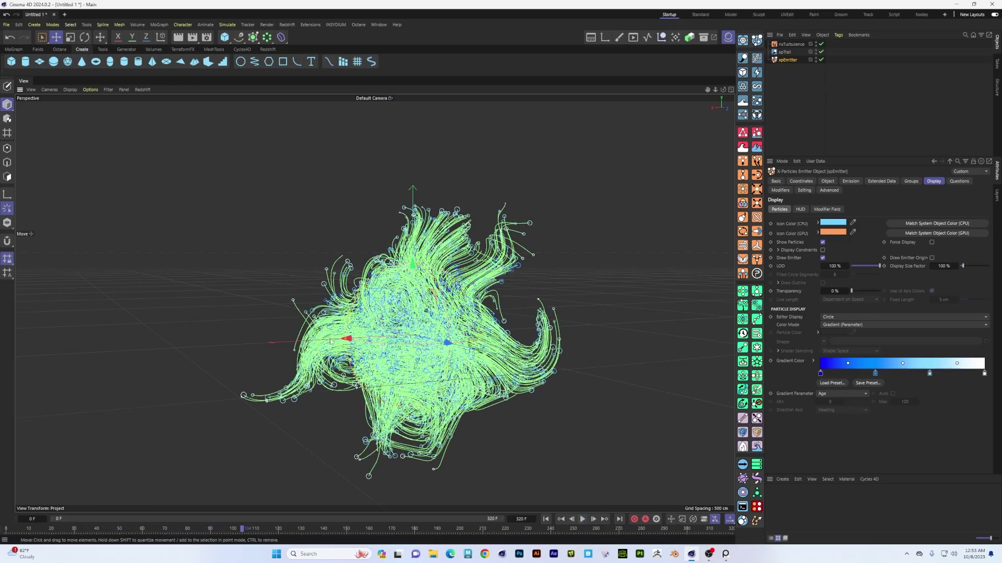
- Briefly disable the xpTrail to inspect the particles alone, re-enable it and examine the trails from several angles
{"action": "mouse_move", "coordinate": [527, 350]}
{"action": "left_mouse_down", "text": "alt"}
{"action": "mouse_move", "coordinate": [478, 350]}
{"action": "mouse_move", "coordinate": [537, 334]}
{"action": "mouse_move", "coordinate": [458, 306]}
{"action": "mouse_move", "coordinate": [468, 338]}
{"action": "mouse_move", "coordinate": [137, 383]}
{"action": "mouse_move", "coordinate": [173, 355]}
{"action": "left_mouse_up", "text": "alt"}
{"action": "left_click", "coordinate": [820, 53]}
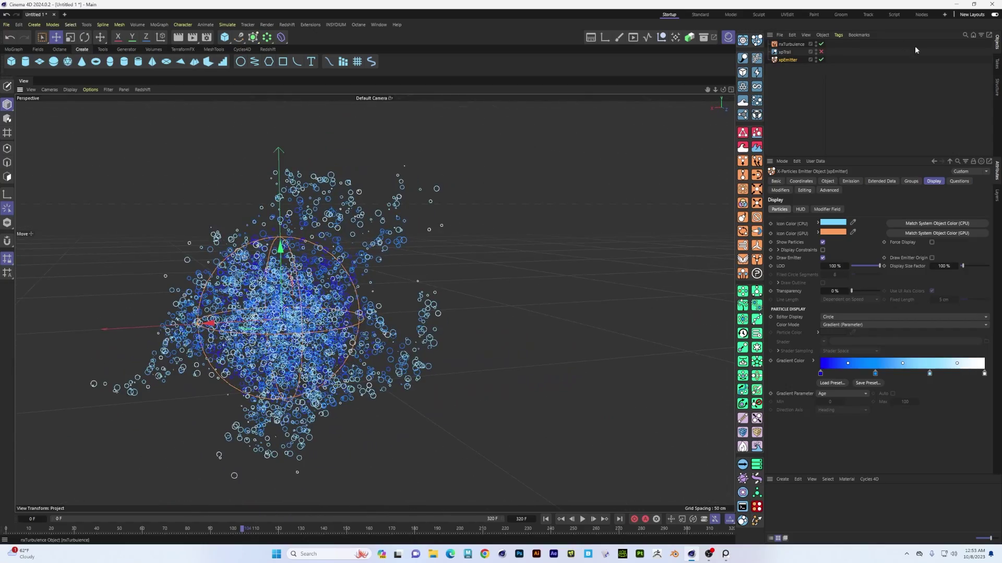
{"action": "left_click", "coordinate": [821, 52]}
{"action": "left_click_drag", "start_coordinate": [344, 313], "coordinate": [324, 342], "text": "alt"}
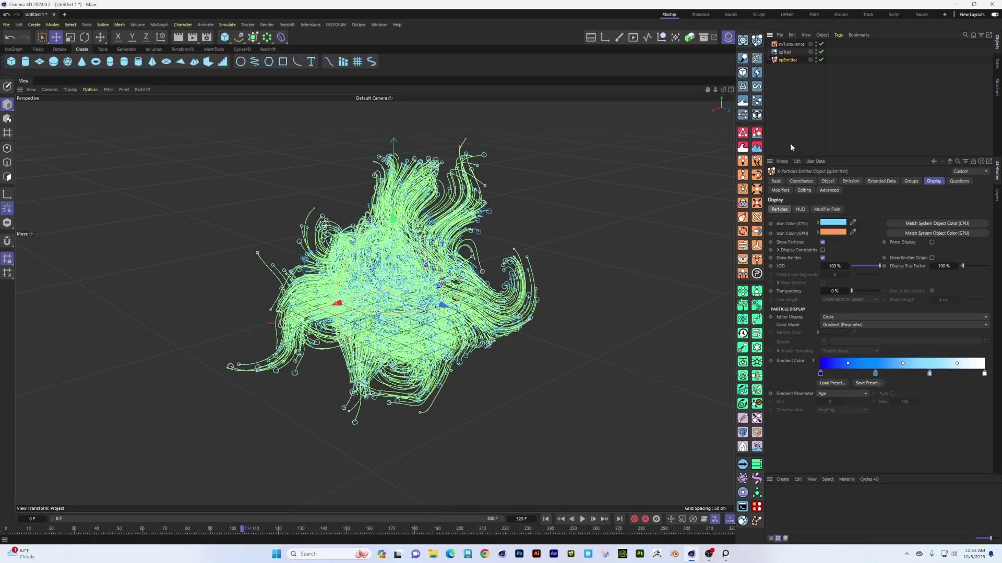
{"action": "left_click_drag", "start_coordinate": [407, 282], "coordinate": [245, 292], "text": "alt"}
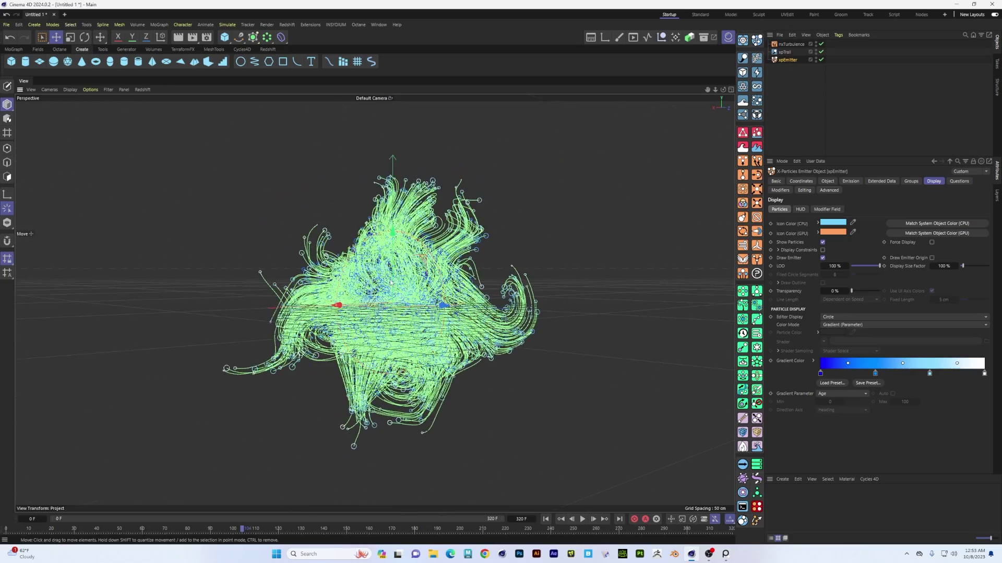
{"action": "scroll", "coordinate": [449, 282], "scroll_direction": "up", "scroll_amount": 2}
{"action": "left_click_drag", "start_coordinate": [448, 285], "coordinate": [359, 296], "text": "alt"}
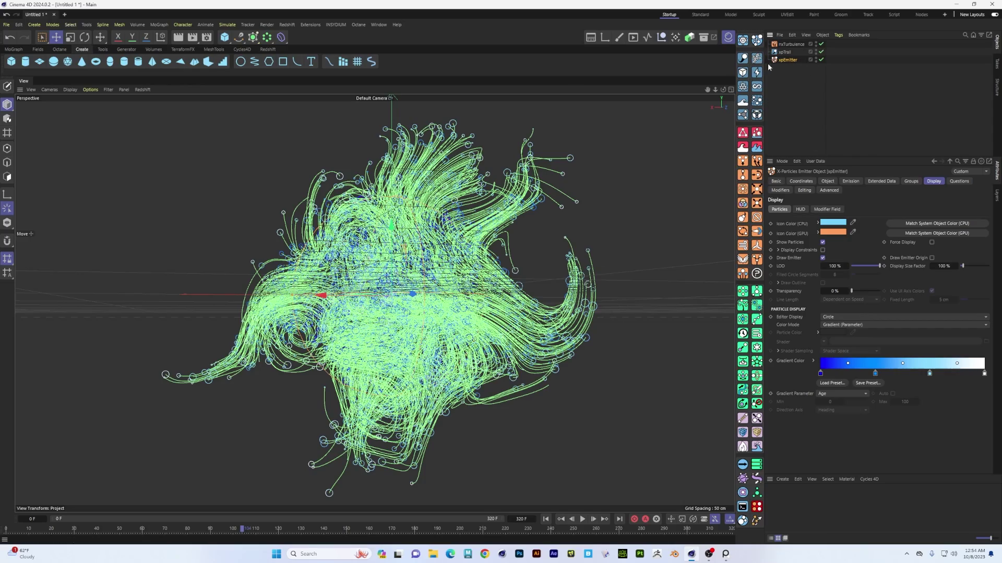
{"action": "left_click_drag", "start_coordinate": [397, 313], "coordinate": [420, 342], "text": "alt"}
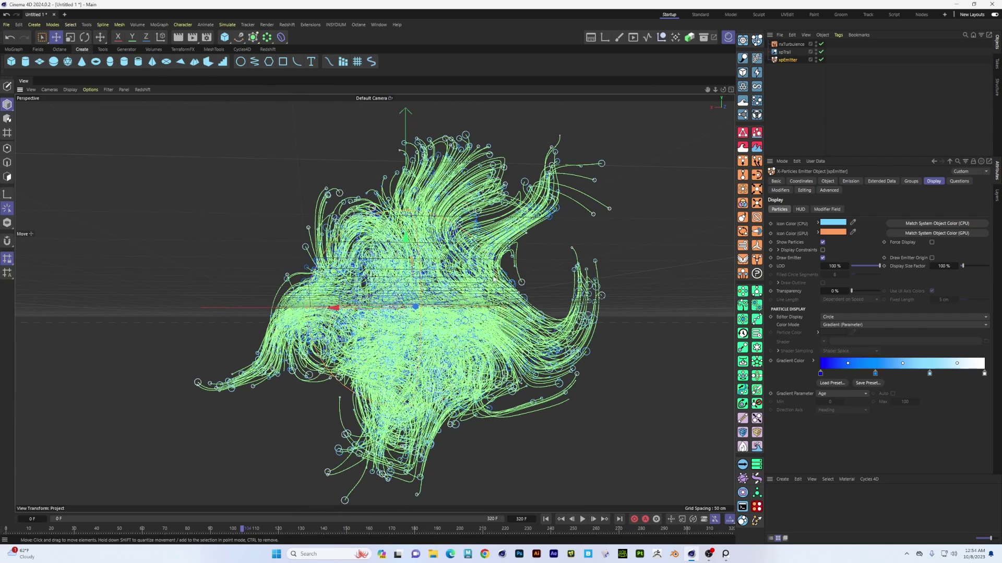
{"action": "left_click_drag", "start_coordinate": [465, 273], "coordinate": [462, 283], "text": "alt"}
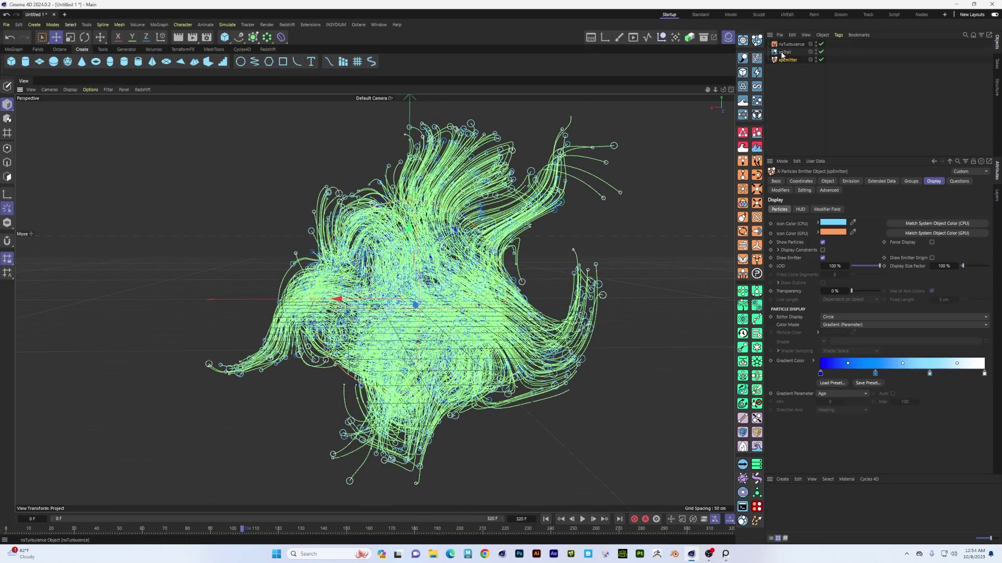
{"action": "middle_click_drag", "start_coordinate": [480, 251], "coordinate": [445, 267], "text": "alt"}
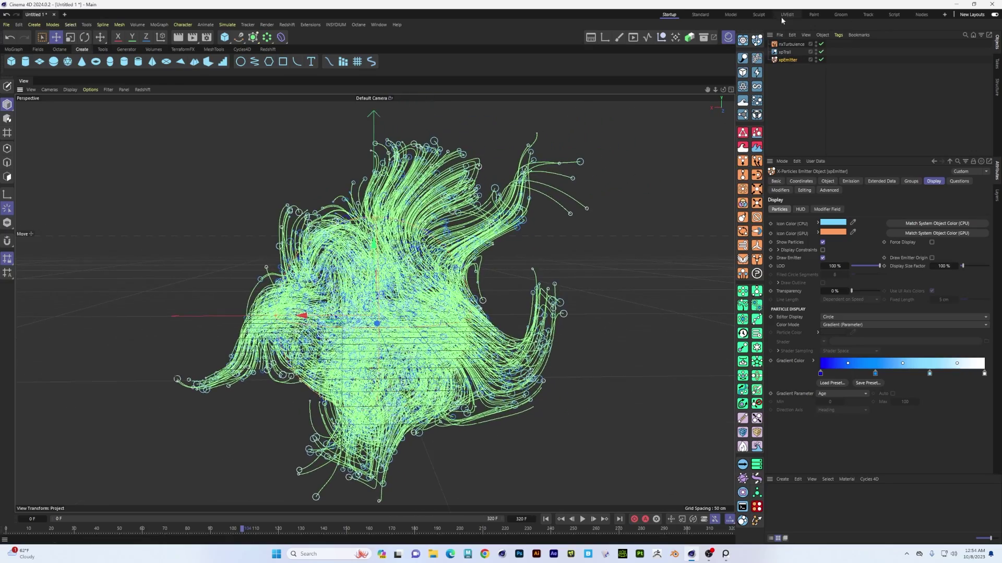
- Add an Octane ObjectTag to the xpTrail and enable Render As Hair in its hair settings
{"action": "left_click", "coordinate": [785, 53]}
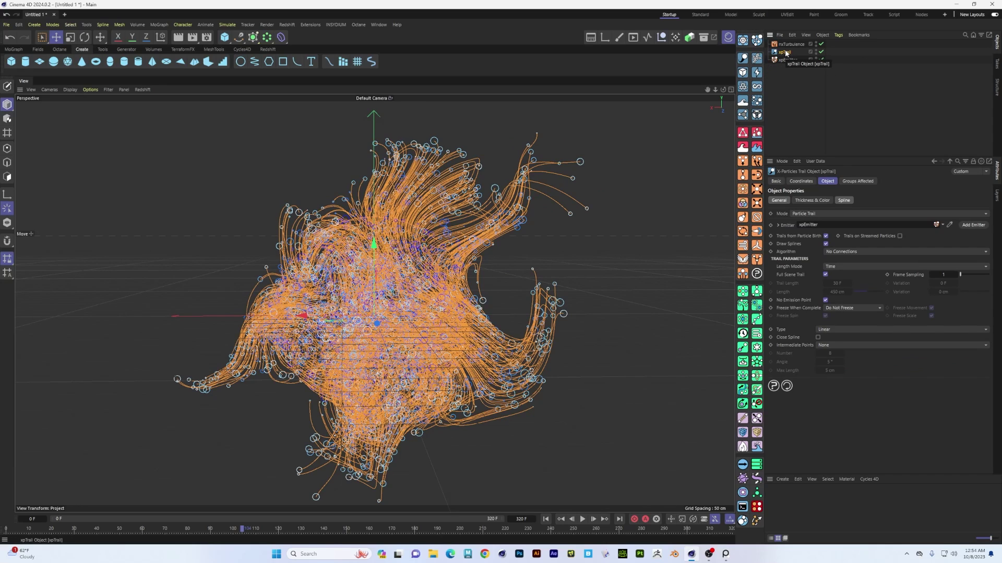
{"action": "left_click_drag", "start_coordinate": [585, 152], "coordinate": [418, 302], "text": "alt"}
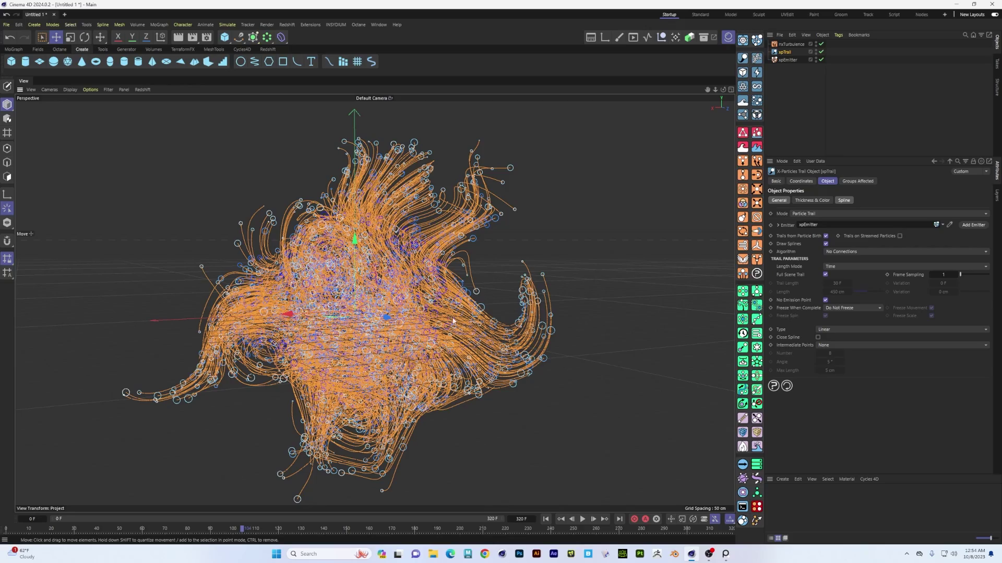
{"action": "left_click_drag", "start_coordinate": [453, 321], "coordinate": [429, 284], "text": "alt"}
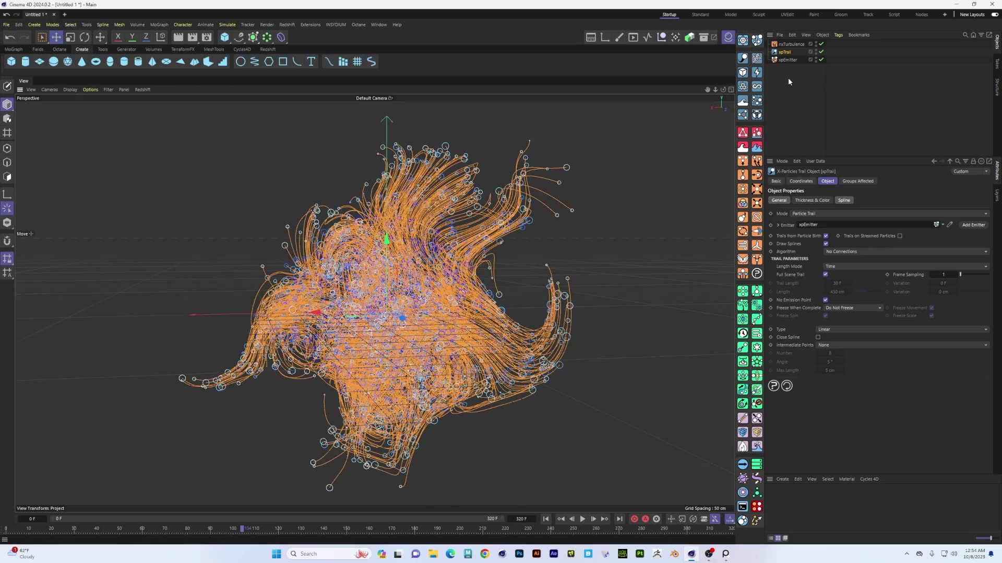
{"action": "left_click_drag", "start_coordinate": [444, 231], "coordinate": [423, 244], "text": "alt"}
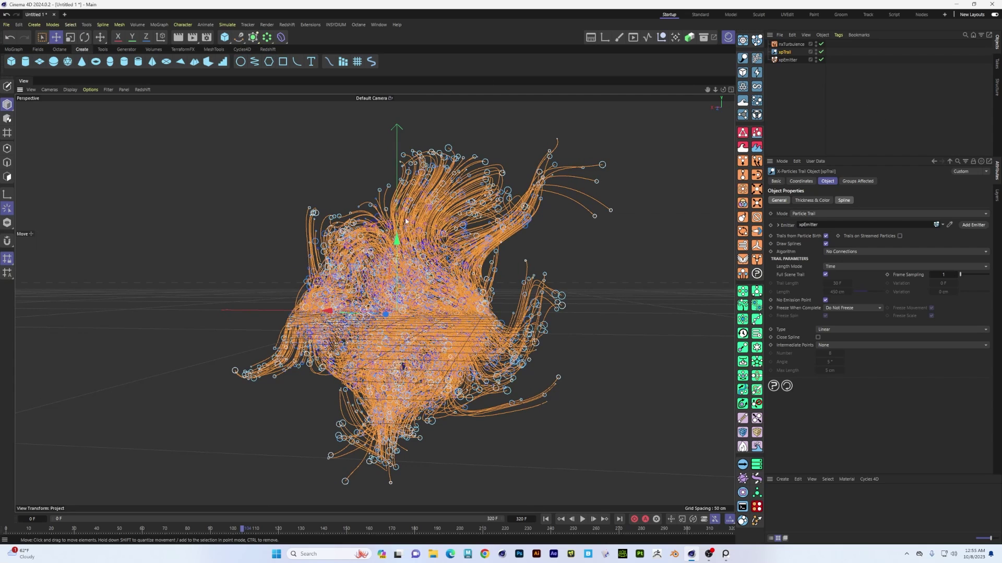
{"action": "left_click_drag", "start_coordinate": [448, 290], "coordinate": [468, 297], "text": "alt"}
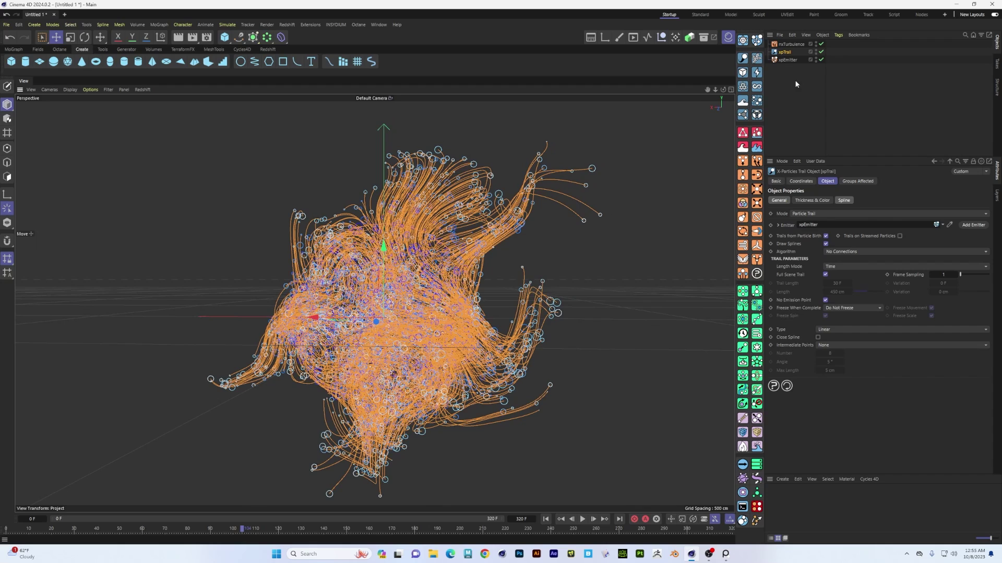
{"action": "right_click", "coordinate": [783, 52]}
{"action": "mouse_move", "coordinate": [832, 88]}
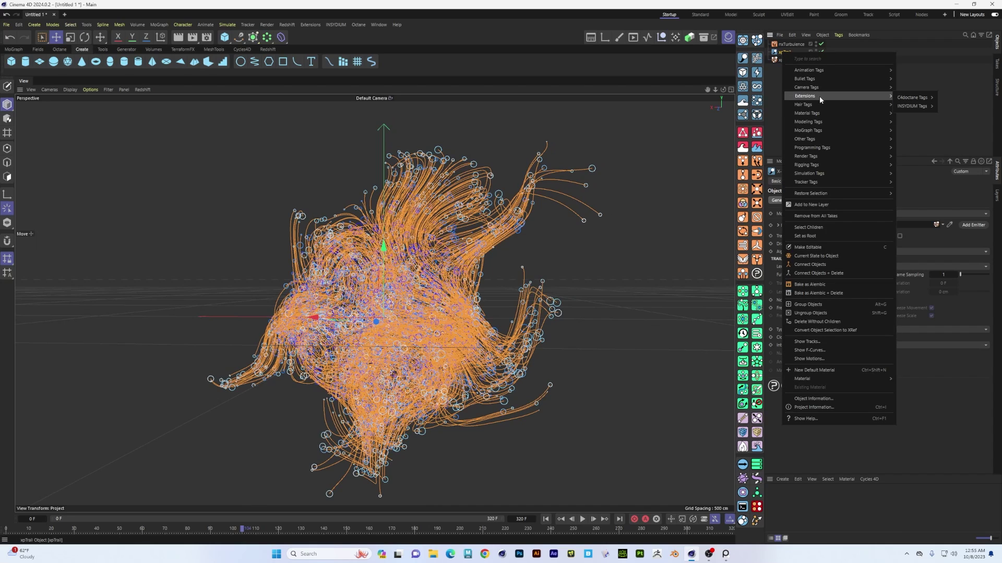
{"action": "left_click", "coordinate": [960, 123]}
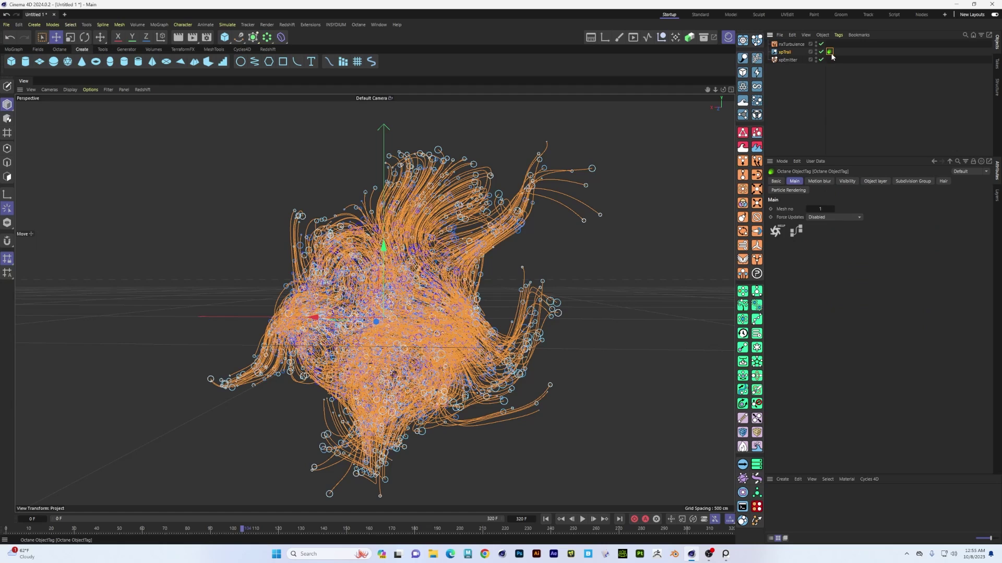
{"action": "left_click", "coordinate": [943, 181]}
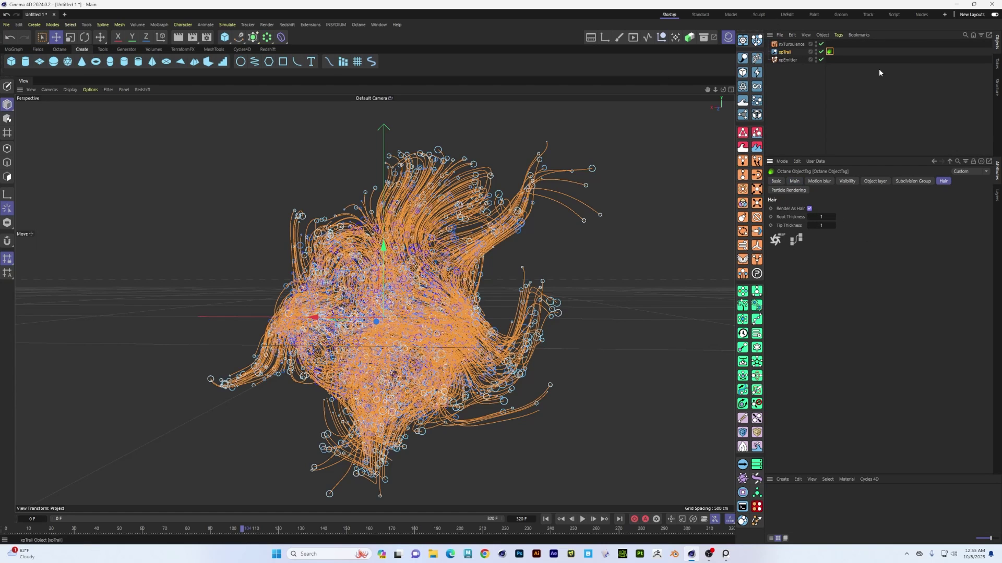
- Add a sphere primitive and set its radius to 1 cm
{"action": "left_click", "coordinate": [787, 59]}
{"action": "left_click", "coordinate": [53, 61]}
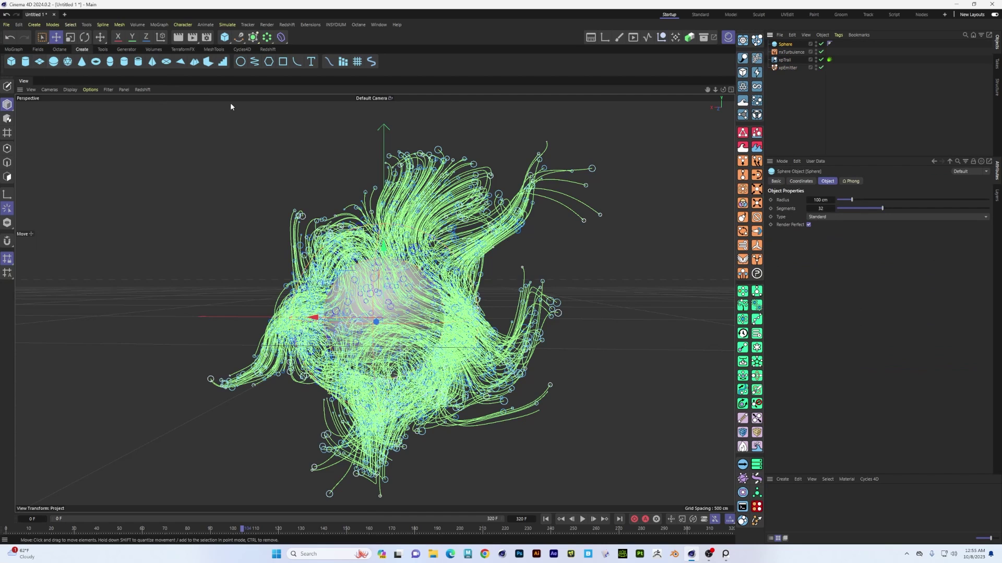
{"action": "left_click", "coordinate": [820, 200]}
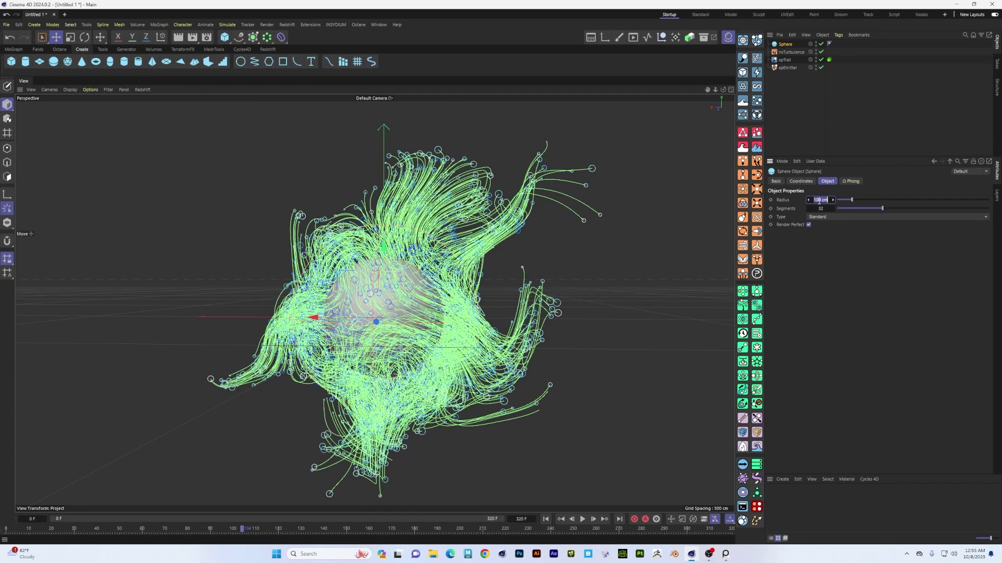
{"action": "type", "text": "1"}
{"action": "key", "text": "Return"}
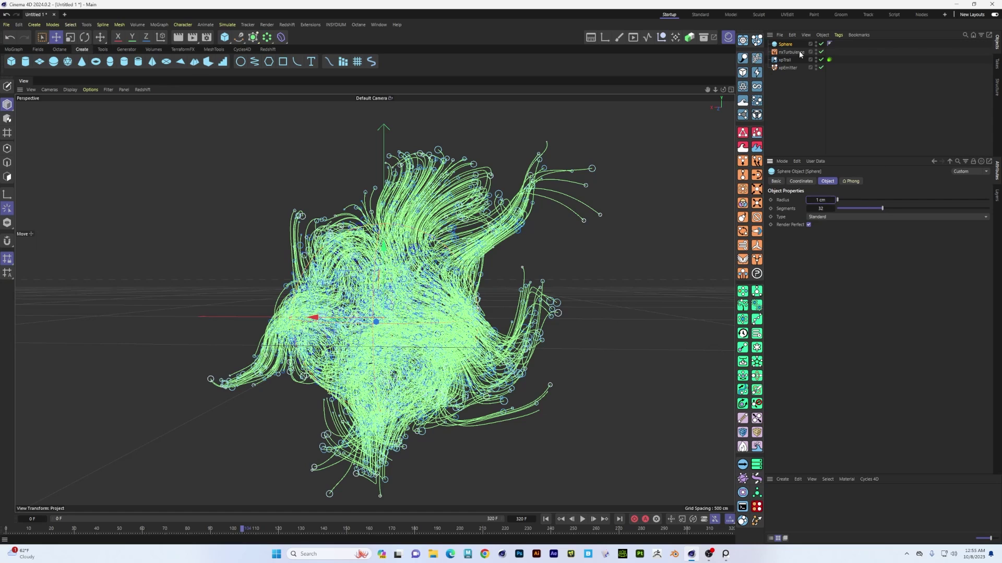
- Copy the xpTrail's Octane ObjectTag onto the xpEmitter
{"action": "left_click", "coordinate": [787, 68]}
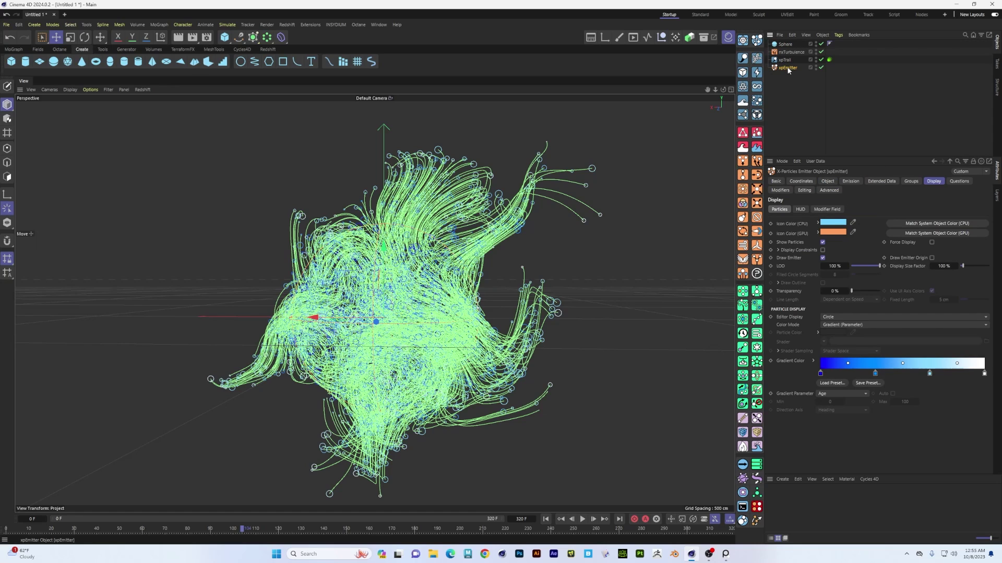
{"action": "left_click_drag", "start_coordinate": [832, 73], "coordinate": [830, 68], "text": "ctrl"}
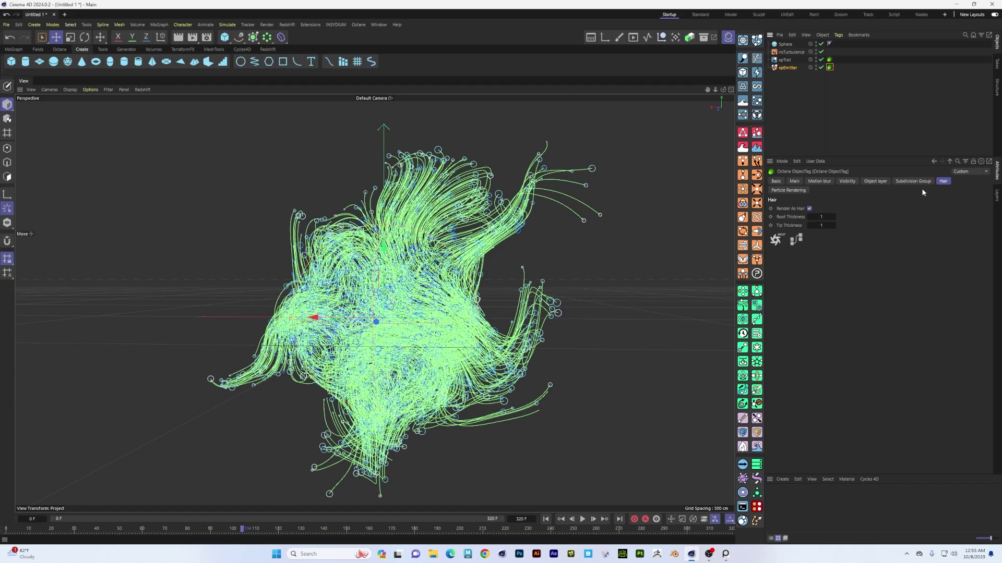
- Enable Geometry particle rendering in the xpEmitter's Octane ObjectTag and assign the Sphere as the particle geometry
{"action": "left_click", "coordinate": [788, 191]}
{"action": "left_click", "coordinate": [944, 181]}
{"action": "left_click", "coordinate": [788, 190]}
{"action": "left_click", "coordinate": [846, 200]}
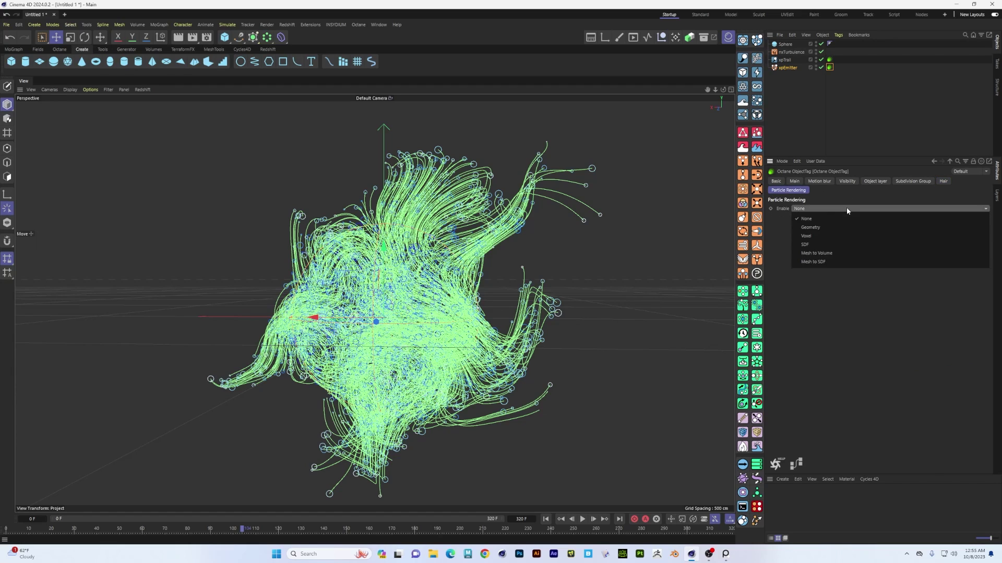
{"action": "left_click", "coordinate": [845, 221]}
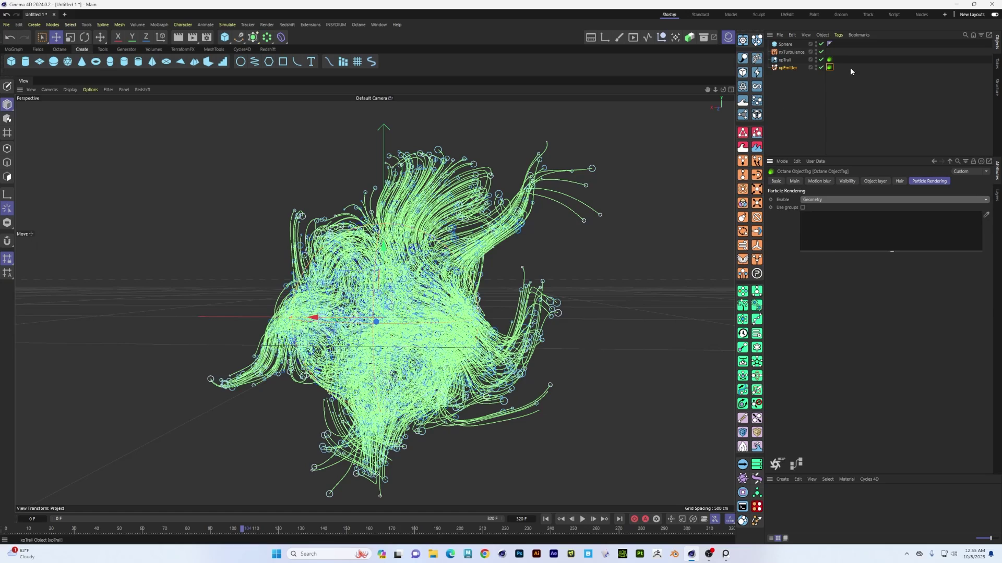
{"action": "left_click_drag", "start_coordinate": [785, 45], "coordinate": [851, 241]}
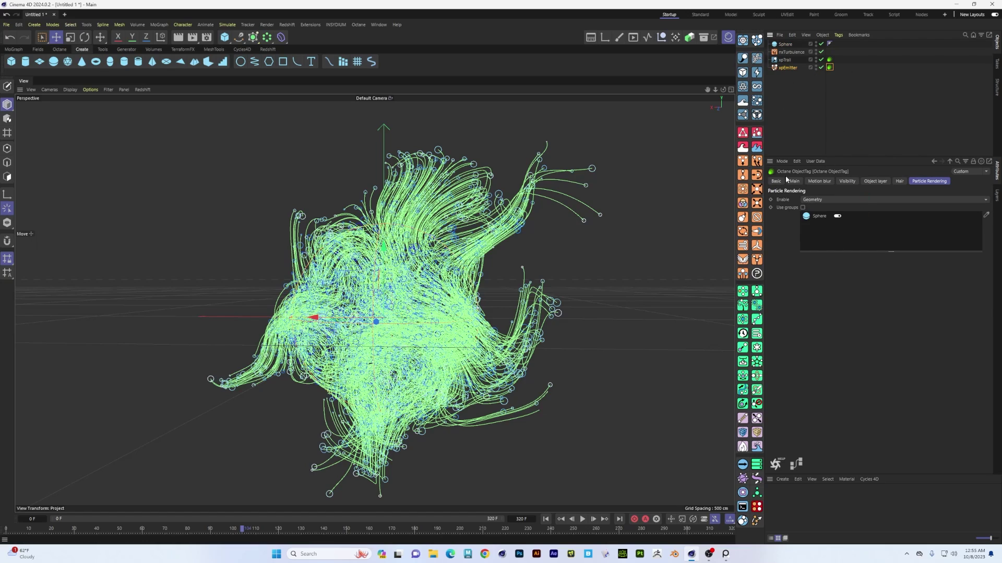
- Start an Octane live render and inspect the hair trails and particle spheres at different distances and angles
{"action": "left_click_drag", "start_coordinate": [470, 321], "coordinate": [441, 343], "text": "alt"}
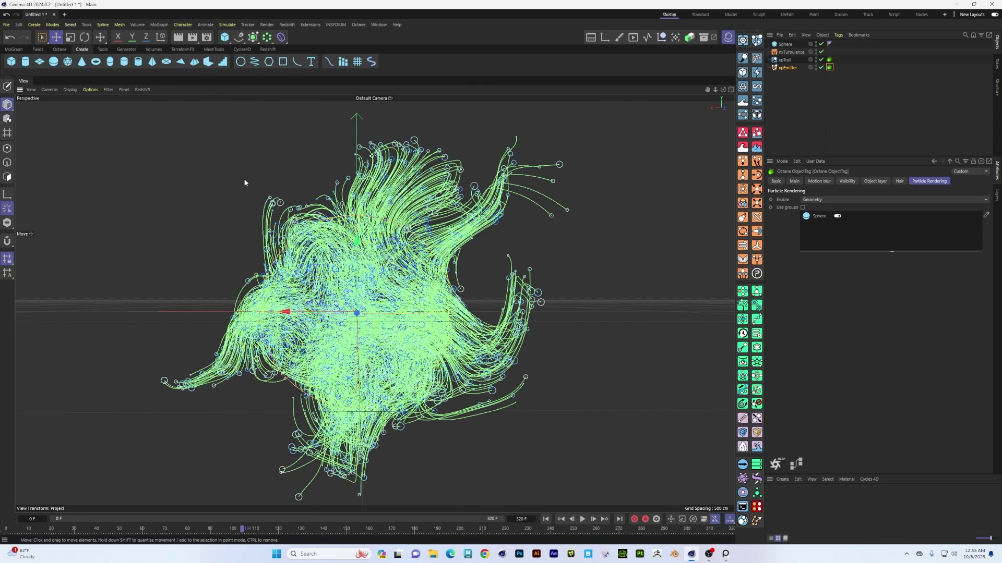
{"action": "left_click", "coordinate": [61, 50]}
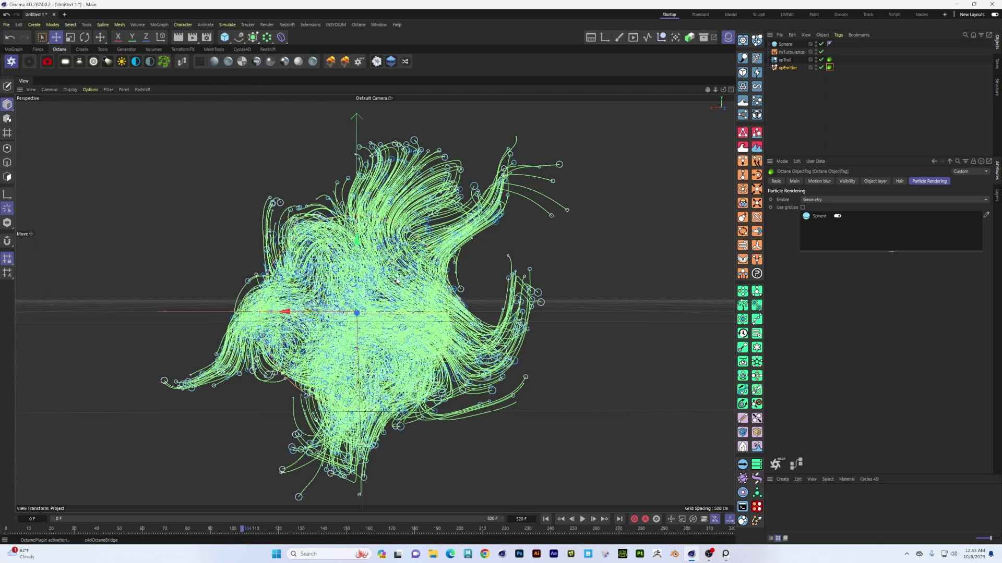
{"action": "left_click", "coordinate": [164, 173]}
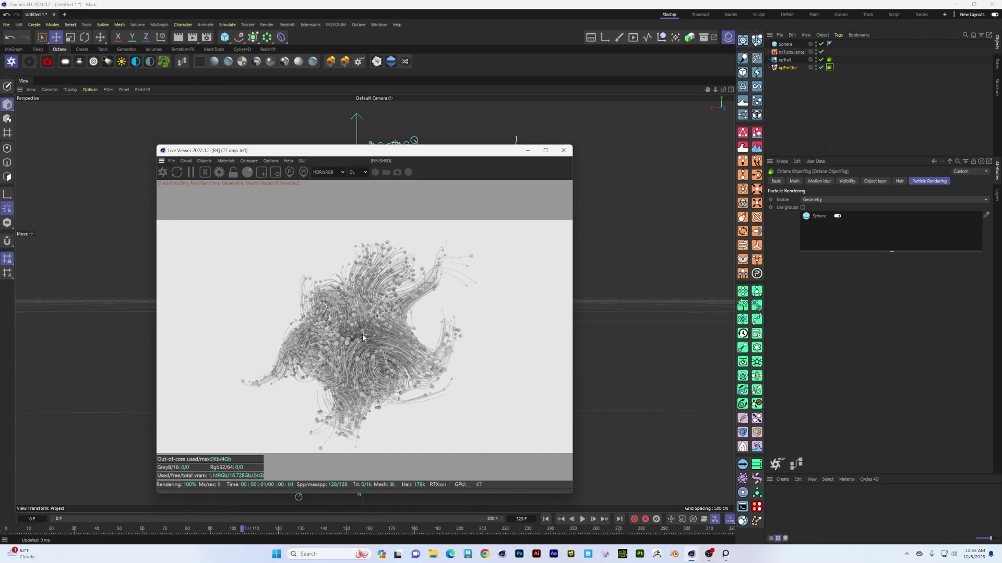
{"action": "scroll", "coordinate": [363, 338], "scroll_direction": "up", "scroll_amount": 5}
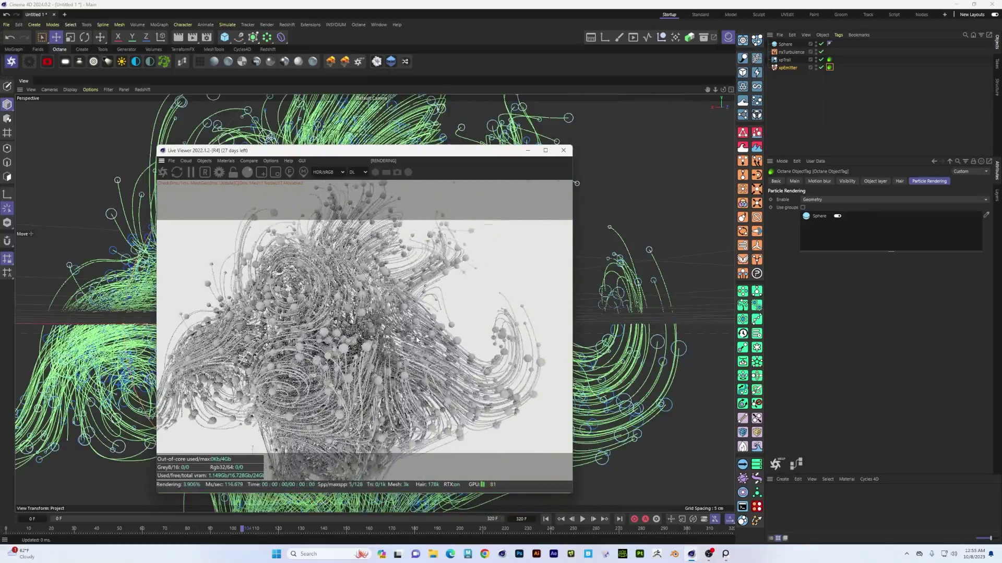
{"action": "scroll", "coordinate": [417, 340], "scroll_direction": "down", "scroll_amount": 5}
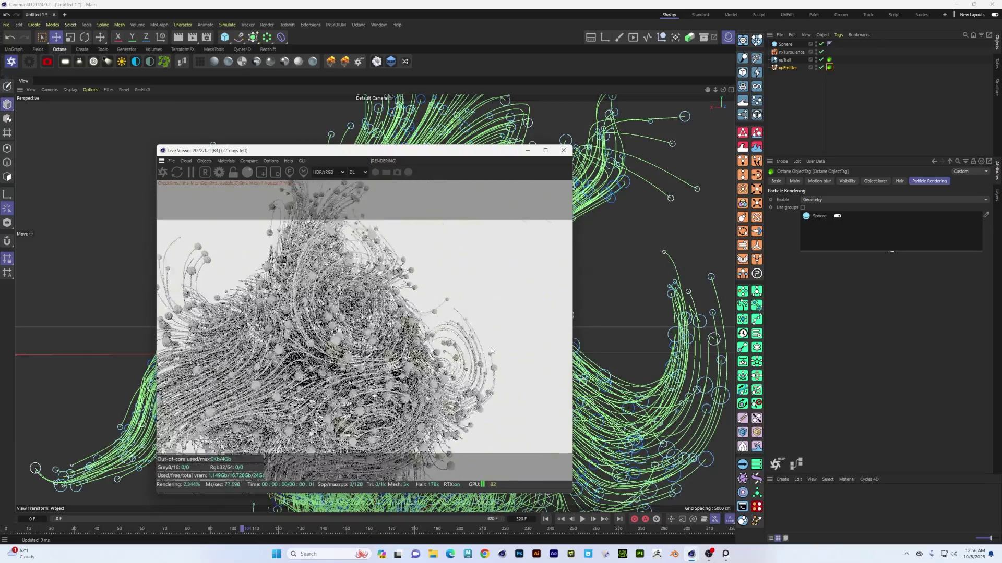
{"action": "scroll", "coordinate": [429, 329], "scroll_direction": "up", "scroll_amount": 5}
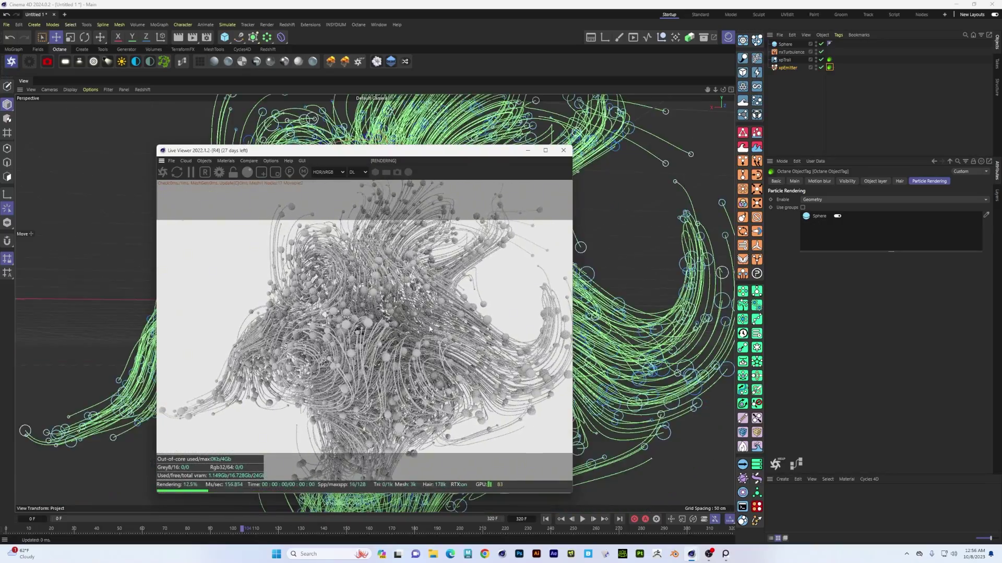
- Set the Octane render kernel to Path tracing with a maximum of 512 samples
{"action": "left_click", "coordinate": [219, 172]}
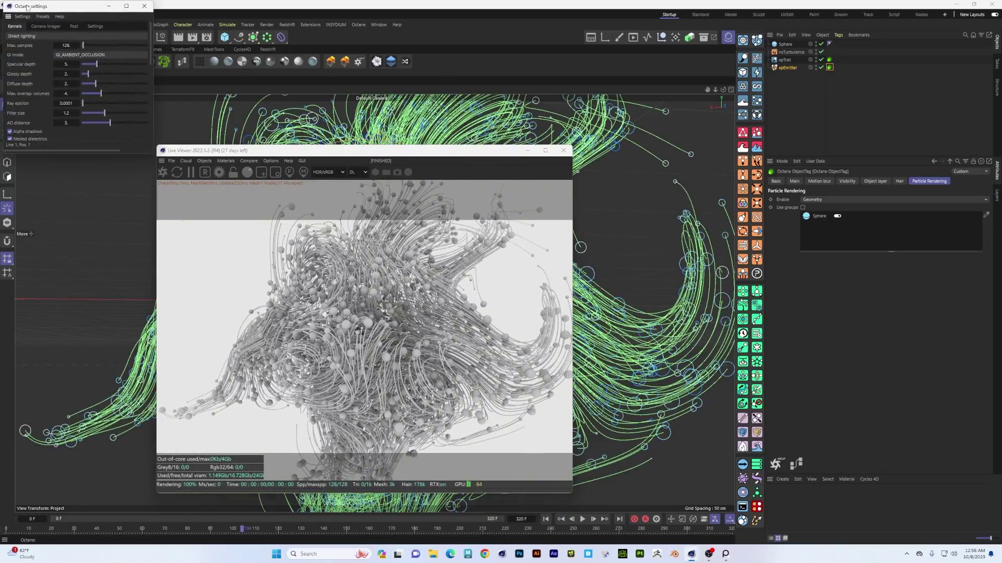
{"action": "left_click_drag", "start_coordinate": [80, 6], "coordinate": [292, 105]}
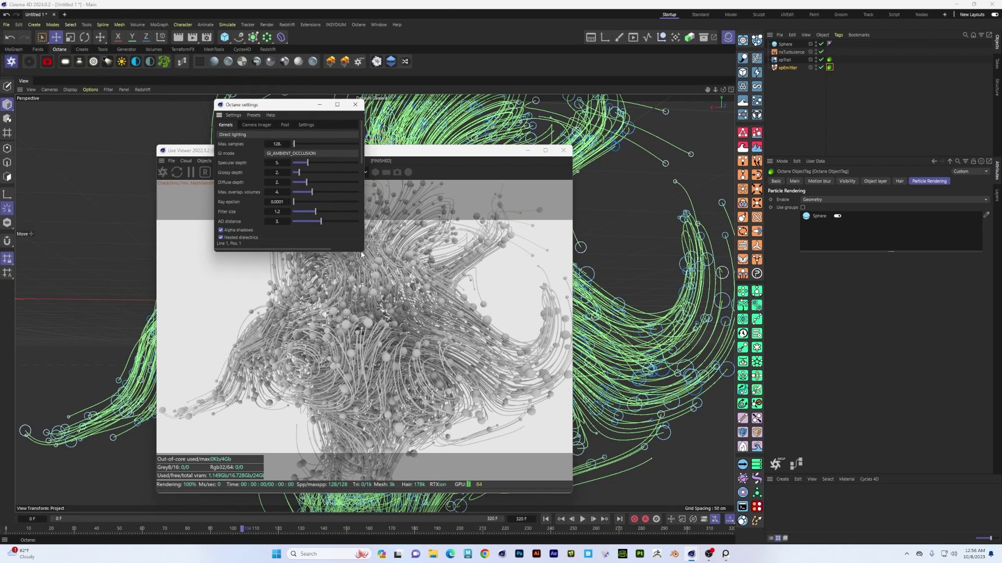
{"action": "left_click_drag", "start_coordinate": [360, 252], "coordinate": [496, 348]}
{"action": "left_click", "coordinate": [308, 134]}
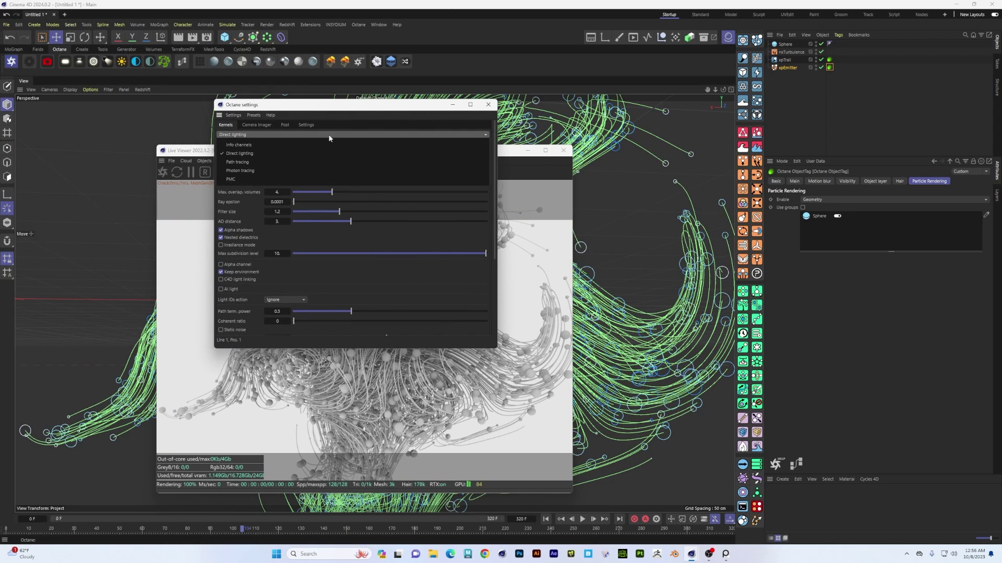
{"action": "left_click", "coordinate": [318, 162]}
{"action": "left_click", "coordinate": [275, 144]}
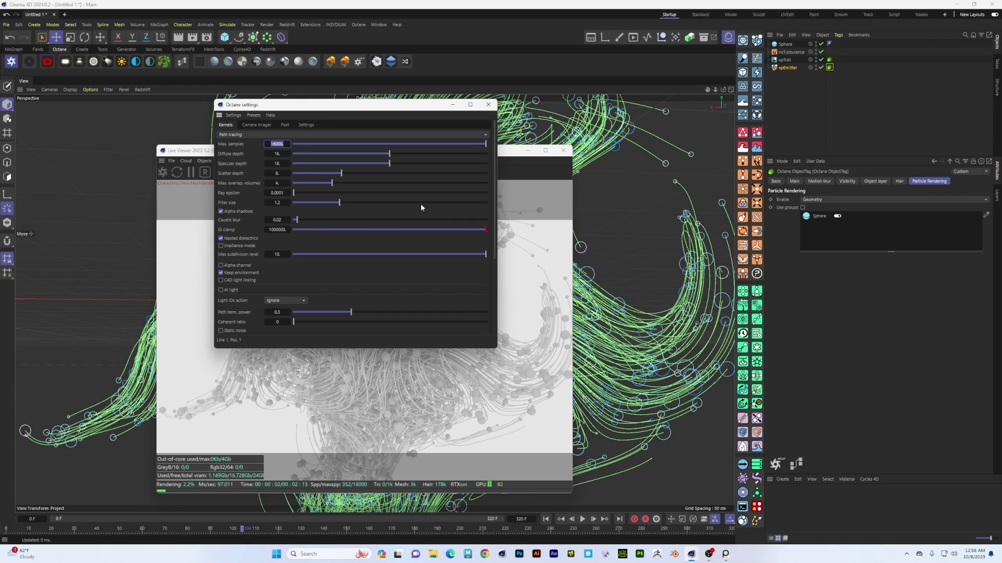
{"action": "type", "text": "512"}
{"action": "key", "text": "Return"}
- Set the Path tracing kernel's GI clamp to 10 and its parallel samples to 32
{"action": "left_click", "coordinate": [280, 233]}
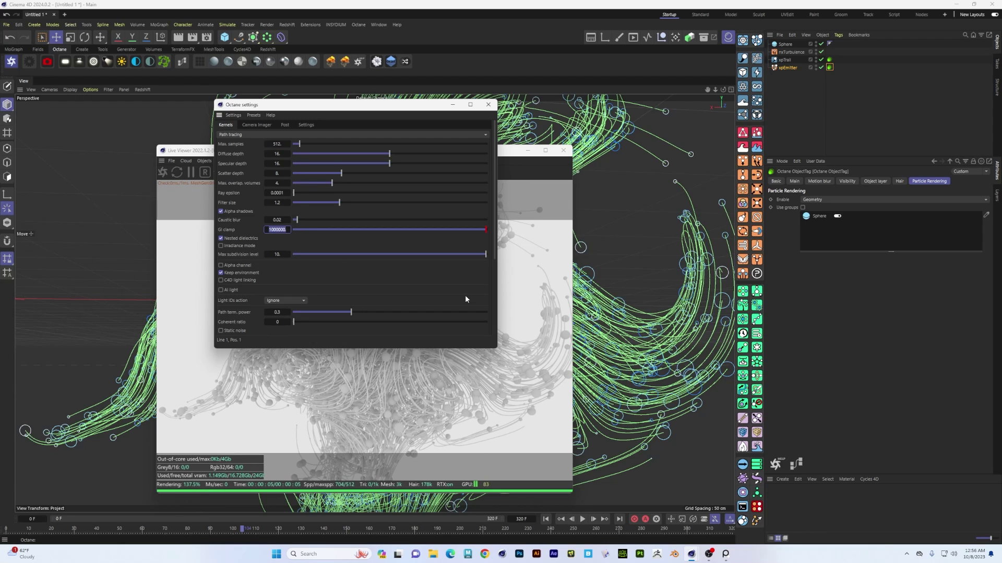
{"action": "type", "text": "10"}
{"action": "key", "text": "Return"}
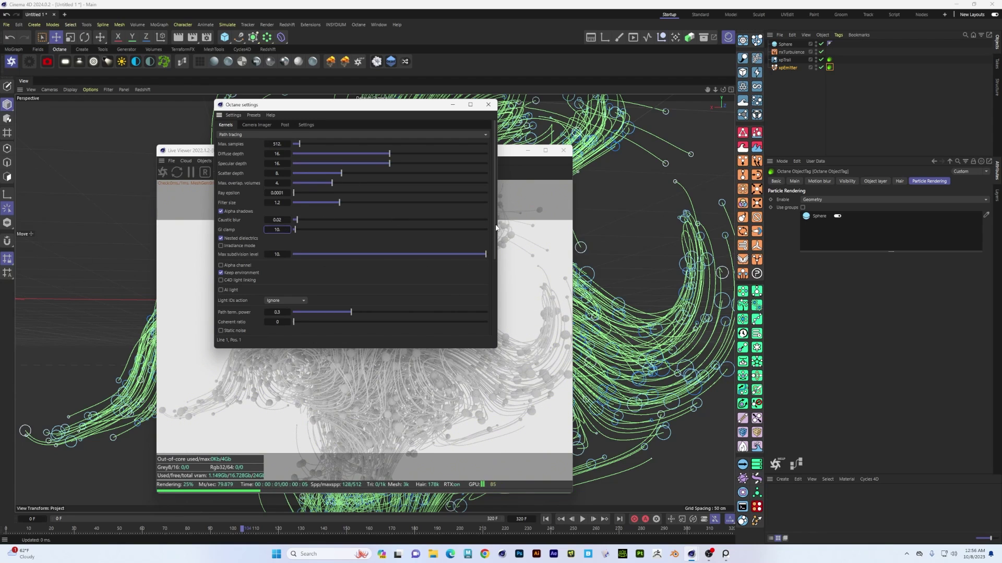
{"action": "left_click_drag", "start_coordinate": [496, 218], "coordinate": [495, 298]}
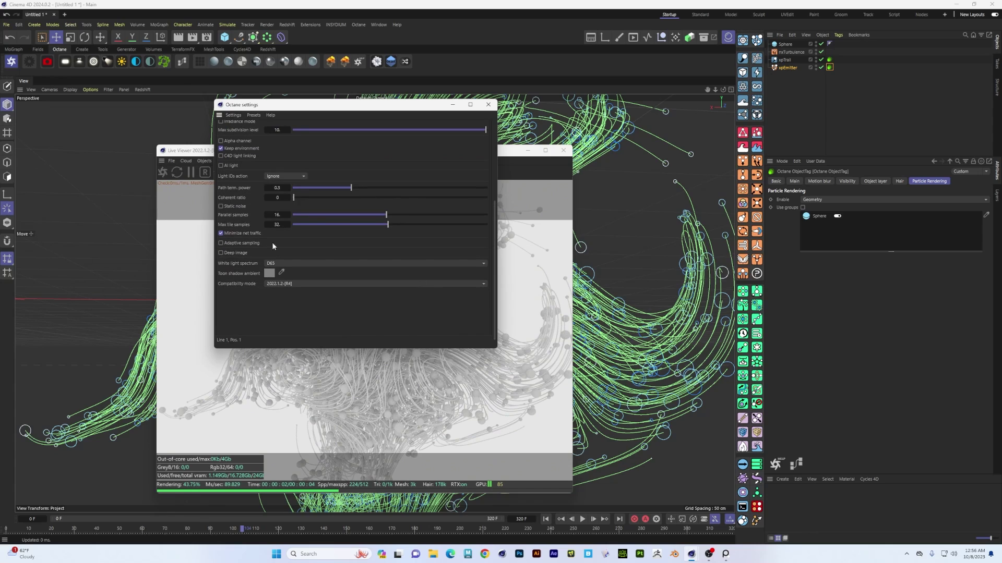
{"action": "left_click", "coordinate": [278, 215]}
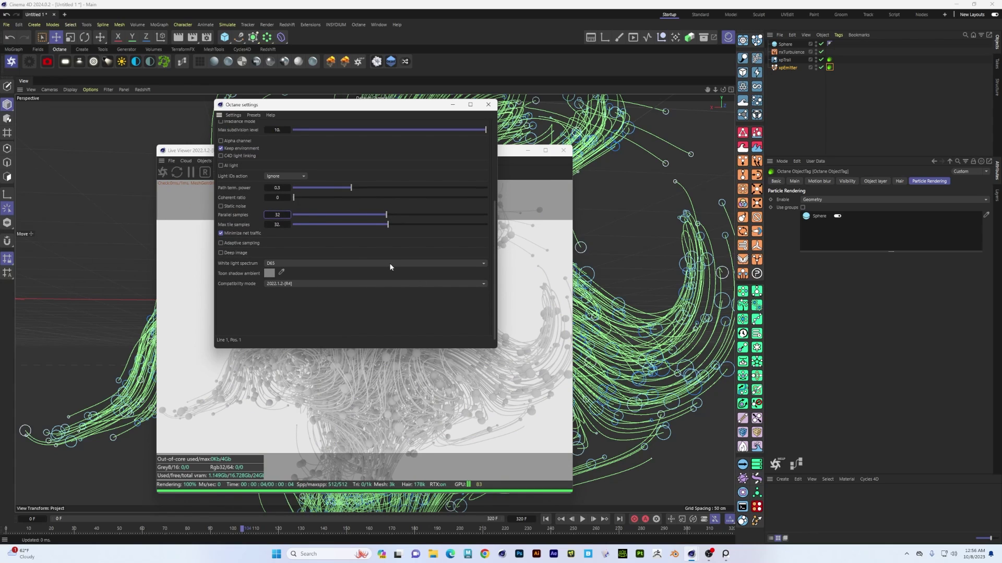
{"action": "key", "text": "Return"}
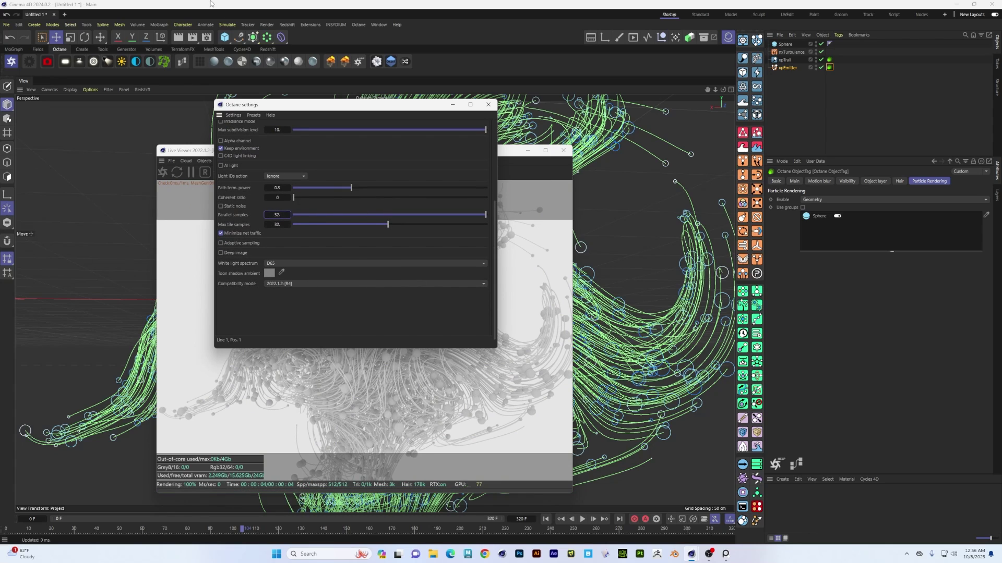
- Close the Octane settings, check the path-traced render from another angle, and close the Live Viewer
{"action": "left_click", "coordinate": [488, 105]}
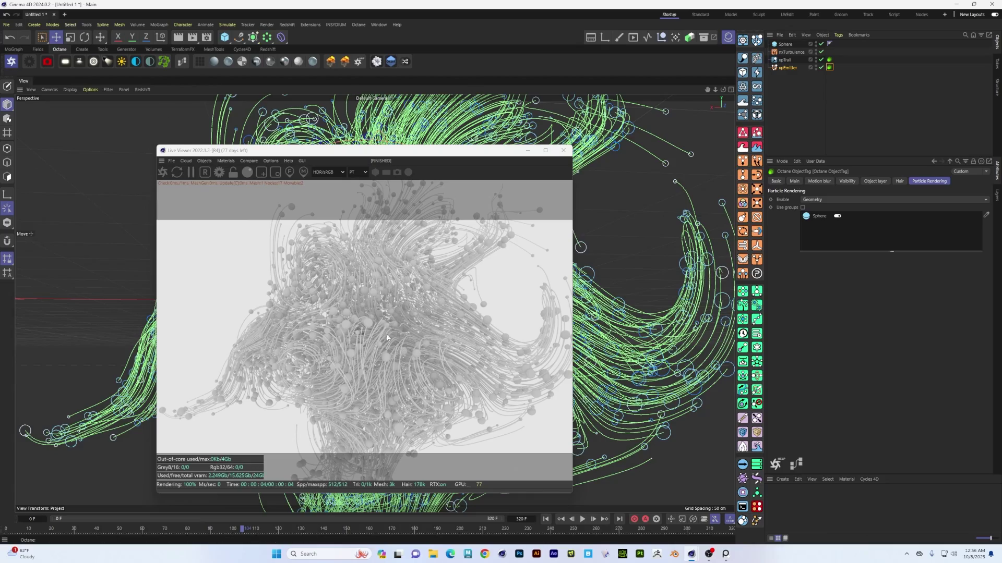
{"action": "left_click_drag", "start_coordinate": [387, 337], "coordinate": [346, 347]}
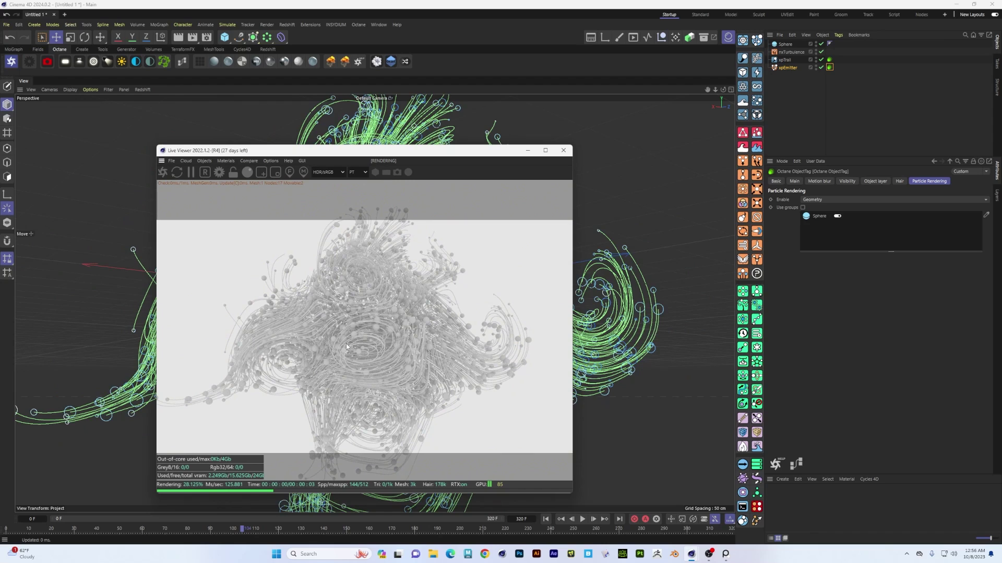
{"action": "left_click", "coordinate": [563, 151]}
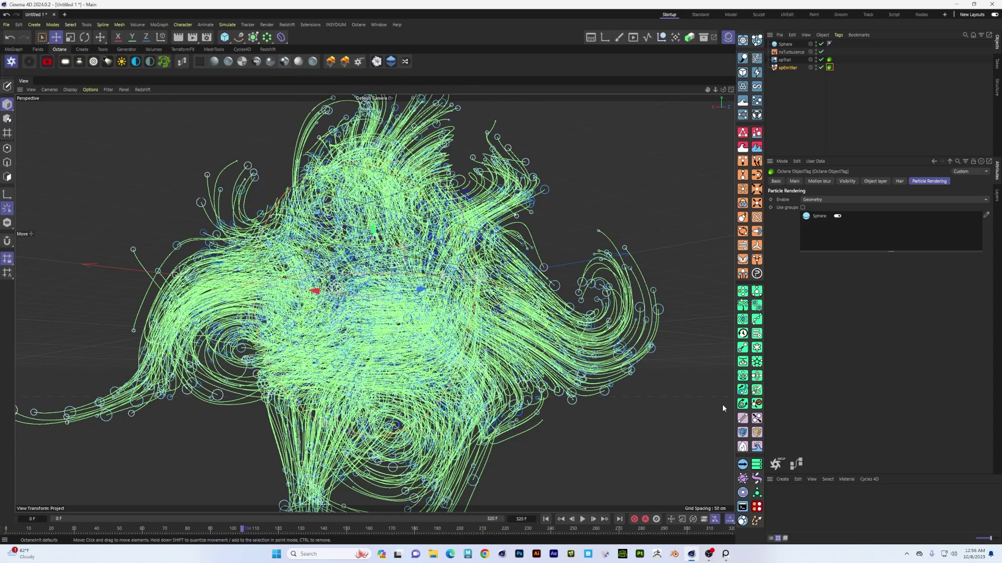
- Create two Octane Universal materials named Trails and Particles, and assign them to the xpTrail and the xpEmitter respectively
{"action": "left_click", "coordinate": [876, 514]}
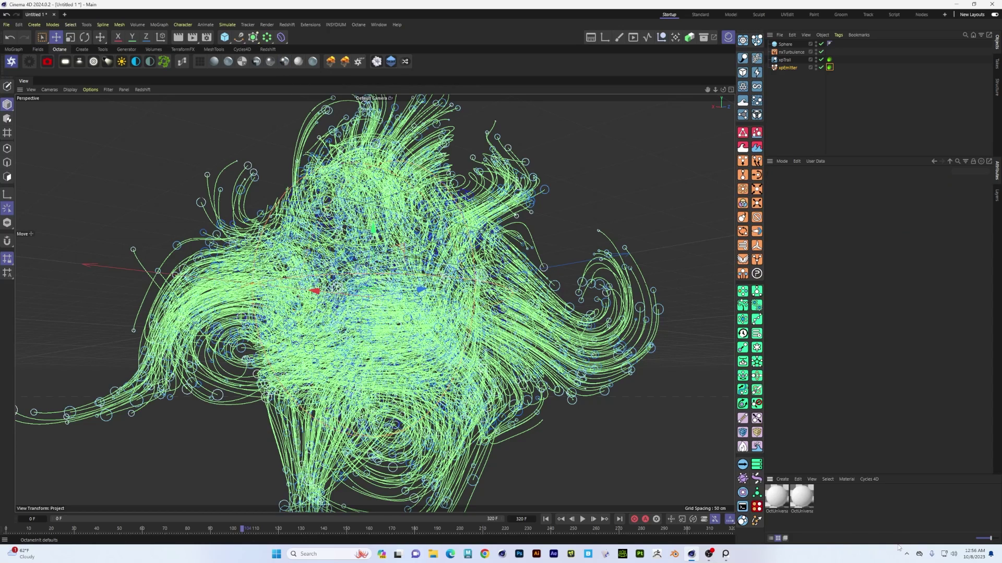
{"action": "double_click", "coordinate": [804, 512]}
{"action": "type", "text": "Trails"}
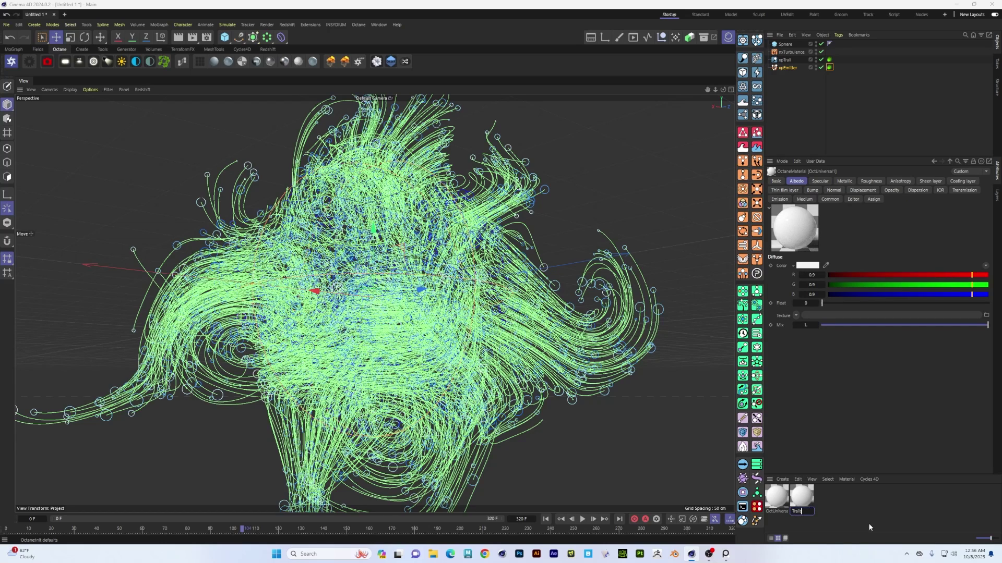
{"action": "key", "text": "Return"}
{"action": "double_click", "coordinate": [776, 511]}
{"action": "type", "text": "F"}
{"action": "type", "text": "articles"}
{"action": "key", "text": "Return"}
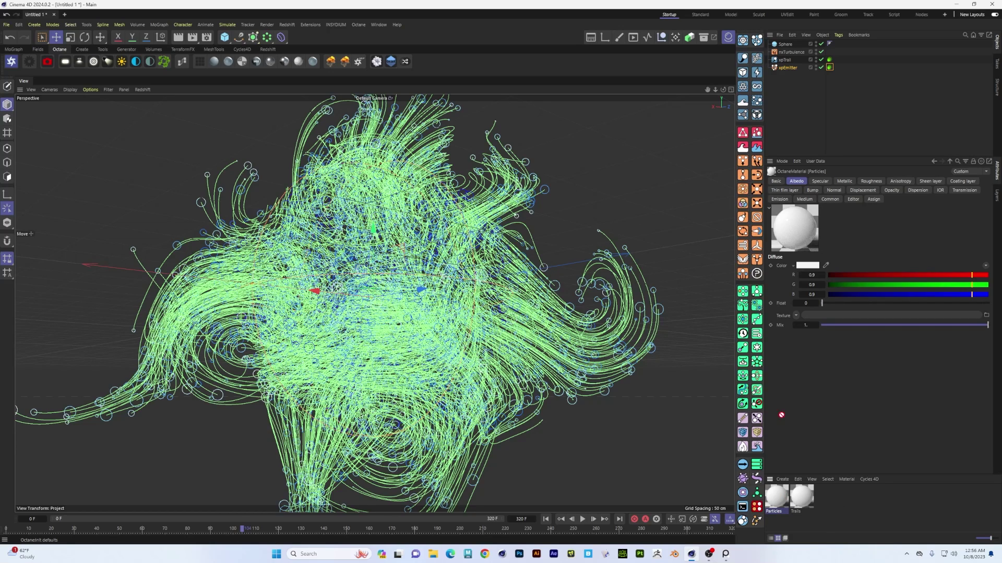
{"action": "left_click_drag", "start_coordinate": [792, 72], "coordinate": [790, 60]}
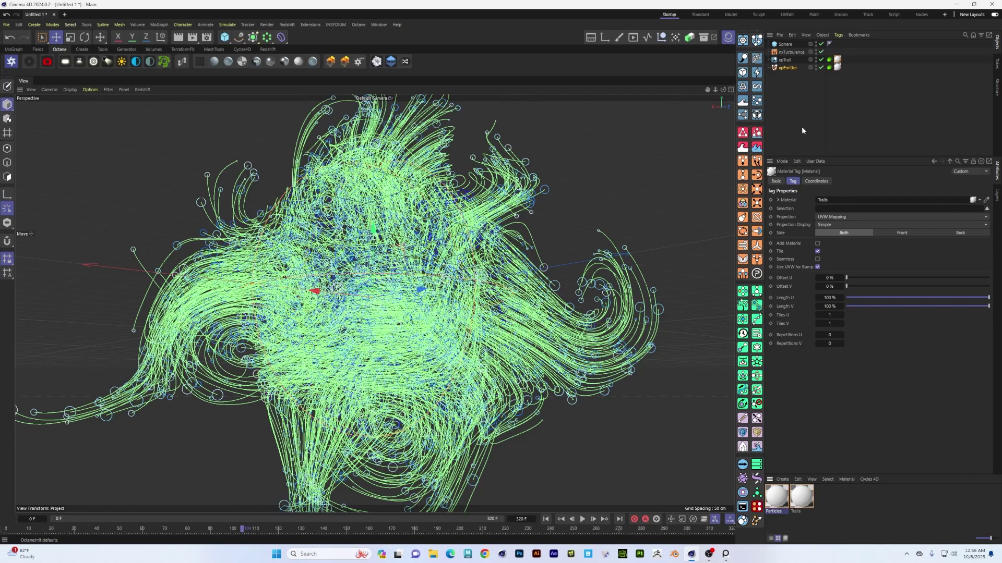
- Add an Attribute texture node to the Trails material in the Octane Node Editor and connect it to the Albedo input
{"action": "left_click", "coordinate": [808, 496]}
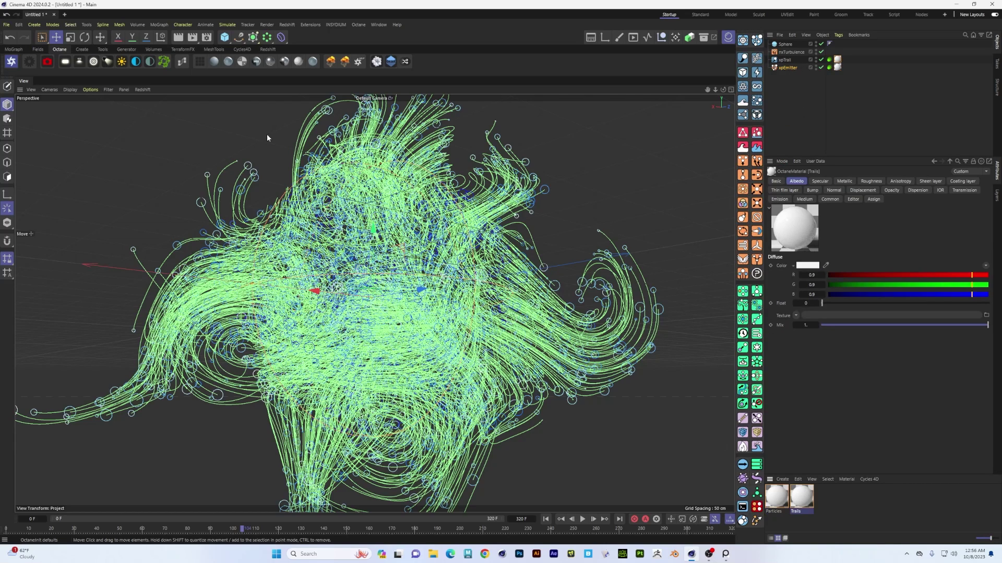
{"action": "left_click", "coordinate": [182, 61]}
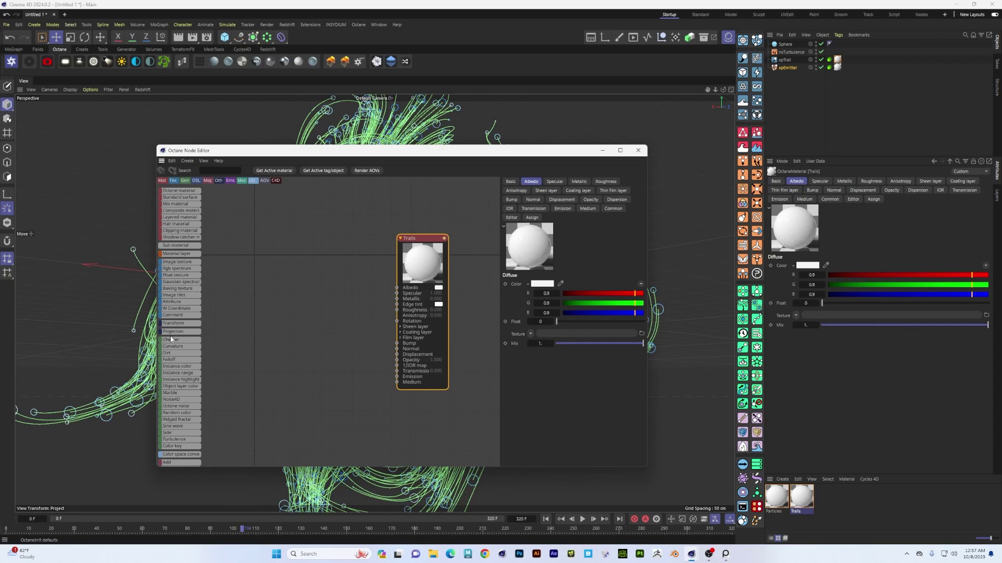
{"action": "left_click_drag", "start_coordinate": [325, 155], "coordinate": [528, 299]}
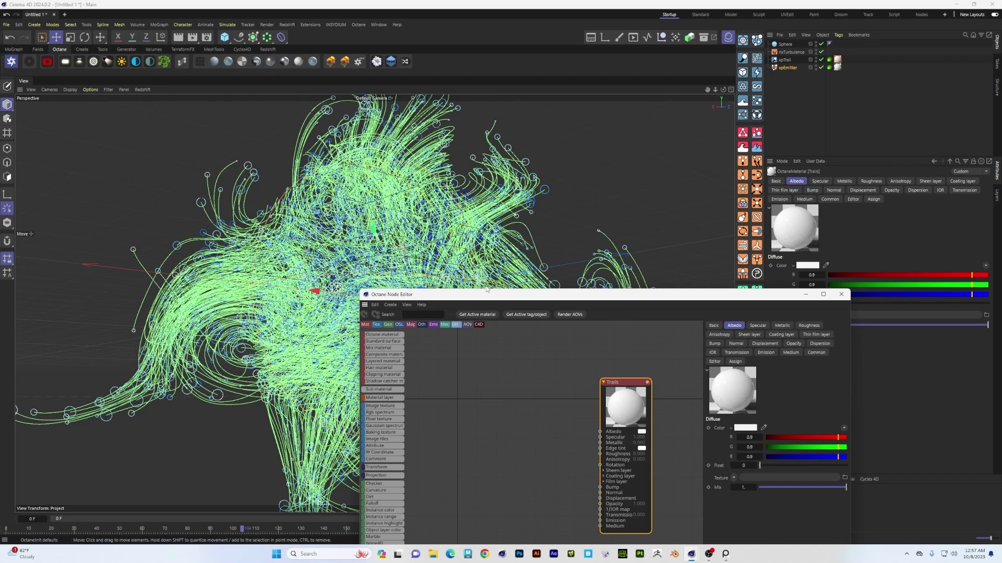
{"action": "left_click_drag", "start_coordinate": [486, 290], "coordinate": [356, 203]}
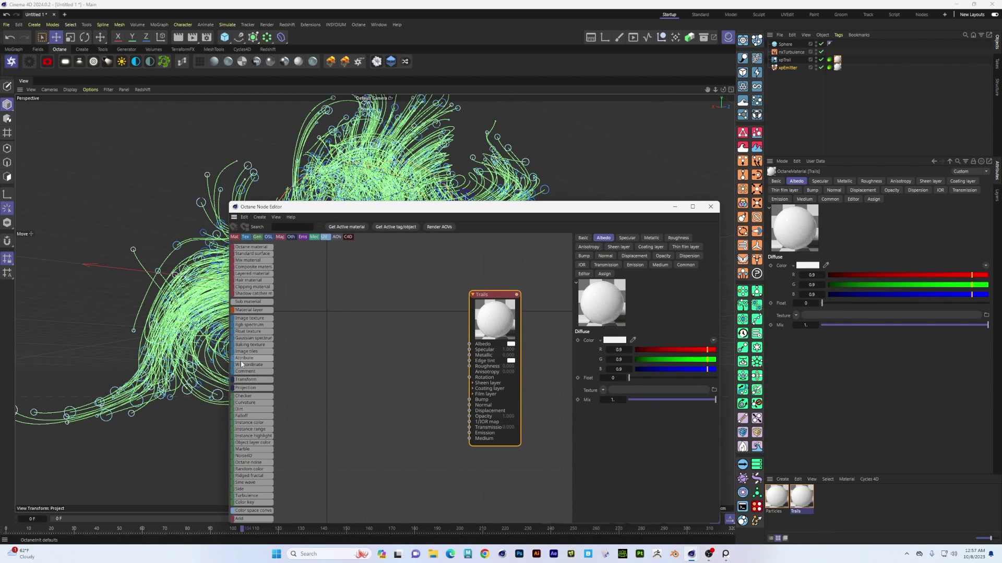
{"action": "left_click_drag", "start_coordinate": [312, 364], "coordinate": [366, 342]}
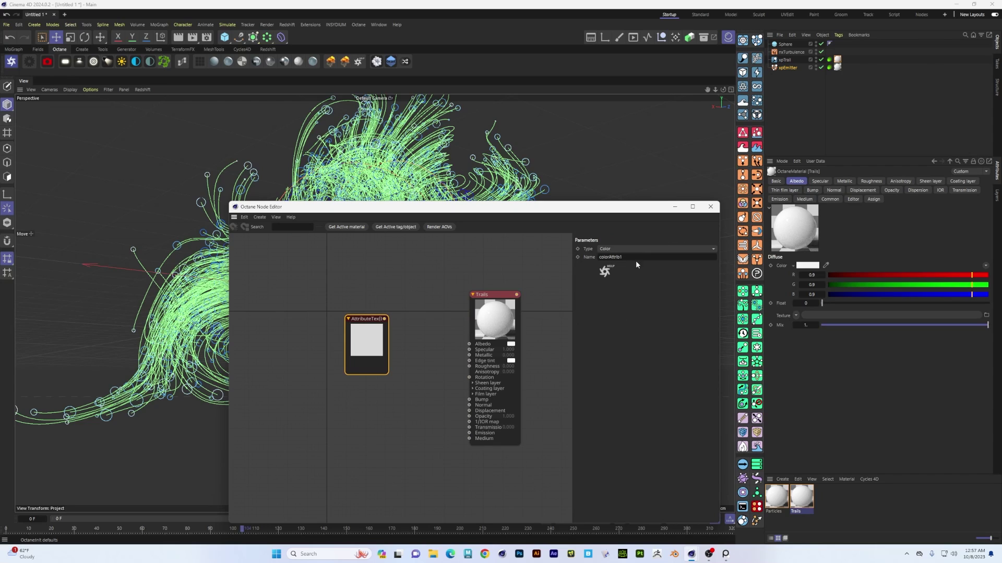
{"action": "left_click_drag", "start_coordinate": [349, 348], "coordinate": [360, 345]}
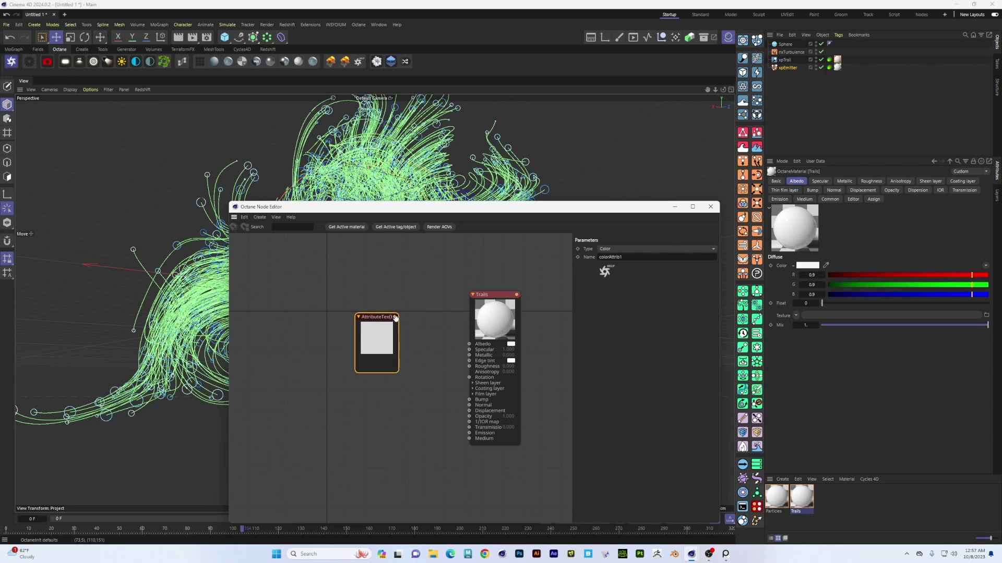
{"action": "left_click_drag", "start_coordinate": [395, 317], "coordinate": [469, 345]}
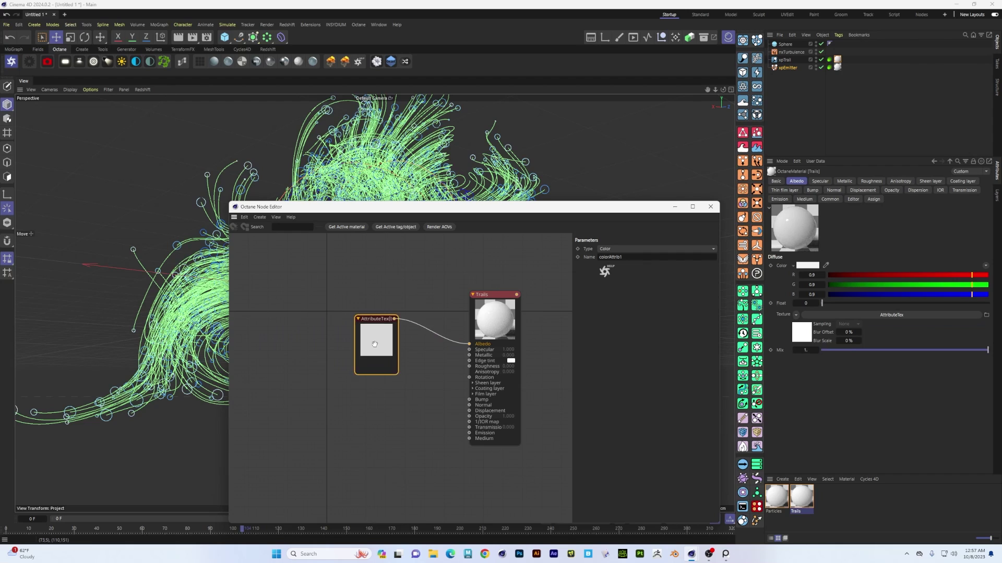
{"action": "left_click_drag", "start_coordinate": [390, 355], "coordinate": [381, 369]}
{"action": "left_click_drag", "start_coordinate": [490, 295], "coordinate": [495, 284]}
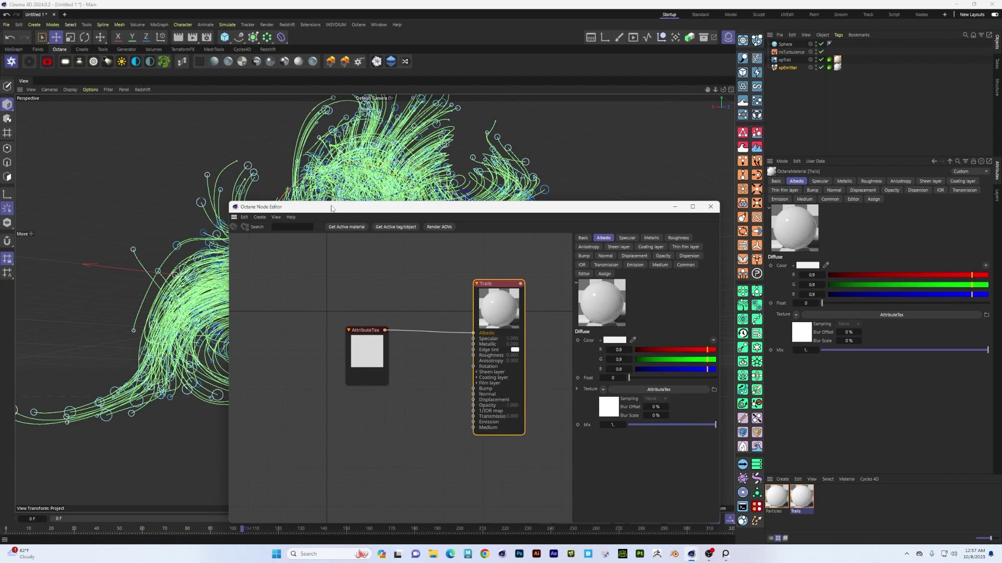
- Run the live render to check the trail colours, close it, and bring the node editor back into view
{"action": "left_click_drag", "start_coordinate": [354, 210], "coordinate": [512, 213]}
{"action": "left_click", "coordinate": [10, 61]}
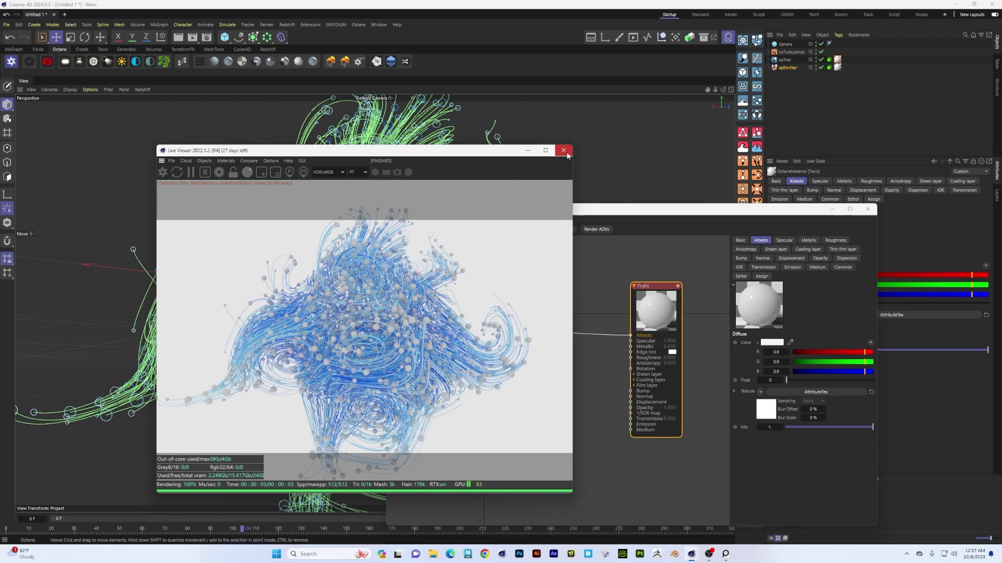
{"action": "left_click", "coordinate": [563, 150]}
{"action": "left_click_drag", "start_coordinate": [659, 214], "coordinate": [412, 160]}
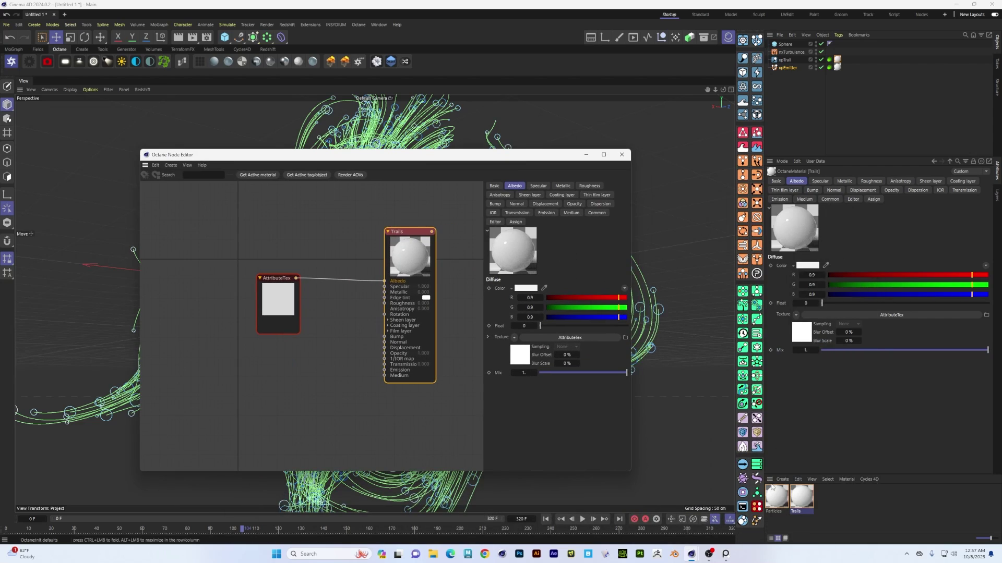
- Move the Particles material assignment from the xpEmitter to the Sphere, and load that material into the Octane Node Editor
{"action": "left_click", "coordinate": [833, 191]}
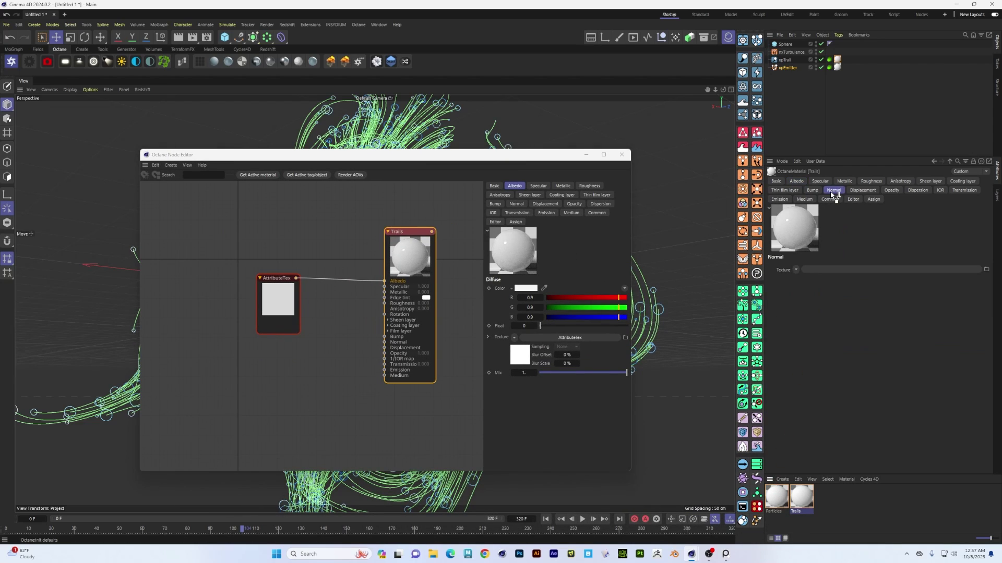
{"action": "left_click_drag", "start_coordinate": [774, 492], "coordinate": [837, 44]}
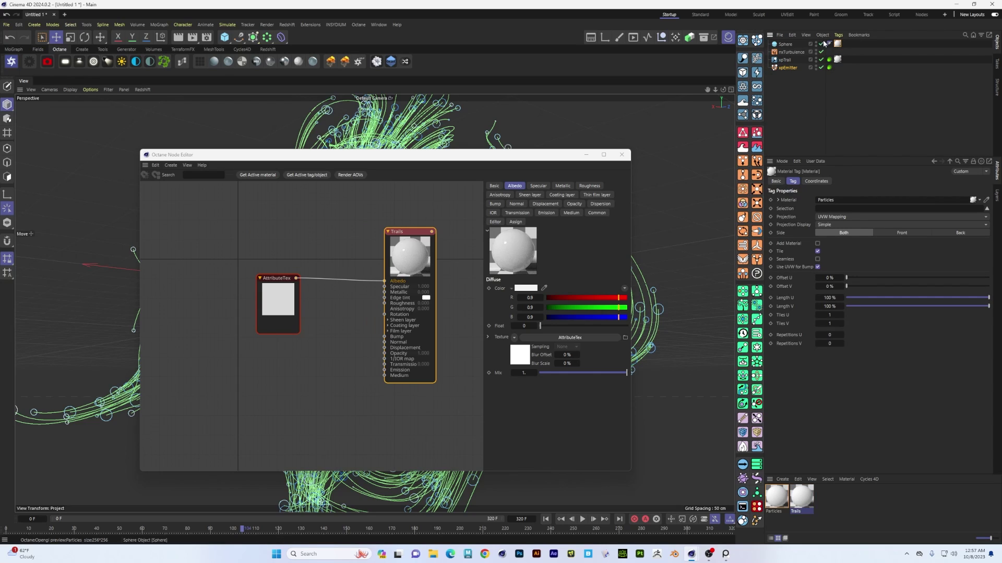
{"action": "left_click", "coordinate": [776, 497]}
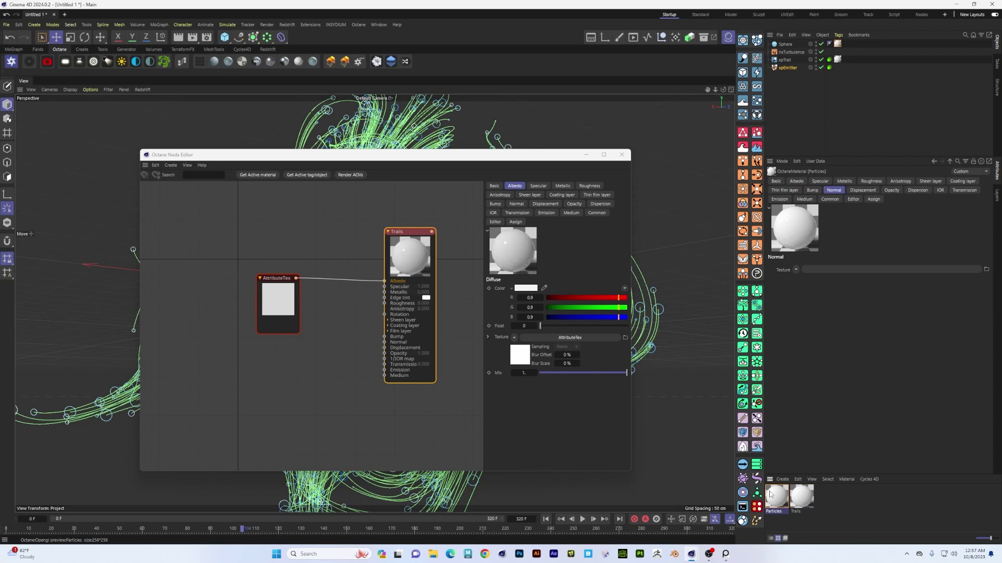
{"action": "left_click_drag", "start_coordinate": [272, 289], "coordinate": [424, 266]}
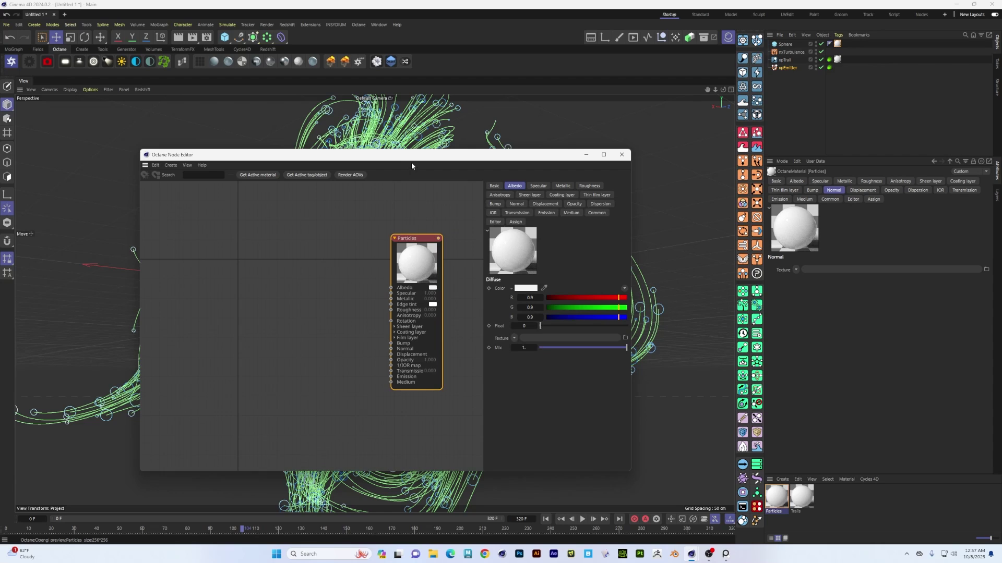
- Add an Instance Color node with xpEmitter as its colour source and connect it to the Particles material's Albedo
{"action": "left_click_drag", "start_coordinate": [412, 155], "coordinate": [467, 139]}
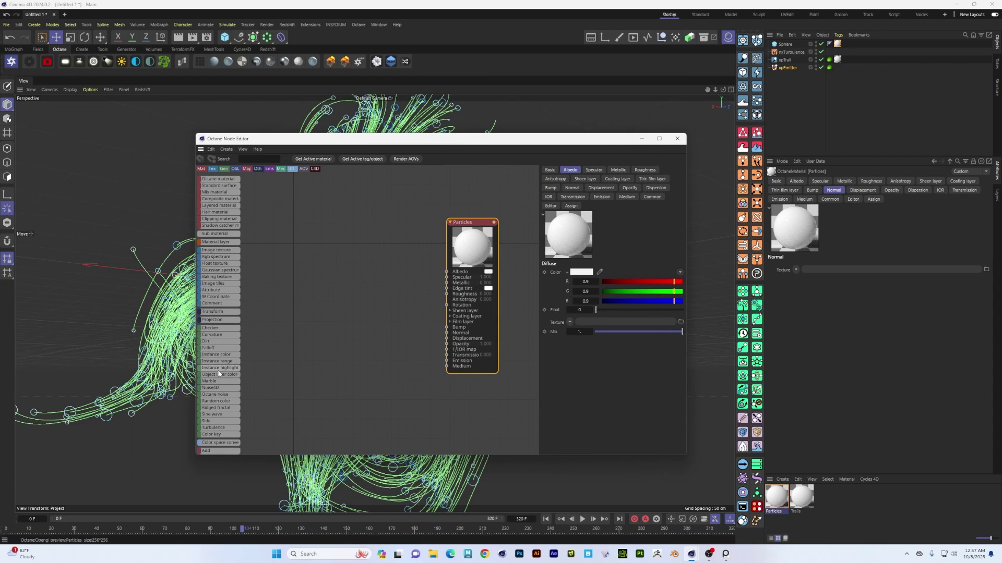
{"action": "scroll", "coordinate": [225, 342], "scroll_direction": "down", "scroll_amount": 1}
{"action": "left_click_drag", "start_coordinate": [223, 336], "coordinate": [341, 271]}
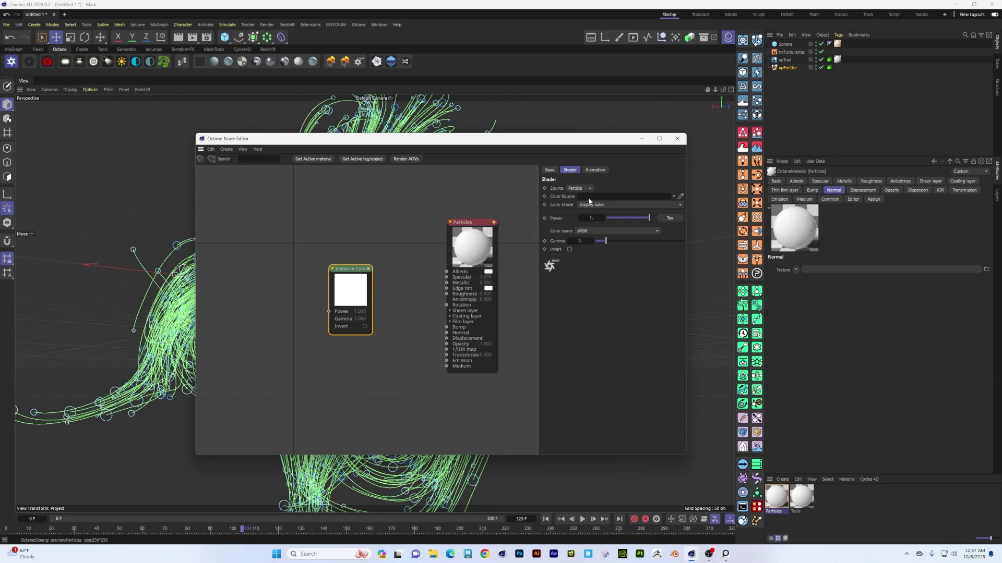
{"action": "left_click_drag", "start_coordinate": [788, 67], "coordinate": [634, 196]}
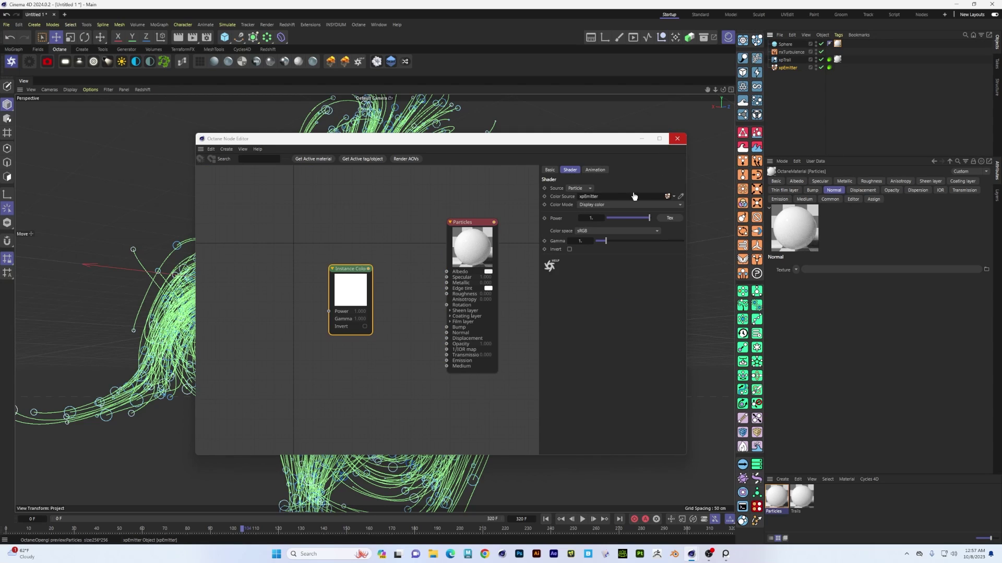
{"action": "left_click_drag", "start_coordinate": [368, 269], "coordinate": [446, 271]}
- Start the live render to check the particle colours and arrange the node editor for further editing
{"action": "left_click_drag", "start_coordinate": [366, 143], "coordinate": [585, 254]}
{"action": "left_click", "coordinate": [11, 61]}
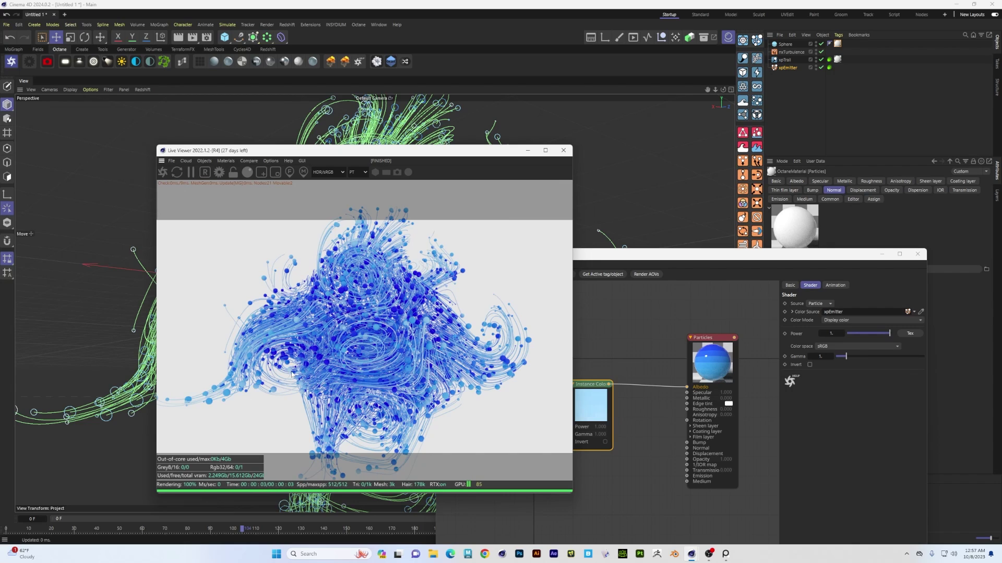
{"action": "left_click_drag", "start_coordinate": [833, 264], "coordinate": [544, 324]}
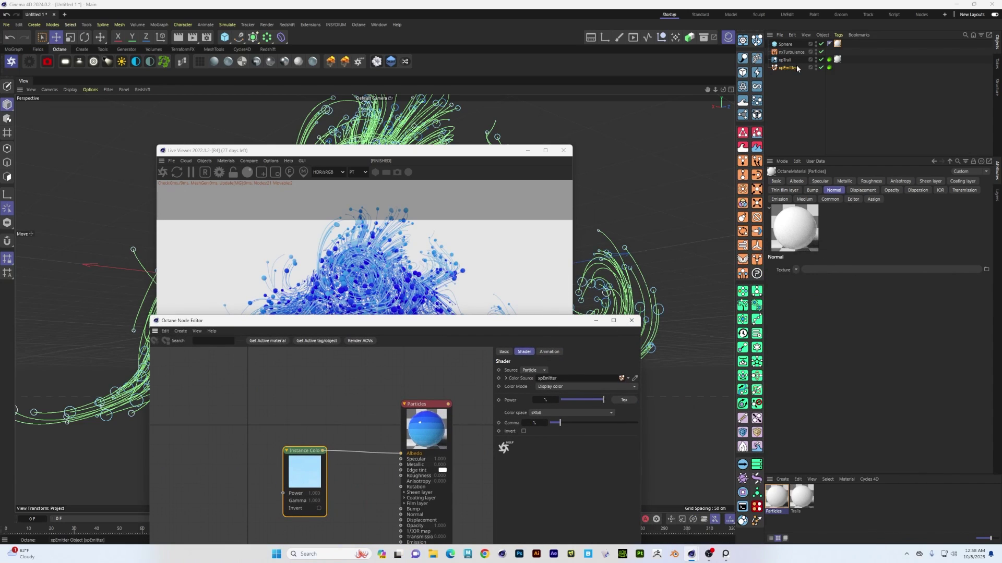
{"action": "left_click_drag", "start_coordinate": [390, 324], "coordinate": [614, 169]}
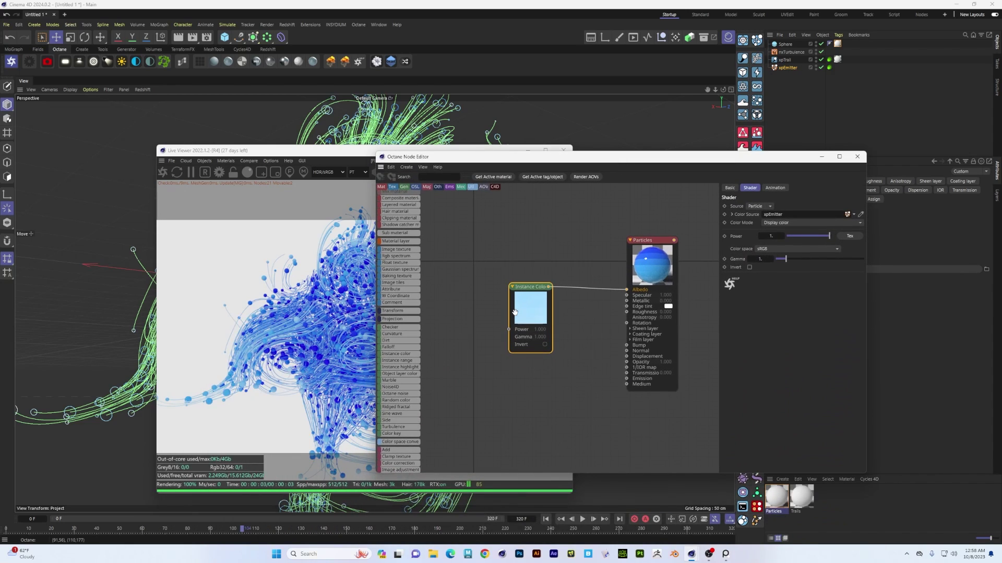
{"action": "left_click_drag", "start_coordinate": [529, 287], "coordinate": [564, 289]}
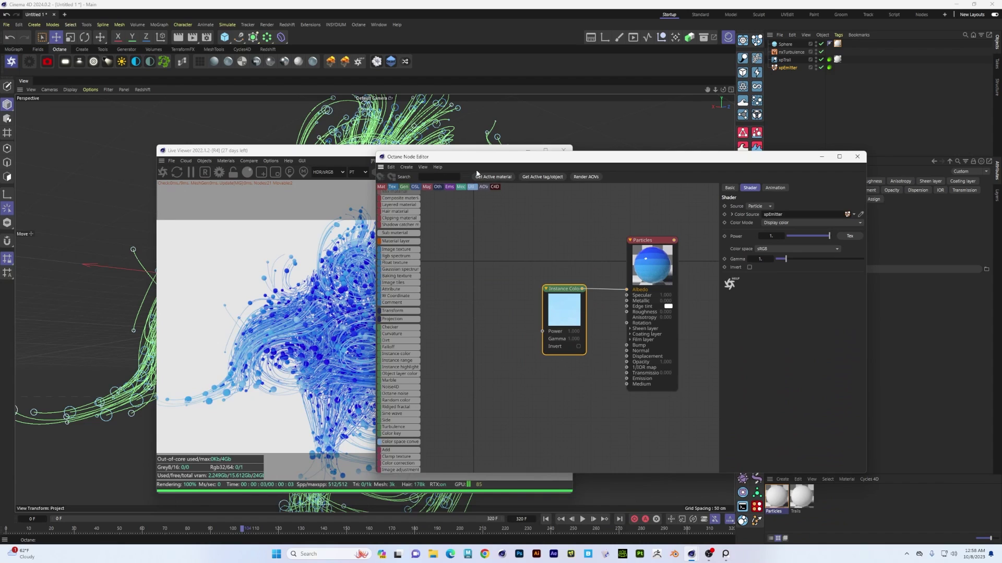
{"action": "left_click_drag", "start_coordinate": [478, 160], "coordinate": [510, 145]}
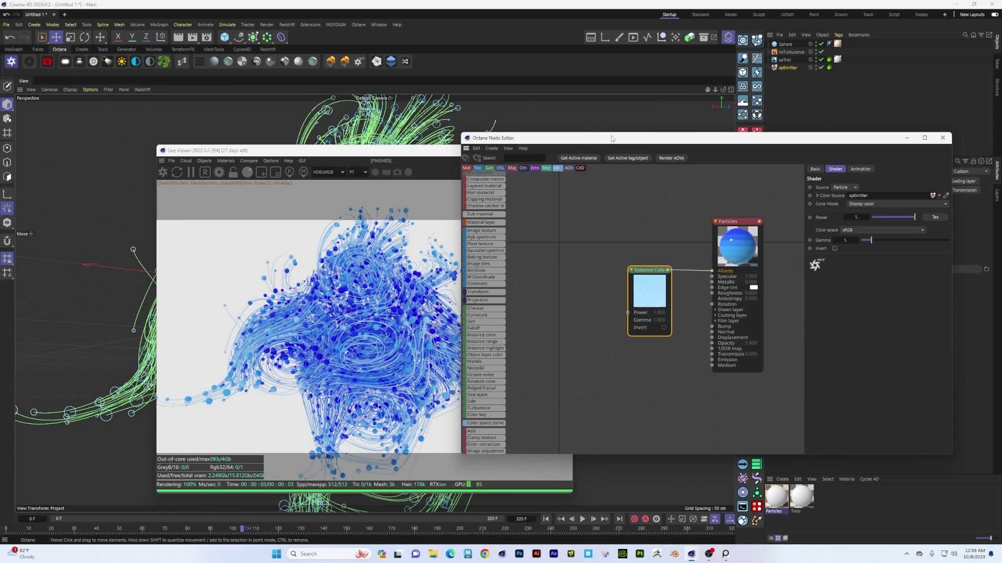
{"action": "left_click_drag", "start_coordinate": [612, 137], "coordinate": [450, 100]}
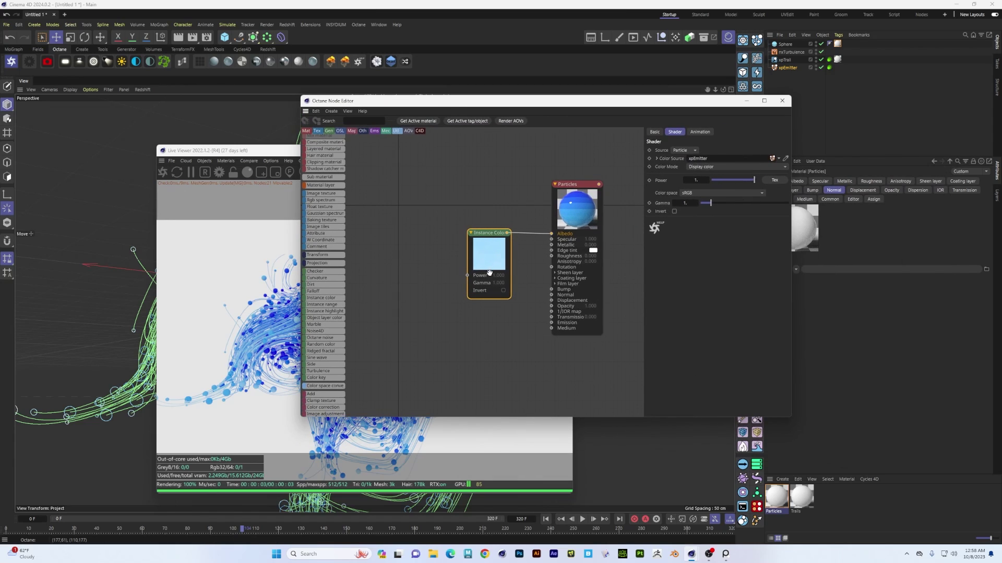
- Move the Instance Color node aside and connect a Random Color node to the Particles Albedo in its place
{"action": "left_click_drag", "start_coordinate": [486, 254], "coordinate": [395, 195]}
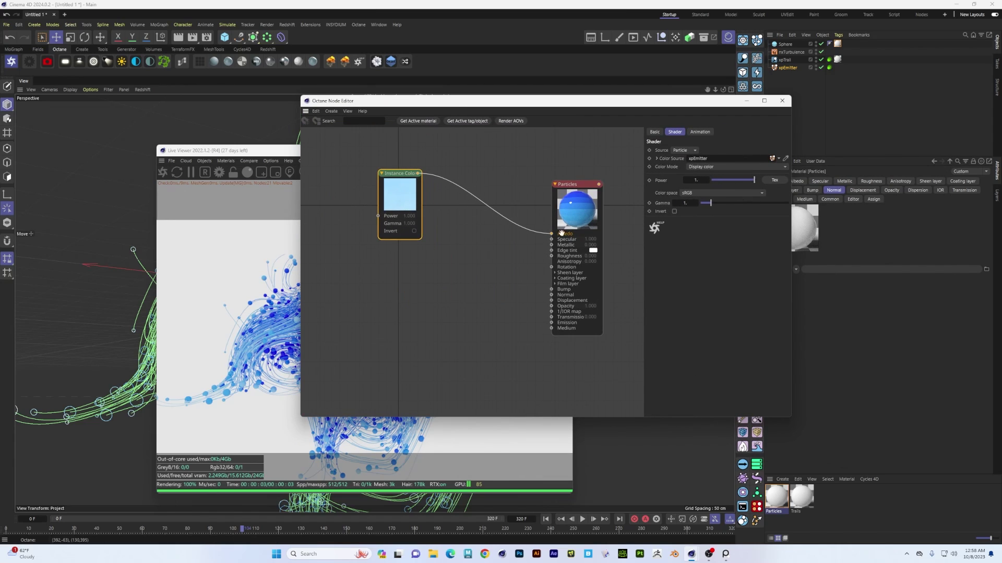
{"action": "mouse_move", "coordinate": [315, 347]}
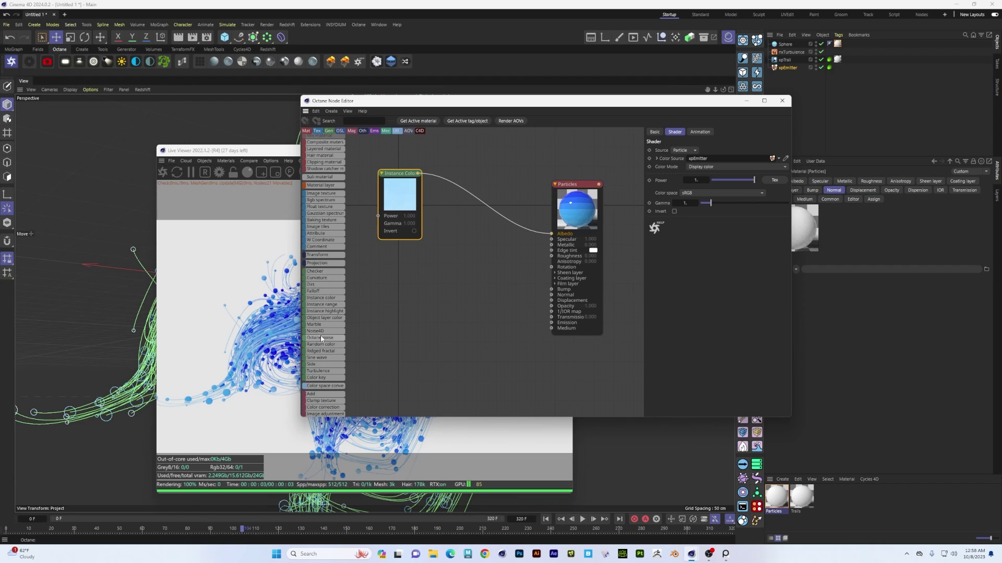
{"action": "left_click_drag", "start_coordinate": [324, 345], "coordinate": [552, 233]}
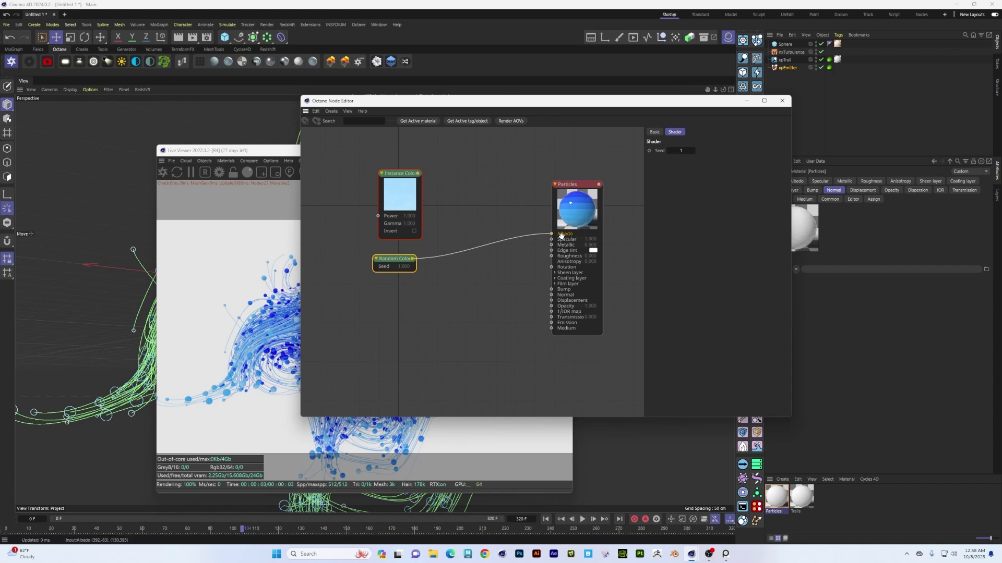
{"action": "left_click_drag", "start_coordinate": [433, 101], "coordinate": [598, 104]}
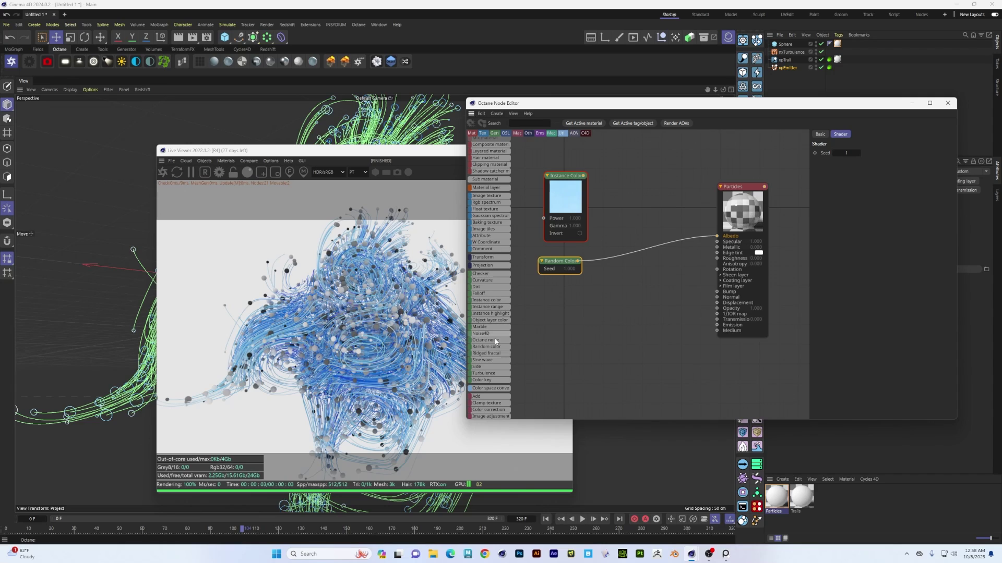
- Insert an Octane Gradient node between the Random Color node and the Albedo, and tidy the node layout
{"action": "scroll", "coordinate": [498, 357], "scroll_direction": "down", "scroll_amount": 2}
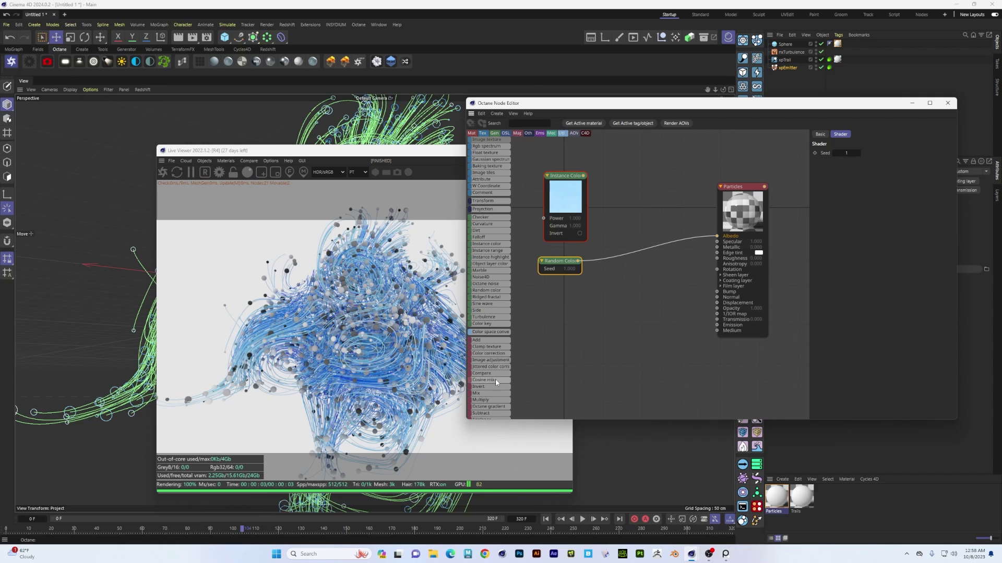
{"action": "left_click_drag", "start_coordinate": [555, 386], "coordinate": [631, 264]}
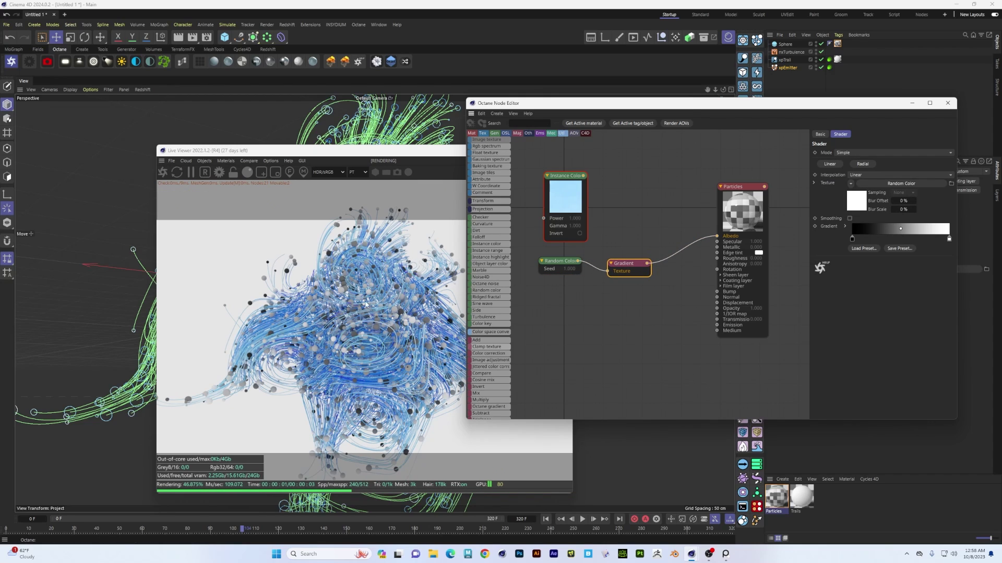
{"action": "left_click_drag", "start_coordinate": [557, 259], "coordinate": [546, 269]}
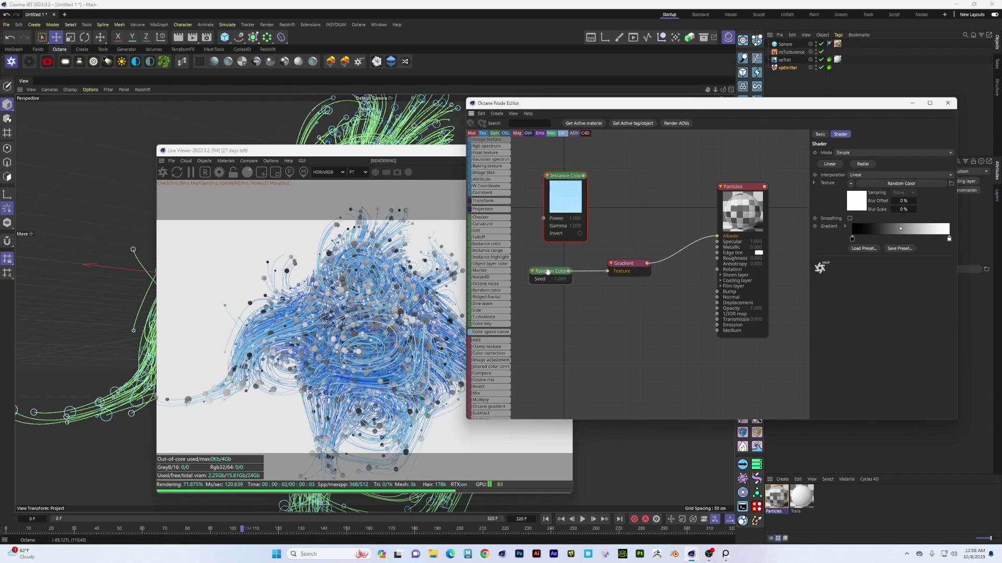
{"action": "left_click_drag", "start_coordinate": [622, 263], "coordinate": [606, 261]}
{"action": "left_click", "coordinate": [606, 261]}
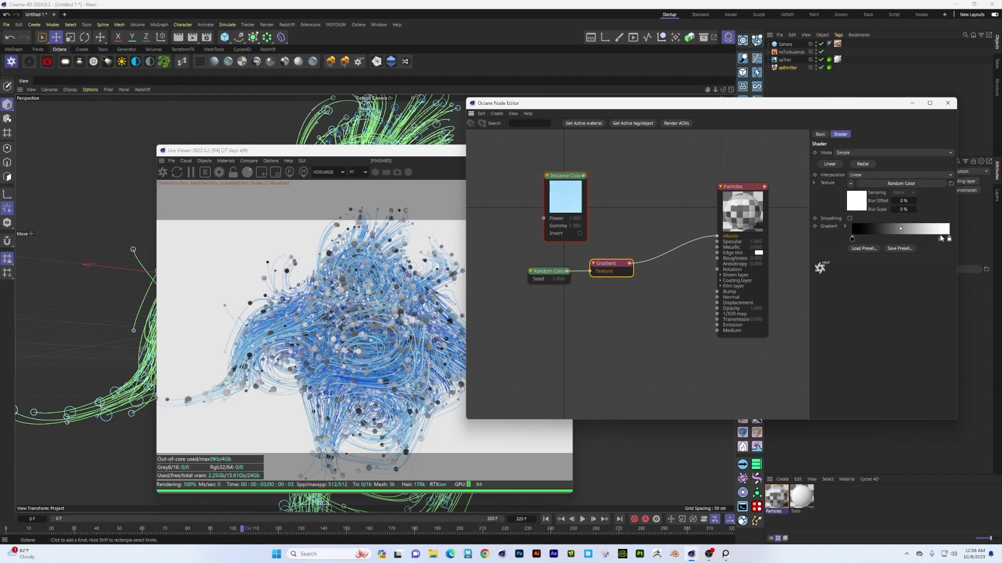
- Reshape the gradient into a narrow white band just before its middle, with black knots on both sides
{"action": "left_click_drag", "start_coordinate": [948, 239], "coordinate": [910, 240]}
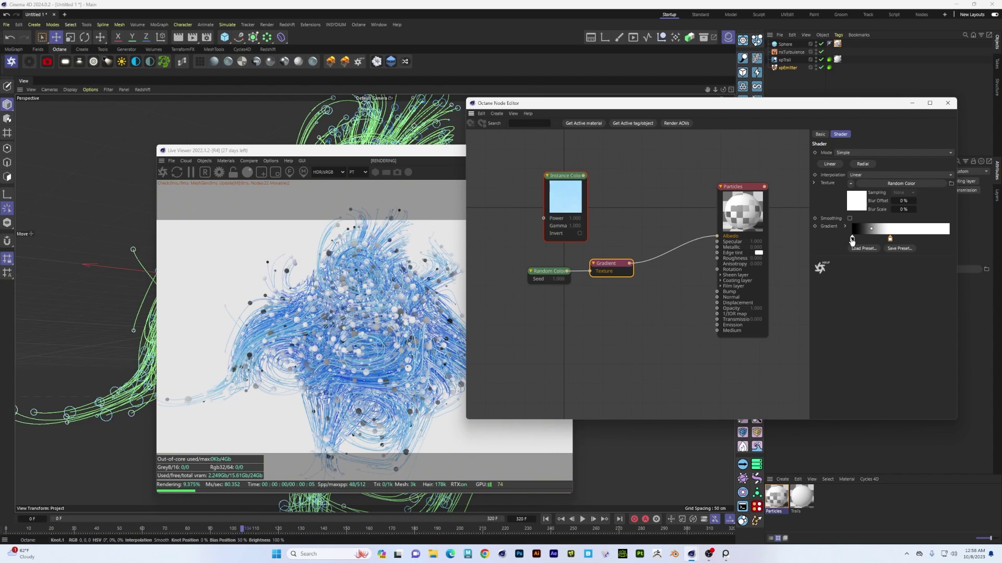
{"action": "left_click", "coordinate": [903, 239]}
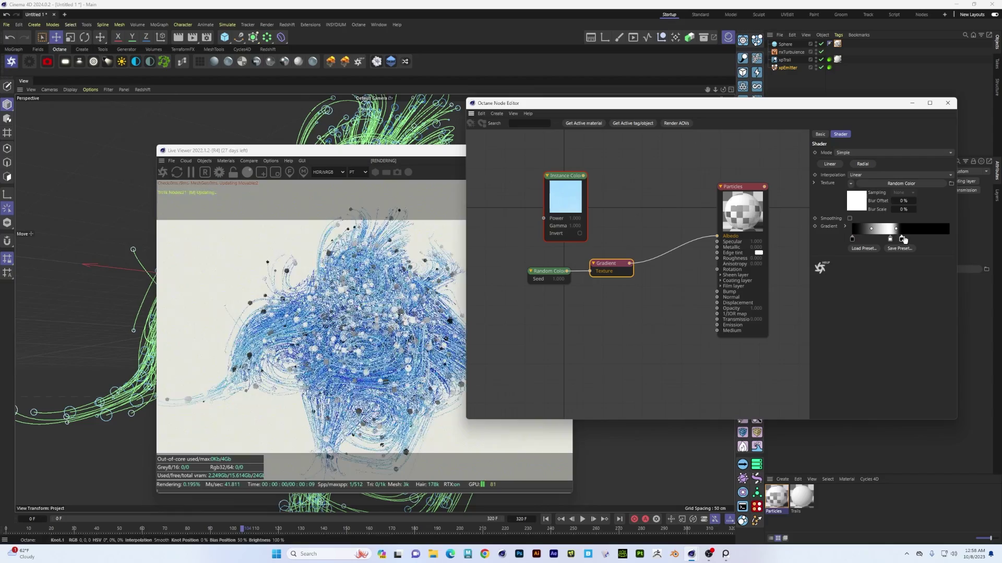
{"action": "left_click_drag", "start_coordinate": [853, 240], "coordinate": [880, 241]}
{"action": "left_click", "coordinate": [877, 241]}
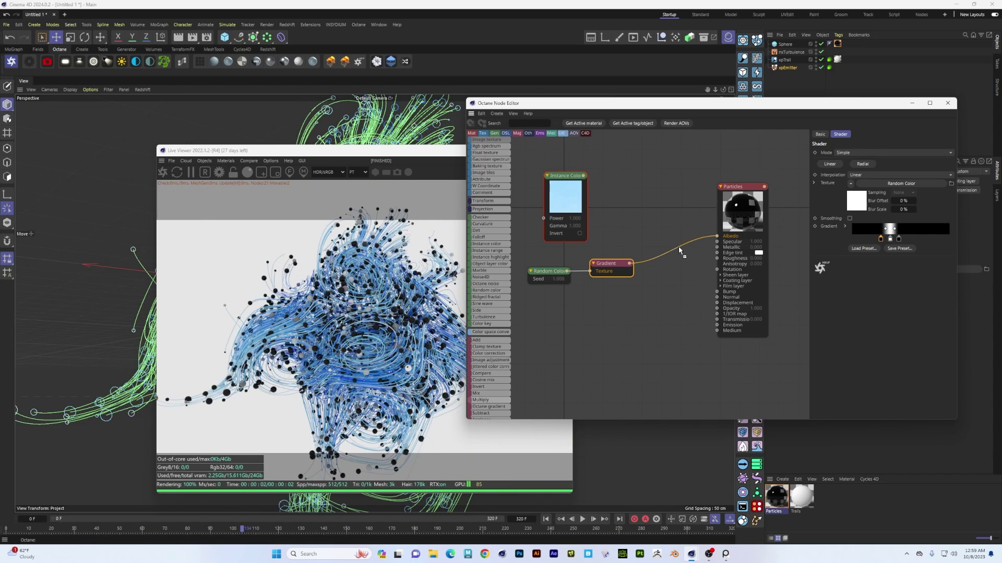
- Insert a Multiply node after the Gradient, feed Instance Color into Texture2, and move the texture nodes away from the material
{"action": "left_click_drag", "start_coordinate": [680, 252], "coordinate": [661, 215]}
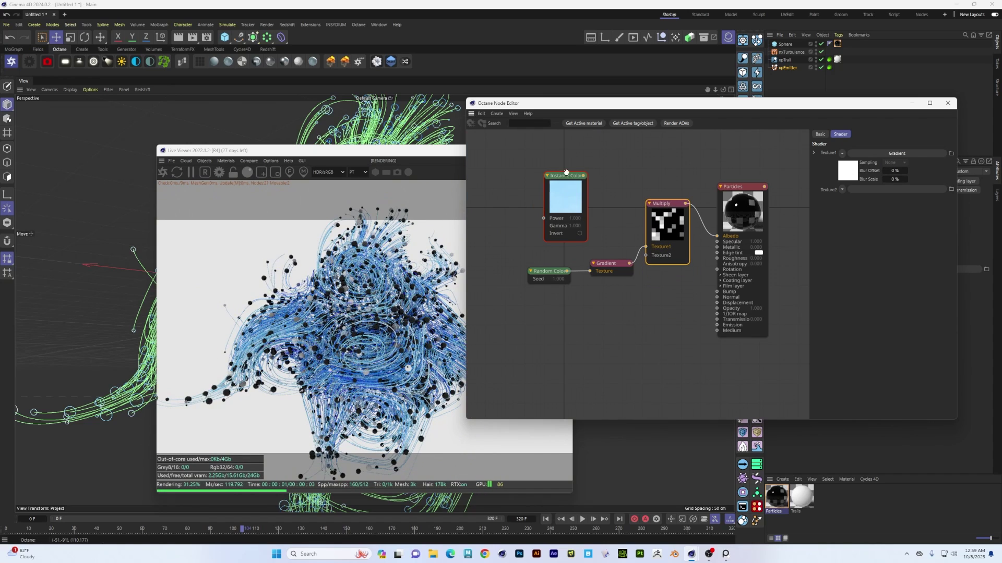
{"action": "left_click_drag", "start_coordinate": [583, 176], "coordinate": [645, 256]}
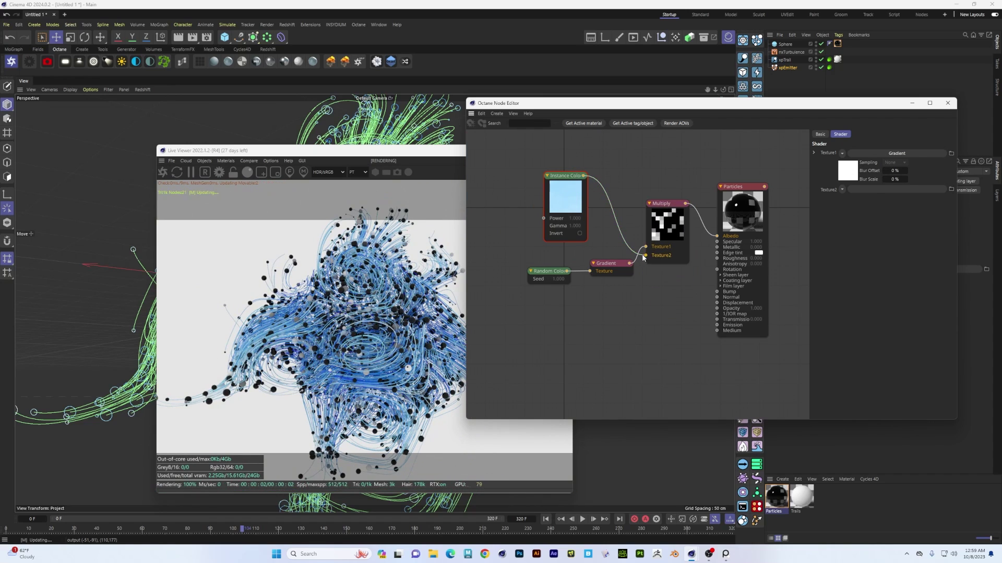
{"action": "left_click_drag", "start_coordinate": [533, 173], "coordinate": [658, 297]}
{"action": "left_click_drag", "start_coordinate": [647, 230], "coordinate": [567, 233]}
- Add a Texture Emission node to the Particles Emission input and feed the Multiply output into its Texture
{"action": "left_click_drag", "start_coordinate": [716, 325], "coordinate": [669, 325]}
{"action": "left_click", "coordinate": [741, 327]}
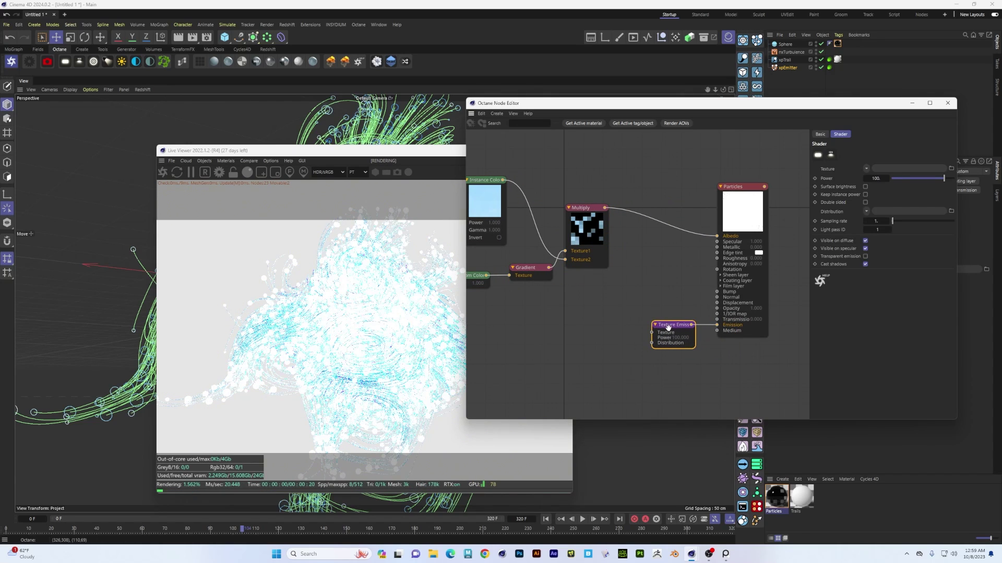
{"action": "left_click_drag", "start_coordinate": [604, 208], "coordinate": [663, 326]}
{"action": "left_click", "coordinate": [662, 326]}
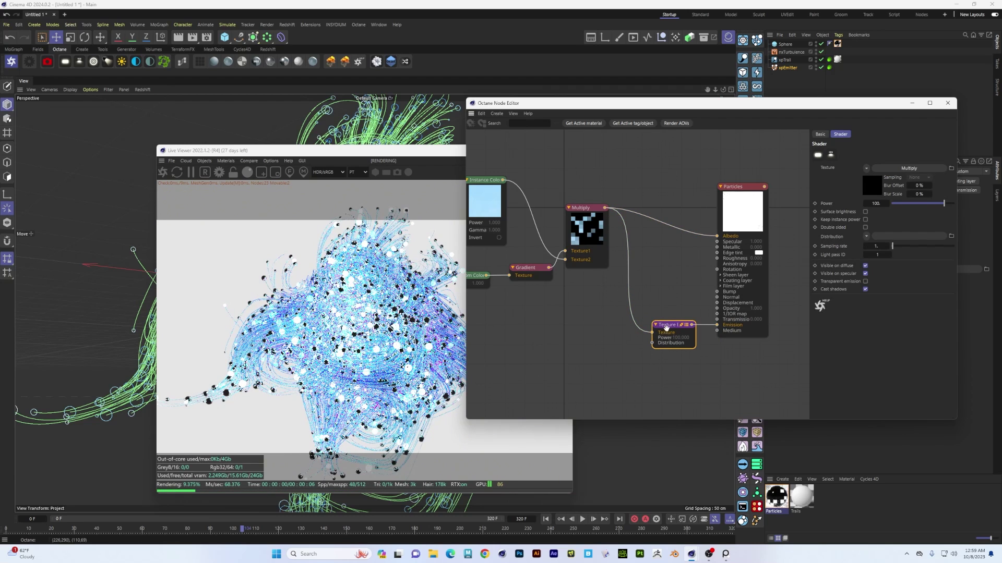
- Enable Surface brightness on the Texture Emission and lower its power to about 1.85
{"action": "left_click", "coordinate": [866, 212]}
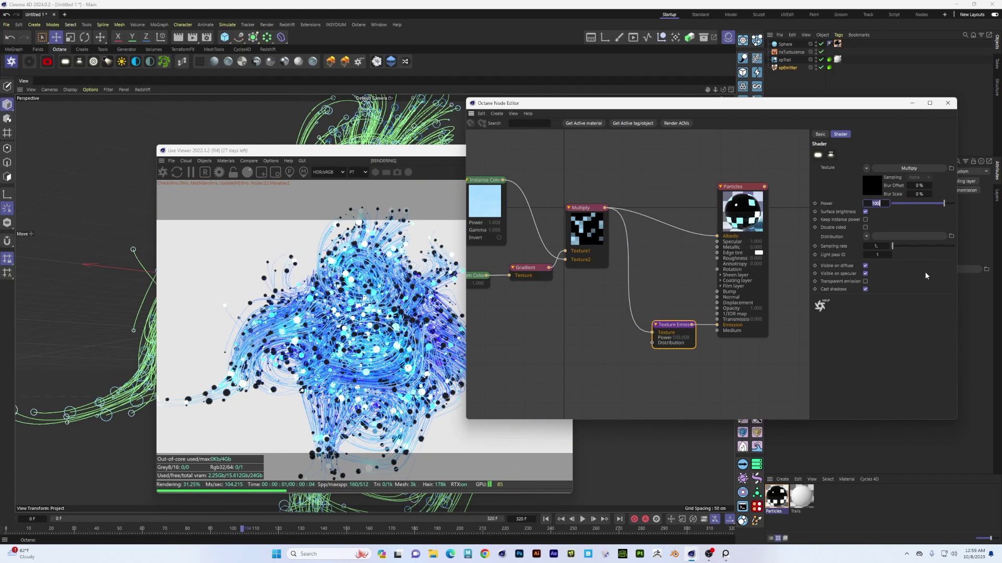
{"action": "type", "text": ".."}
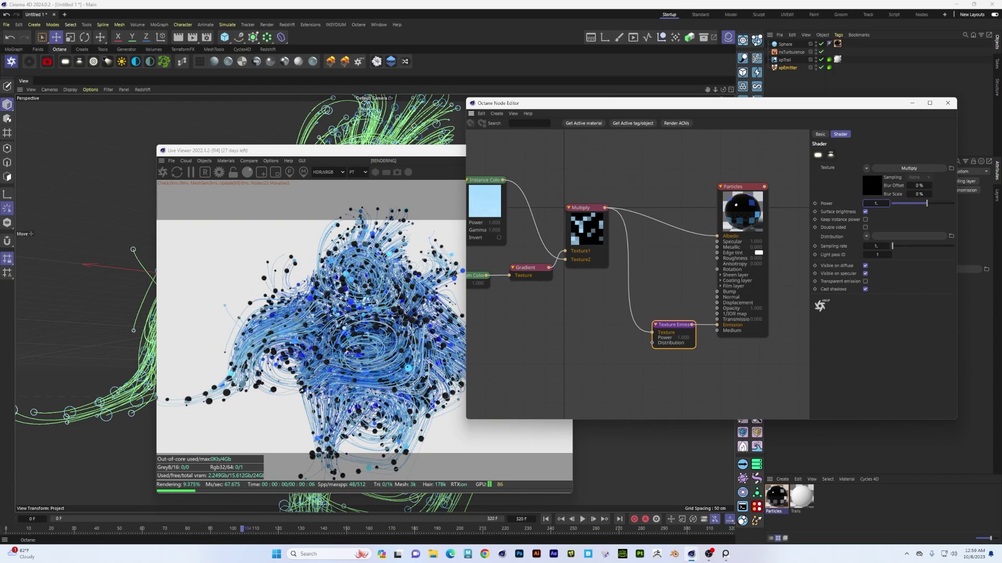
{"action": "left_click", "coordinate": [927, 204]}
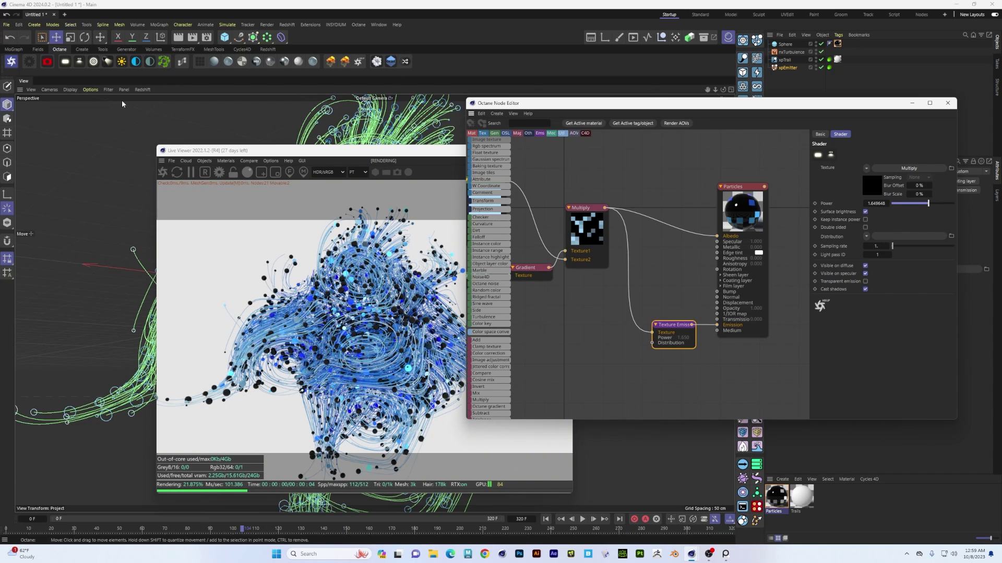
- Add an Octane sky environment that gives a black background, and raise the Texture Emission power to about 12.2
{"action": "left_click", "coordinate": [137, 62]}
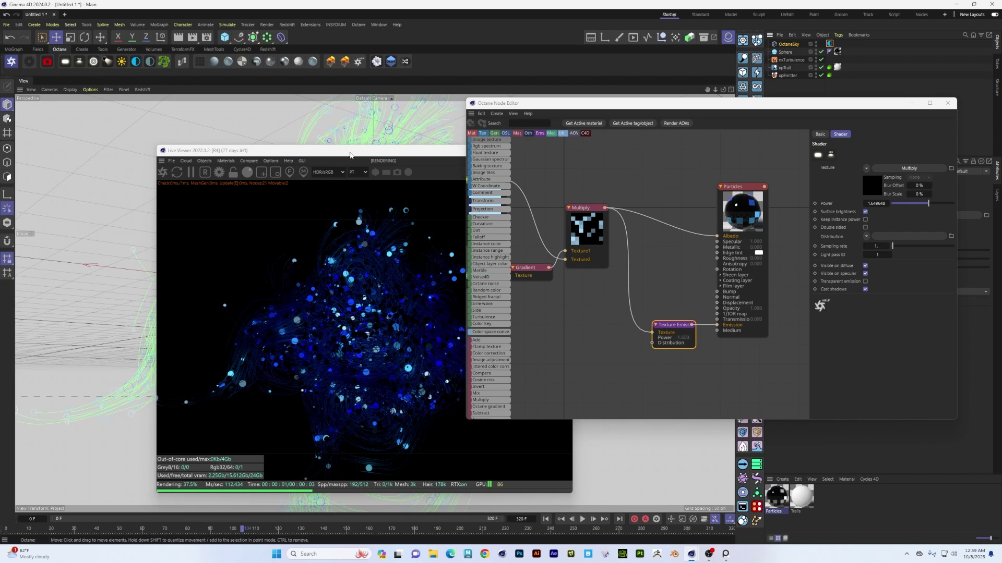
{"action": "left_click_drag", "start_coordinate": [351, 152], "coordinate": [294, 140]}
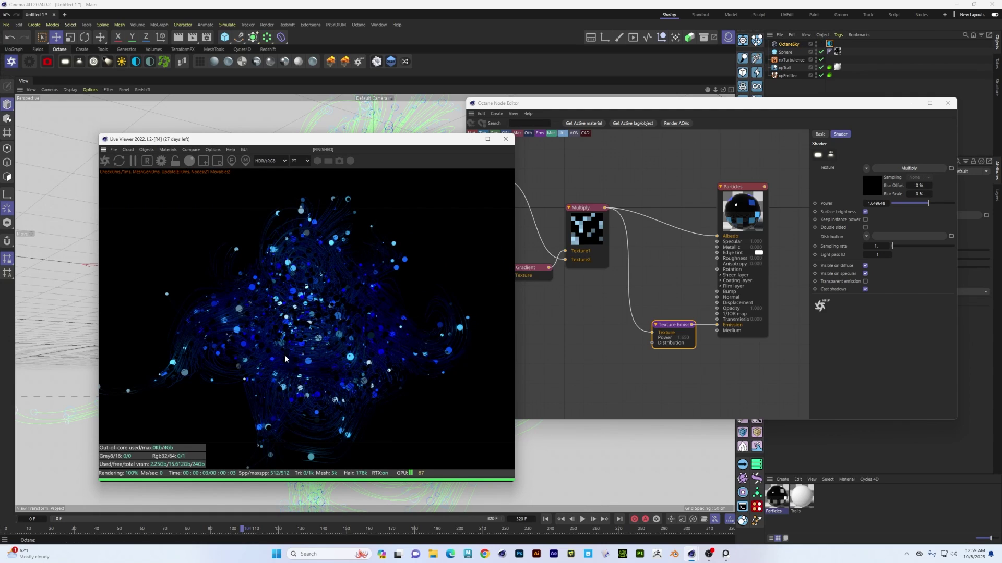
{"action": "left_click", "coordinate": [667, 326]}
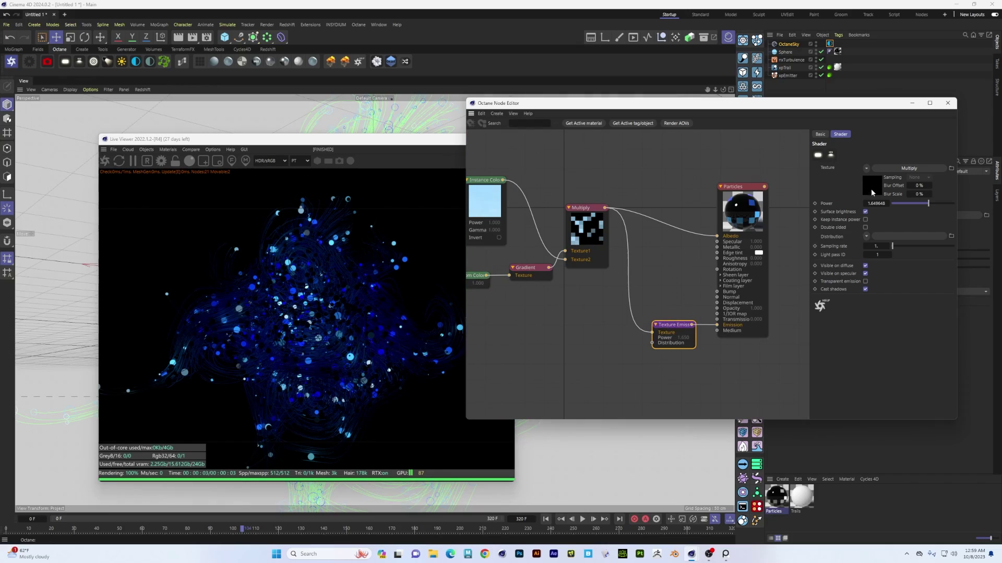
{"action": "left_click", "coordinate": [932, 203]}
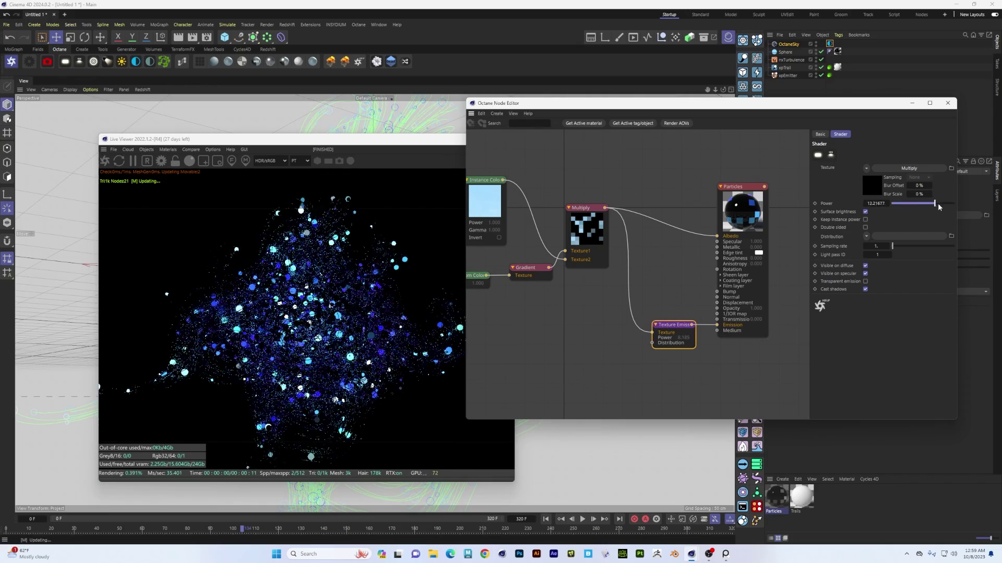
- Lower the Texture Emission power to about 4.5 and move the Gradient's black knots in closer to the white knot
{"action": "left_click_drag", "start_coordinate": [932, 204], "coordinate": [933, 211]}
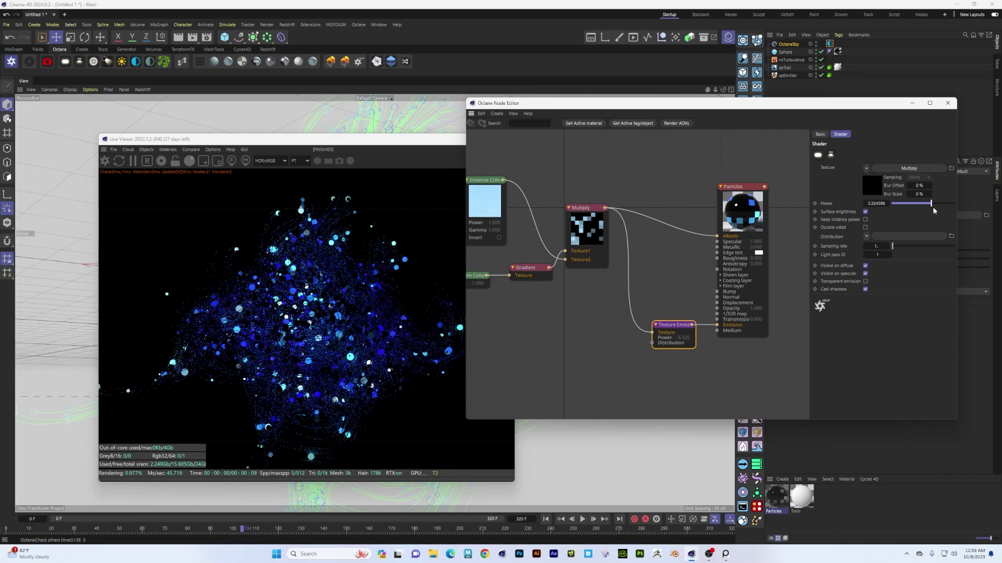
{"action": "left_click", "coordinate": [527, 268]}
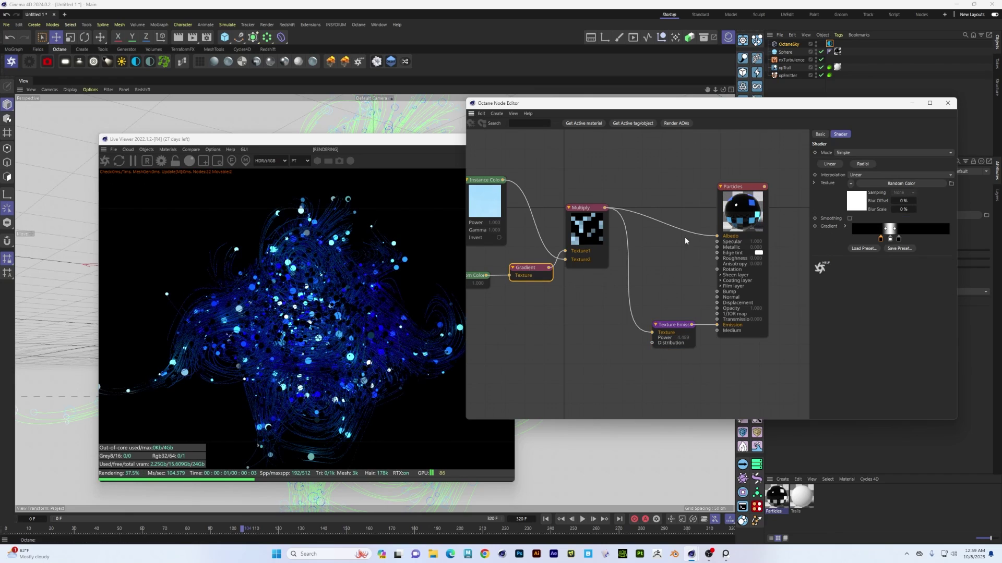
{"action": "mouse_move", "coordinate": [879, 243]}
{"action": "left_mouse_down"}
{"action": "mouse_move", "coordinate": [858, 243]}
{"action": "mouse_move", "coordinate": [936, 244]}
{"action": "mouse_move", "coordinate": [897, 243]}
{"action": "left_mouse_up"}
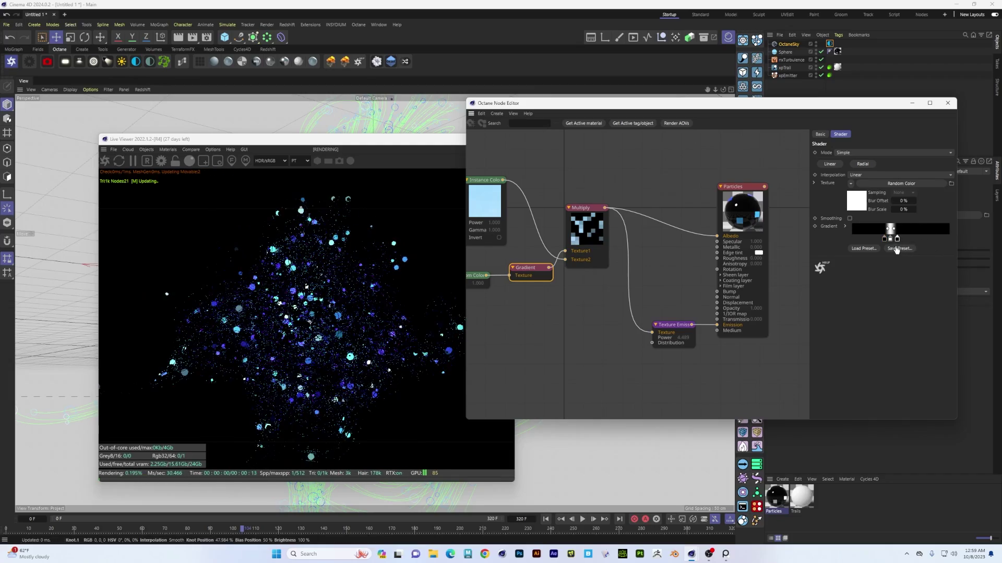
{"action": "left_click", "coordinate": [885, 240]}
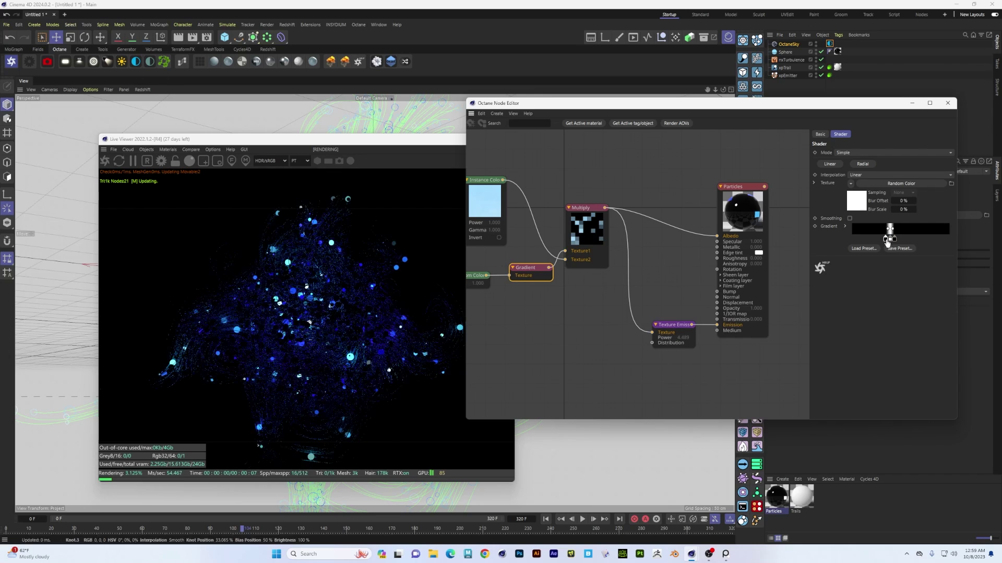
{"action": "left_click_drag", "start_coordinate": [886, 241], "coordinate": [883, 241]}
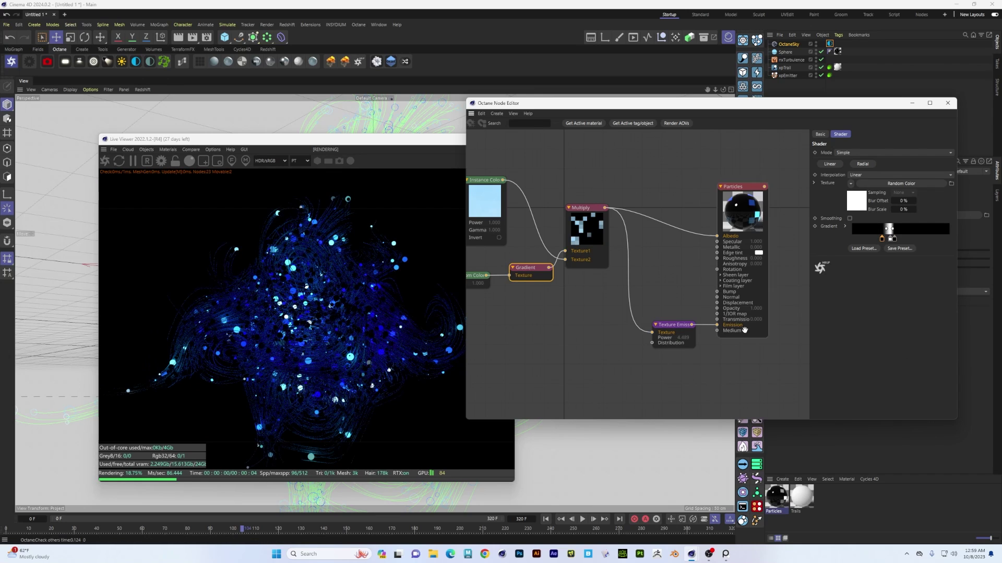
- Open the Trails material's node graph and place its attribute texture node farther away from the material
{"action": "key", "text": "Tab"}
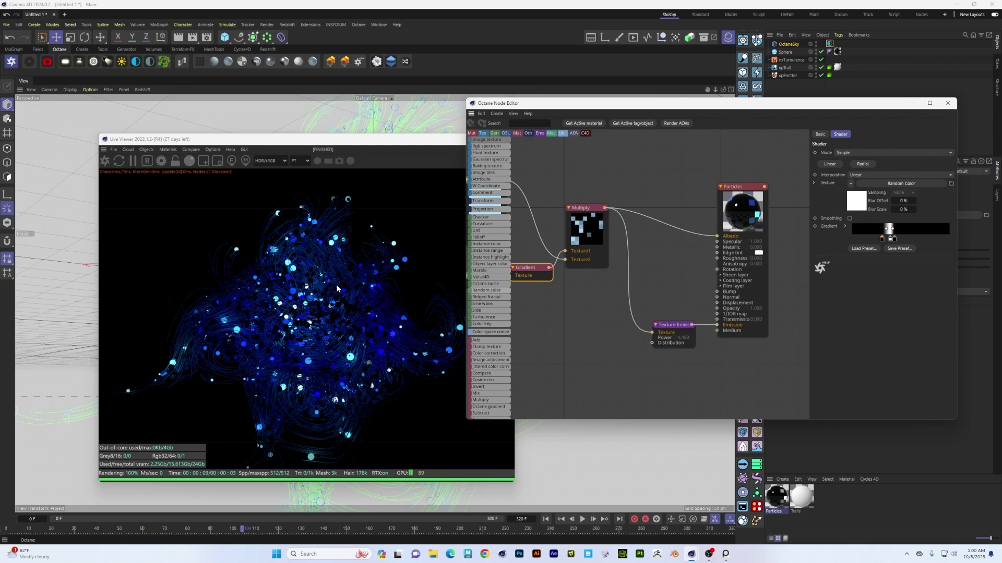
{"action": "left_click", "coordinate": [947, 104]}
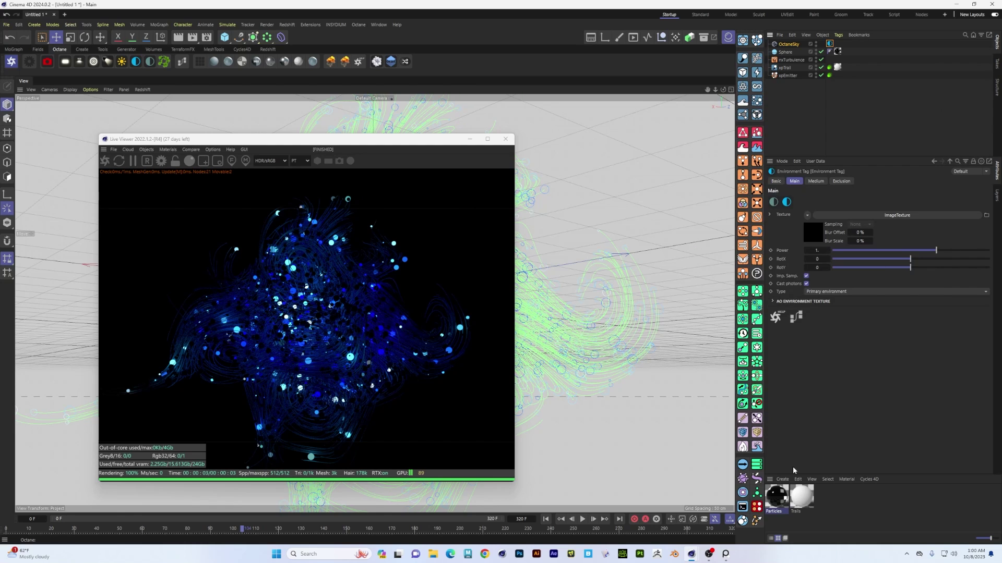
{"action": "left_click", "coordinate": [800, 497]}
{"action": "left_click", "coordinate": [182, 61]}
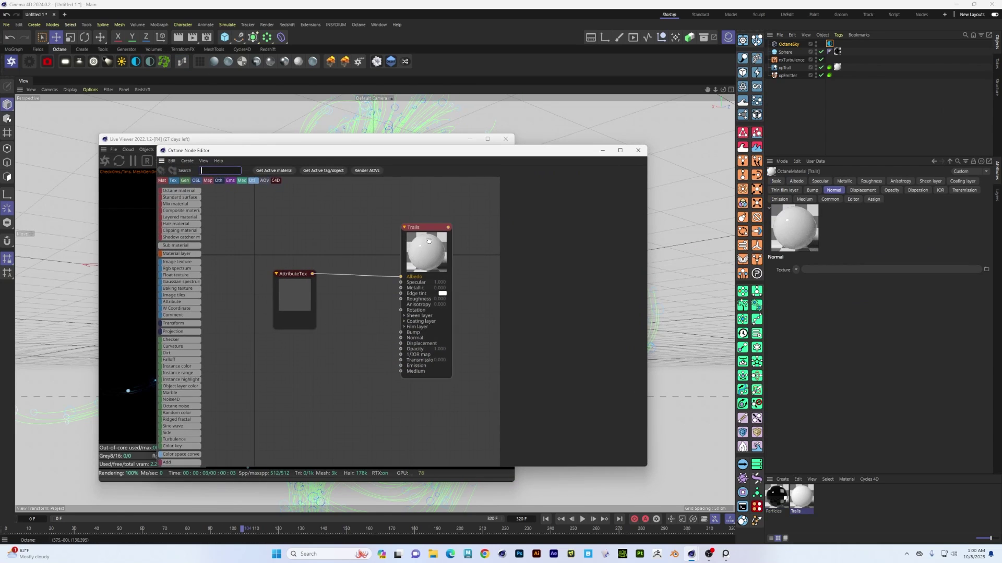
{"action": "left_click_drag", "start_coordinate": [291, 298], "coordinate": [245, 245]}
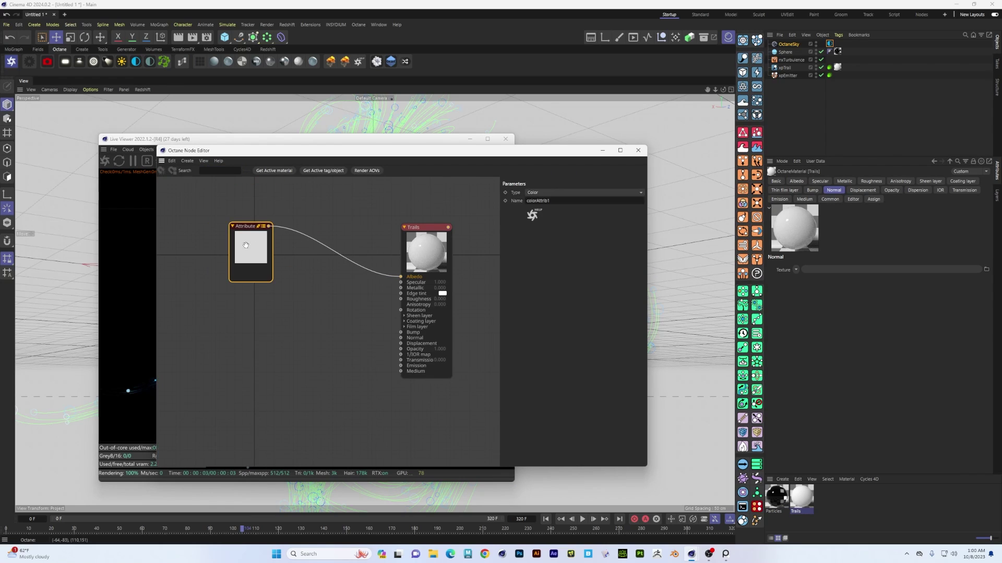
{"action": "left_click_drag", "start_coordinate": [420, 250], "coordinate": [416, 261]}
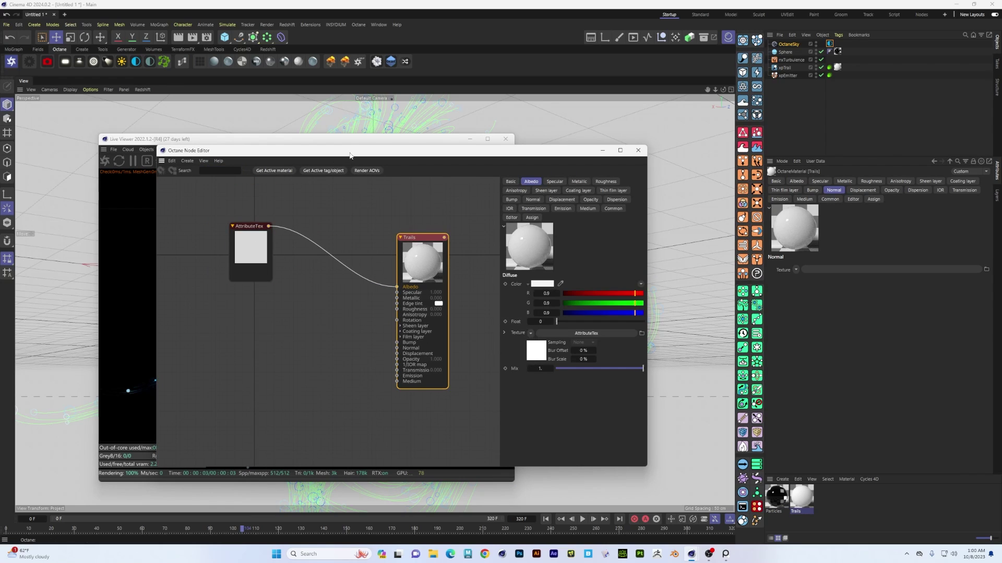
- Turn off the OctaneSky's visibility and move the node editor aside to uncover the live render
{"action": "left_click_drag", "start_coordinate": [350, 155], "coordinate": [336, 196]}
{"action": "left_click", "coordinate": [816, 44]}
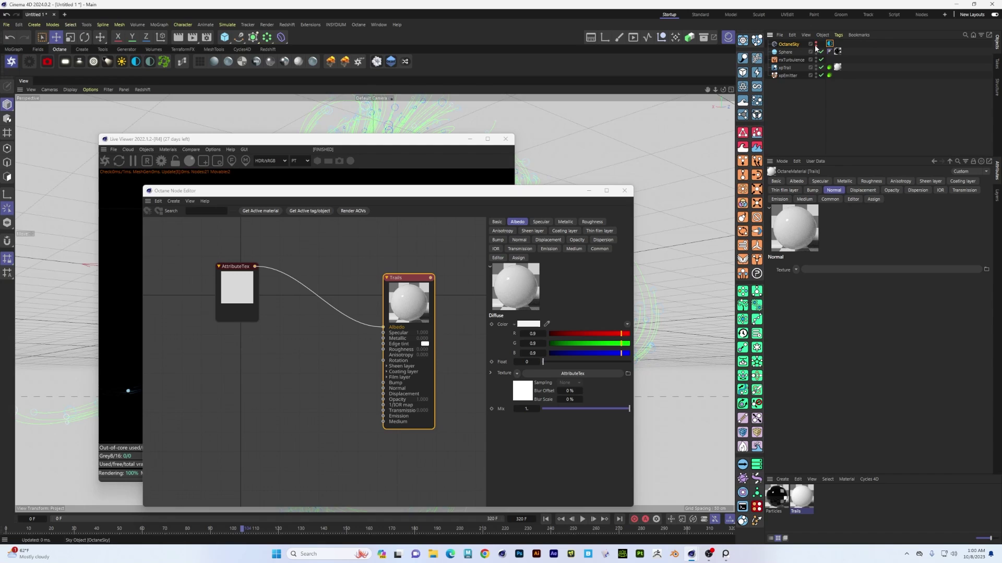
{"action": "left_click_drag", "start_coordinate": [258, 198], "coordinate": [564, 120]}
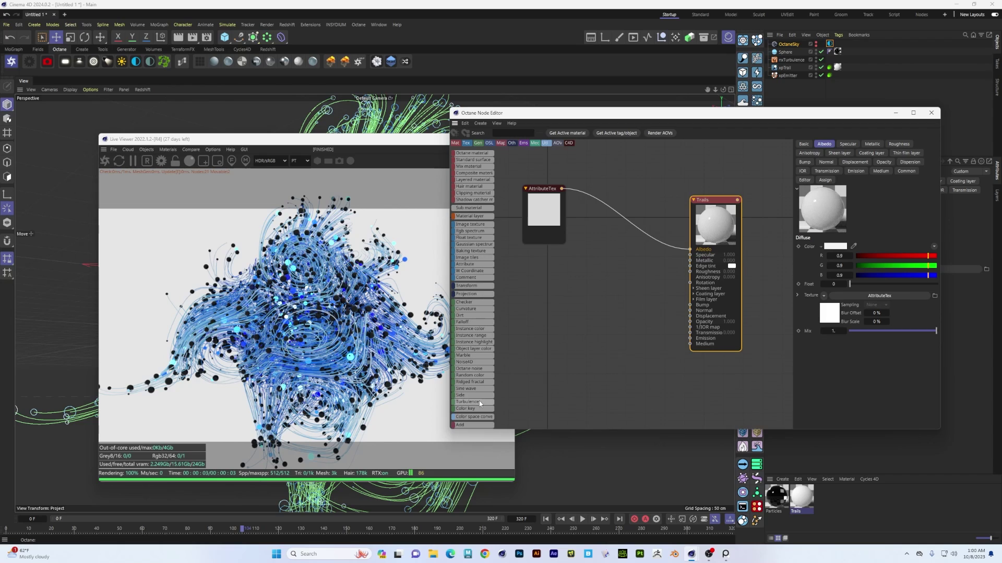
- Add a Random Color node and connect it to the Trails Albedo in place of the attribute texture
{"action": "left_click_drag", "start_coordinate": [587, 283], "coordinate": [585, 282]}
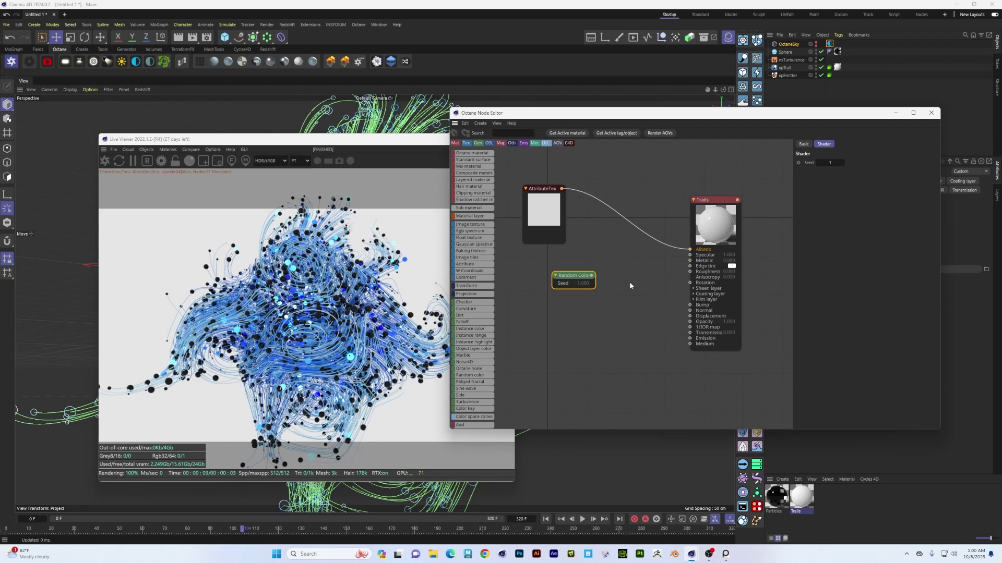
{"action": "left_click_drag", "start_coordinate": [681, 252], "coordinate": [690, 250]}
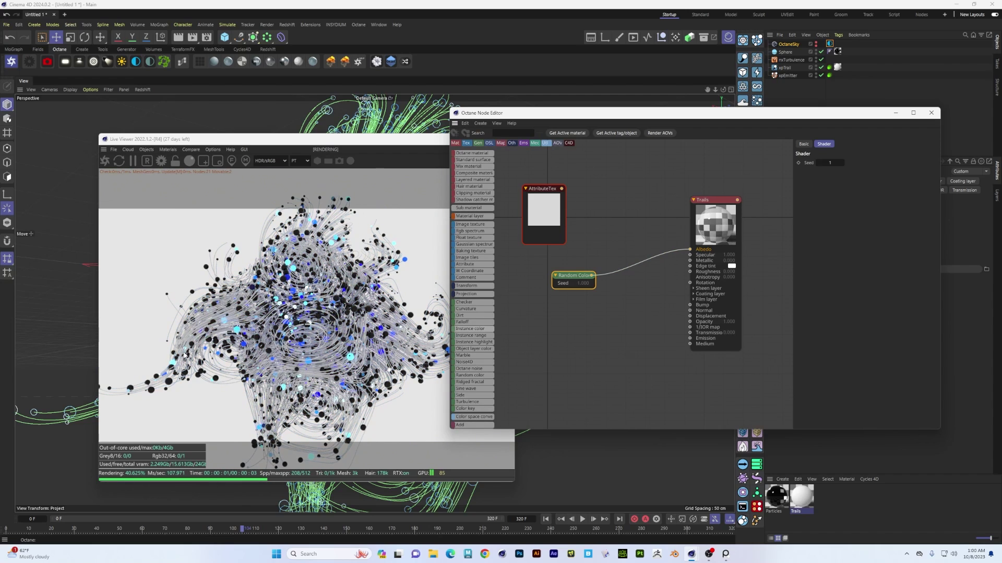
{"action": "left_click_drag", "start_coordinate": [573, 276], "coordinate": [561, 276]}
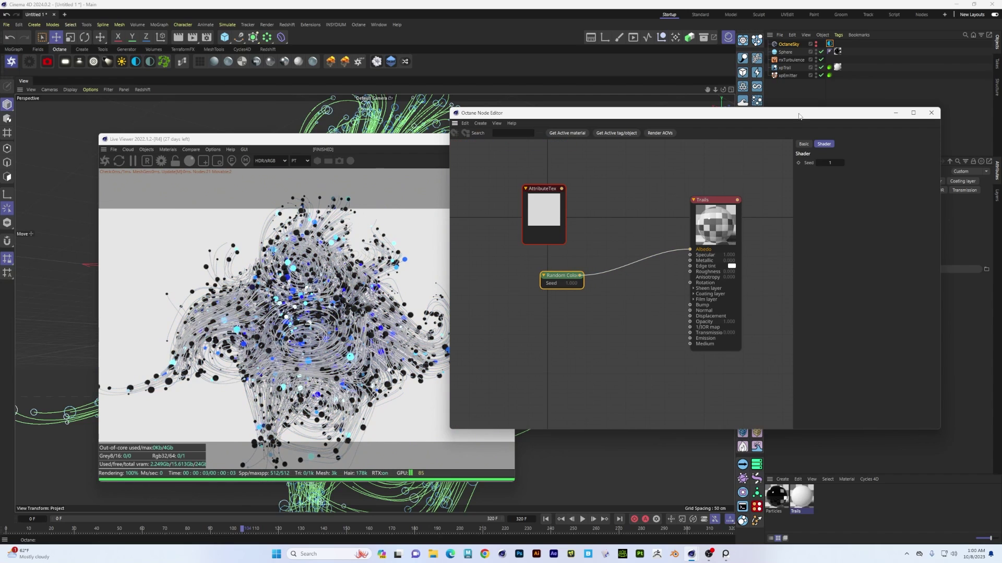
- Raise the Random Color seed step by step to 13 to try different values on the trails
{"action": "left_click", "coordinate": [842, 163]}
{"action": "left_click", "coordinate": [842, 163]}
{"action": "left_click", "coordinate": [841, 163]}
{"action": "left_click", "coordinate": [841, 163]}
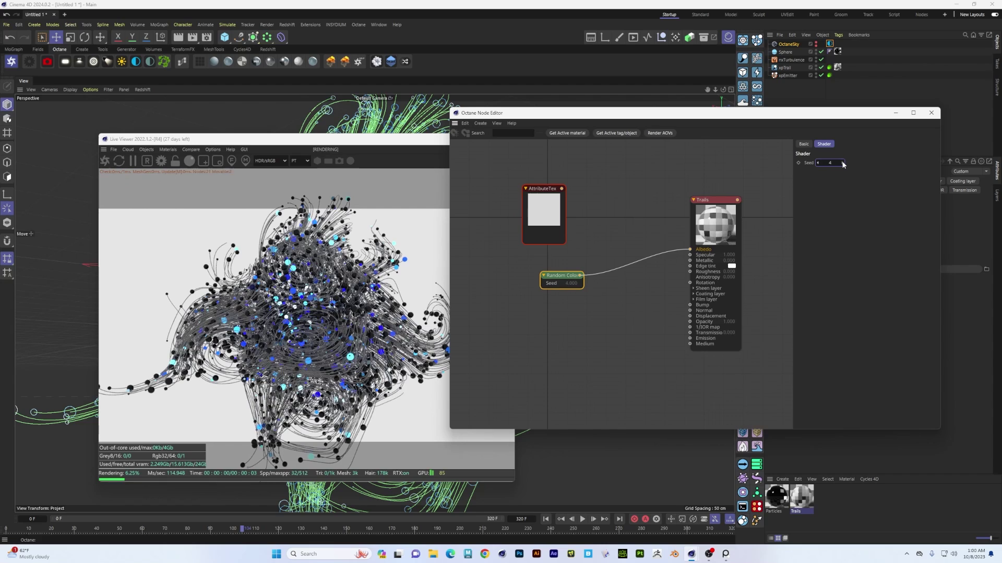
{"action": "left_click", "coordinate": [841, 162]}
{"action": "left_click", "coordinate": [841, 163]}
{"action": "left_click", "coordinate": [842, 163]}
{"action": "left_click", "coordinate": [841, 163]}
{"action": "left_click", "coordinate": [842, 163]}
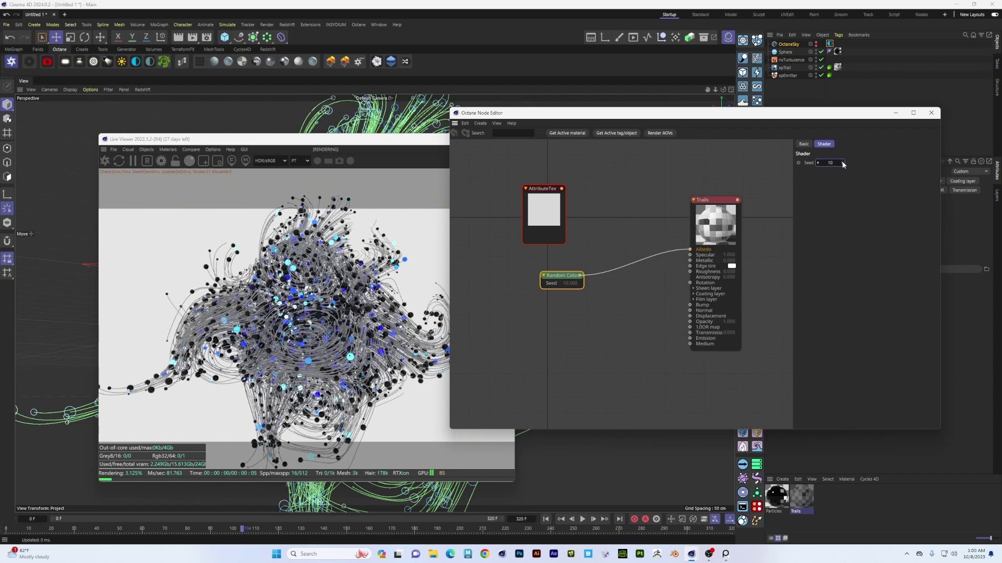
{"action": "left_click", "coordinate": [842, 163]}
{"action": "left_click", "coordinate": [841, 163]}
{"action": "left_click", "coordinate": [842, 163]}
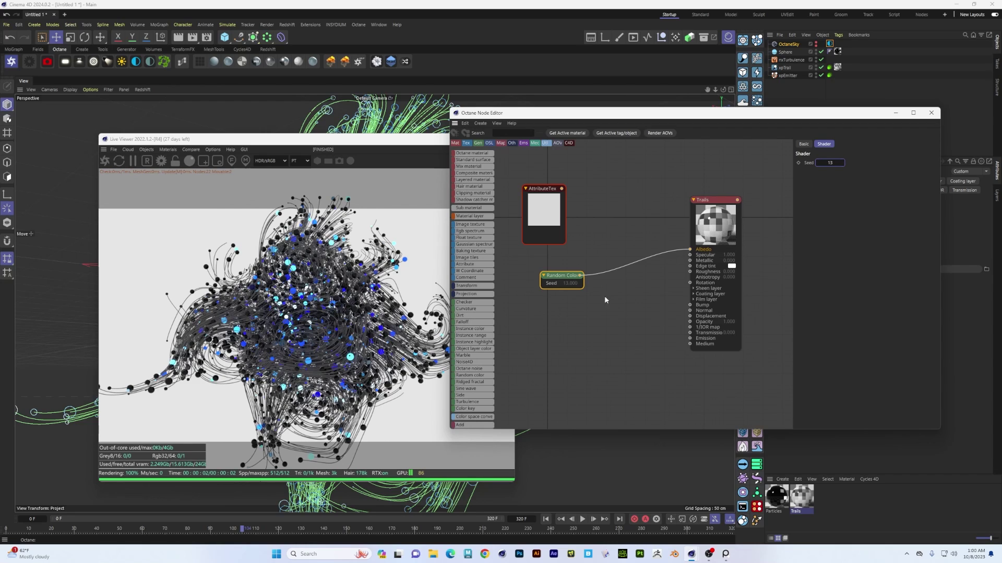
- Delete the Random Color node and feed a new Cinema 4D Gradient shader into the Trails Albedo
{"action": "left_click_drag", "start_coordinate": [551, 275], "coordinate": [539, 286]}
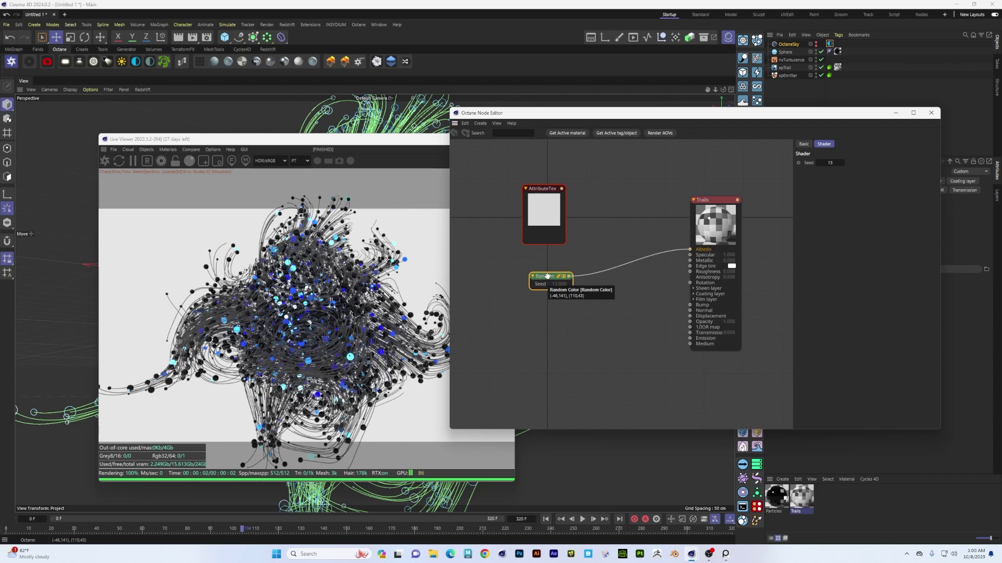
{"action": "key", "text": "Delete"}
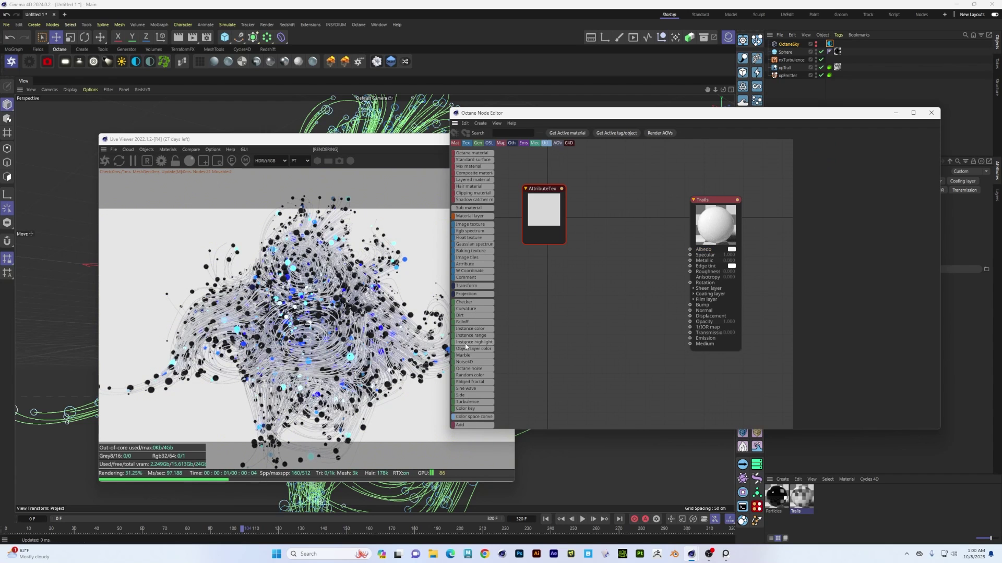
{"action": "scroll", "coordinate": [476, 333], "scroll_direction": "down", "scroll_amount": 6}
{"action": "scroll", "coordinate": [477, 337], "scroll_direction": "down", "scroll_amount": 2}
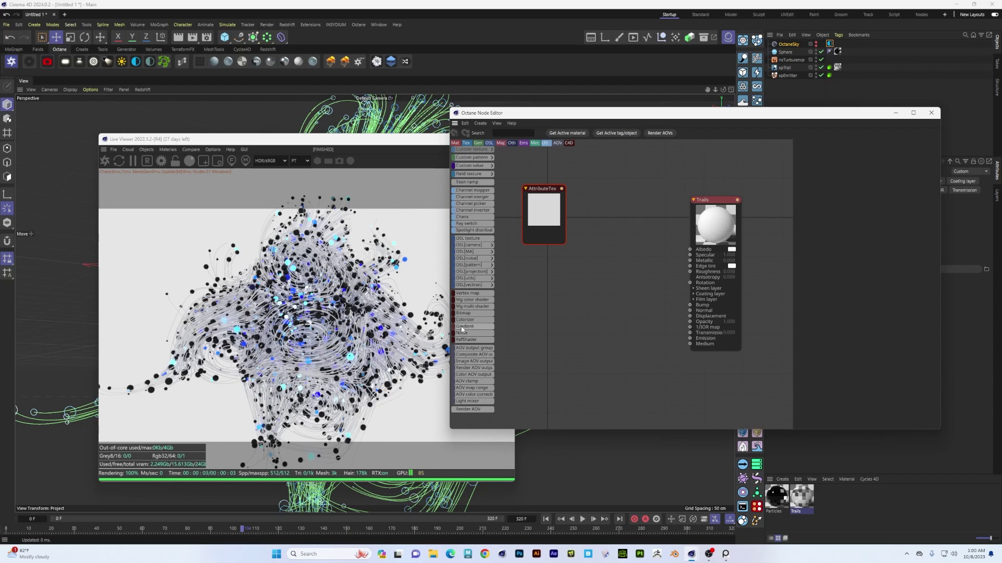
{"action": "left_click_drag", "start_coordinate": [461, 329], "coordinate": [544, 292]}
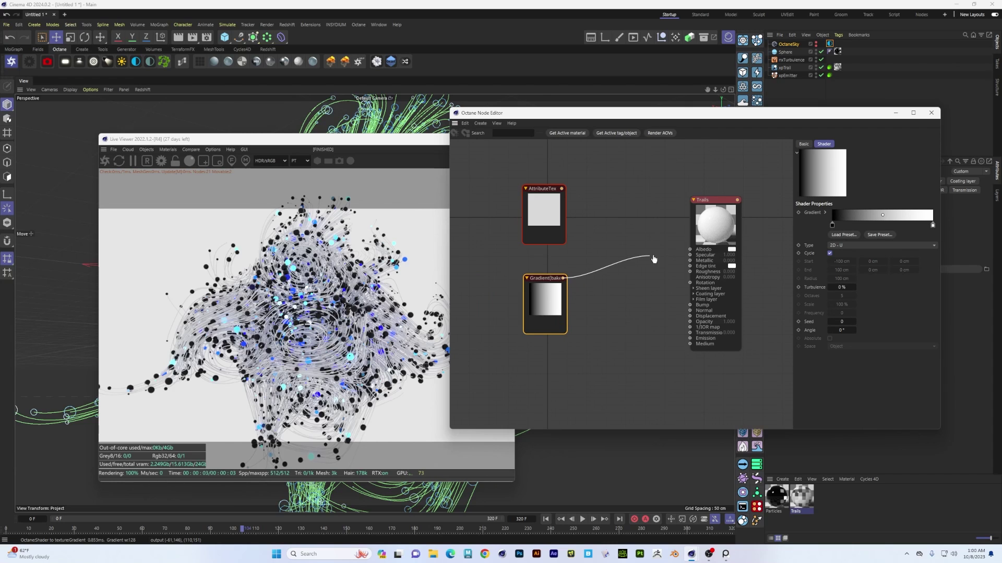
{"action": "left_click_drag", "start_coordinate": [688, 254], "coordinate": [690, 249]}
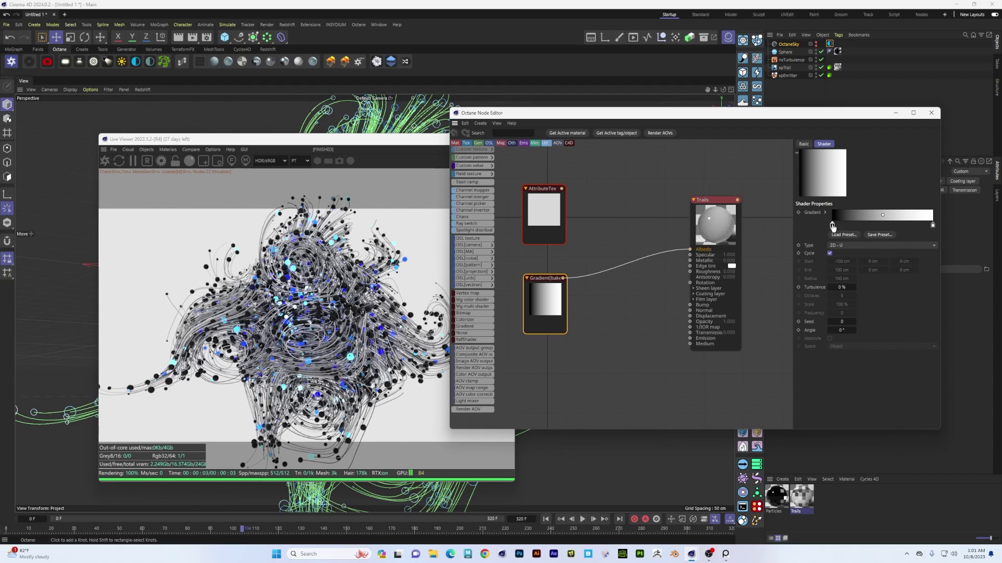
- Try the Gradient's black knot near the middle of the ramp, then return it to the start
{"action": "left_click_drag", "start_coordinate": [832, 225], "coordinate": [879, 227]}
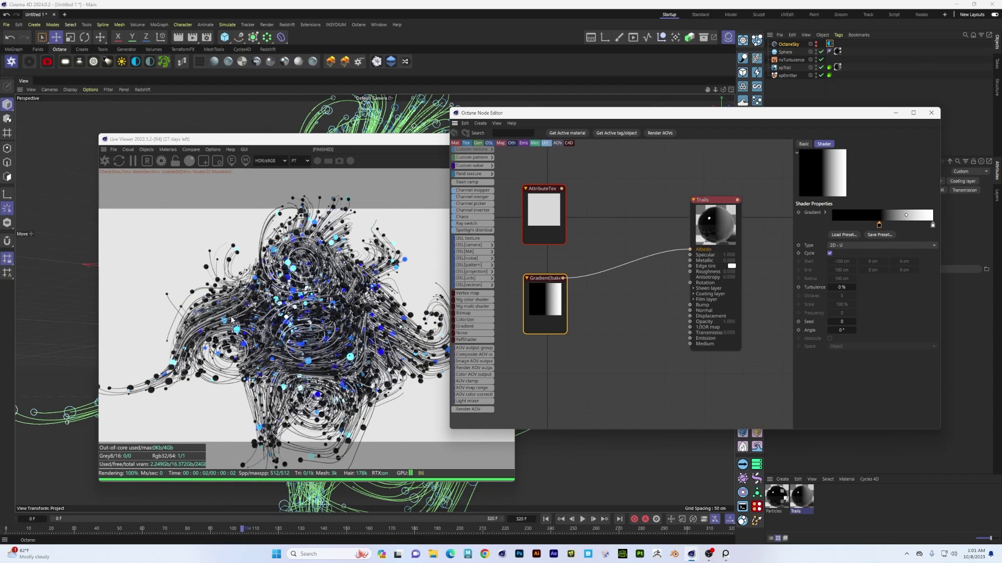
{"action": "left_click_drag", "start_coordinate": [545, 299], "coordinate": [551, 287]}
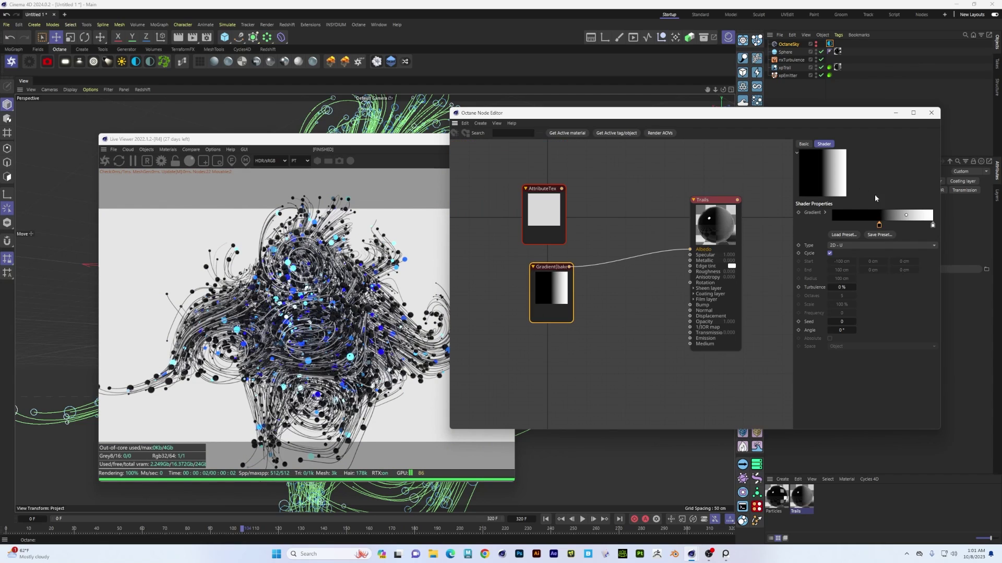
{"action": "left_click_drag", "start_coordinate": [879, 226], "coordinate": [832, 225]}
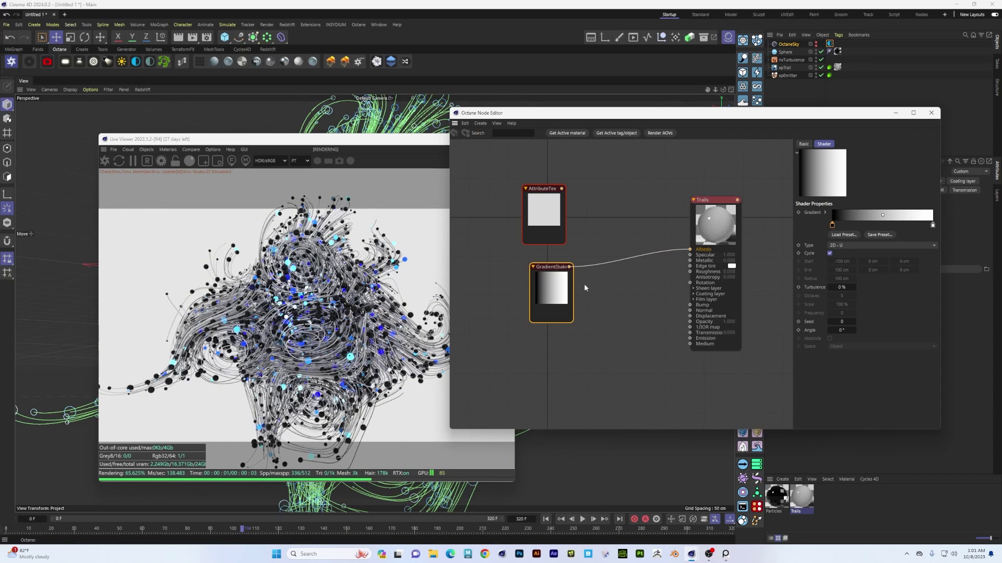
- Disconnect the Gradient from the Trails Albedo and delete the node
{"action": "left_click_drag", "start_coordinate": [686, 252], "coordinate": [626, 271]}
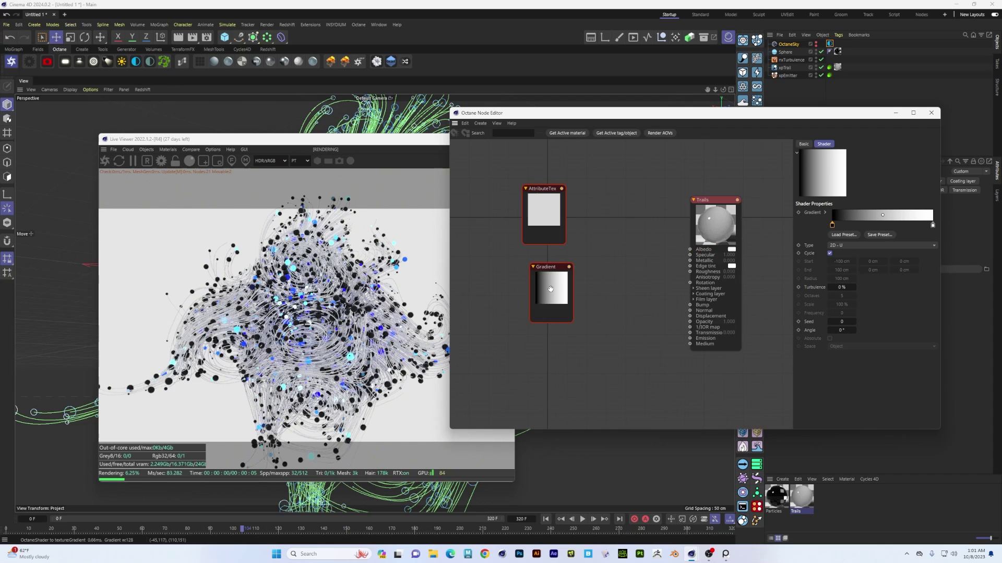
{"action": "left_click_drag", "start_coordinate": [550, 290], "coordinate": [551, 304]}
{"action": "key", "text": "Delete"}
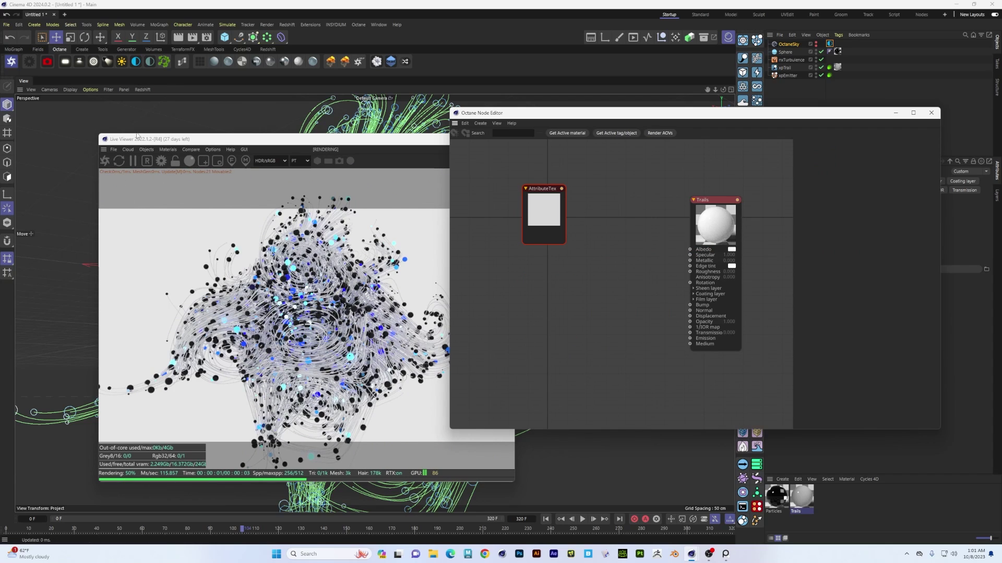
- Check the C4D shaders options in the Octane settings, including OSL use for noise and gradient
{"action": "left_click", "coordinate": [207, 37]}
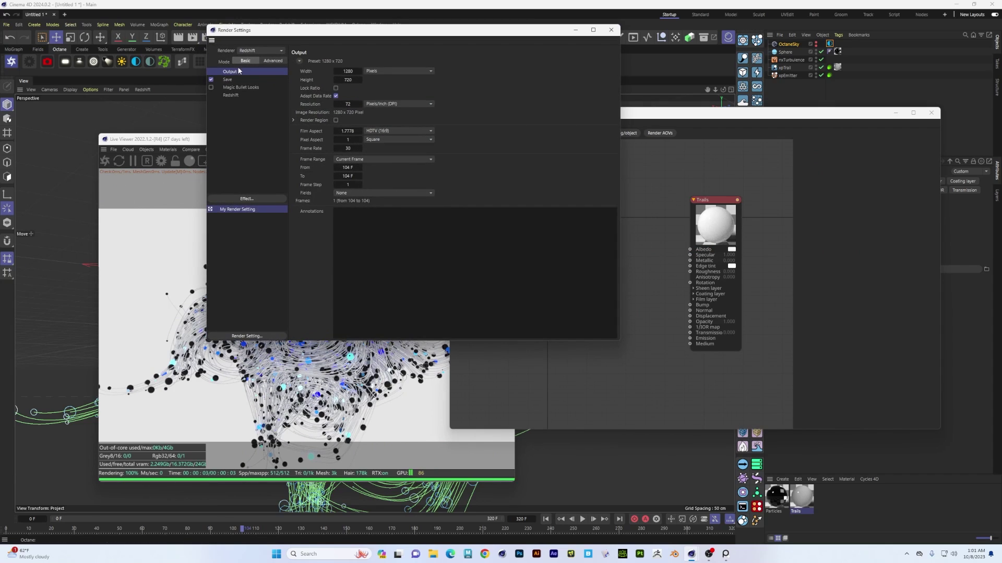
{"action": "left_click", "coordinate": [611, 30]}
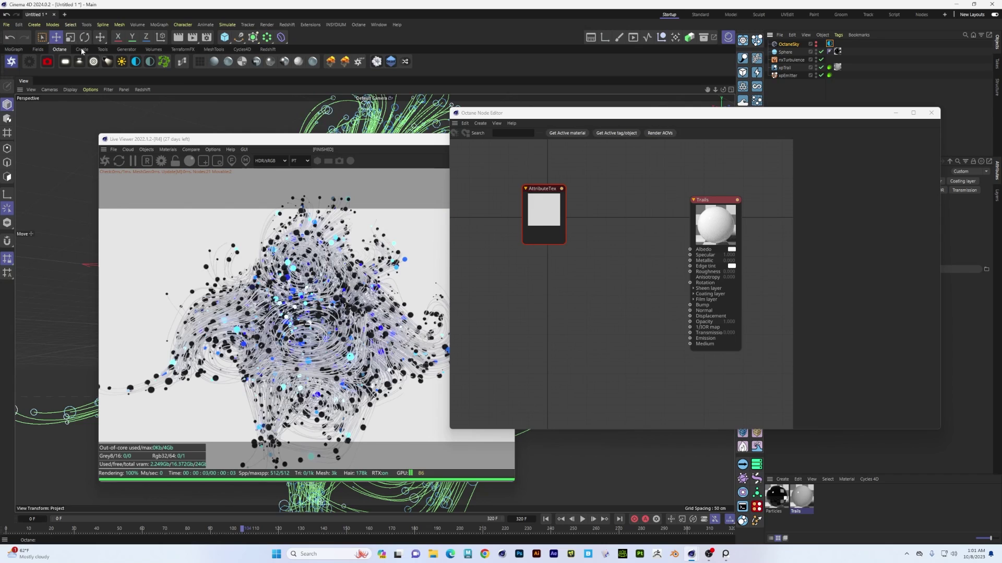
{"action": "left_click", "coordinate": [29, 61]}
{"action": "left_click", "coordinate": [92, 26]}
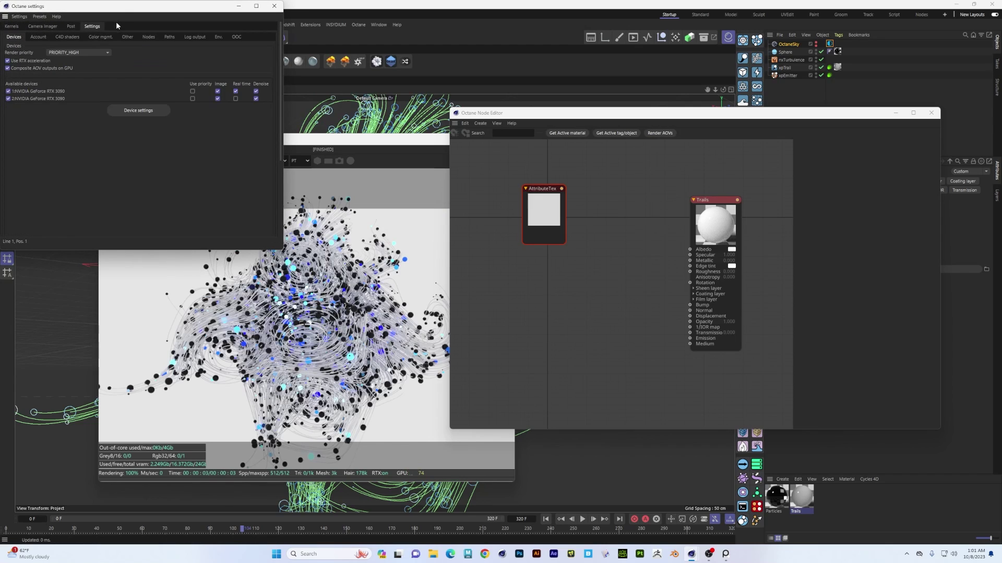
{"action": "left_click", "coordinate": [68, 37]}
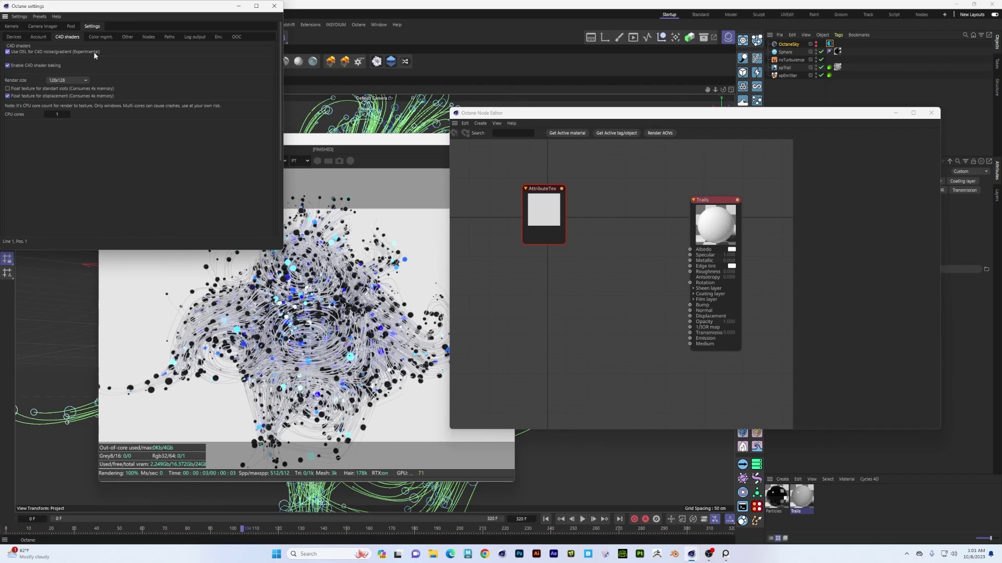
{"action": "left_click", "coordinate": [274, 6]}
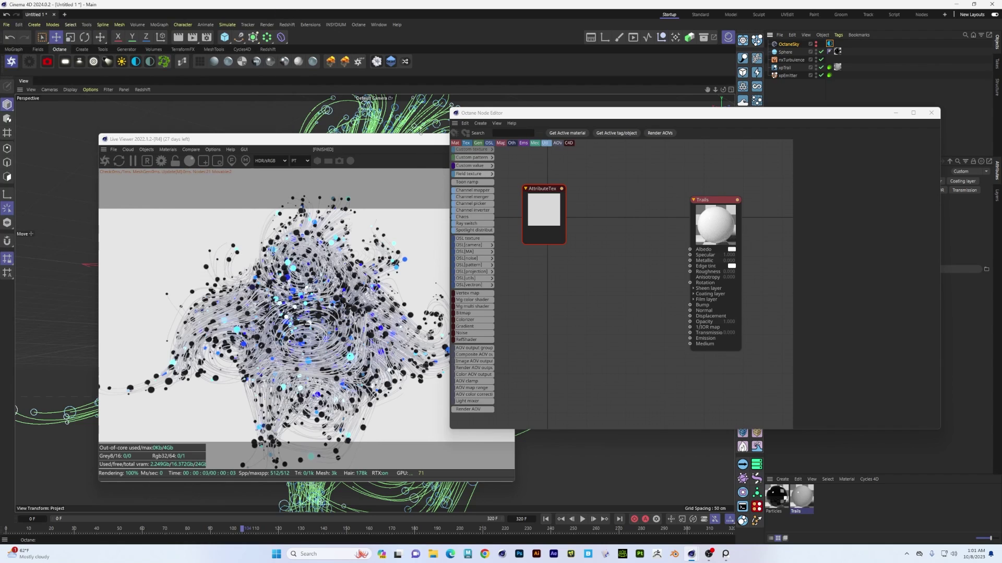
- Add a new Cinema 4D Gradient shader below the AttributeTex node and feed it into the Trails Albedo
{"action": "left_click_drag", "start_coordinate": [520, 118], "coordinate": [436, 99]}
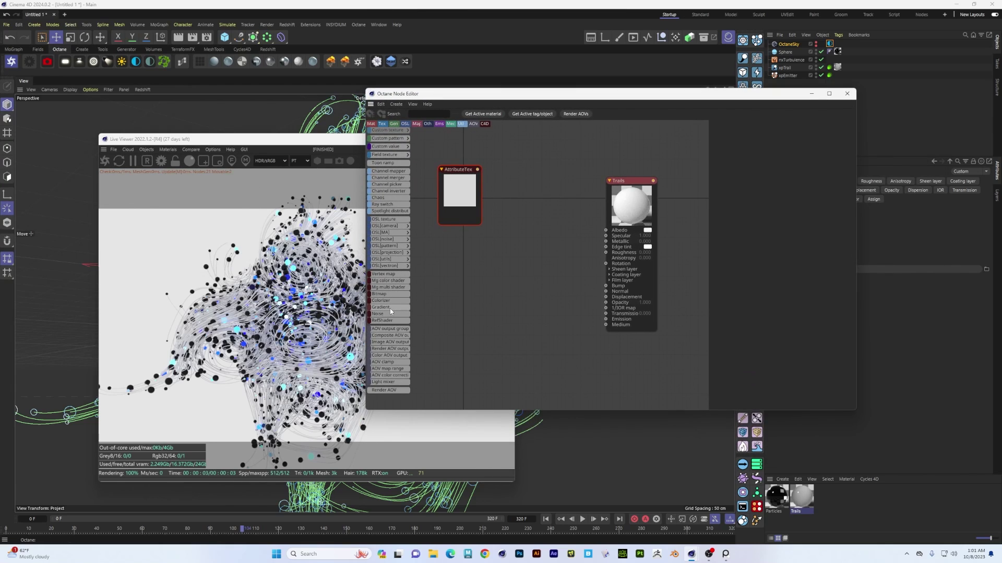
{"action": "left_click_drag", "start_coordinate": [454, 269], "coordinate": [491, 252]}
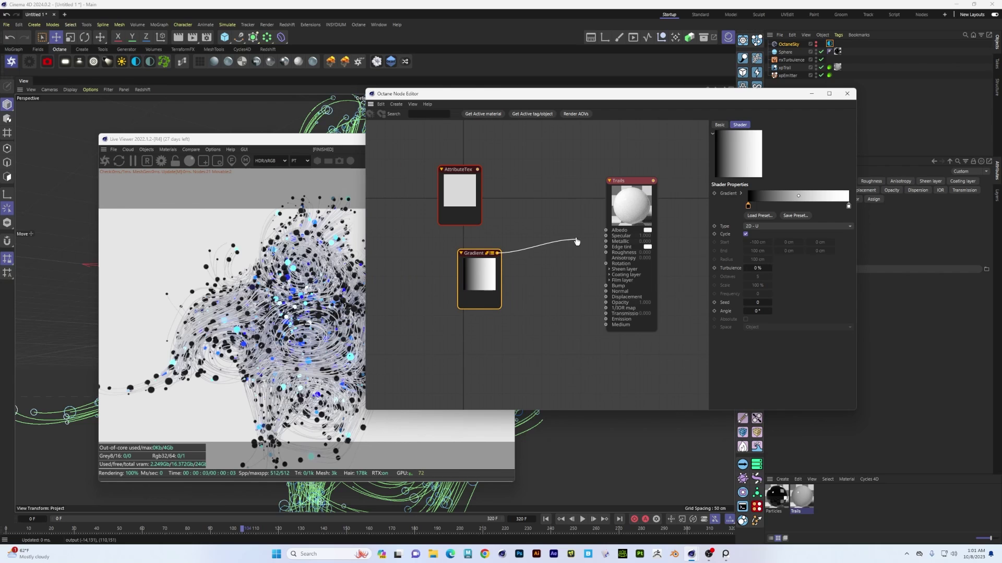
{"action": "left_click_drag", "start_coordinate": [577, 242], "coordinate": [606, 231]}
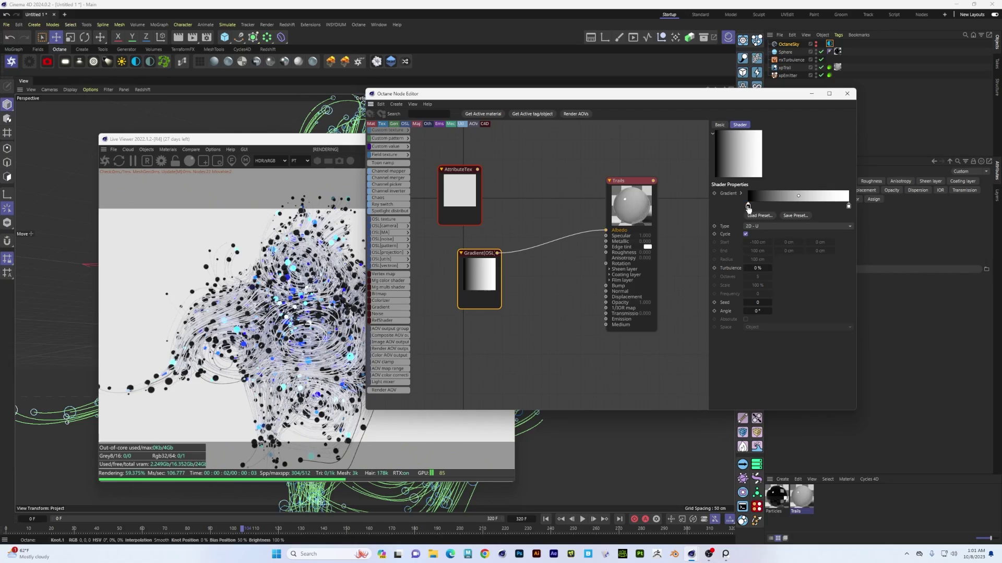
- Try the Gradient's black knot at about 86% of the ramp and inspect the trails up close in the render
{"action": "left_click_drag", "start_coordinate": [749, 206], "coordinate": [711, 202]}
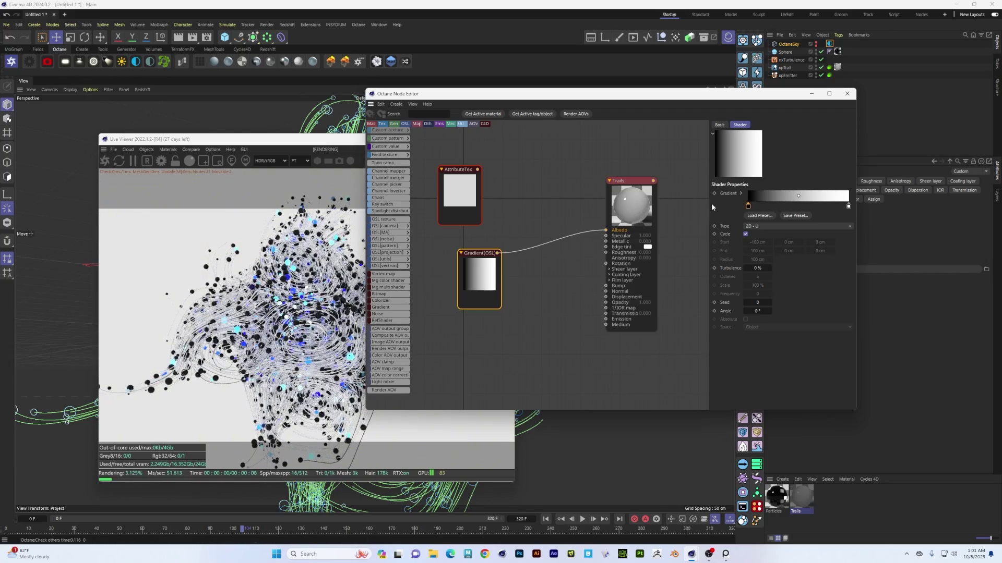
{"action": "left_click", "coordinate": [849, 207]}
{"action": "left_click_drag", "start_coordinate": [748, 206], "coordinate": [833, 211]}
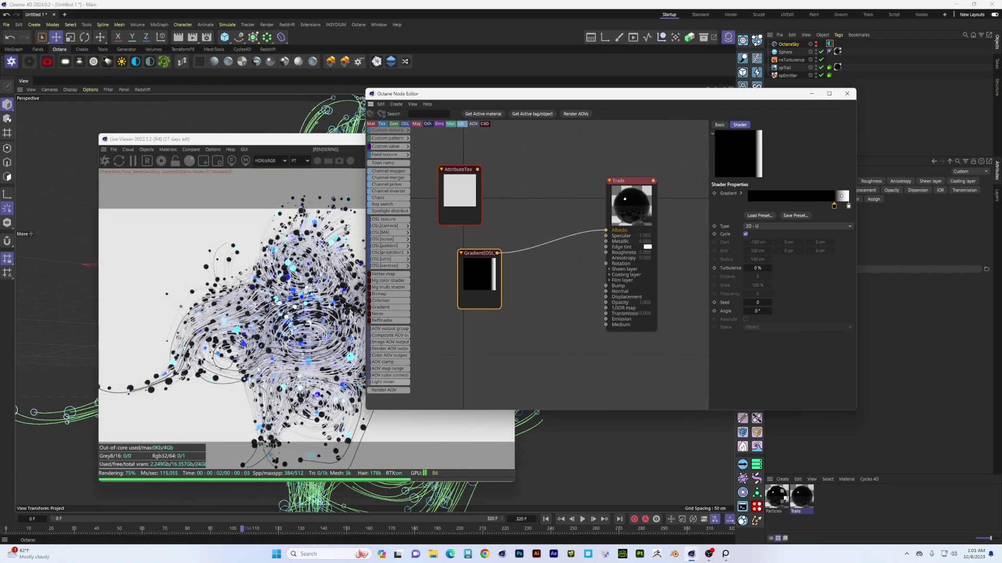
{"action": "middle_click_drag", "start_coordinate": [339, 350], "coordinate": [356, 314]}
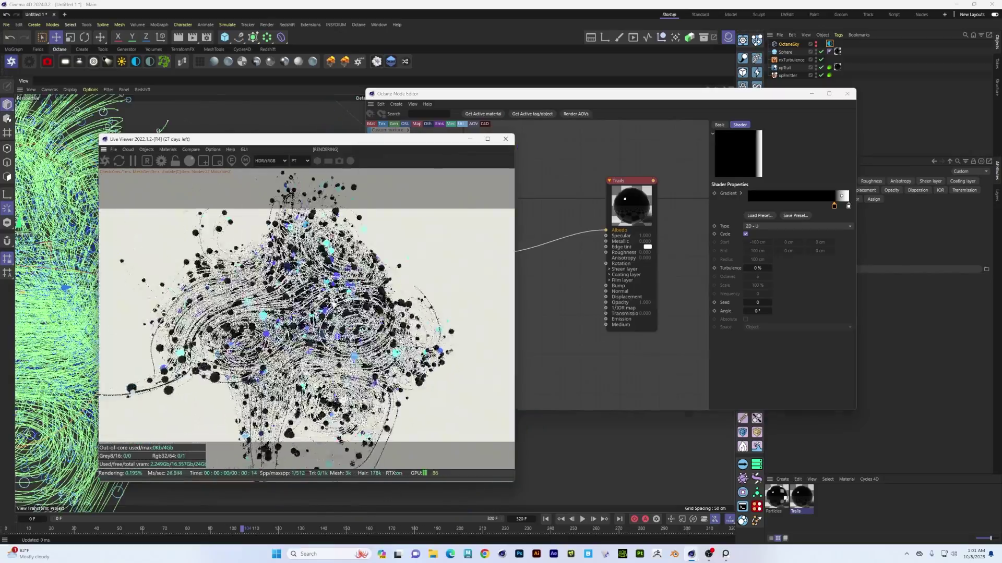
{"action": "scroll", "coordinate": [366, 292], "scroll_direction": "up", "scroll_amount": 5}
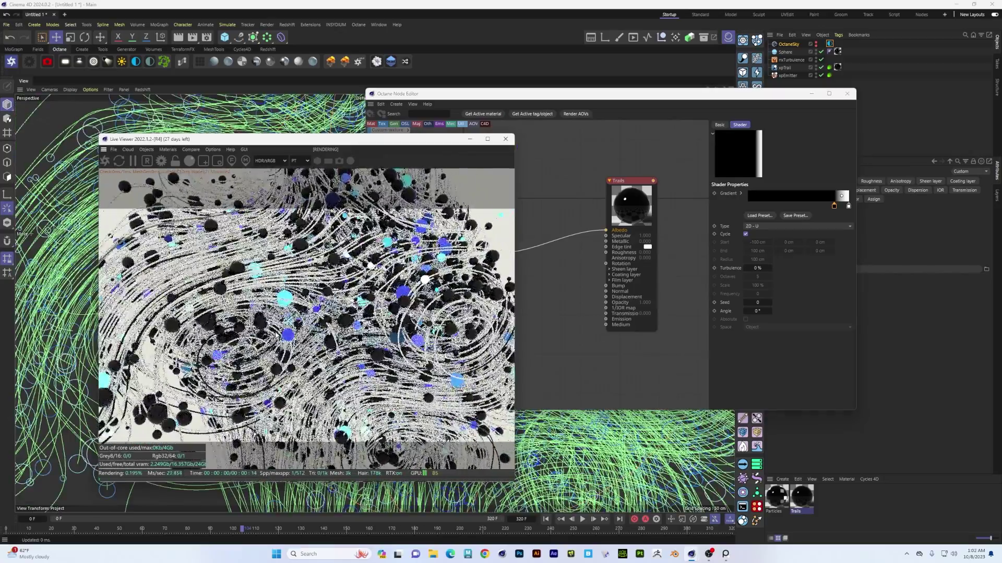
{"action": "scroll", "coordinate": [259, 323], "scroll_direction": "down", "scroll_amount": 5}
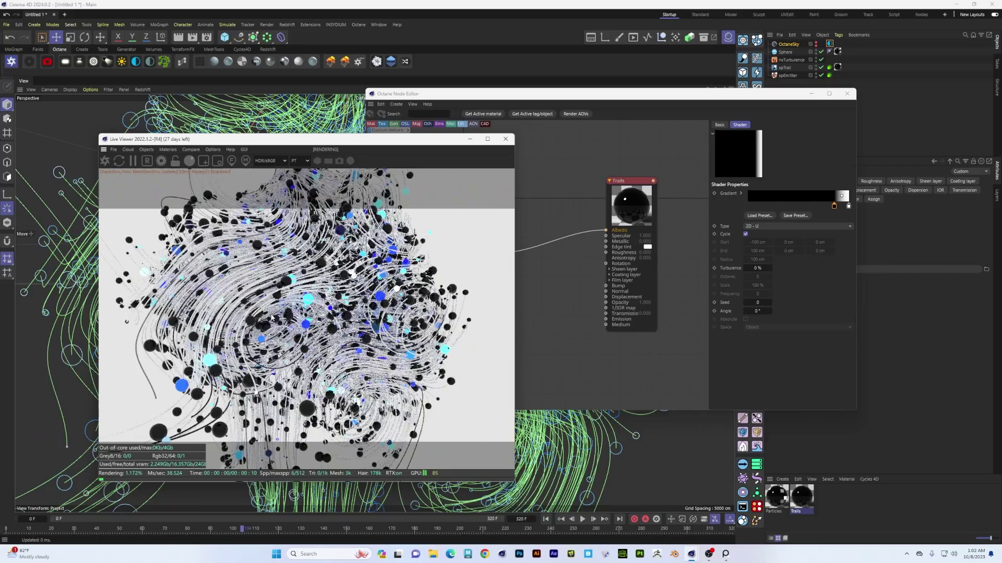
{"action": "scroll", "coordinate": [260, 323], "scroll_direction": "up", "scroll_amount": 2}
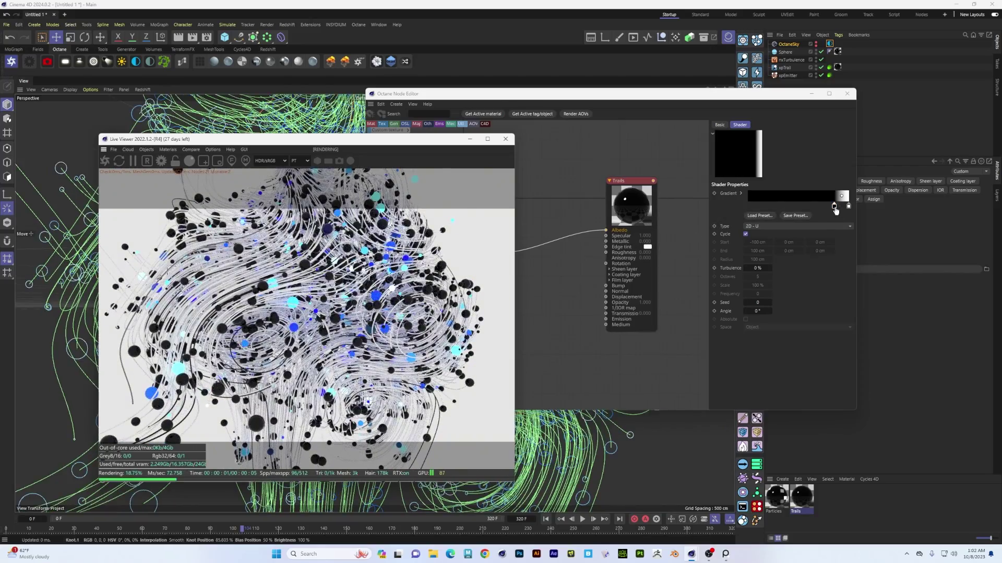
- Slide the Gradient's black knot back to the start of the ramp, keeping the white knot at the end
{"action": "left_click_drag", "start_coordinate": [834, 205], "coordinate": [780, 211]}
{"action": "left_click_drag", "start_coordinate": [832, 206], "coordinate": [723, 206]}
{"action": "left_click_drag", "start_coordinate": [847, 207], "coordinate": [872, 212]}
{"action": "left_click_drag", "start_coordinate": [748, 206], "coordinate": [711, 207]}
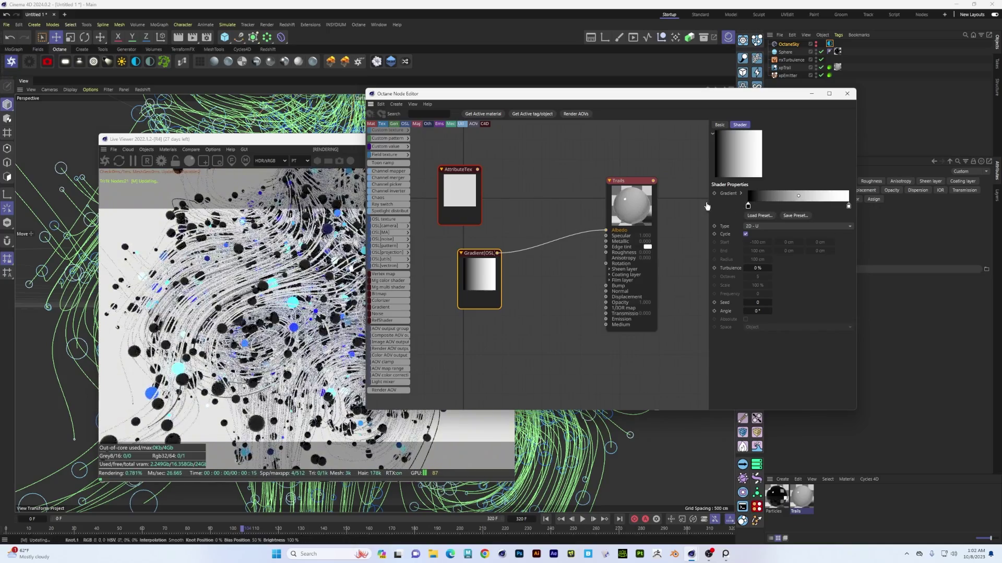
- Disconnect the OSL Gradient from the Trails Albedo and delete the node
{"action": "left_click_drag", "start_coordinate": [494, 98], "coordinate": [567, 103]}
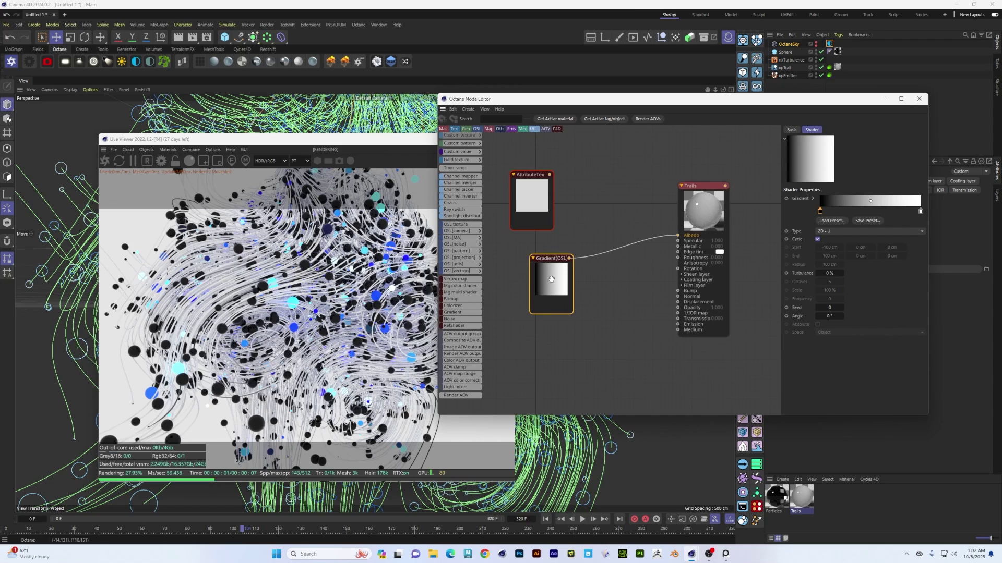
{"action": "mouse_move", "coordinate": [551, 291]}
{"action": "left_mouse_down"}
{"action": "mouse_move", "coordinate": [588, 285]}
{"action": "mouse_move", "coordinate": [559, 288]}
{"action": "left_mouse_up"}
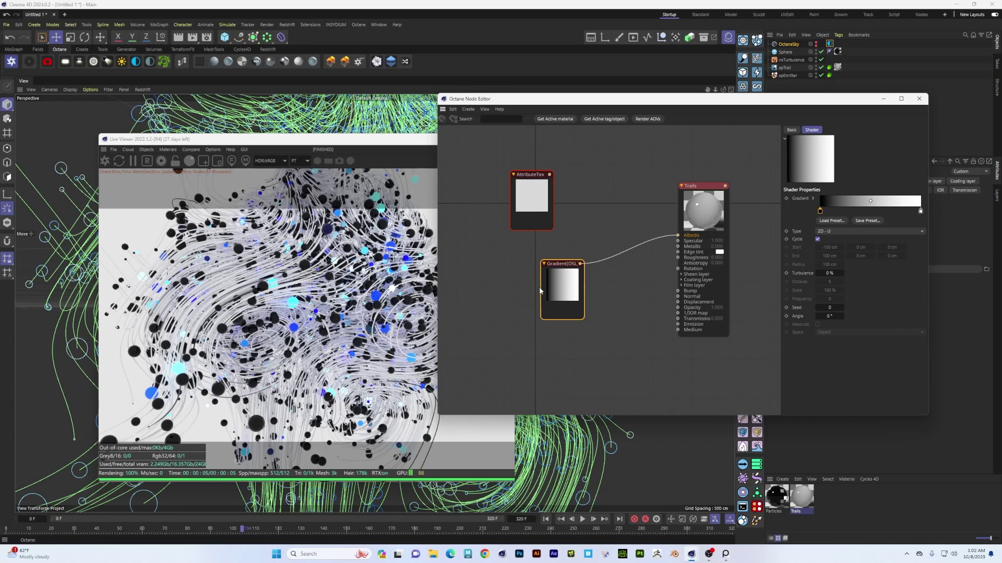
{"action": "left_click_drag", "start_coordinate": [555, 285], "coordinate": [531, 298]}
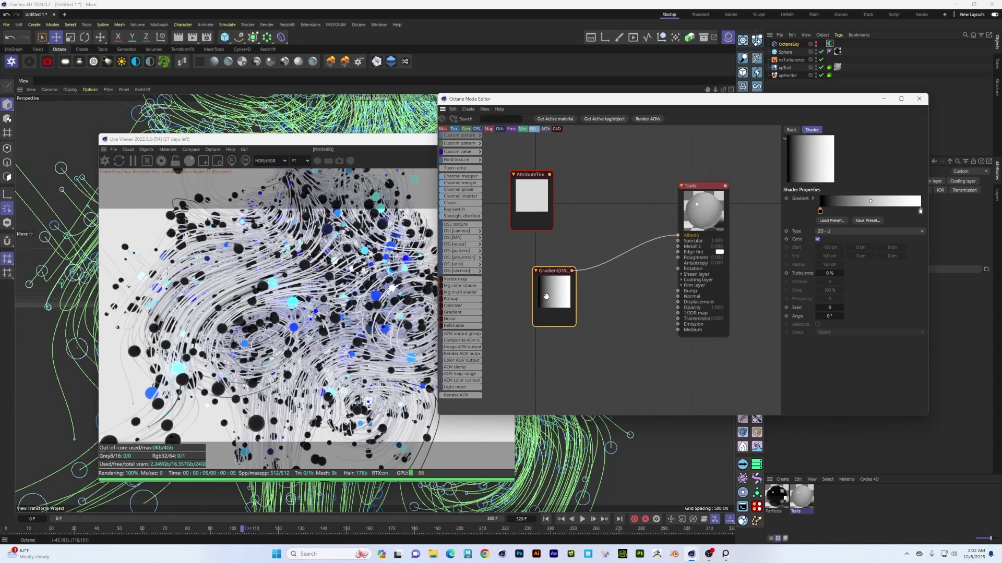
{"action": "left_click", "coordinate": [678, 238]}
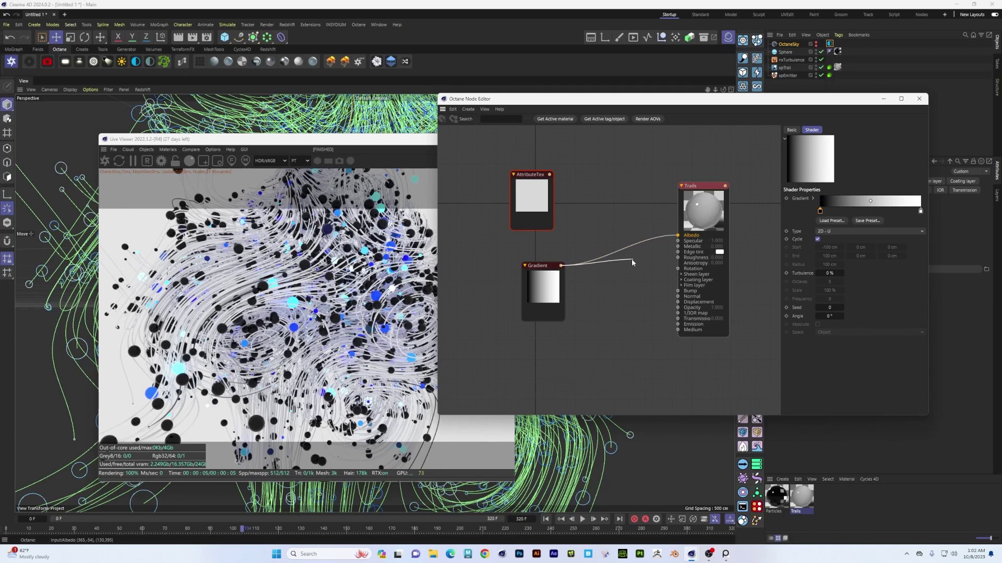
{"action": "left_click_drag", "start_coordinate": [632, 263], "coordinate": [600, 272]}
{"action": "left_click", "coordinate": [539, 291]}
{"action": "key", "text": "Delete"}
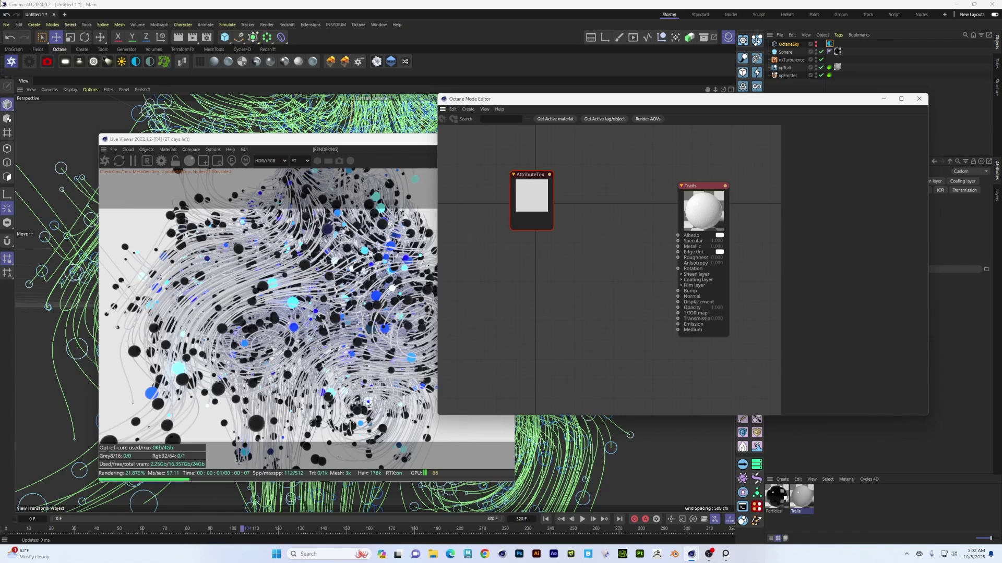
- Turn off OSL use for C4D noise and gradient in the Octane C4D shaders settings, then close the settings
{"action": "left_click", "coordinate": [28, 63]}
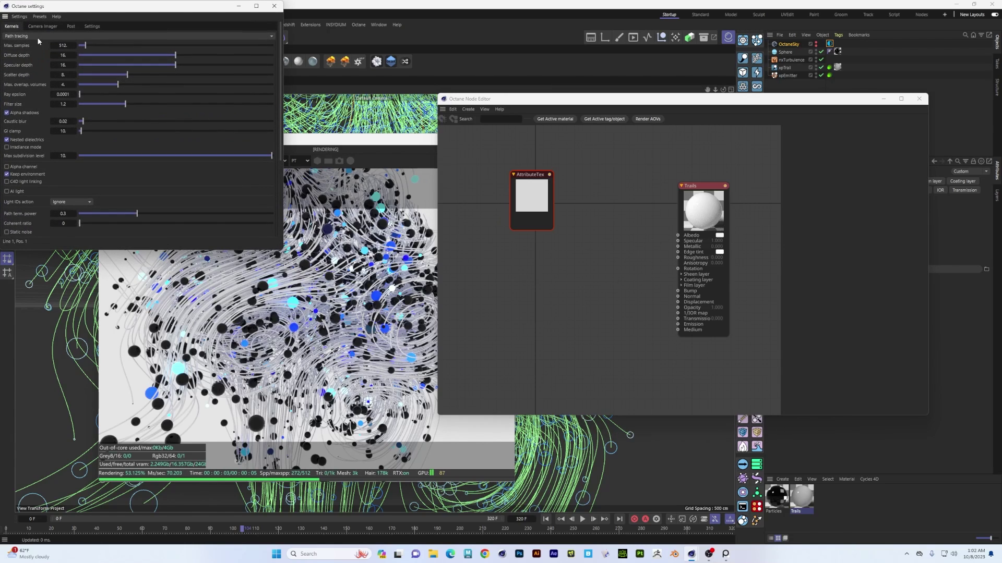
{"action": "left_click", "coordinate": [92, 26]}
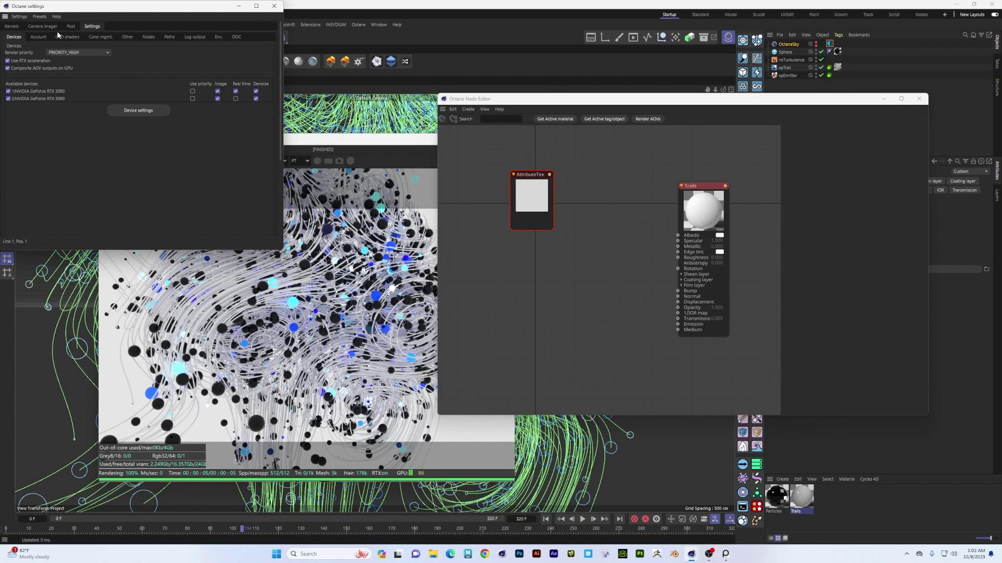
{"action": "left_click", "coordinate": [68, 37]}
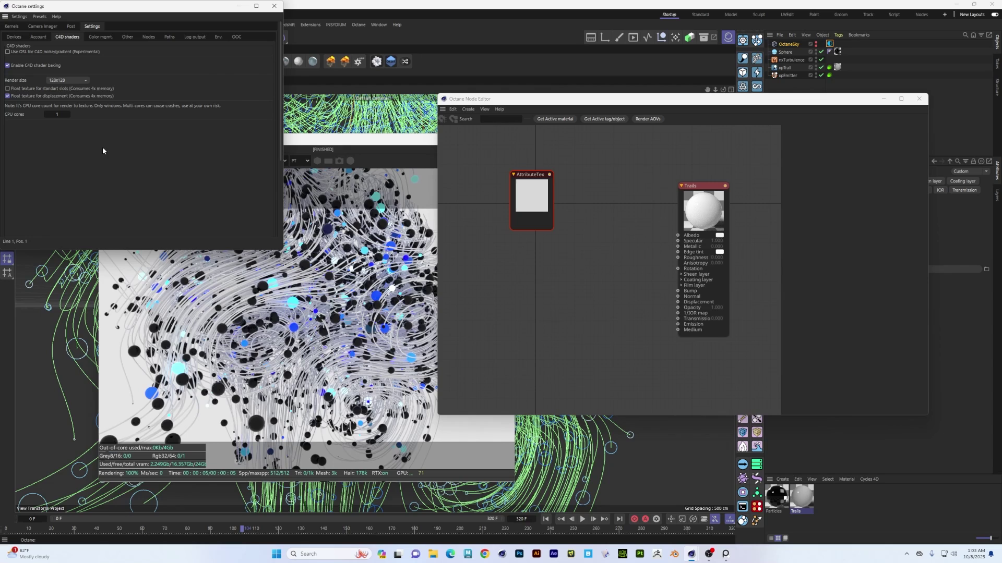
{"action": "mouse_move", "coordinate": [505, 287]}
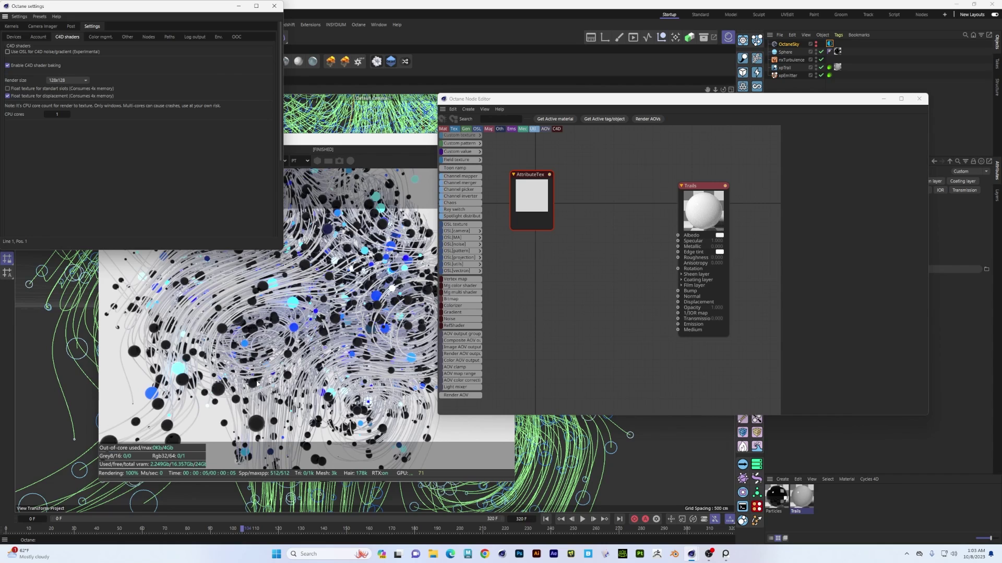
{"action": "left_click", "coordinate": [275, 6]}
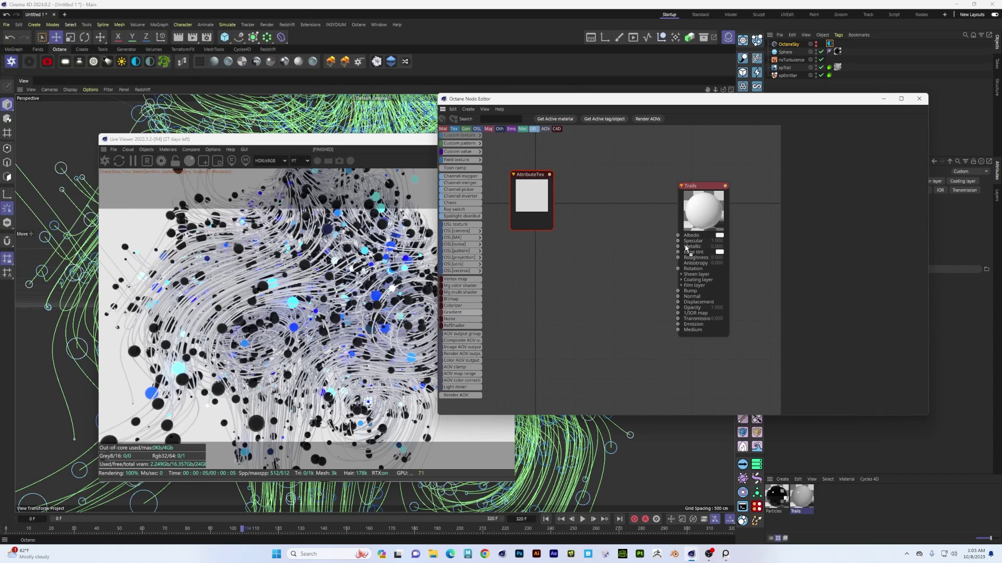
- Add a new baked Gradient shader to the node graph and feed it into the Trails Albedo
{"action": "left_click_drag", "start_coordinate": [581, 276], "coordinate": [582, 277]}
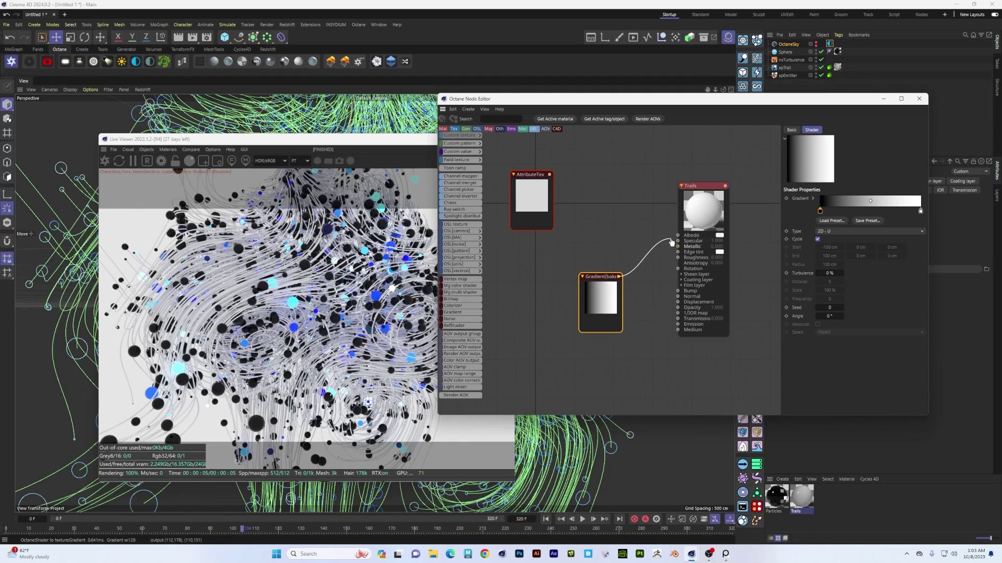
{"action": "left_click_drag", "start_coordinate": [679, 239], "coordinate": [677, 235]}
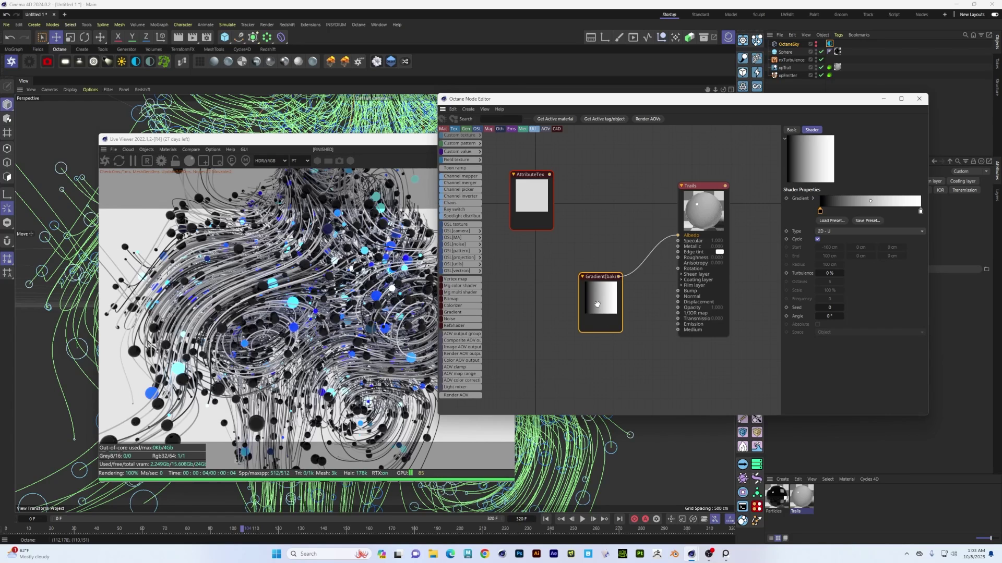
- Move the Gradient node below AttributeTex and reshape its ramp into a narrow white band with black on both sides
{"action": "left_click_drag", "start_coordinate": [595, 304], "coordinate": [528, 323]}
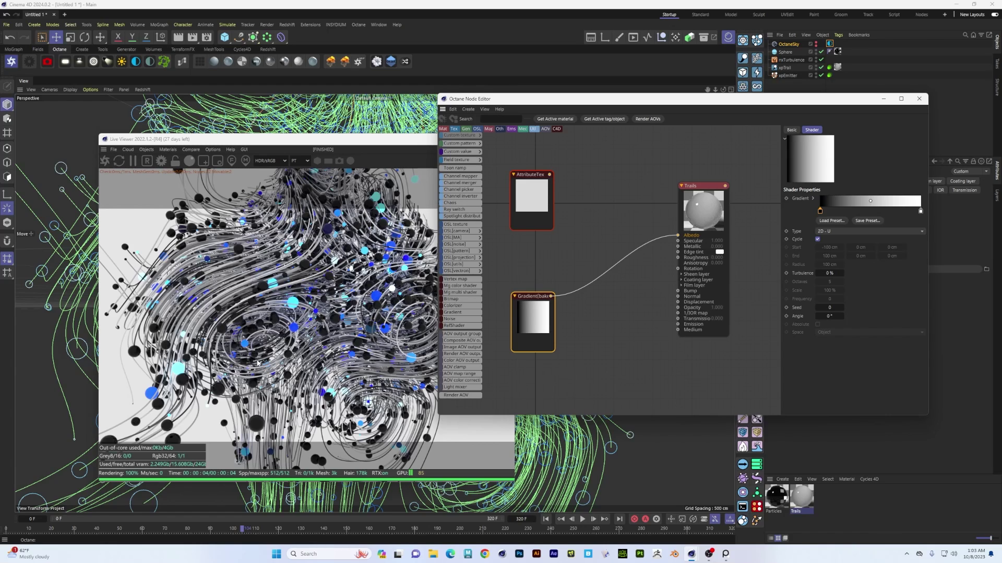
{"action": "mouse_move", "coordinate": [519, 304]}
{"action": "left_mouse_down"}
{"action": "mouse_move", "coordinate": [512, 286]}
{"action": "mouse_move", "coordinate": [522, 314]}
{"action": "left_mouse_up"}
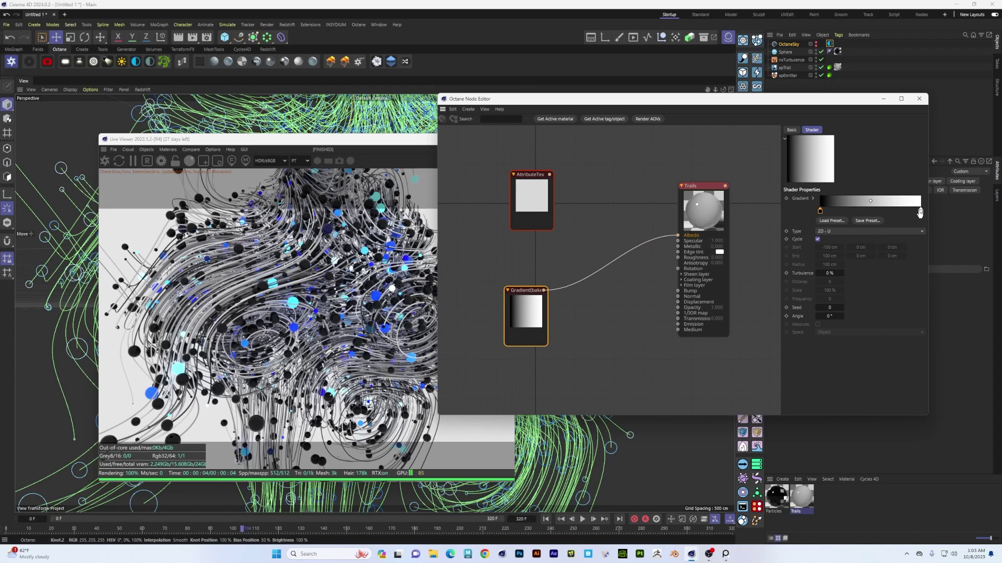
{"action": "left_click_drag", "start_coordinate": [921, 210], "coordinate": [865, 212]}
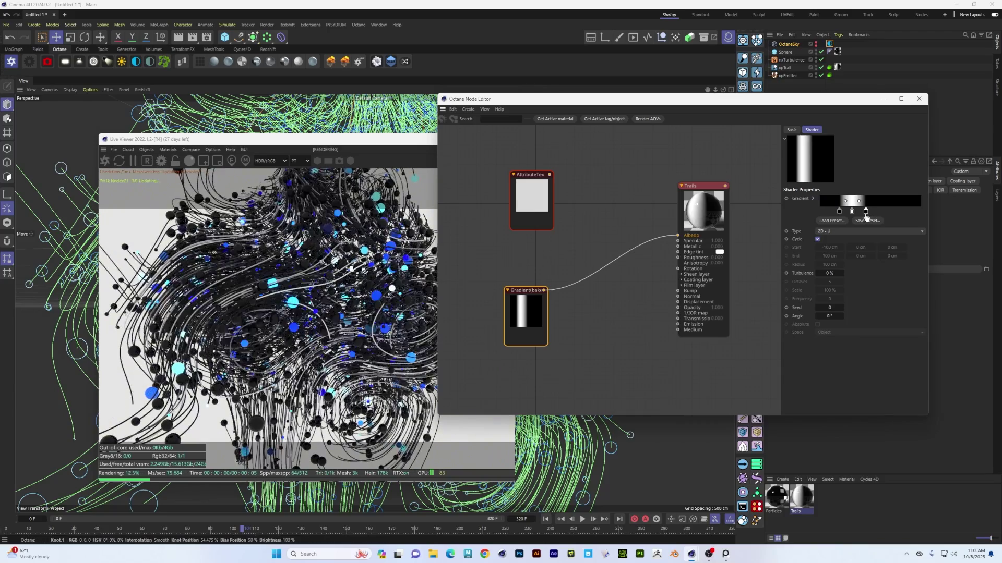
- Insert a Multiply node between the Gradient and the Trails Albedo, and connect AttributeTex to its Texture2 input
{"action": "left_click_drag", "start_coordinate": [536, 196], "coordinate": [522, 237]}
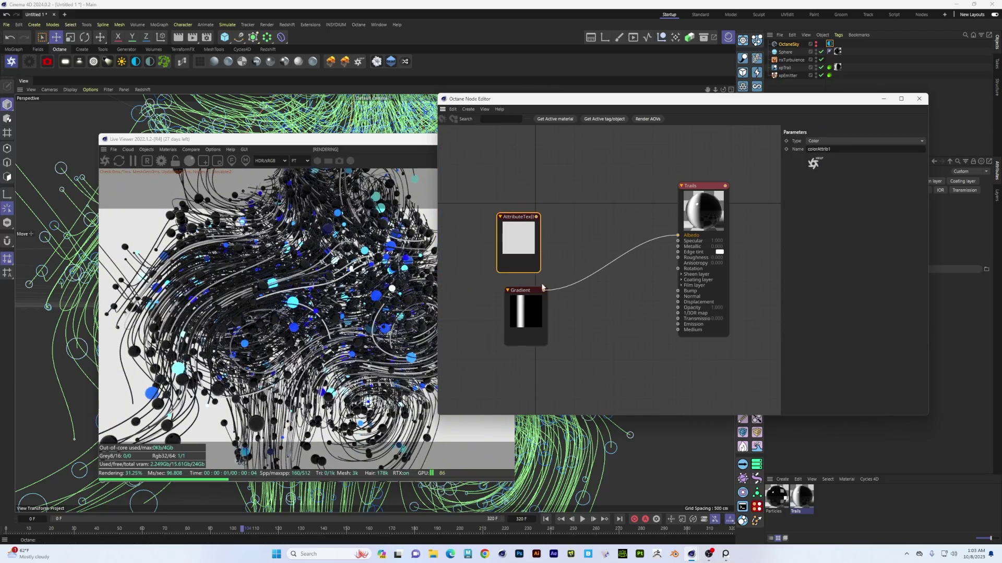
{"action": "scroll", "coordinate": [453, 290], "scroll_direction": "up", "scroll_amount": 5}
{"action": "scroll", "coordinate": [453, 291], "scroll_direction": "up", "scroll_amount": 3}
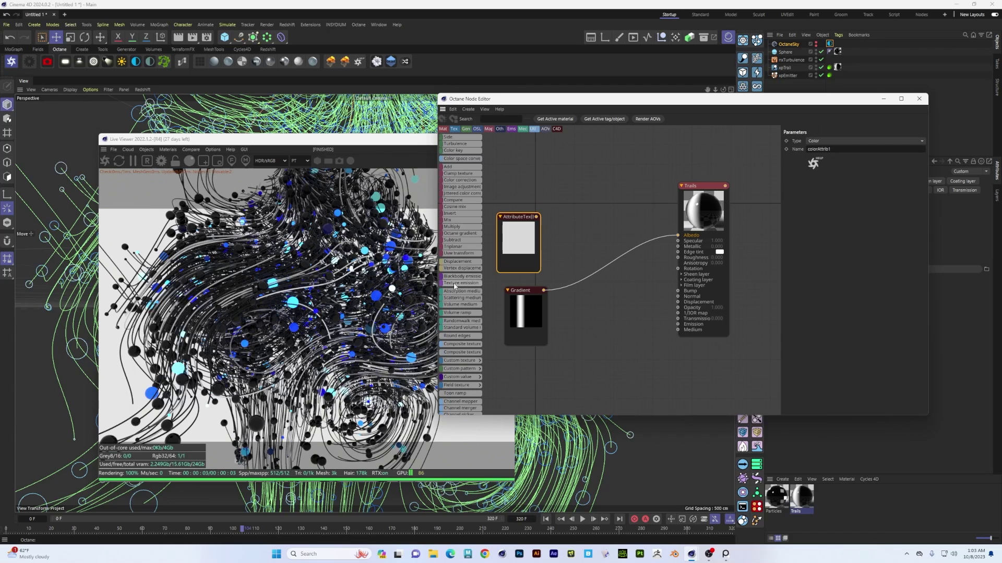
{"action": "left_click_drag", "start_coordinate": [603, 268], "coordinate": [600, 223]}
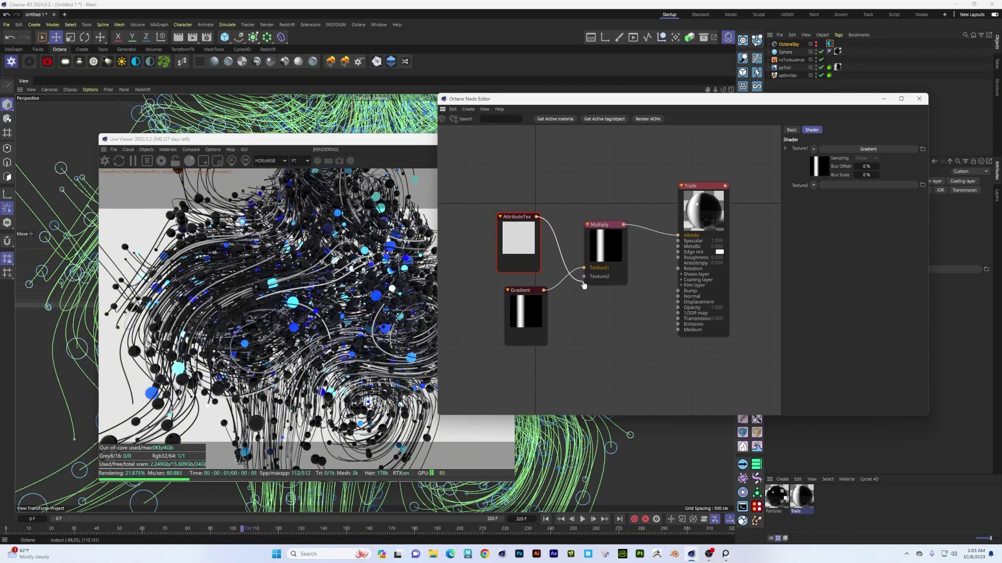
{"action": "left_click_drag", "start_coordinate": [583, 285], "coordinate": [584, 276]}
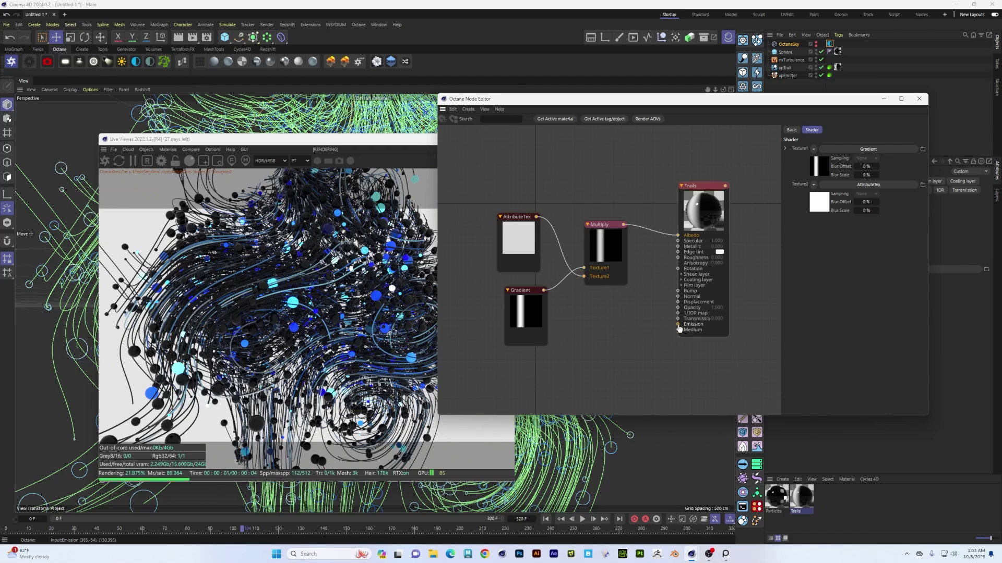
- Add a Texture Emission to the Trails Emission, driven by the Multiply node, with Surface brightness on and power about 4.06
{"action": "left_click_drag", "start_coordinate": [678, 326], "coordinate": [635, 324]}
{"action": "left_click", "coordinate": [700, 332]}
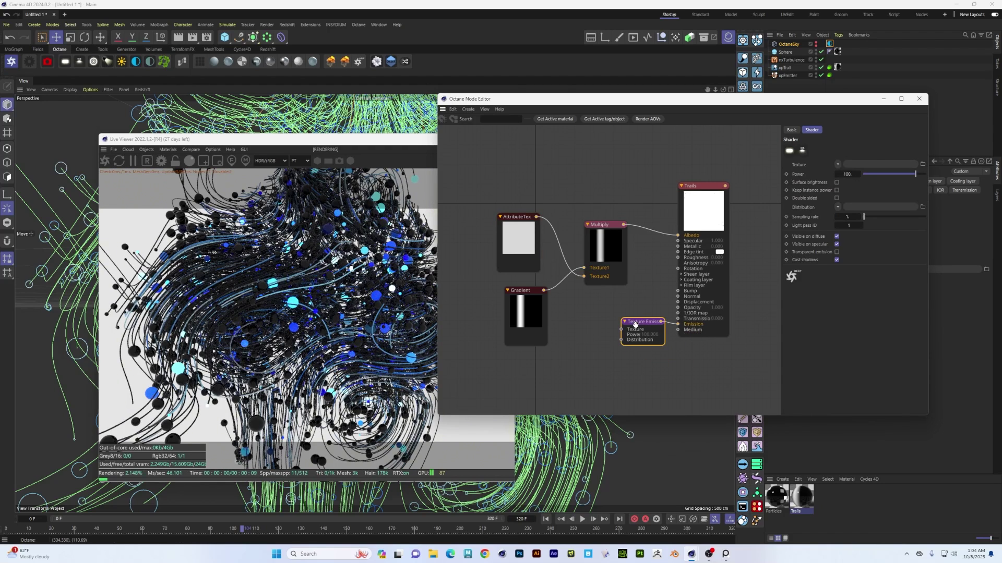
{"action": "left_click_drag", "start_coordinate": [625, 228], "coordinate": [638, 321]}
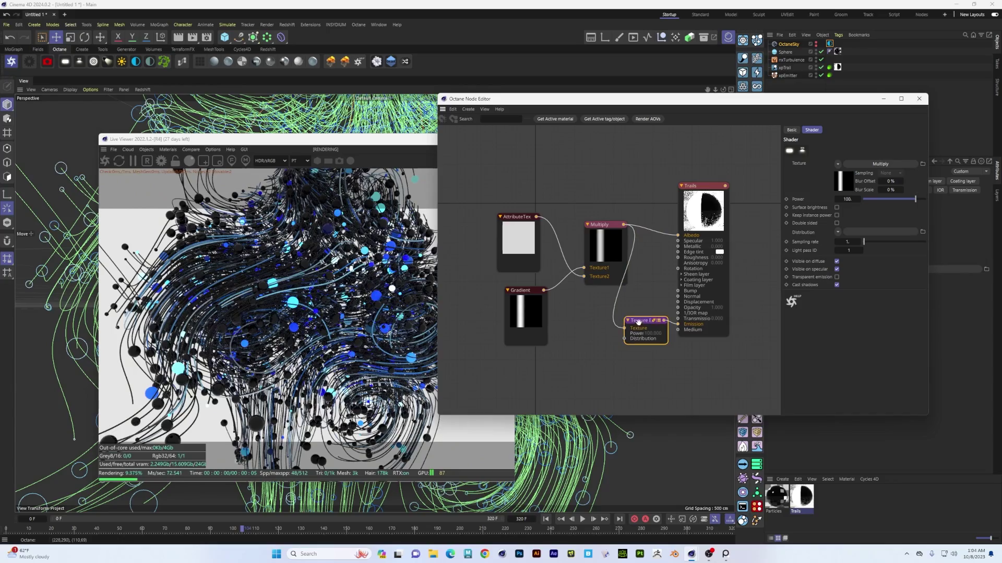
{"action": "left_click", "coordinate": [837, 208]}
{"action": "mouse_move", "coordinate": [915, 199]}
{"action": "left_mouse_down"}
{"action": "mouse_move", "coordinate": [884, 204]}
{"action": "mouse_move", "coordinate": [905, 203]}
{"action": "left_mouse_up"}
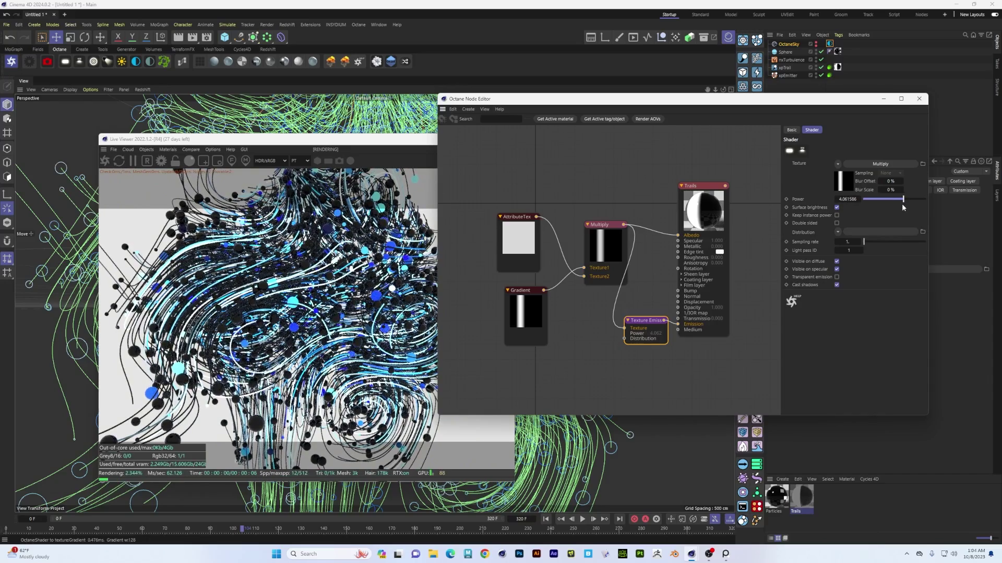
- Re-enable the OctaneSky and move the node editor and Live Viewer windows apart to see the glowing trails
{"action": "left_click", "coordinate": [817, 45]}
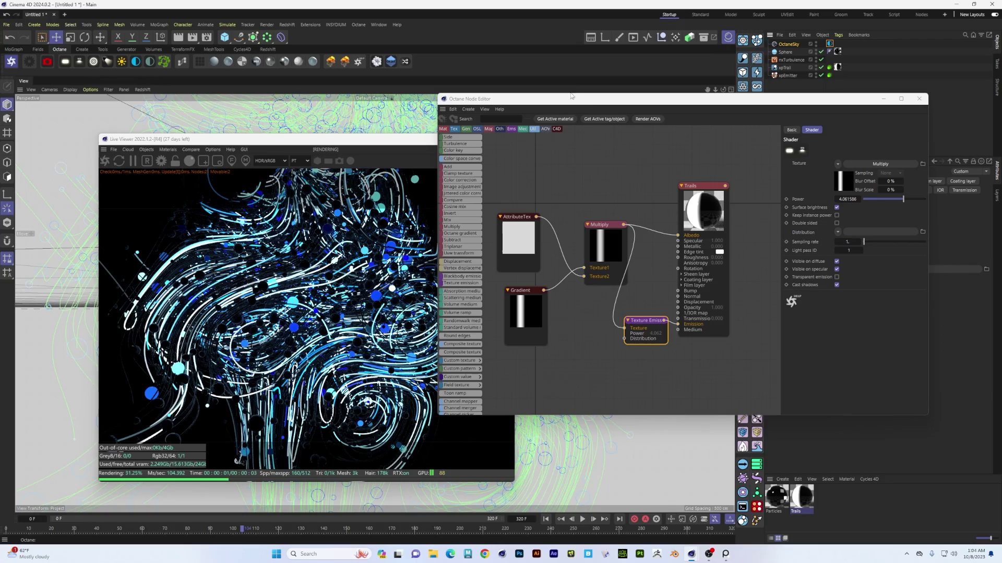
{"action": "left_click_drag", "start_coordinate": [571, 96], "coordinate": [715, 134]}
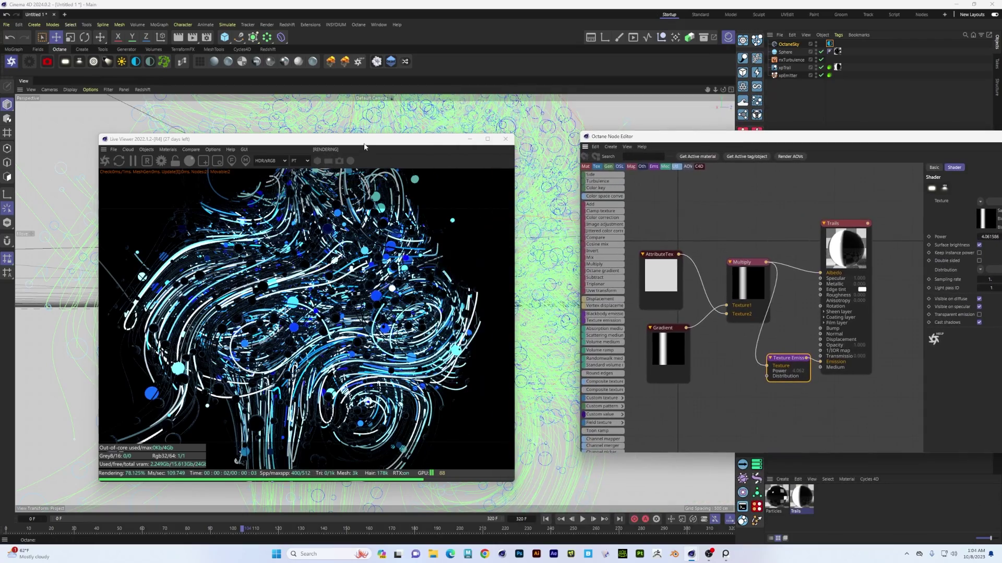
{"action": "left_click_drag", "start_coordinate": [364, 147], "coordinate": [392, 112]}
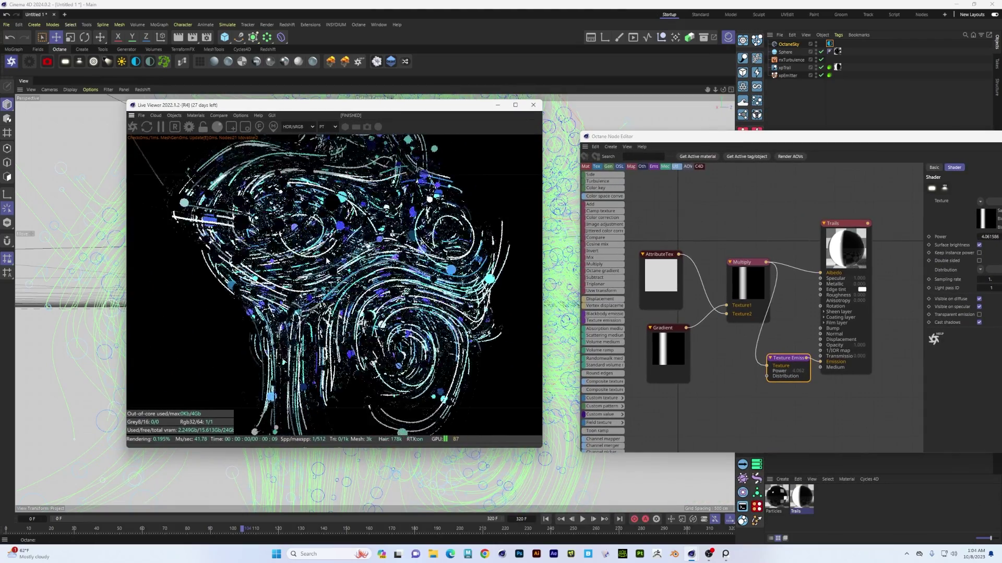
- Raise the Trails Texture Emission power to about 5.48
{"action": "left_click_drag", "start_coordinate": [327, 260], "coordinate": [357, 281]}
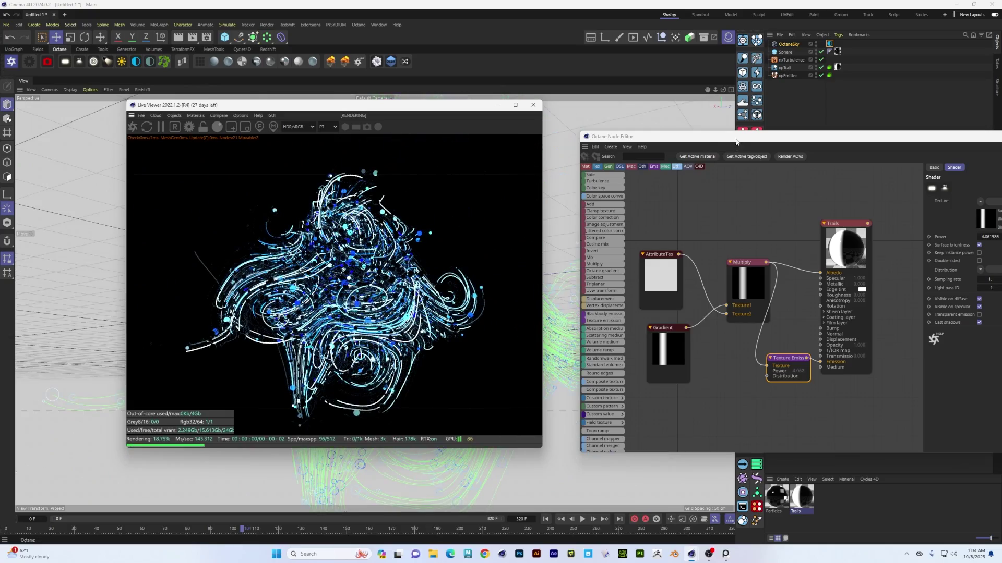
{"action": "left_click_drag", "start_coordinate": [736, 142], "coordinate": [594, 122]}
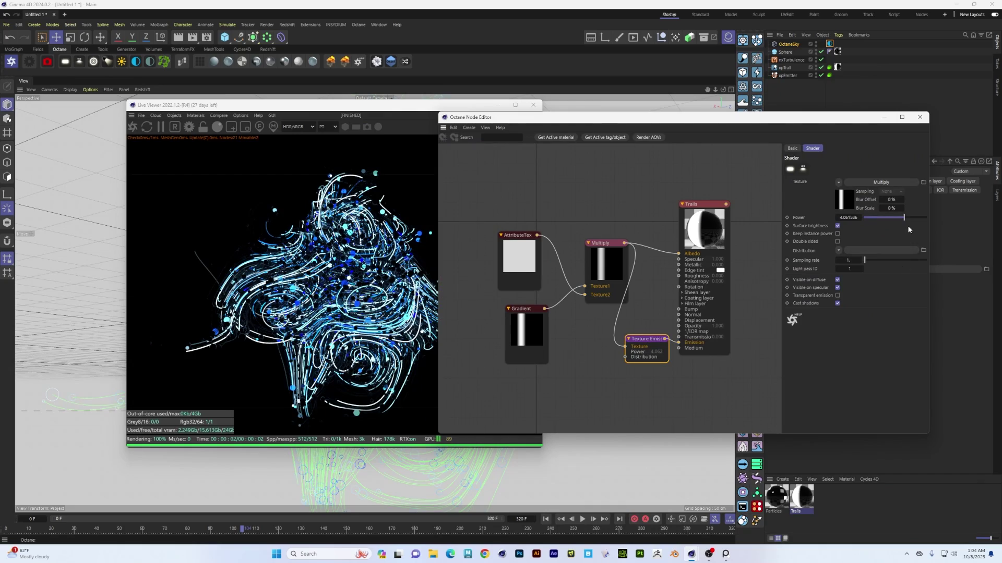
{"action": "left_click_drag", "start_coordinate": [903, 217], "coordinate": [906, 219]}
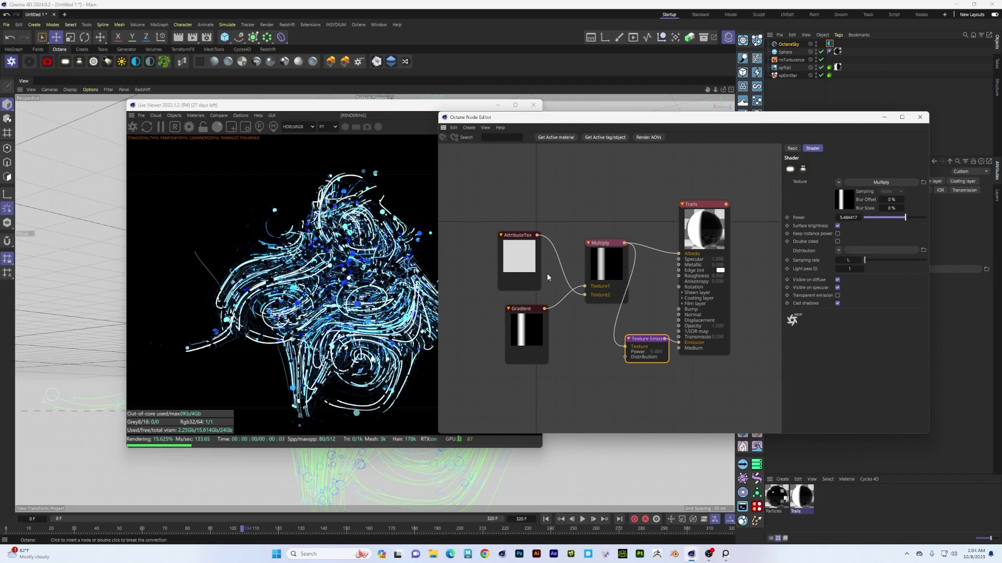
- Widen the white band in the Trails Gradient by moving both of its black knots outward
{"action": "left_click", "coordinate": [526, 327]}
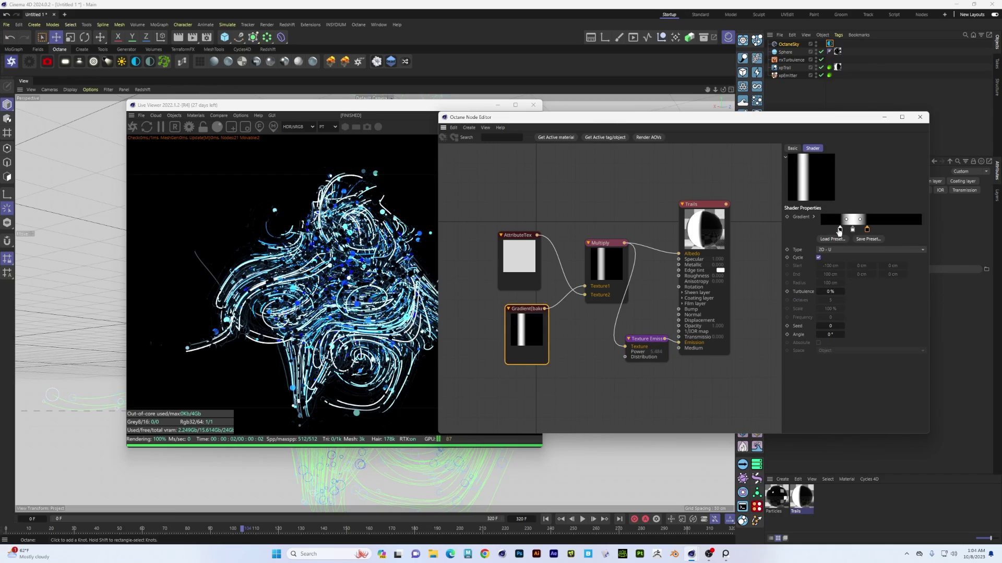
{"action": "left_click_drag", "start_coordinate": [840, 229], "coordinate": [878, 235]}
{"action": "left_click", "coordinate": [867, 233]}
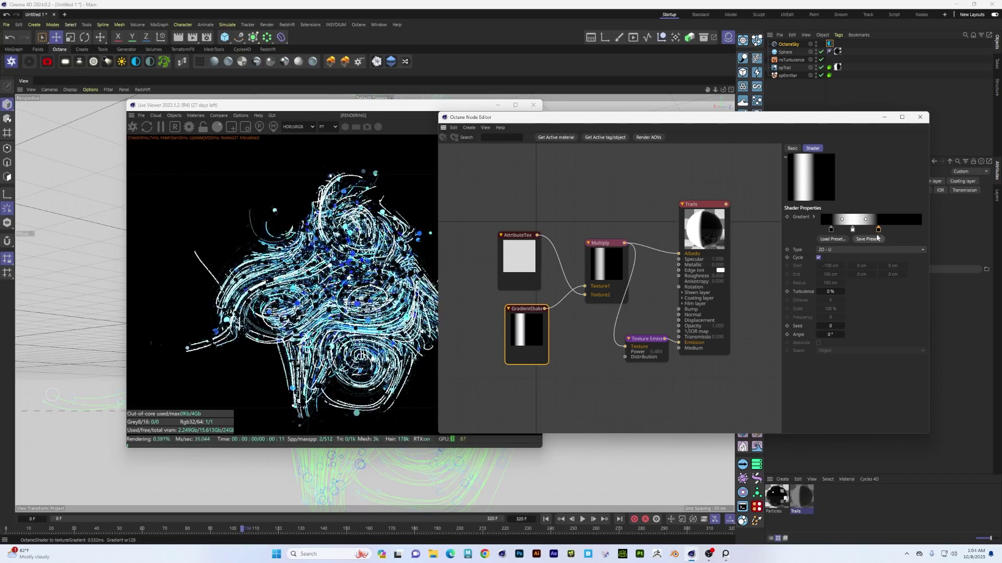
- Lower the Trails Texture Emission power to about 1.49 and close the node editor
{"action": "left_click", "coordinate": [652, 338]}
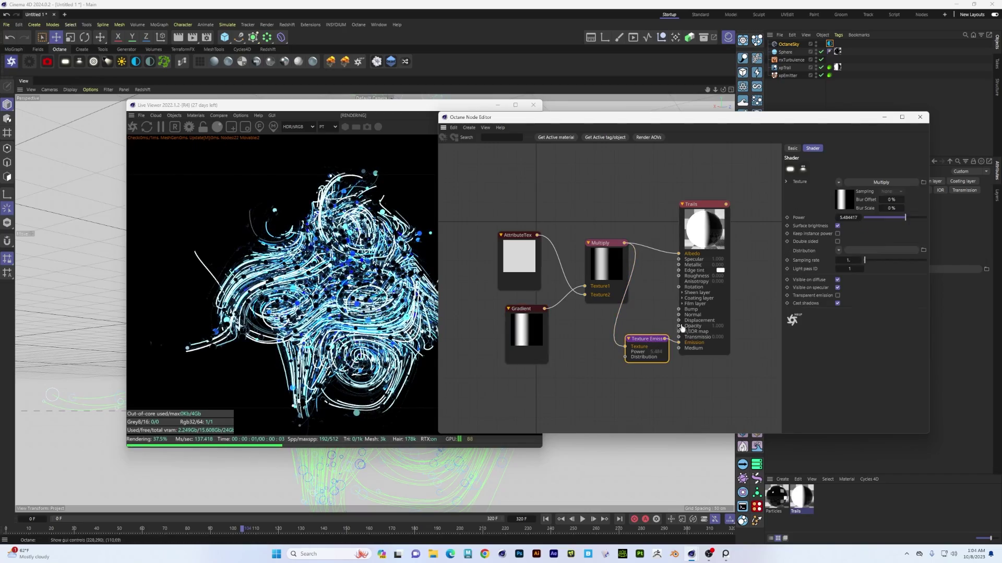
{"action": "left_click", "coordinate": [894, 218]}
{"action": "left_click_drag", "start_coordinate": [895, 221], "coordinate": [902, 224]}
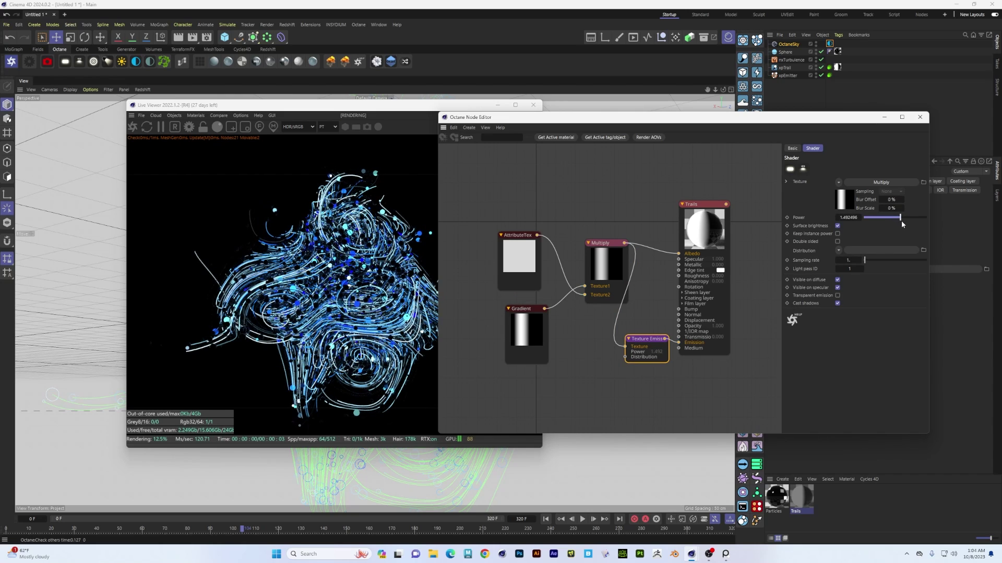
{"action": "left_click", "coordinate": [920, 117]}
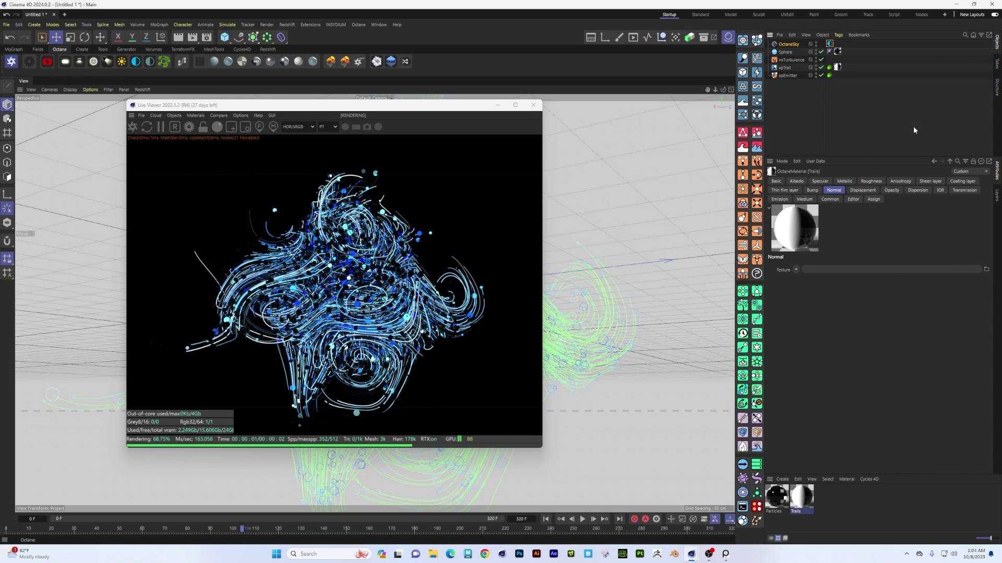
- Add an OctaneCamera, frame the trails more closely, and enlarge the Live Viewer window
{"action": "left_click", "coordinate": [54, 62]}
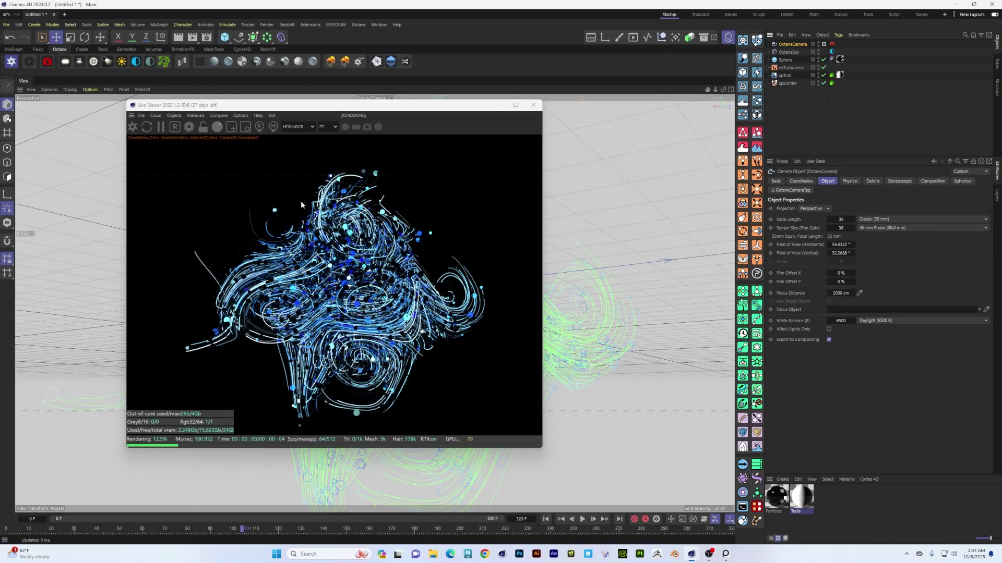
{"action": "scroll", "coordinate": [384, 282], "scroll_direction": "up", "scroll_amount": 5}
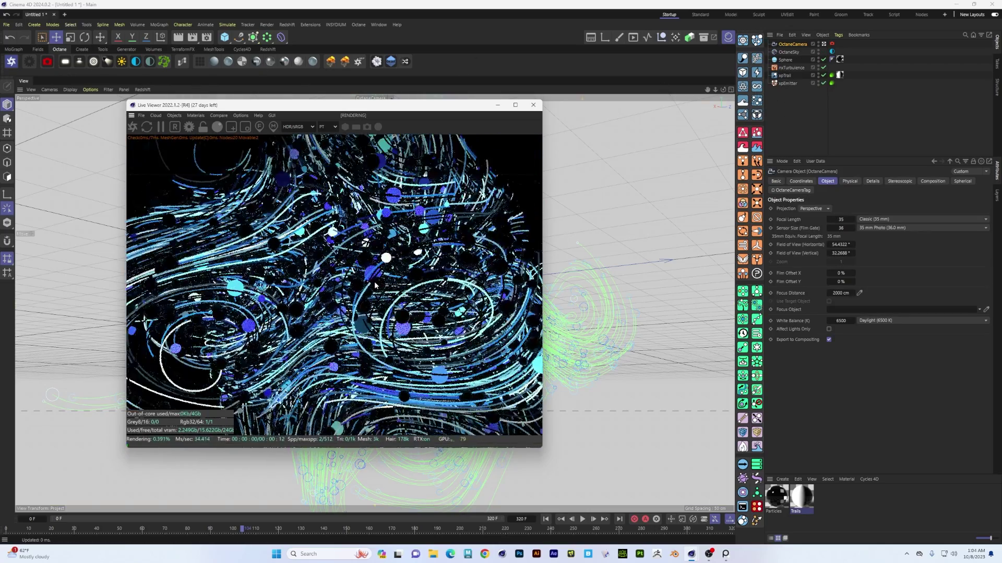
{"action": "left_click_drag", "start_coordinate": [384, 279], "coordinate": [403, 275], "text": "alt"}
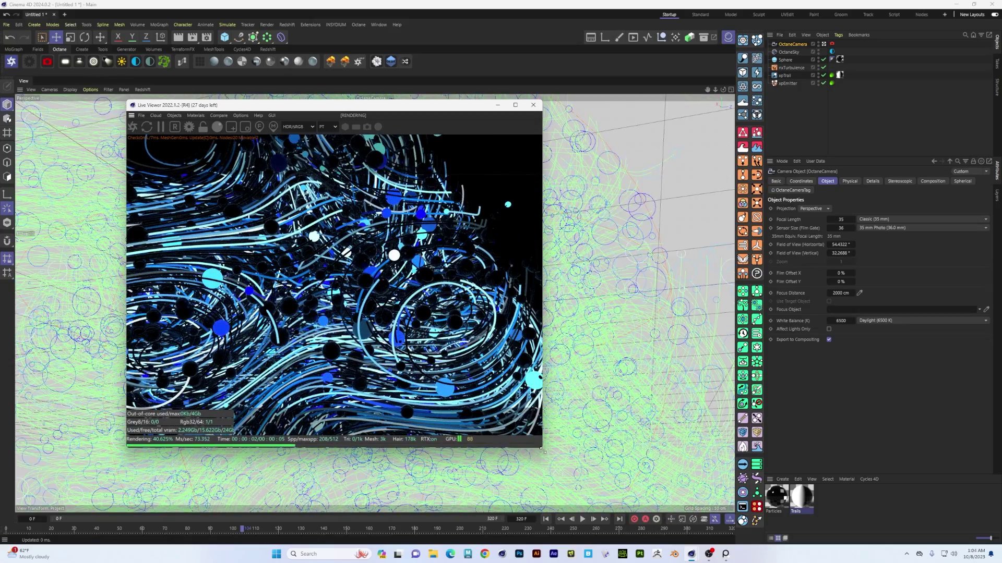
{"action": "left_click_drag", "start_coordinate": [542, 449], "coordinate": [618, 463]}
{"action": "left_click_drag", "start_coordinate": [417, 292], "coordinate": [732, 47], "text": "alt"}
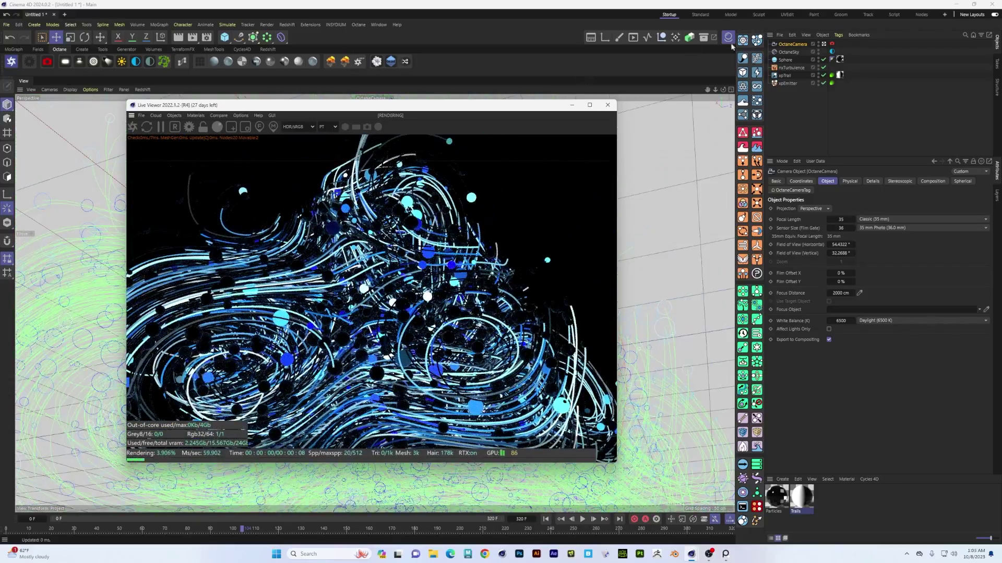
- In the Octane camera tag's thin lens depth of field, turn off auto focus and set the aperture to about 3.24 cm
{"action": "left_click", "coordinate": [832, 44]}
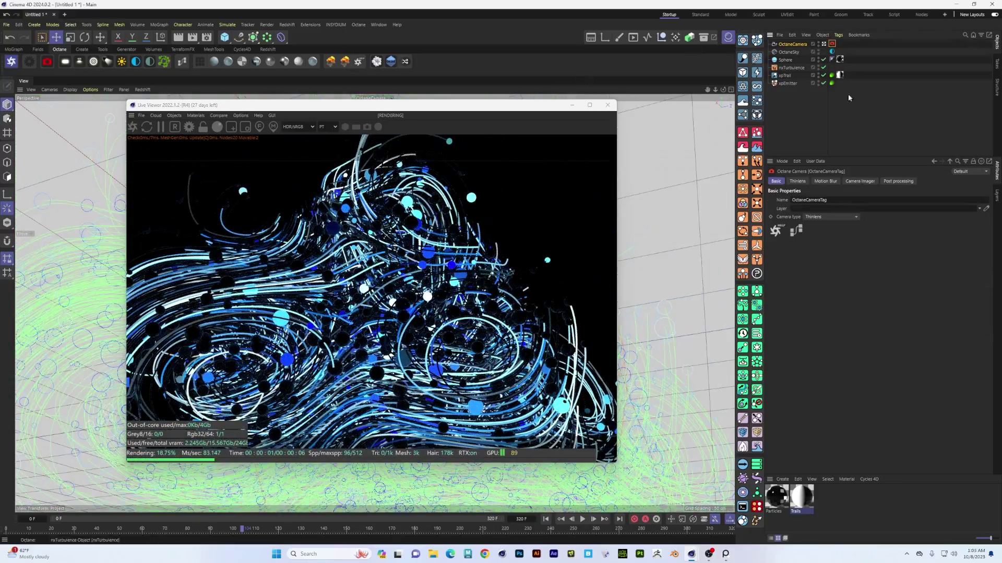
{"action": "left_click", "coordinate": [859, 181]}
{"action": "left_click", "coordinate": [798, 181]}
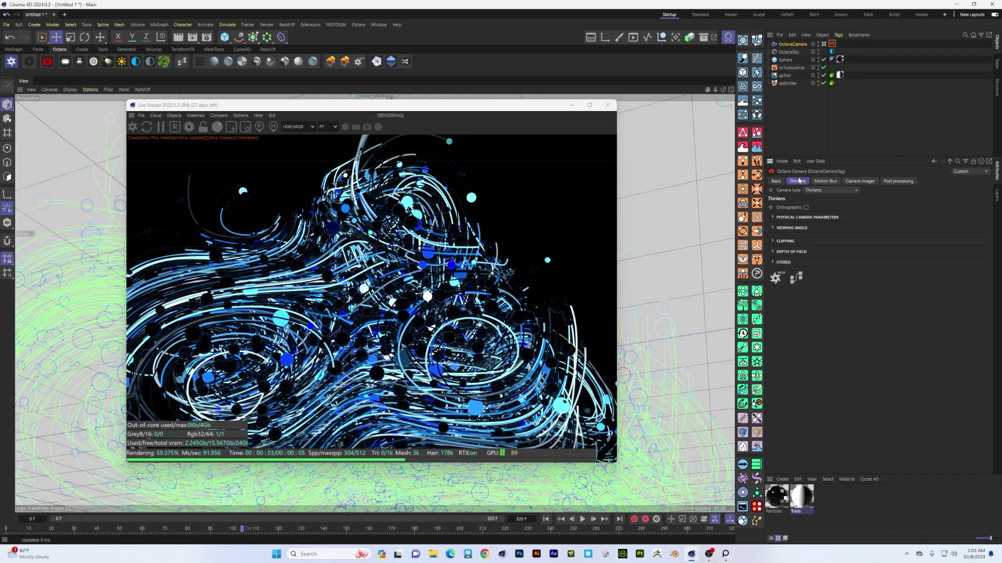
{"action": "left_click", "coordinate": [782, 251]}
{"action": "left_click", "coordinate": [826, 261]}
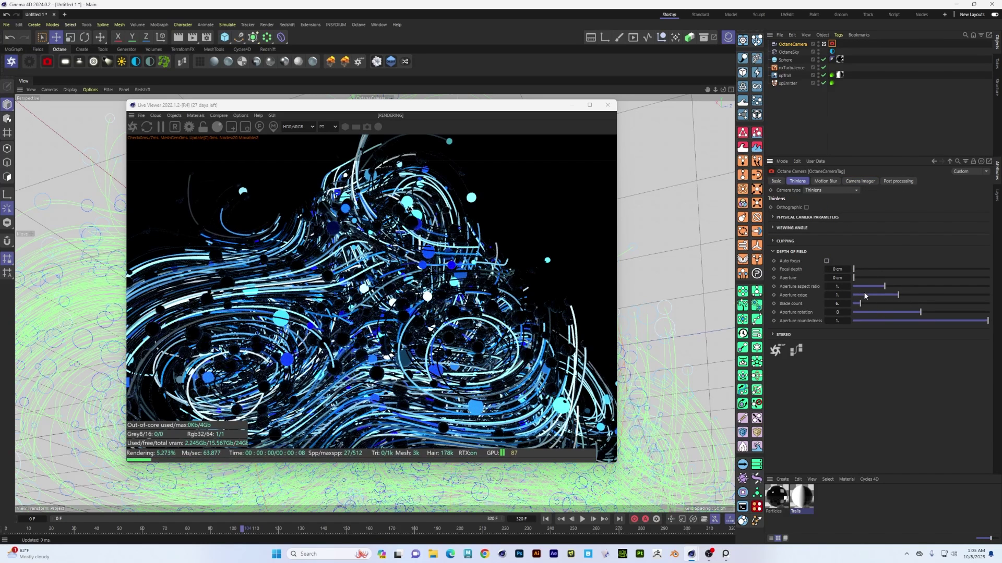
{"action": "left_click_drag", "start_coordinate": [853, 277], "coordinate": [962, 286]}
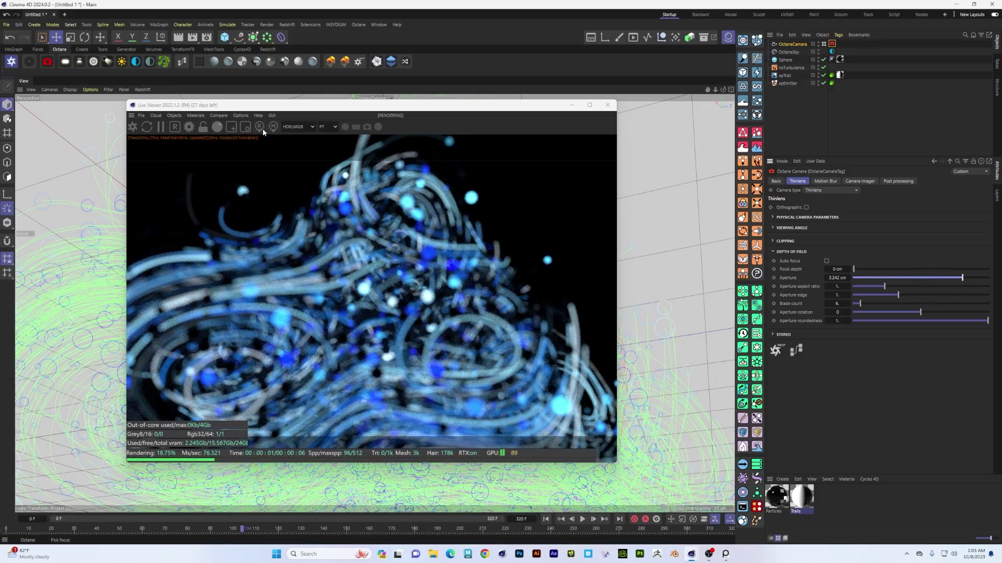
- Pick the render focus on a particle sphere among the trails and increase the camera aperture to about 5.86 cm
{"action": "left_click", "coordinate": [260, 129]}
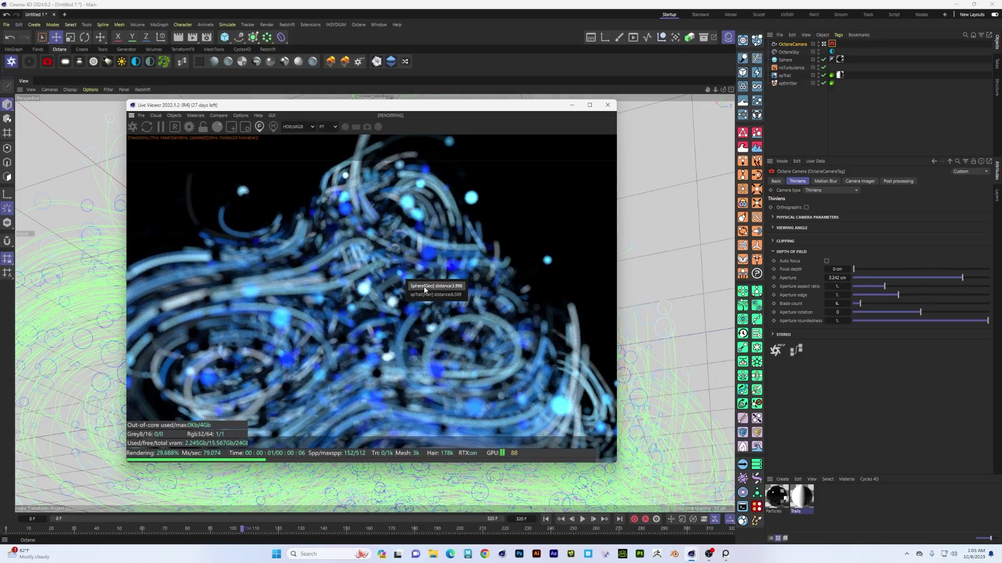
{"action": "left_click", "coordinate": [424, 290]}
{"action": "left_click_drag", "start_coordinate": [458, 312], "coordinate": [477, 268]}
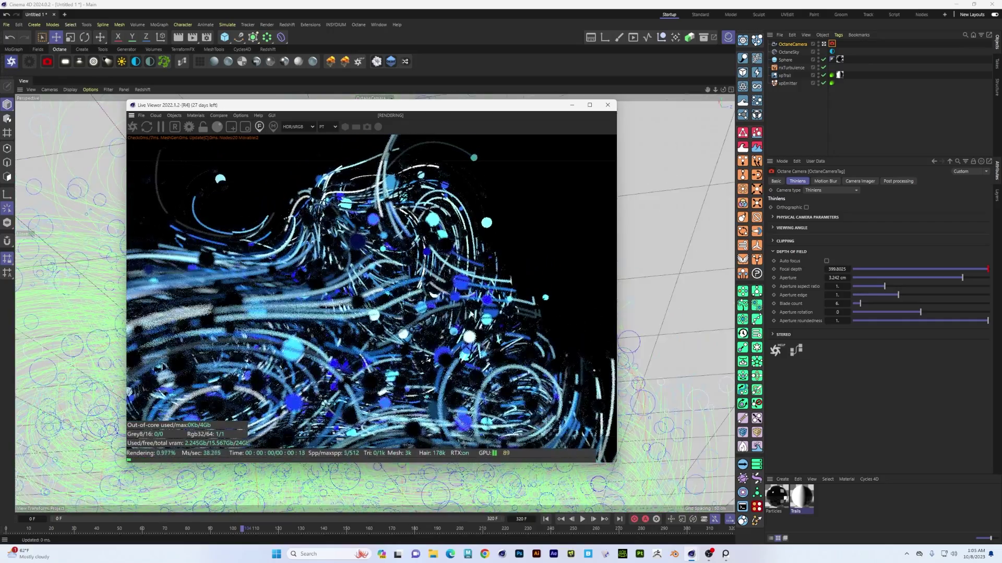
{"action": "left_click_drag", "start_coordinate": [939, 278], "coordinate": [988, 277]}
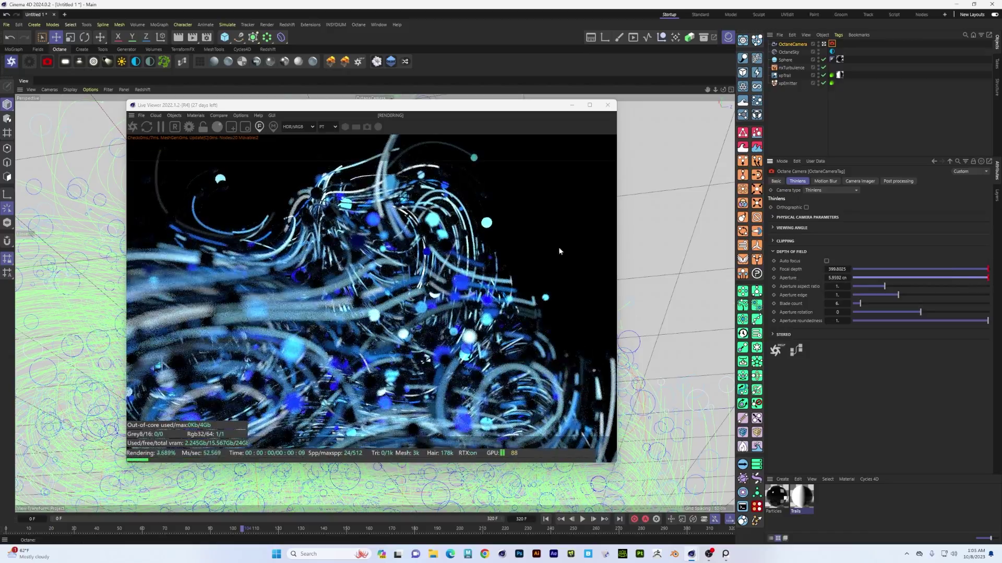
{"action": "left_click_drag", "start_coordinate": [420, 337], "coordinate": [509, 286]}
- Enable the camera's post processing, with bloom power about 165 and cutoff about 0.44
{"action": "left_click", "coordinate": [859, 181]}
{"action": "left_click", "coordinate": [898, 181]}
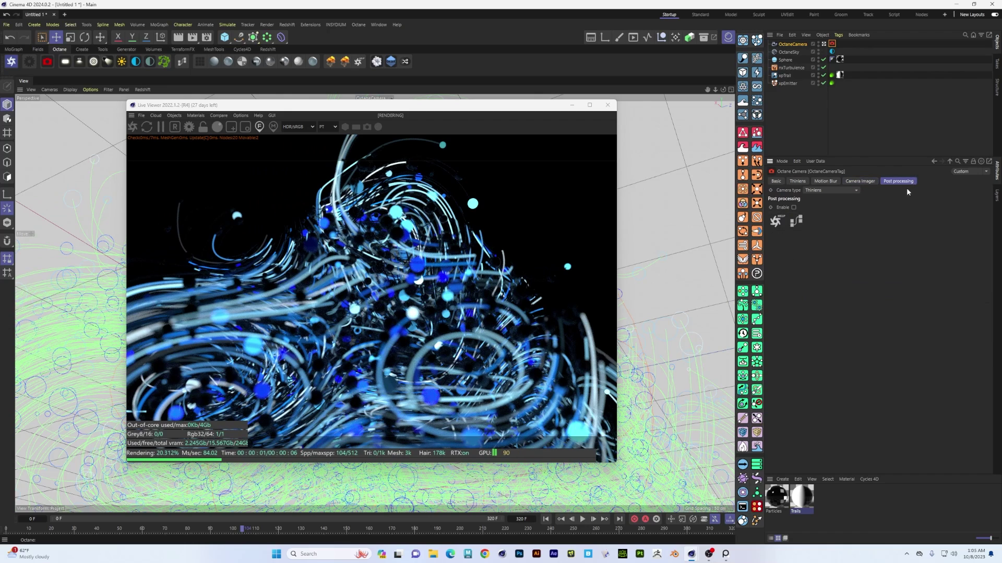
{"action": "left_click", "coordinate": [794, 208]}
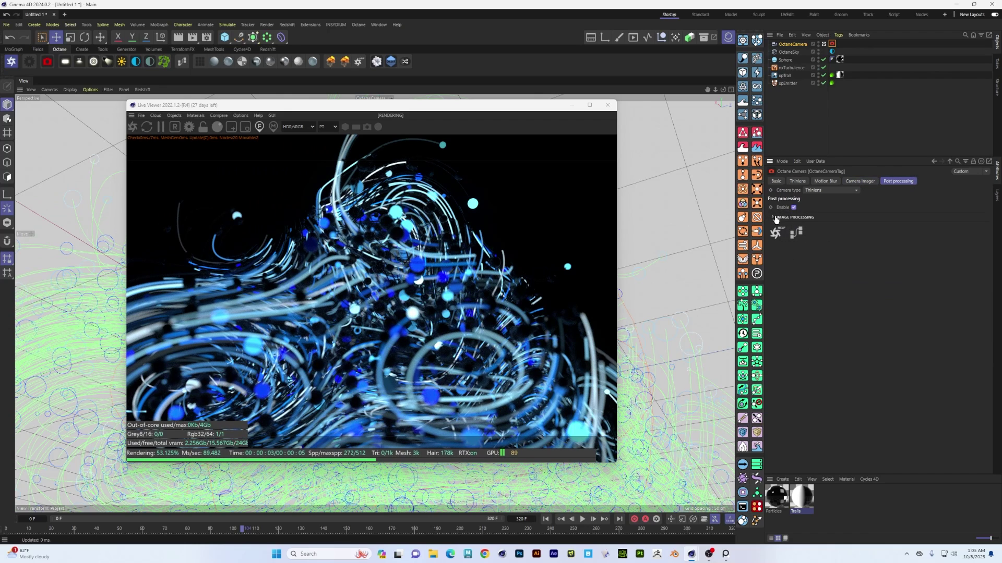
{"action": "left_click", "coordinate": [795, 217]}
{"action": "left_click_drag", "start_coordinate": [914, 228], "coordinate": [972, 244]}
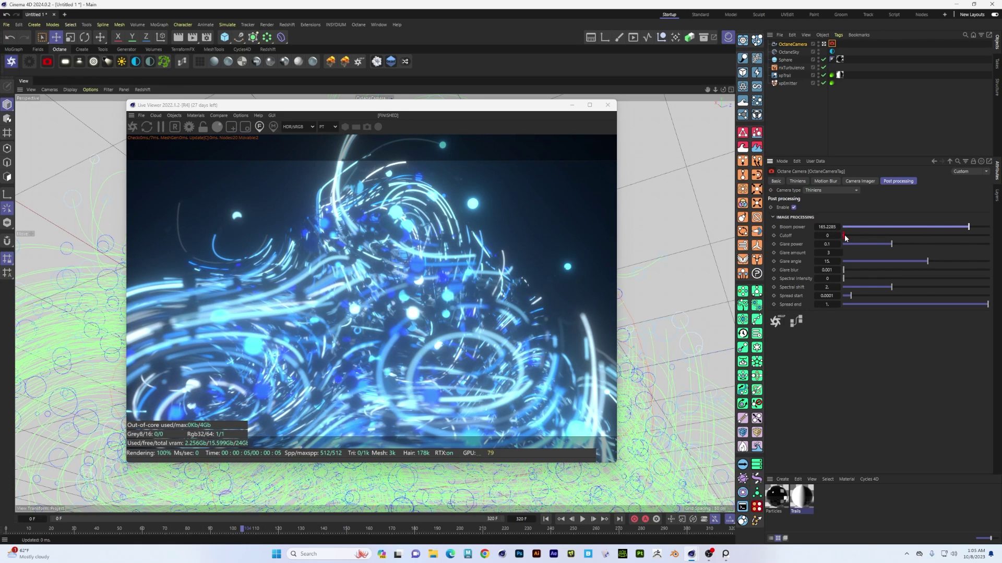
{"action": "left_click_drag", "start_coordinate": [845, 238], "coordinate": [906, 248]}
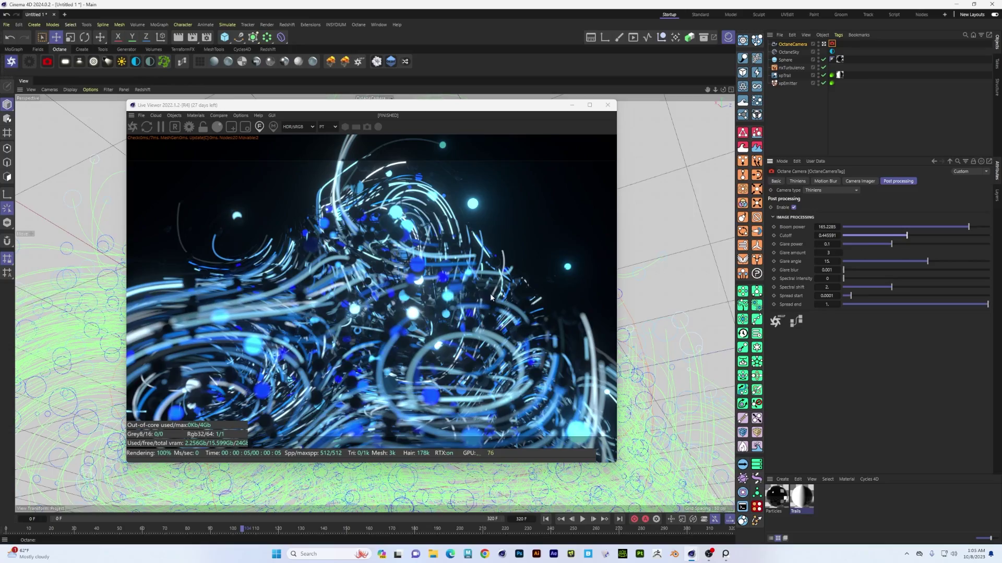
- Widen the white band of the Gradient in the Particles material so more spheres glow, and close the node editor
{"action": "left_click_drag", "start_coordinate": [490, 298], "coordinate": [680, 422]}
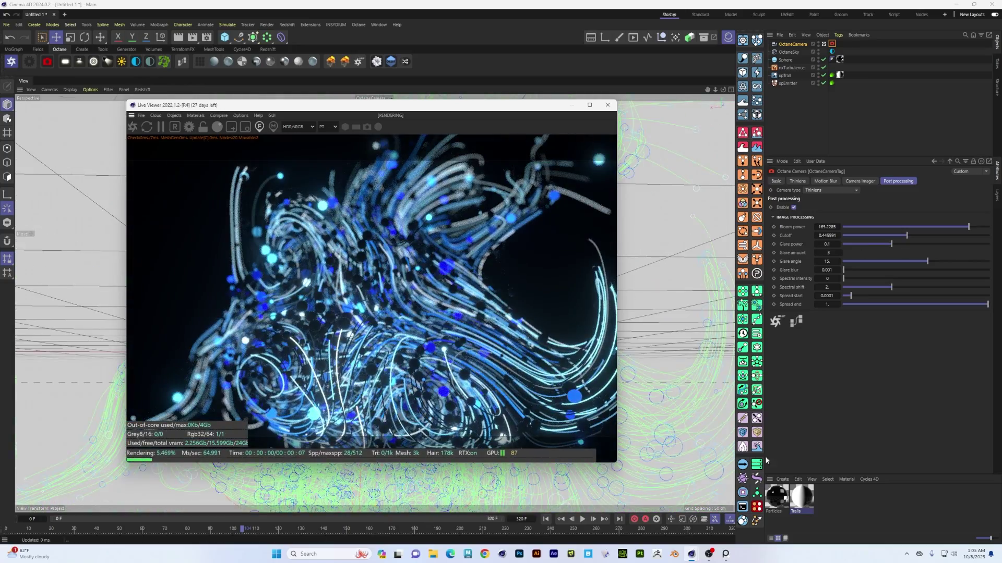
{"action": "left_click", "coordinate": [776, 497]}
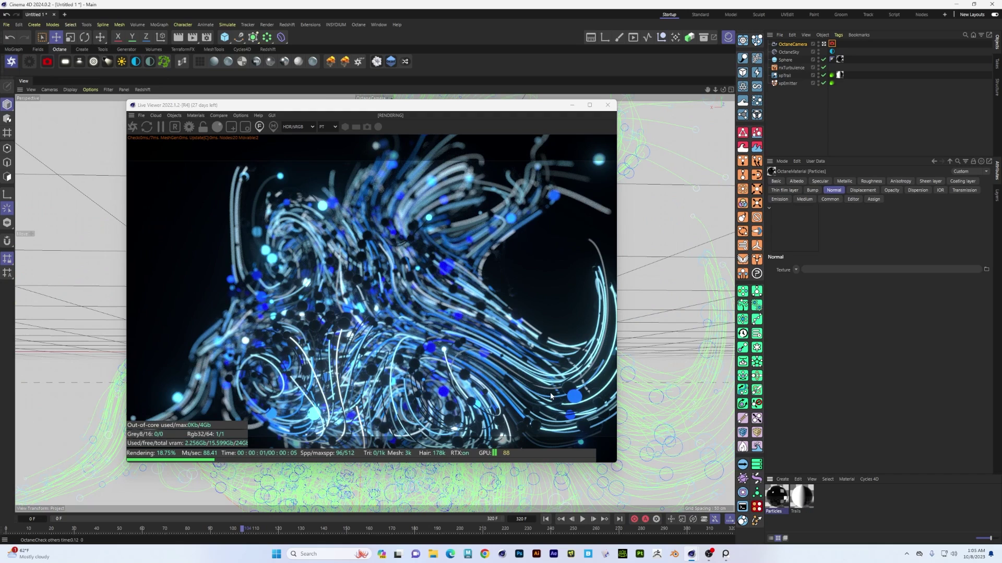
{"action": "left_click", "coordinate": [182, 62]}
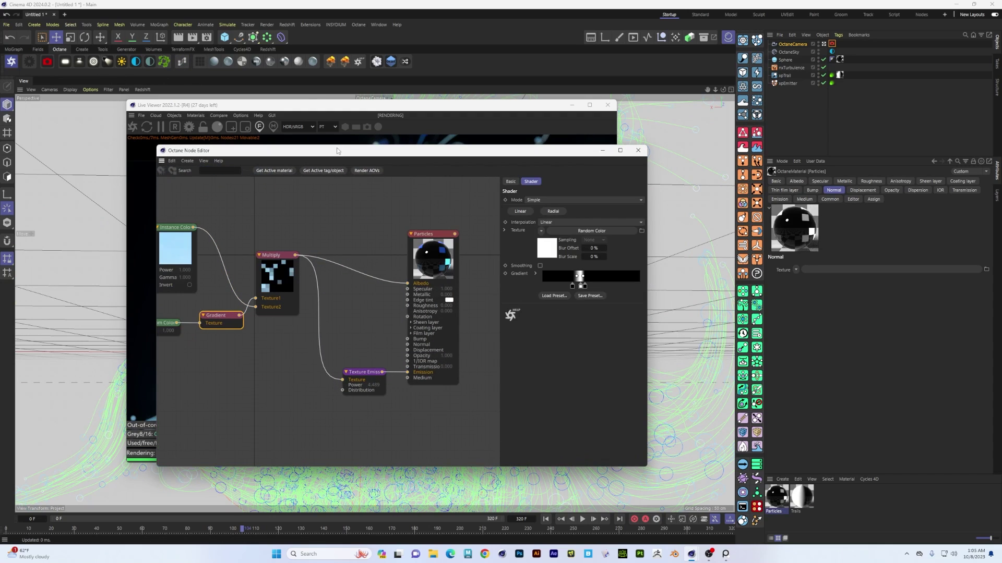
{"action": "left_click_drag", "start_coordinate": [336, 151], "coordinate": [638, 233]}
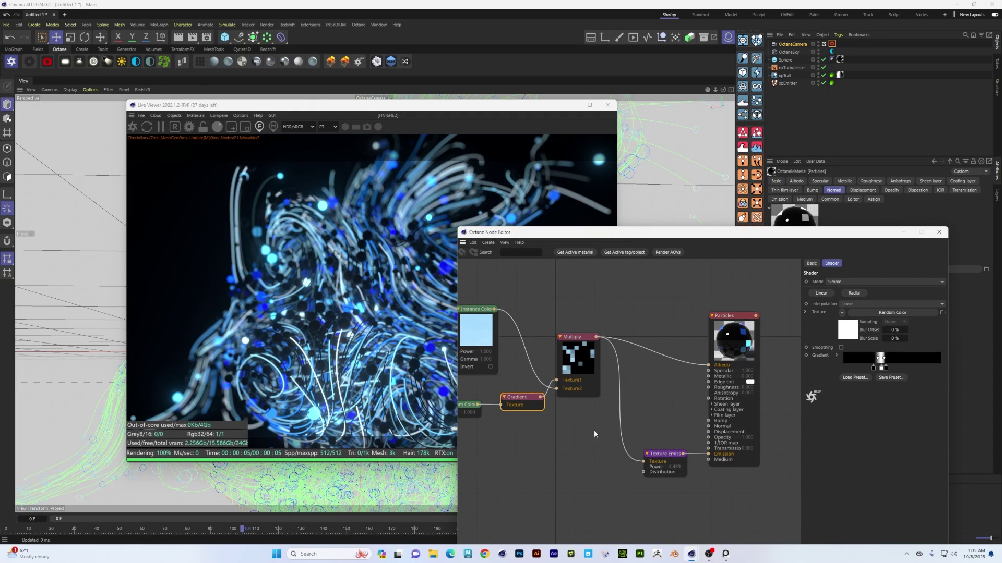
{"action": "mouse_move", "coordinate": [873, 368]}
{"action": "left_mouse_down"}
{"action": "mouse_move", "coordinate": [865, 369]}
{"action": "mouse_move", "coordinate": [892, 375]}
{"action": "mouse_move", "coordinate": [870, 368]}
{"action": "left_mouse_up"}
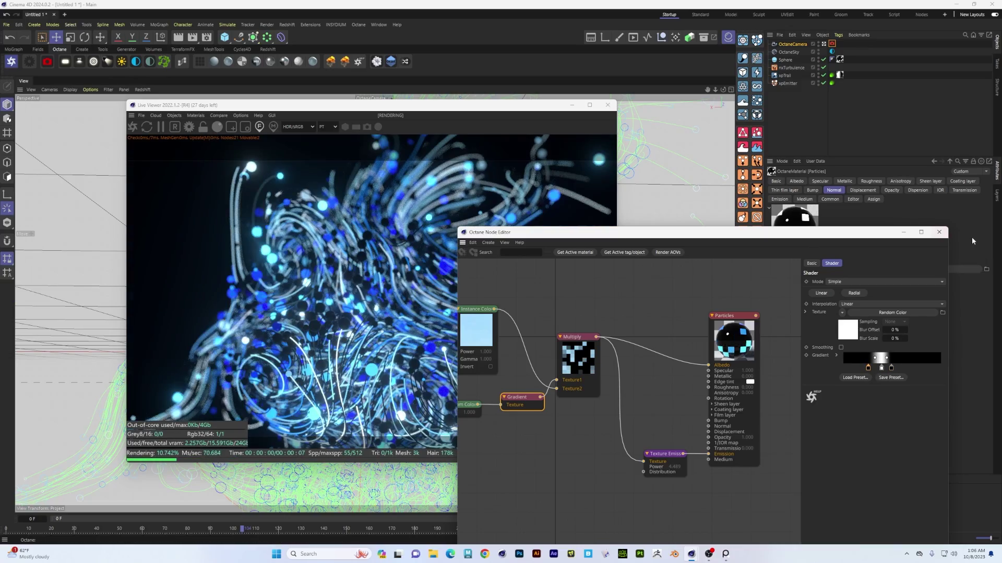
{"action": "left_click", "coordinate": [939, 232]}
- Orbit the render view over the trails and set the Octane camera imager's response to Agfacolor_Futura_100CD
{"action": "left_click_drag", "start_coordinate": [389, 312], "coordinate": [420, 181]}
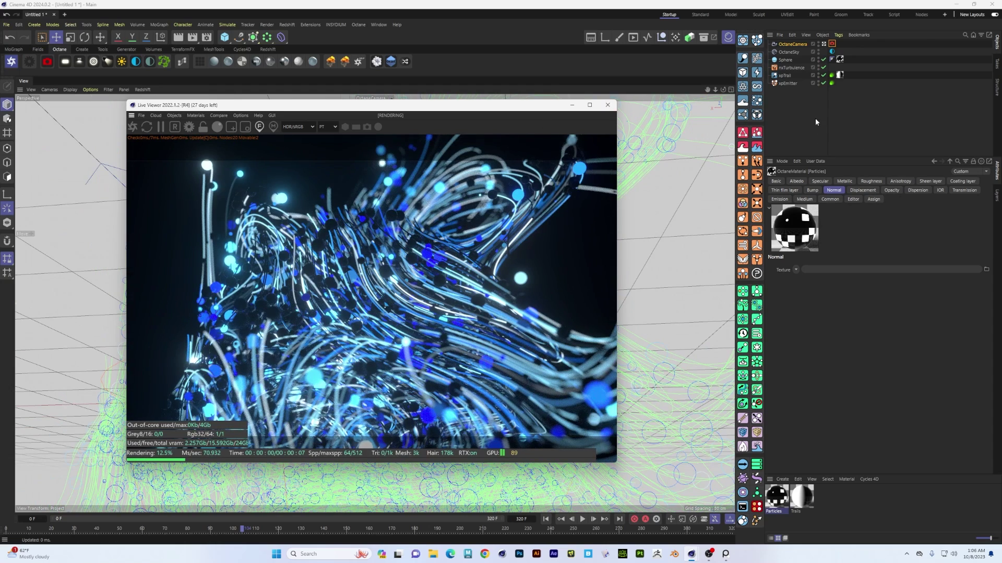
{"action": "left_click", "coordinate": [832, 44]}
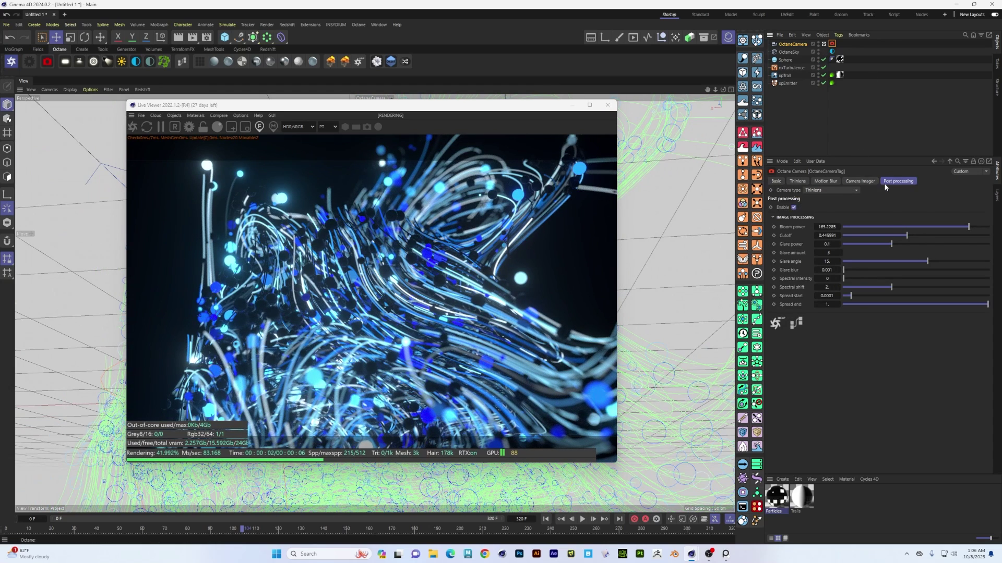
{"action": "left_click", "coordinate": [834, 181]}
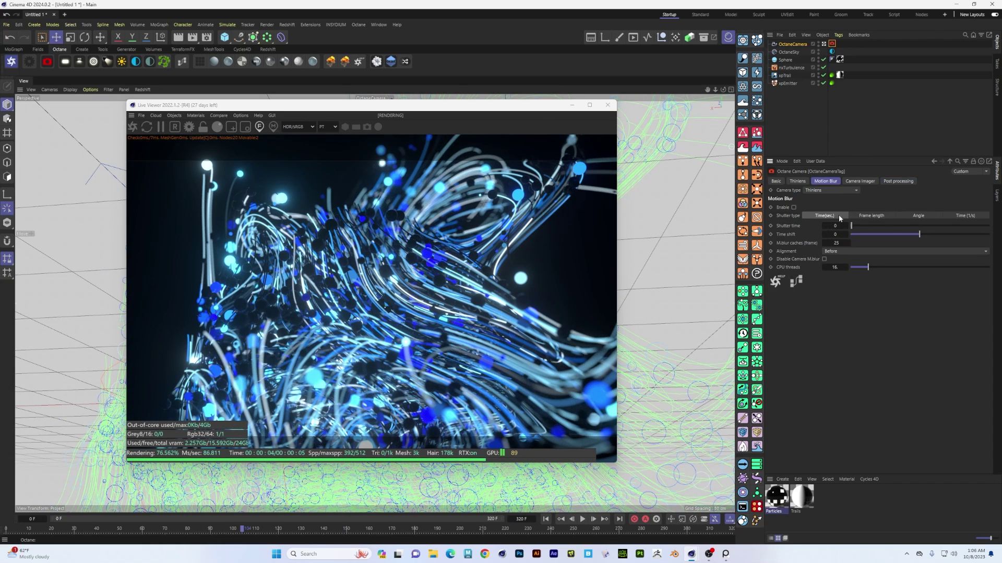
{"action": "left_click", "coordinate": [856, 181]}
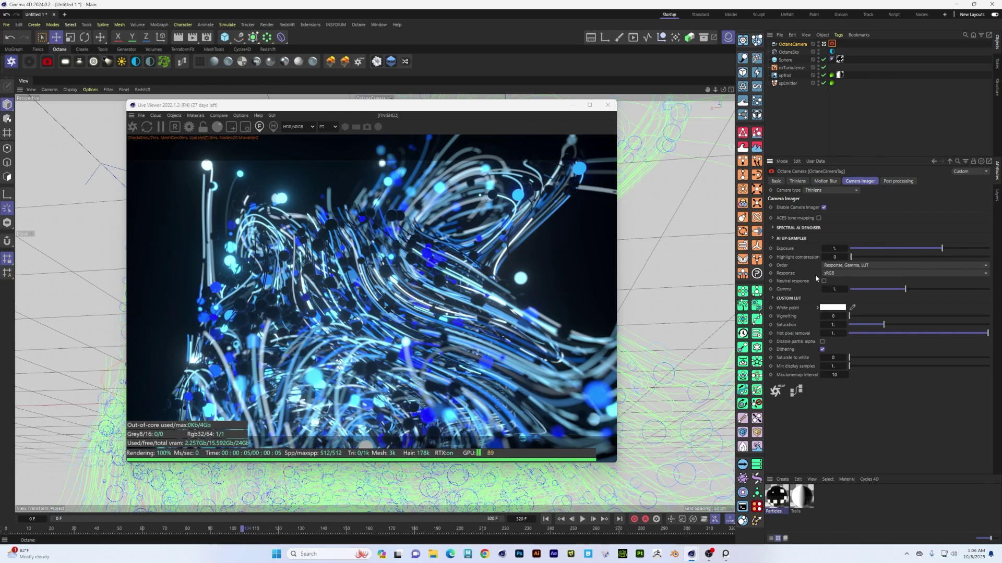
{"action": "left_click", "coordinate": [854, 273]}
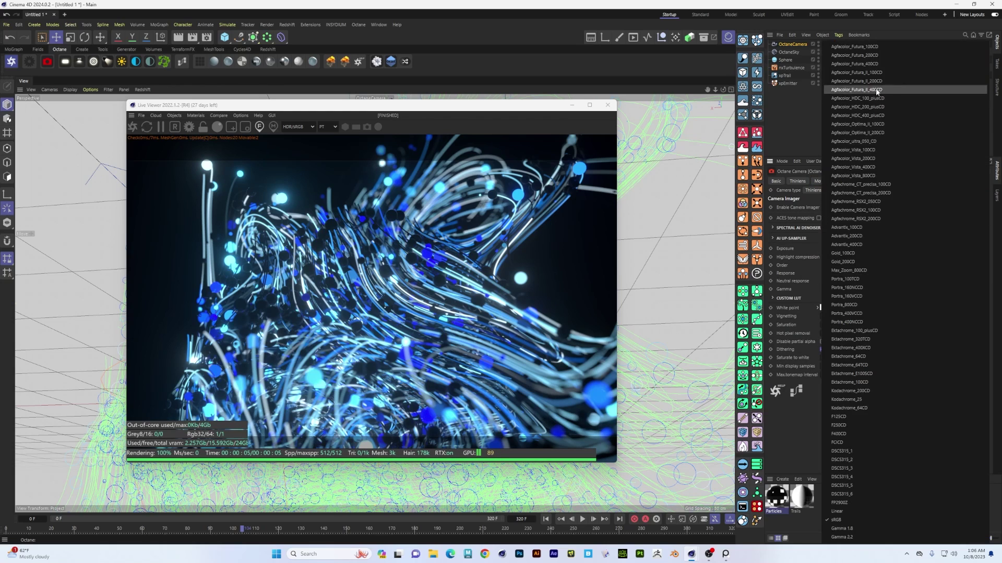
{"action": "left_click", "coordinate": [858, 51]}
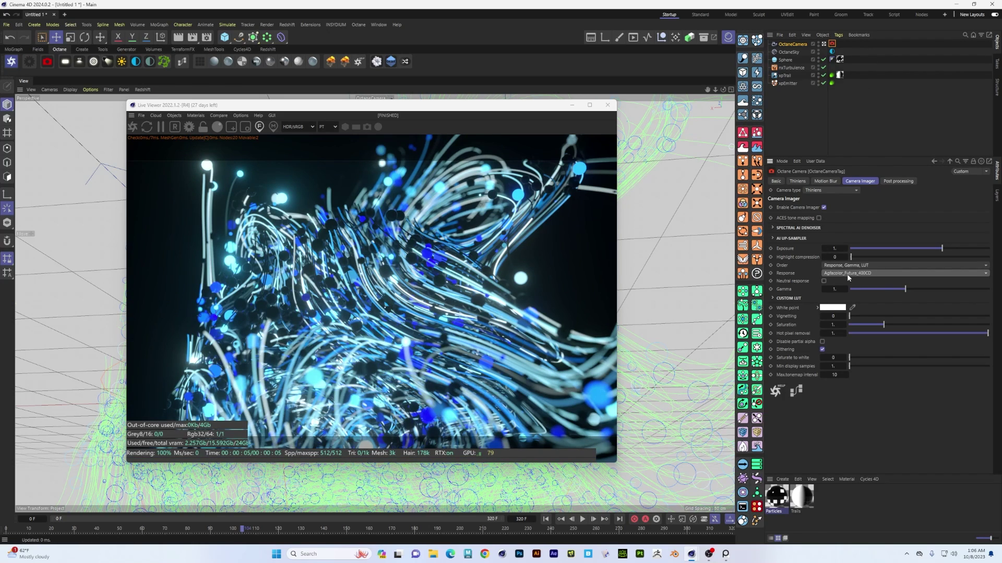
{"action": "scroll", "coordinate": [848, 278], "scroll_direction": "down", "scroll_amount": 6}
{"action": "scroll", "coordinate": [848, 277], "scroll_direction": "down", "scroll_amount": 1}
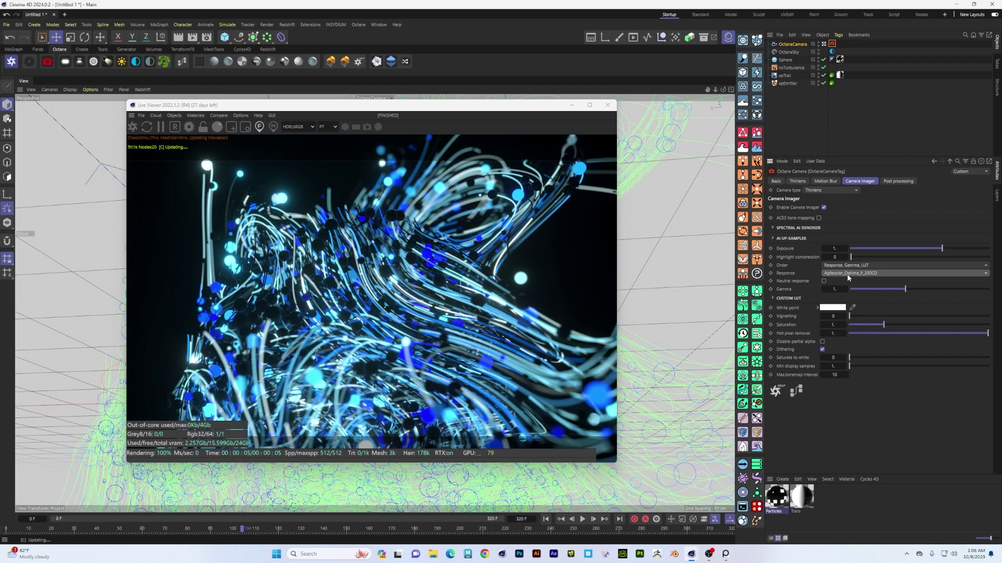
{"action": "scroll", "coordinate": [847, 277], "scroll_direction": "up", "scroll_amount": 7}
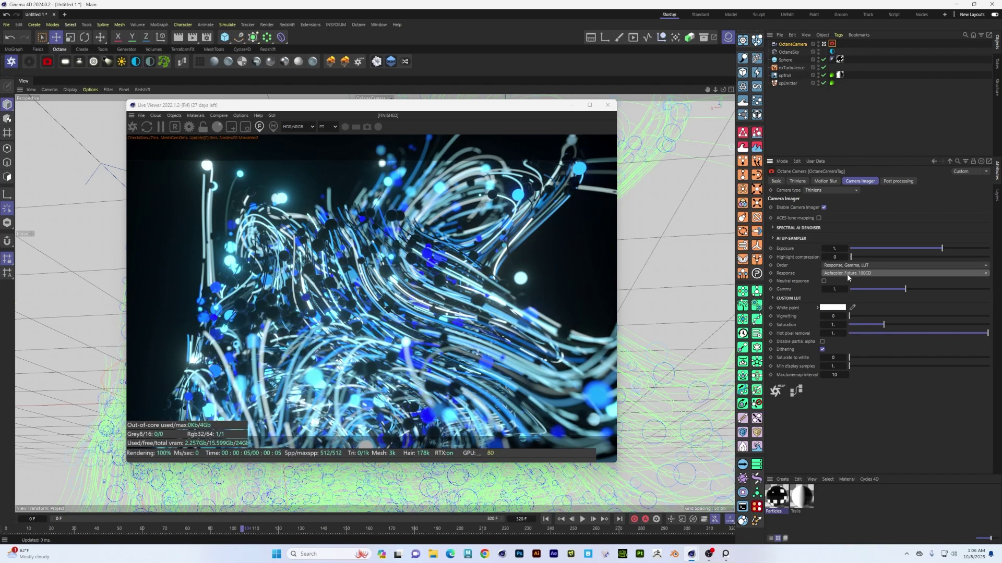
- Enable ACES tone mapping in the camera imager and raise the exposure to about 1.51
{"action": "left_click", "coordinate": [818, 218]}
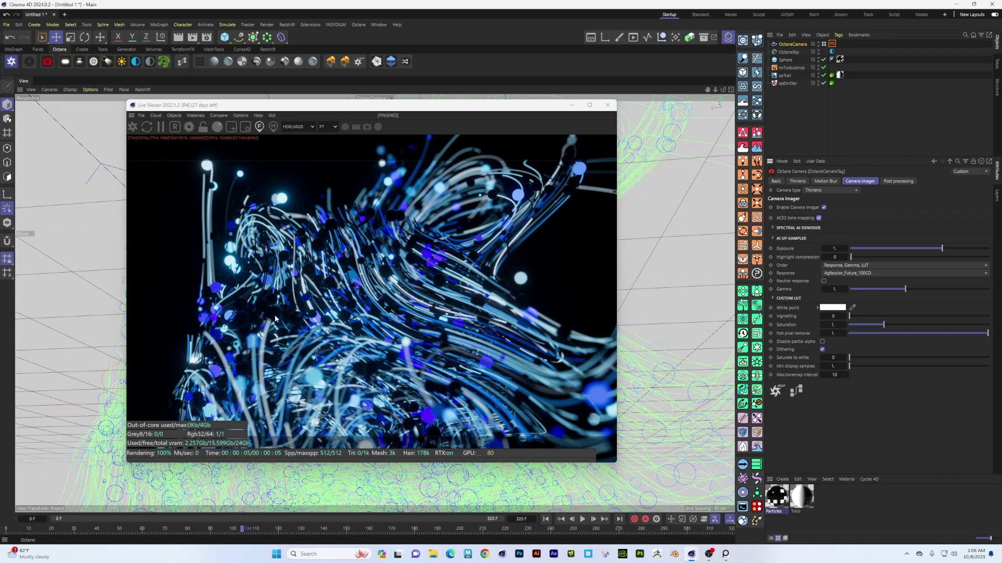
{"action": "left_click_drag", "start_coordinate": [940, 246], "coordinate": [950, 252]}
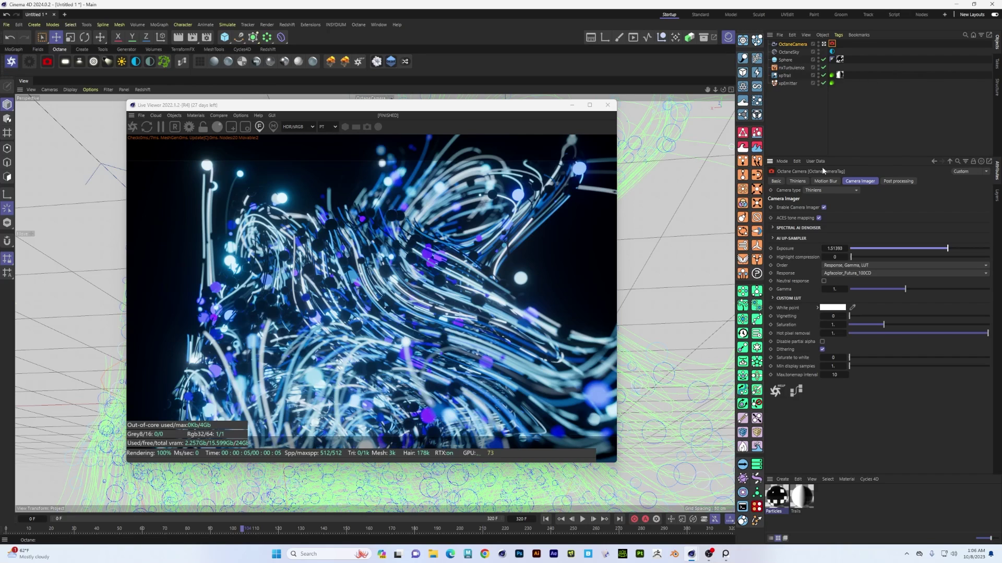
- Set the aperture in the camera's thin lens depth of field to 20 cm
{"action": "left_click", "coordinate": [802, 181]}
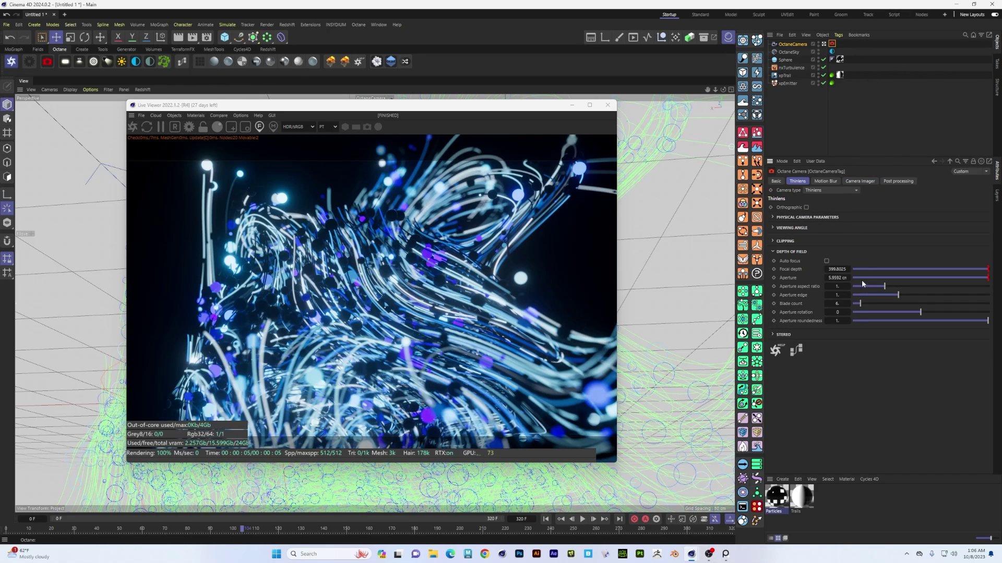
{"action": "left_click_drag", "start_coordinate": [835, 277], "coordinate": [861, 278]}
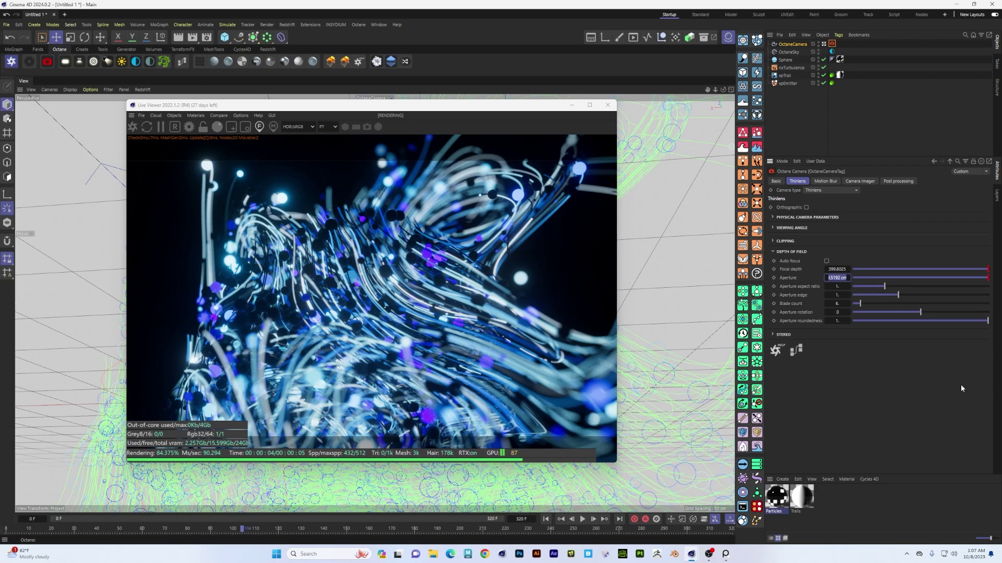
{"action": "type", "text": "20"}
{"action": "key", "text": "Return"}
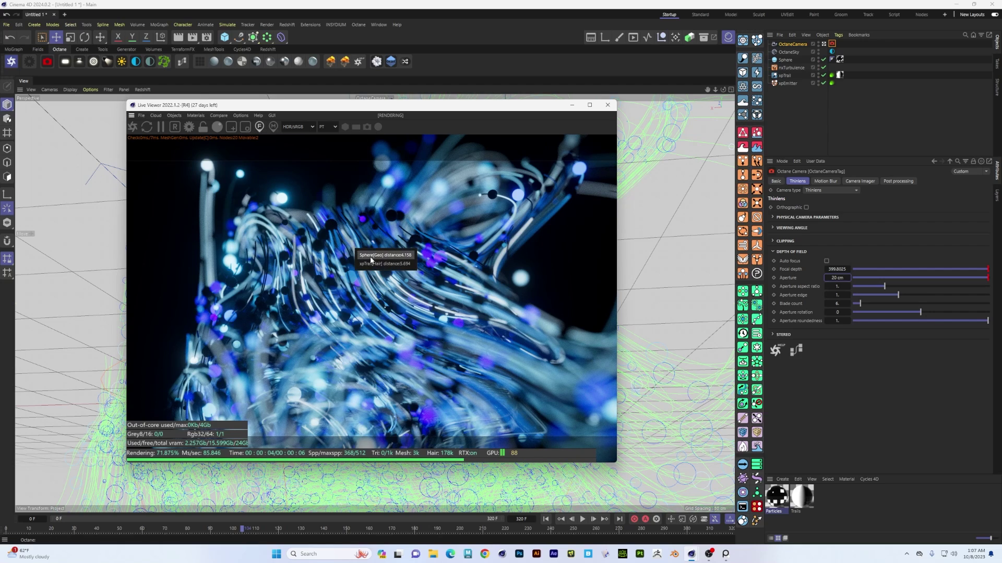
- Pick the focus on different particle spheres in the live render, ending on one among the central trails
{"action": "left_click", "coordinate": [371, 259]}
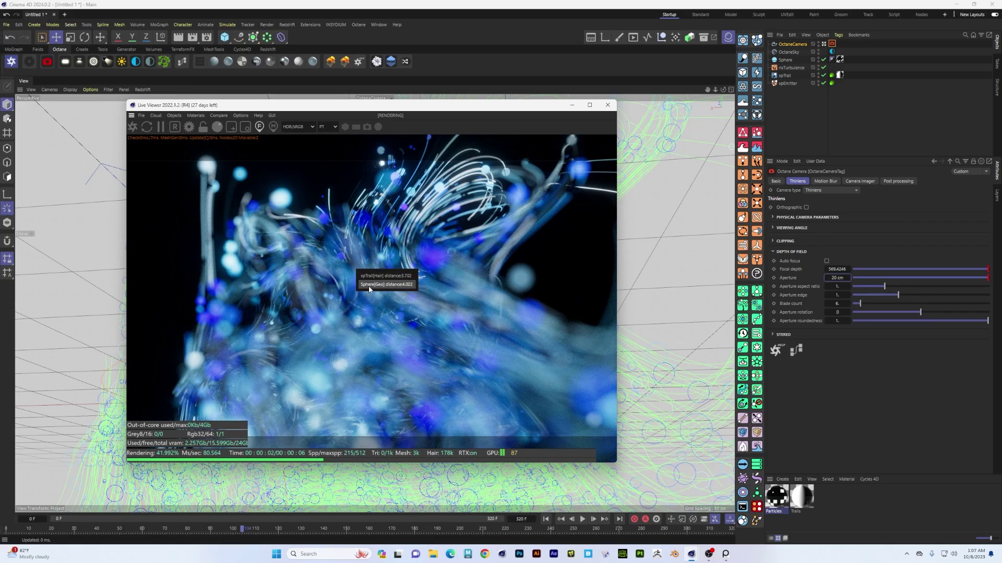
{"action": "left_click", "coordinate": [369, 286]}
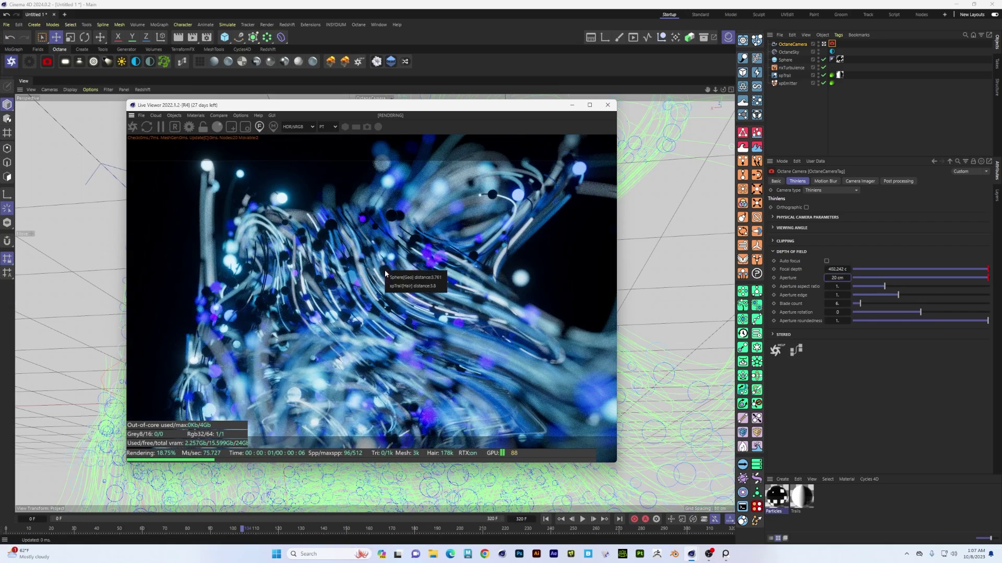
{"action": "left_click", "coordinate": [424, 292]}
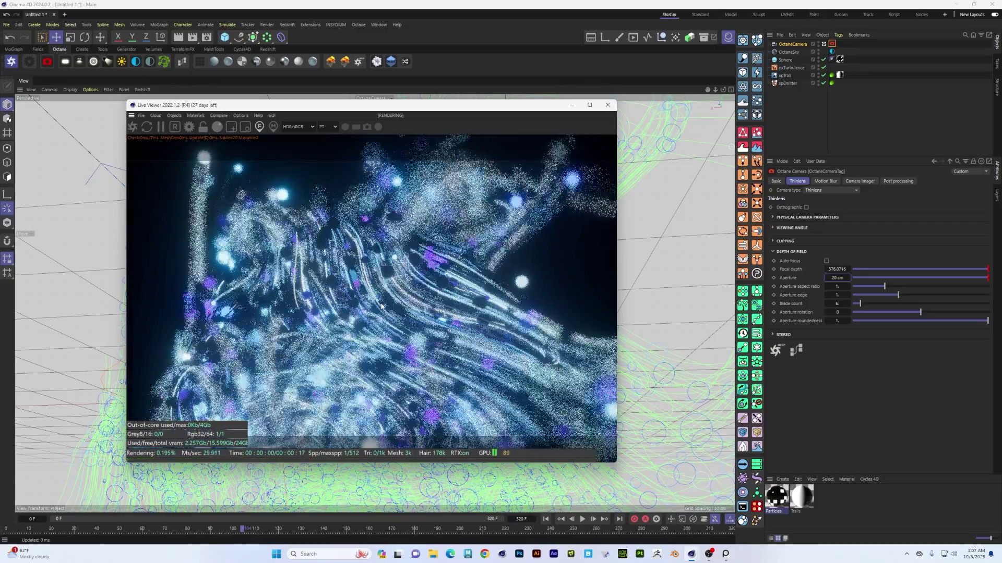
- Reframe the camera closer on the curling trails and pick the focus on the trail cluster near the centre of the render
{"action": "scroll", "coordinate": [396, 315], "scroll_direction": "up", "scroll_amount": 5}
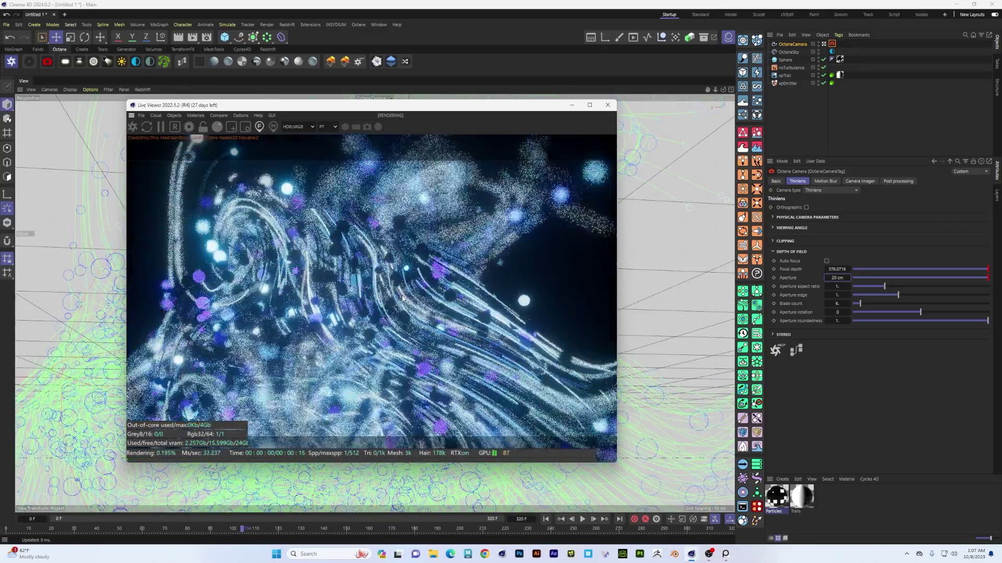
{"action": "left_click_drag", "start_coordinate": [395, 299], "coordinate": [365, 318]}
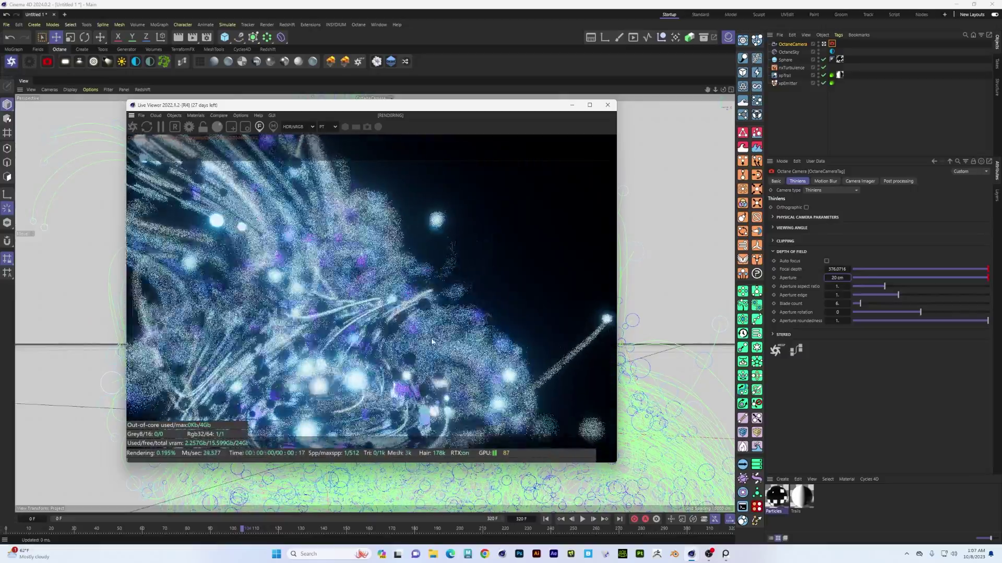
{"action": "left_click_drag", "start_coordinate": [432, 342], "coordinate": [353, 330]}
{"action": "left_click_drag", "start_coordinate": [390, 299], "coordinate": [330, 307]}
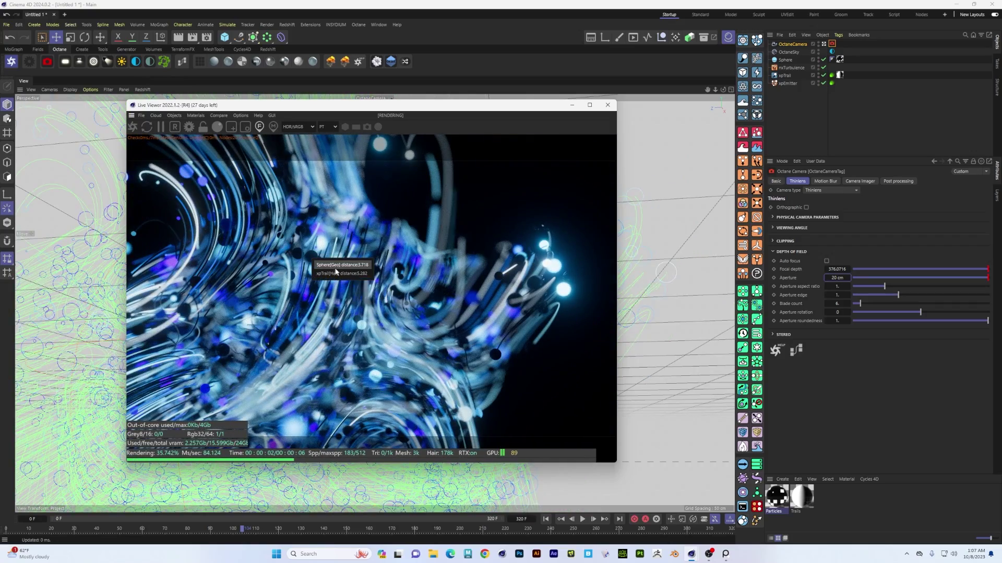
{"action": "left_click_drag", "start_coordinate": [343, 289], "coordinate": [369, 280]}
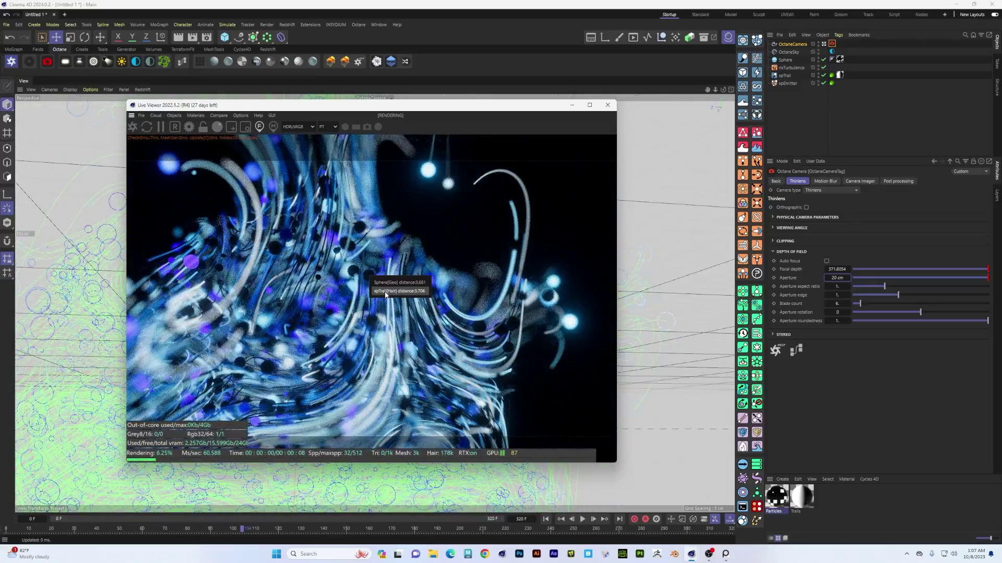
{"action": "left_click", "coordinate": [370, 280]}
- Open the Trails material in the Octane Node Editor and spread the Multiply and Trails nodes apart
{"action": "left_click_drag", "start_coordinate": [447, 107], "coordinate": [417, 90]}
{"action": "left_click", "coordinate": [798, 499]}
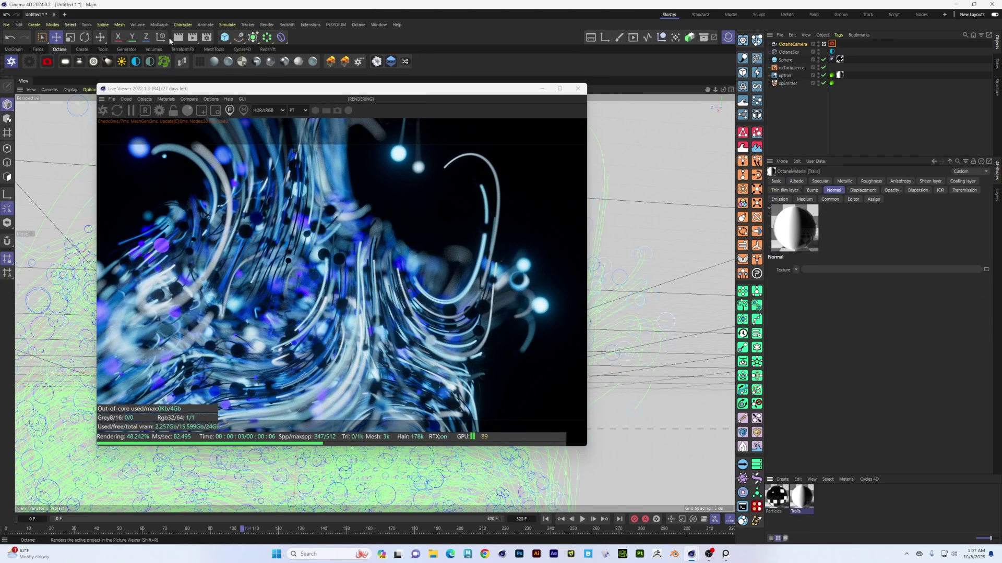
{"action": "left_click_drag", "start_coordinate": [191, 89], "coordinate": [202, 110]}
{"action": "left_click", "coordinate": [183, 61]}
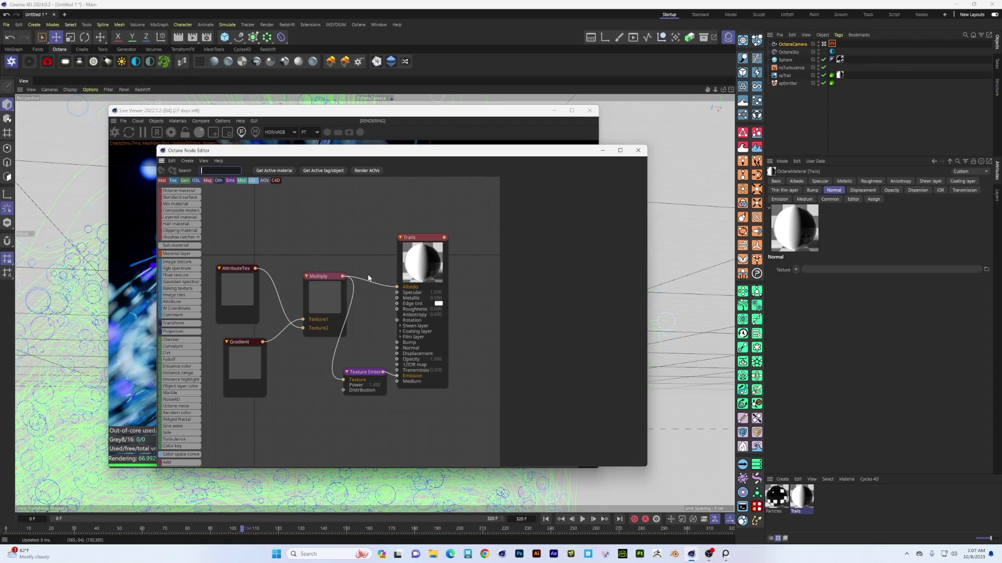
{"action": "left_click_drag", "start_coordinate": [457, 269], "coordinate": [458, 242]}
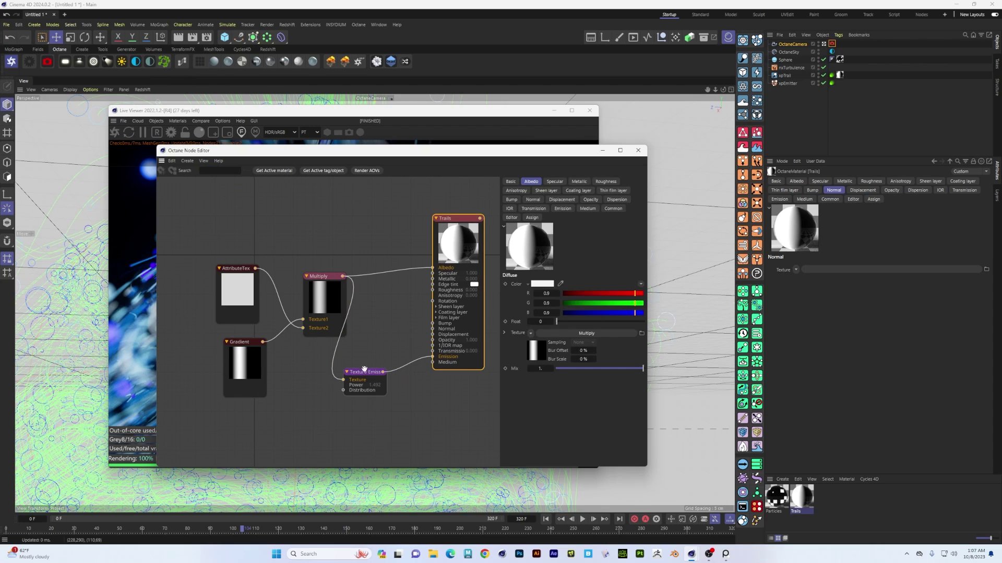
{"action": "left_click_drag", "start_coordinate": [316, 271], "coordinate": [286, 267]}
- Insert a Color correction node between Multiply and the Trails Albedo, and feed its output into the Texture Emission's Texture
{"action": "mouse_move", "coordinate": [163, 365]}
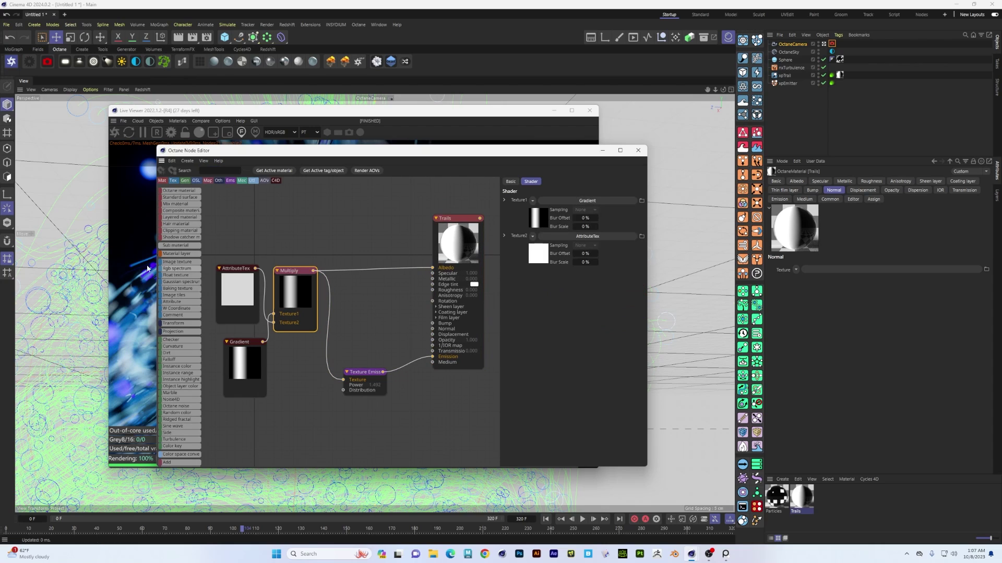
{"action": "scroll", "coordinate": [168, 401], "scroll_direction": "down", "scroll_amount": 5}
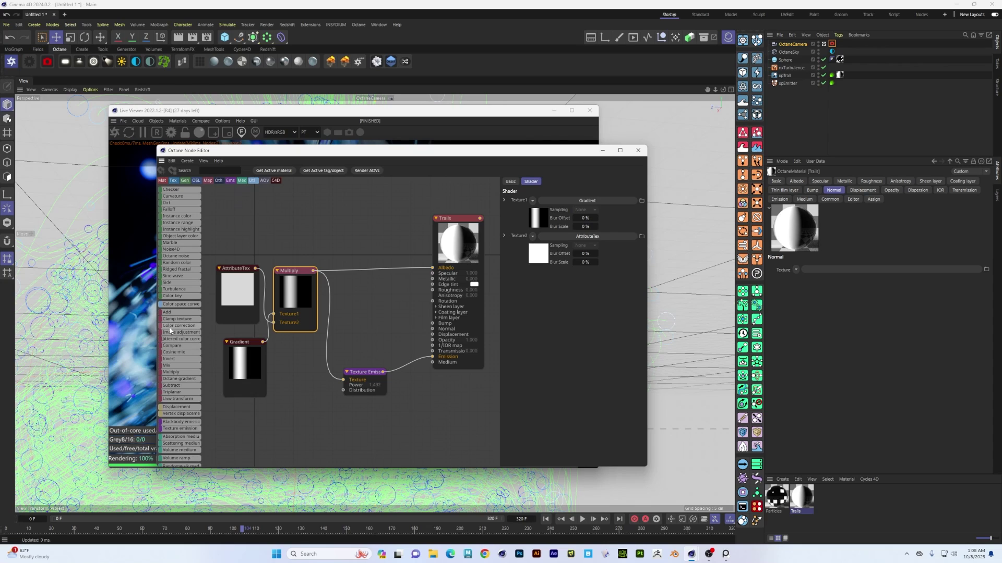
{"action": "left_click_drag", "start_coordinate": [369, 271], "coordinate": [370, 273]}
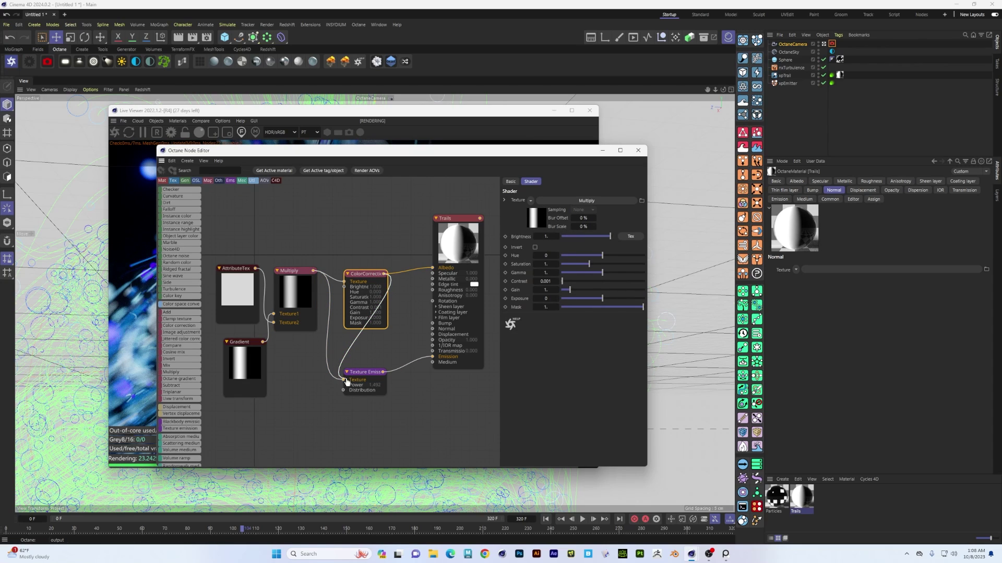
{"action": "left_click_drag", "start_coordinate": [347, 382], "coordinate": [343, 380]}
{"action": "left_click_drag", "start_coordinate": [365, 274], "coordinate": [360, 273]}
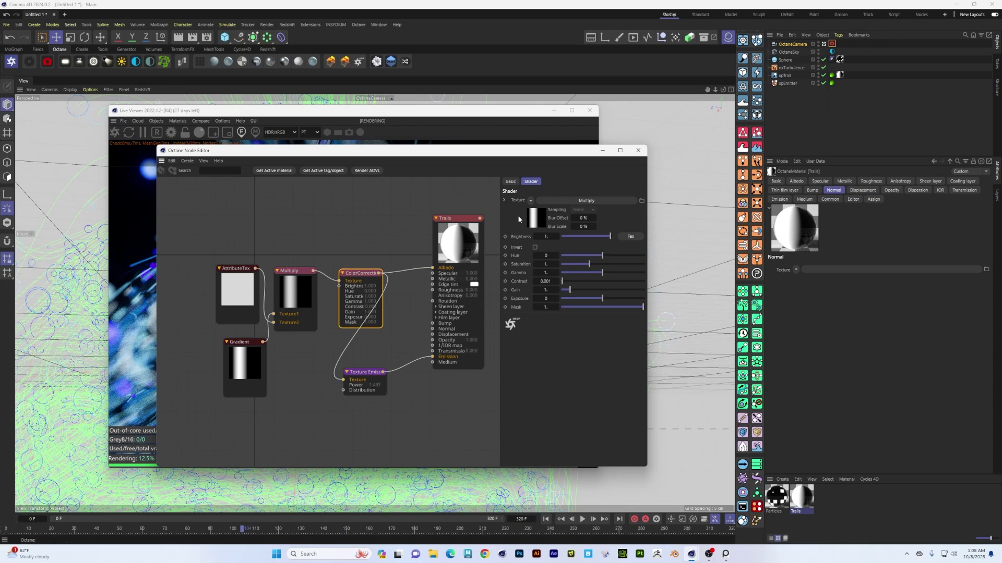
- Shift the Color correction hue to about -0.97 to turn the trails yellow, keeping the live render in view
{"action": "left_click_drag", "start_coordinate": [433, 154], "coordinate": [666, 169]}
{"action": "left_click_drag", "start_coordinate": [836, 271], "coordinate": [795, 271]}
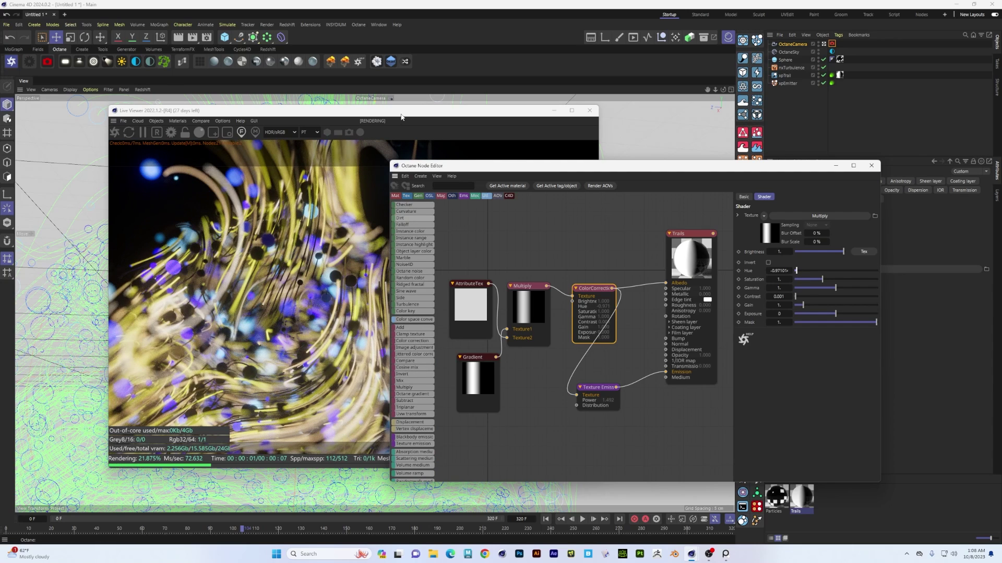
{"action": "left_click_drag", "start_coordinate": [401, 117], "coordinate": [373, 114]}
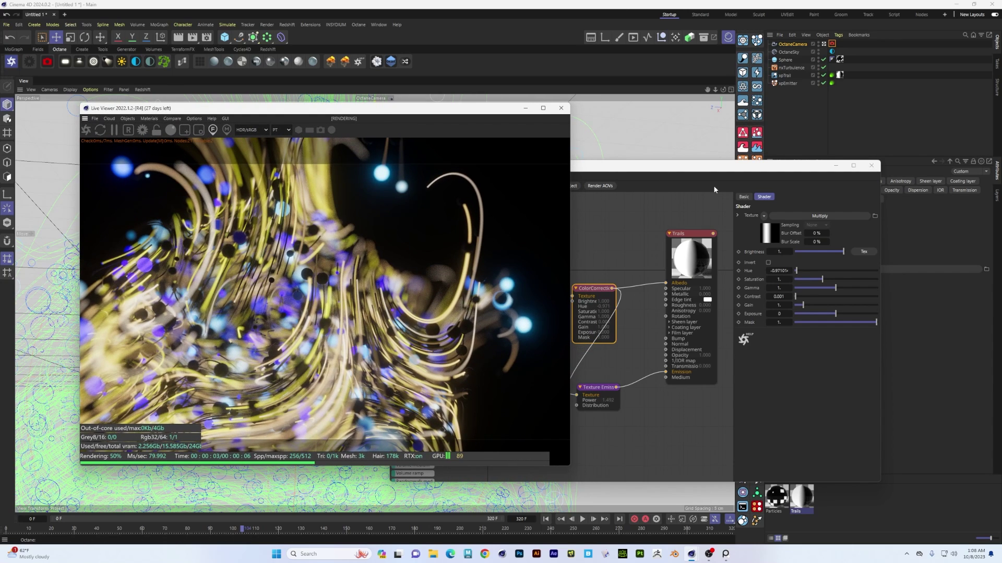
- Slightly raise the Power of the Texture Emission node in the Trails material
{"action": "left_click_drag", "start_coordinate": [648, 168], "coordinate": [712, 183]}
{"action": "left_click", "coordinate": [652, 399]}
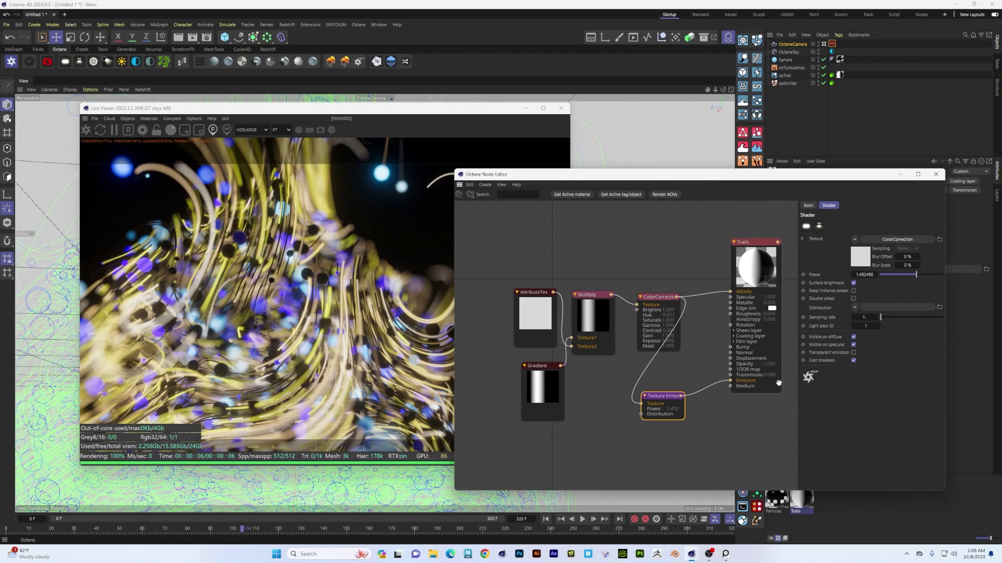
{"action": "left_click_drag", "start_coordinate": [865, 275], "coordinate": [871, 275]}
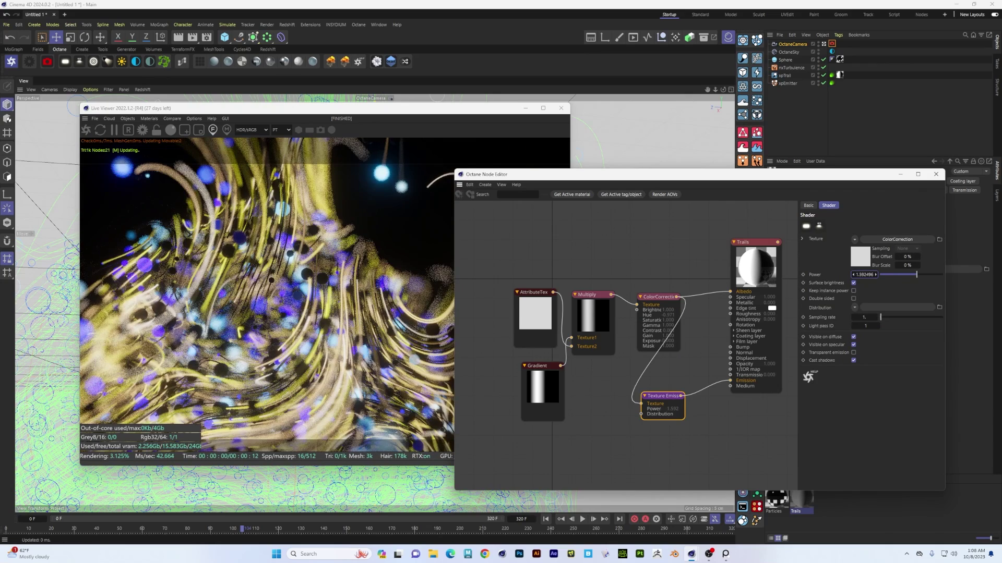
- Narrow the white band of the Trails Gradient by moving both outer black knots inward, and uncover the live render
{"action": "left_click", "coordinate": [542, 392]}
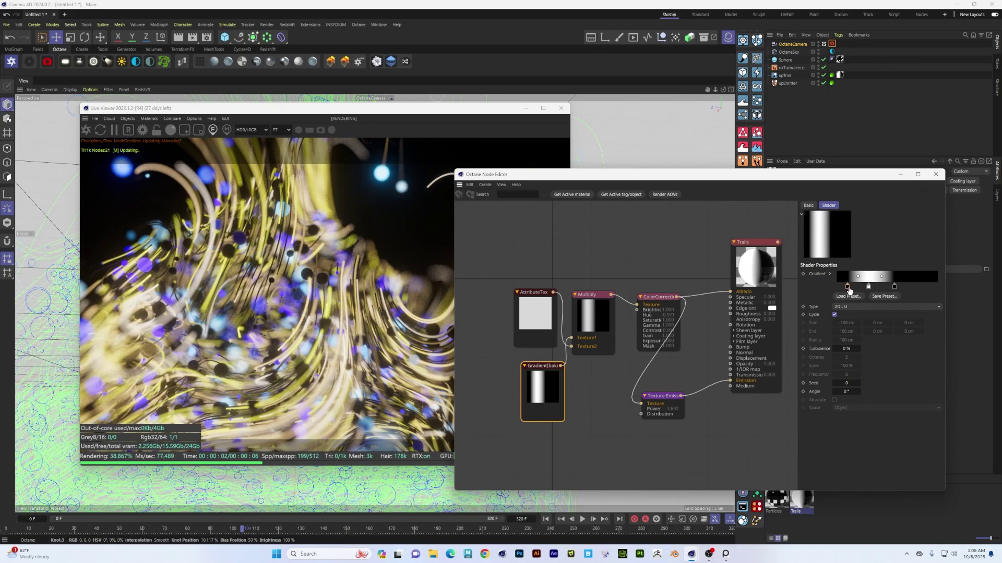
{"action": "left_click_drag", "start_coordinate": [849, 291], "coordinate": [853, 289]}
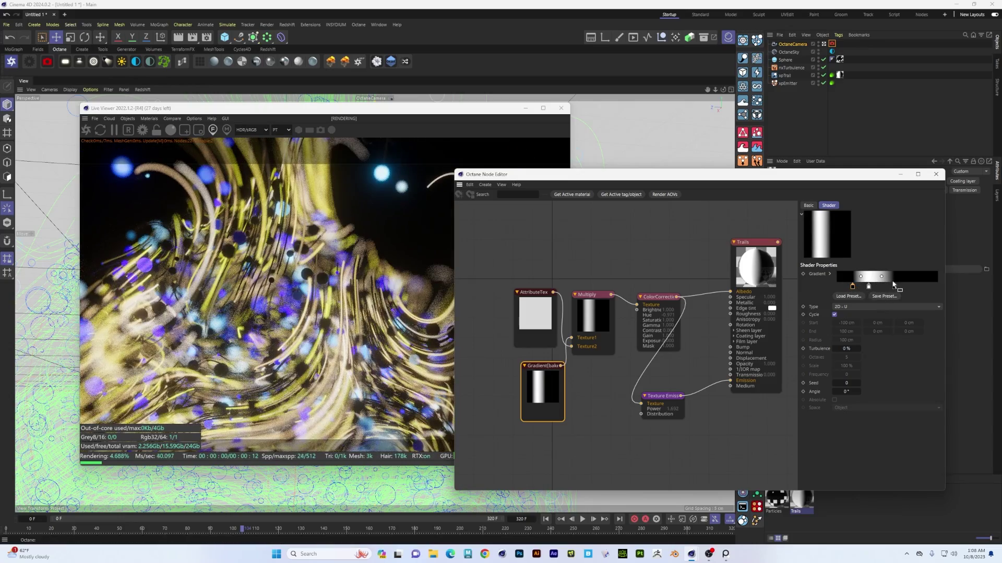
{"action": "left_click", "coordinate": [889, 287]}
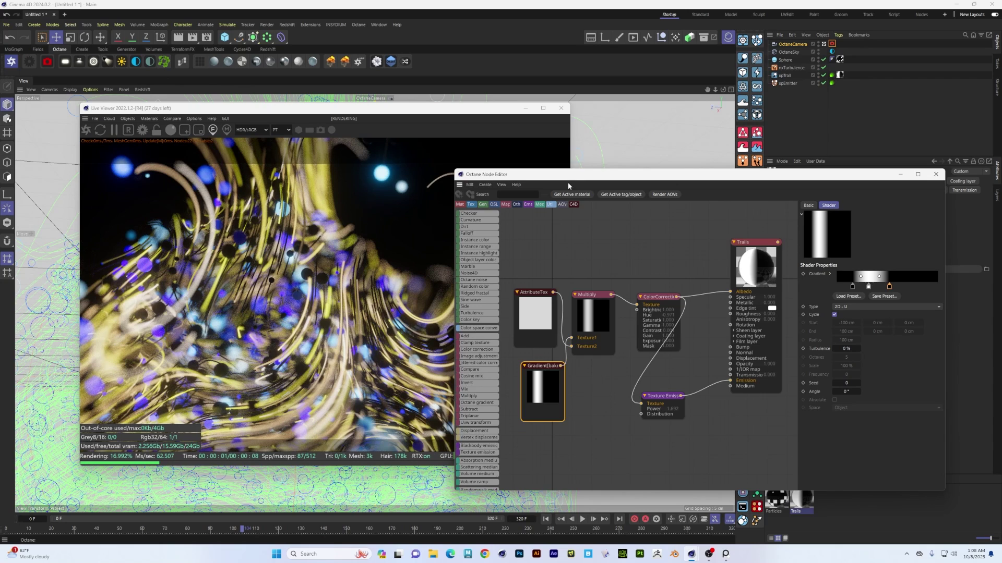
{"action": "left_click_drag", "start_coordinate": [569, 187], "coordinate": [602, 225]}
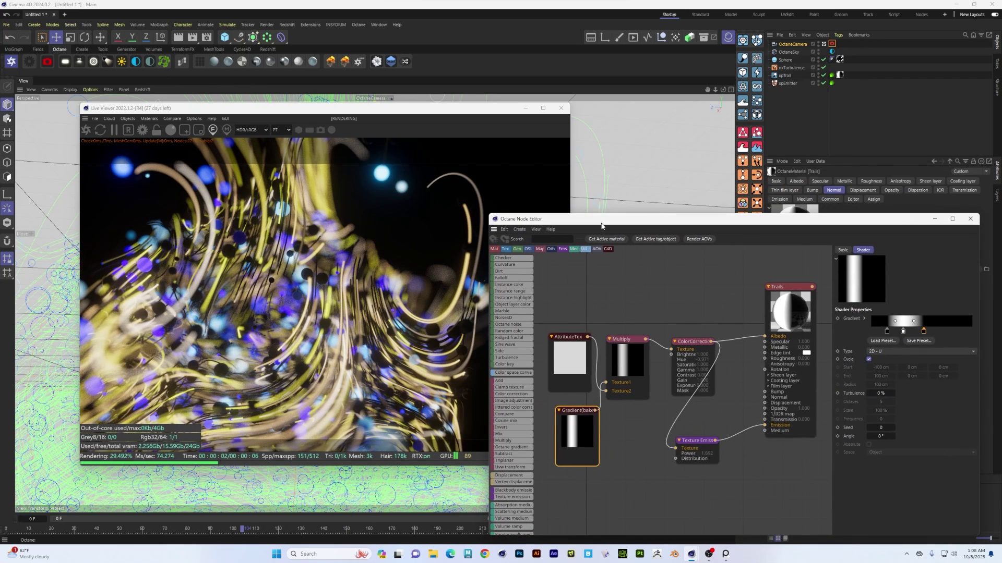
- In the Particles material's Gradient node, move the white knot to the far end and spread the black knots to the start and about 61%
{"action": "left_click_drag", "start_coordinate": [755, 216], "coordinate": [692, 98]}
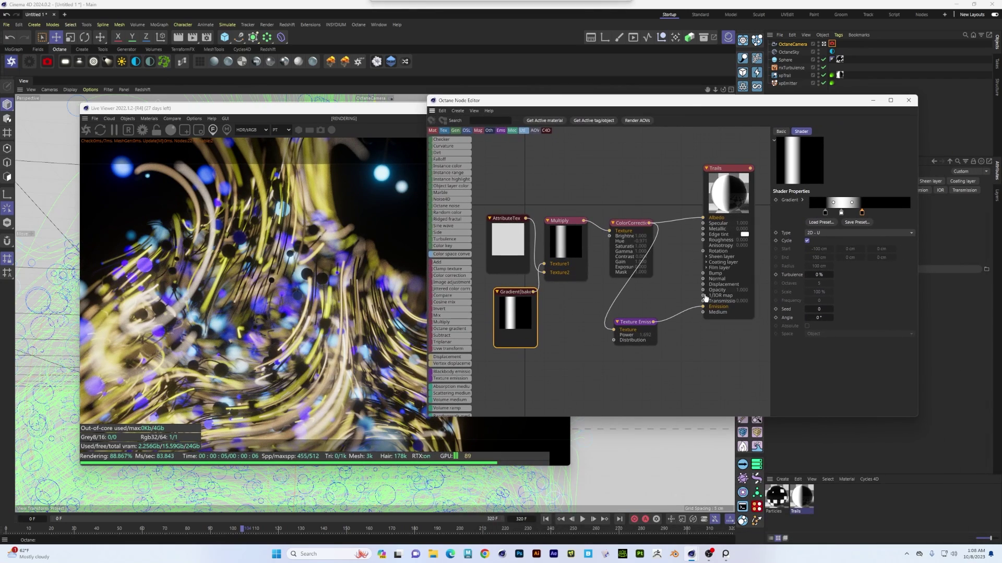
{"action": "left_click", "coordinate": [776, 499]}
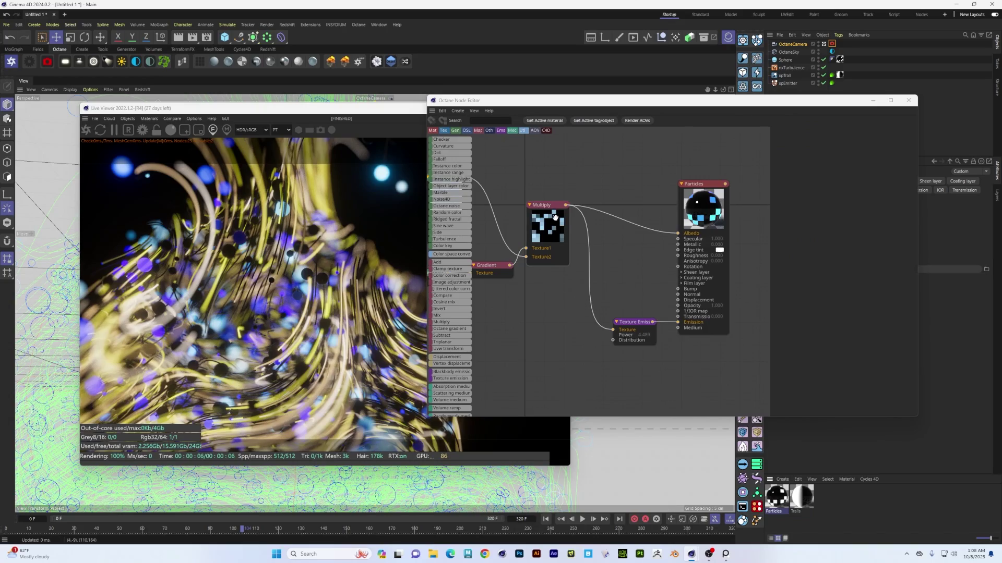
{"action": "left_click", "coordinate": [498, 265]}
{"action": "left_click", "coordinate": [835, 237]}
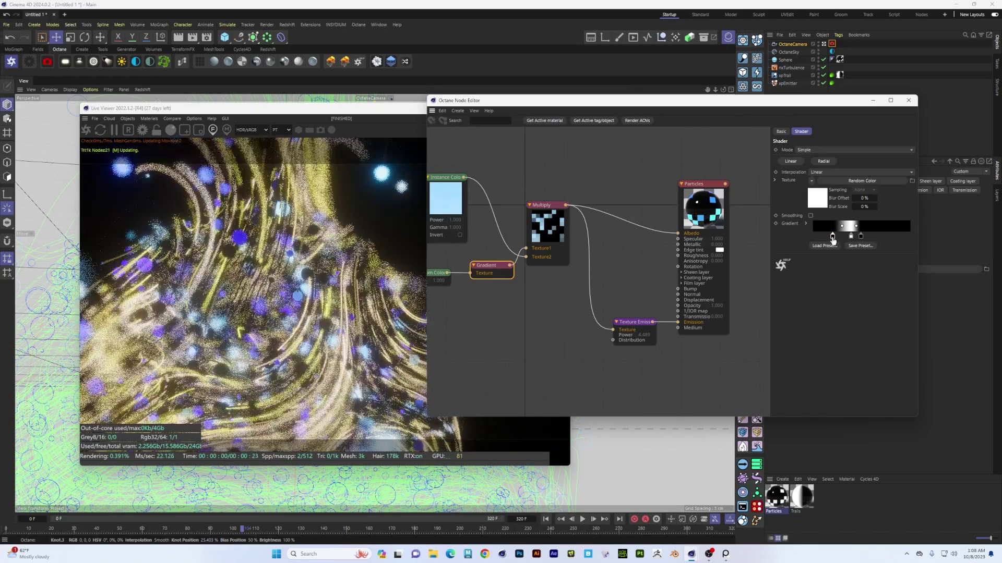
{"action": "left_click", "coordinate": [829, 236]}
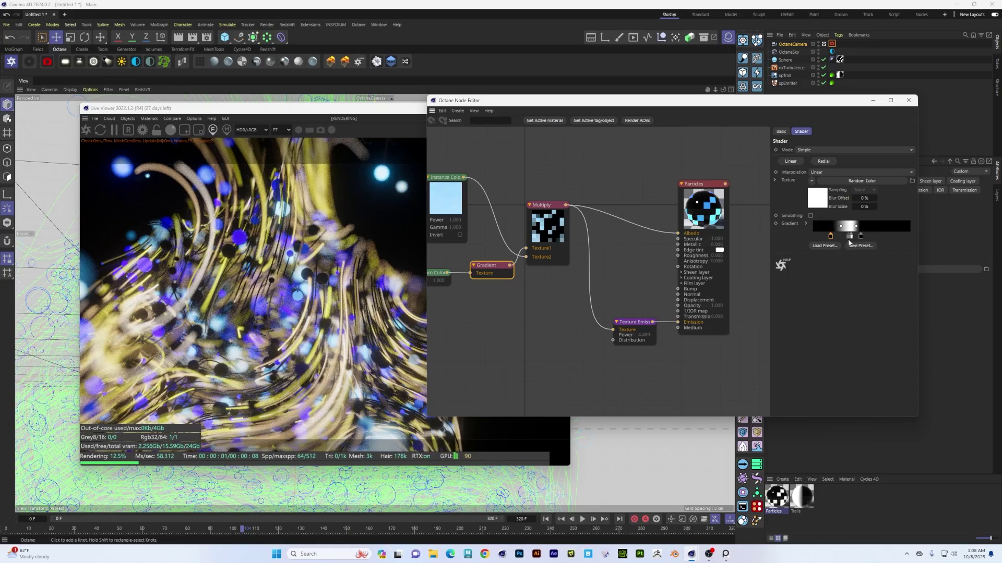
{"action": "left_click_drag", "start_coordinate": [853, 239], "coordinate": [907, 236]}
{"action": "left_click", "coordinate": [861, 237]}
{"action": "left_click", "coordinate": [819, 237]}
{"action": "left_click", "coordinate": [841, 237]}
{"action": "left_click", "coordinate": [886, 237]}
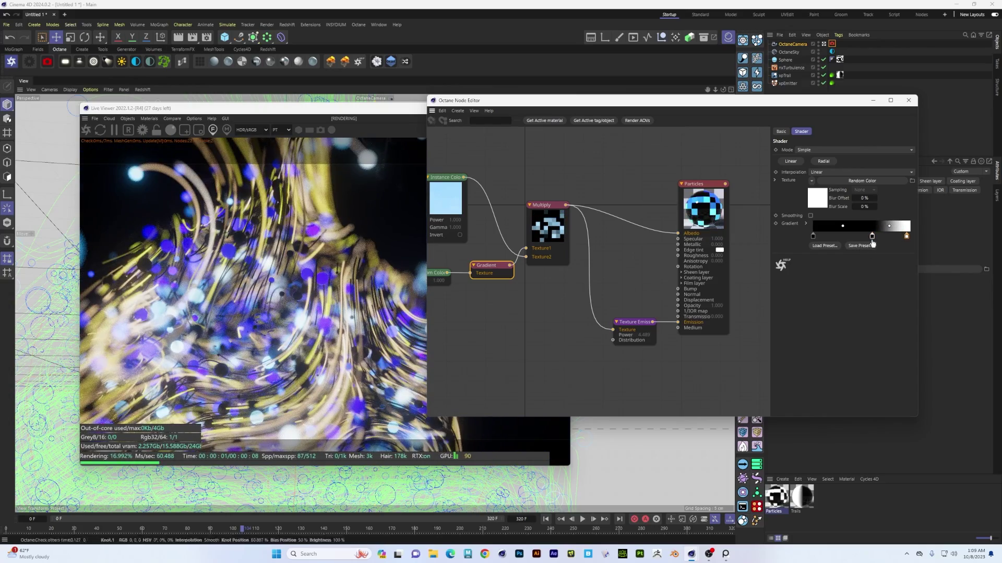
- Narrow the white end of the Particles Gradient by shifting both black knots toward it, to about 60% and 80%, and uncover the live render
{"action": "mouse_move", "coordinate": [872, 238]}
{"action": "left_mouse_down"}
{"action": "mouse_move", "coordinate": [888, 237]}
{"action": "mouse_move", "coordinate": [879, 237]}
{"action": "left_mouse_up"}
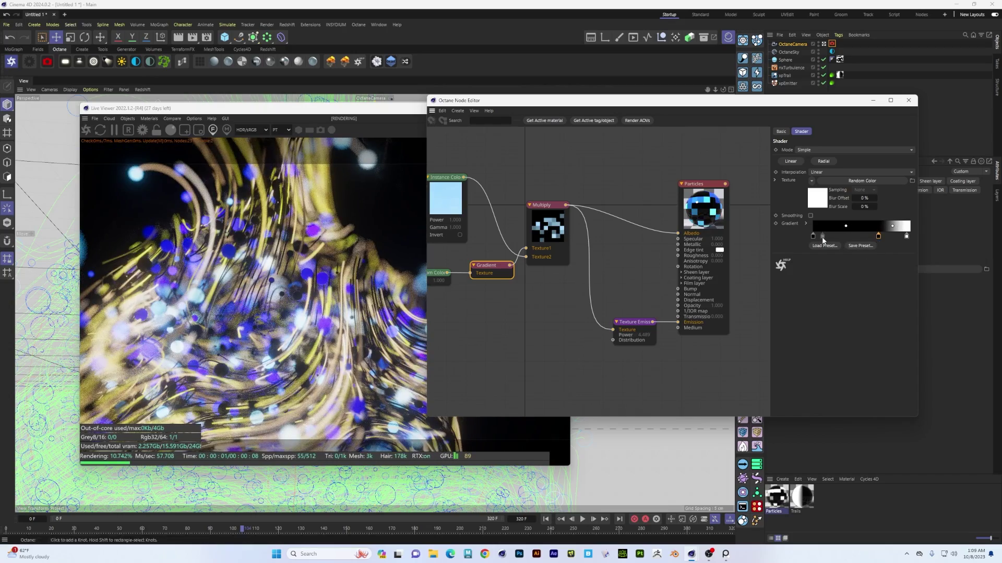
{"action": "mouse_move", "coordinate": [432, 132]}
{"action": "left_click_drag", "start_coordinate": [514, 105], "coordinate": [491, 64]}
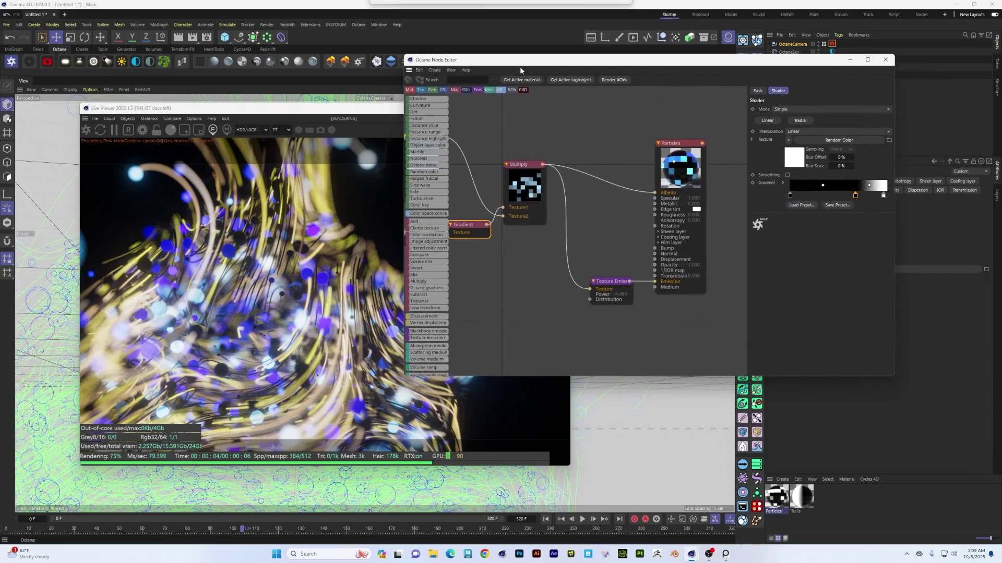
{"action": "left_click_drag", "start_coordinate": [856, 201], "coordinate": [869, 201]}
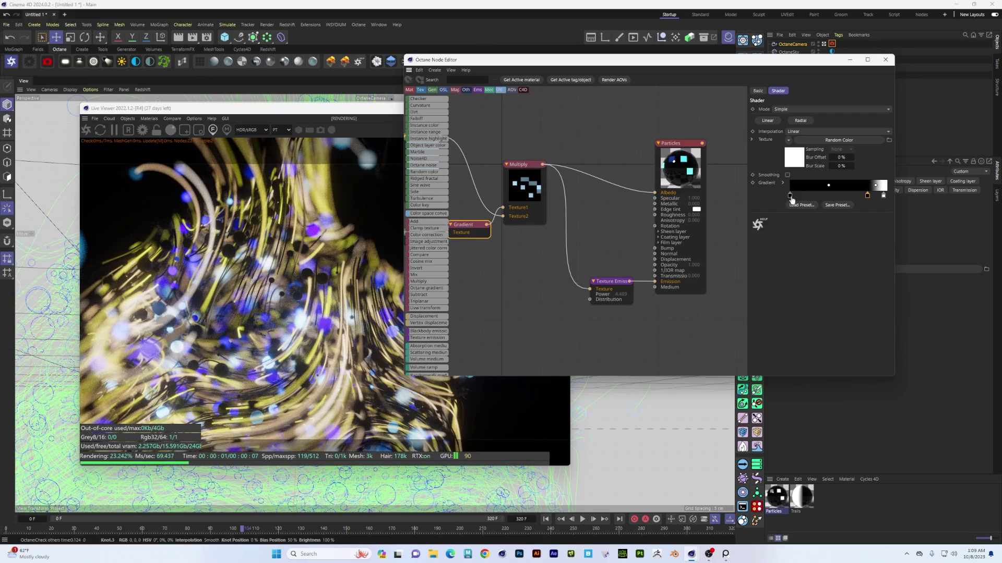
{"action": "left_click_drag", "start_coordinate": [790, 195], "coordinate": [846, 196]}
{"action": "left_click_drag", "start_coordinate": [519, 67], "coordinate": [643, 114]}
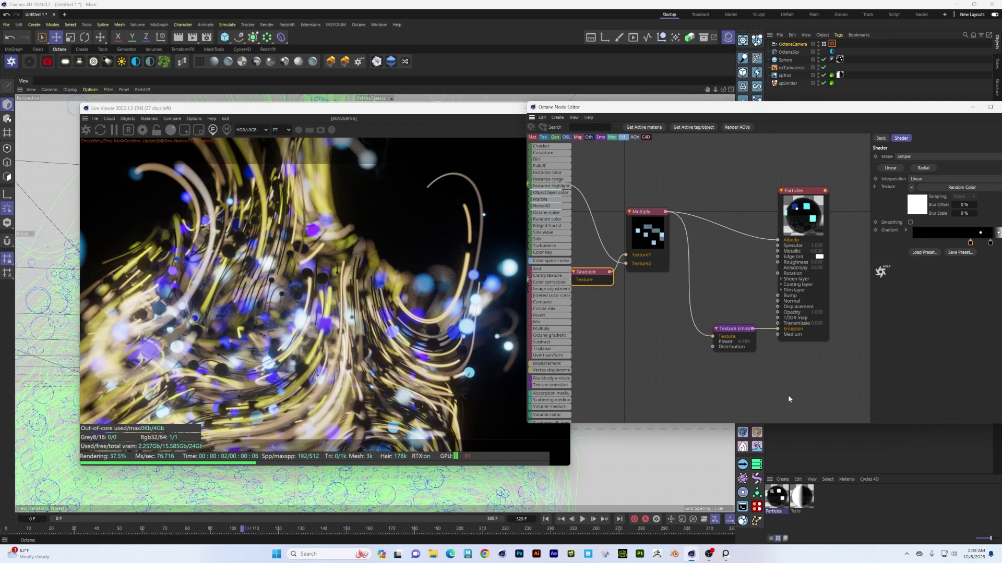
- Shift the hue of the Trails material's Color correction node to about 0.47 to turn the trails magenta
{"action": "left_click", "coordinate": [801, 496]}
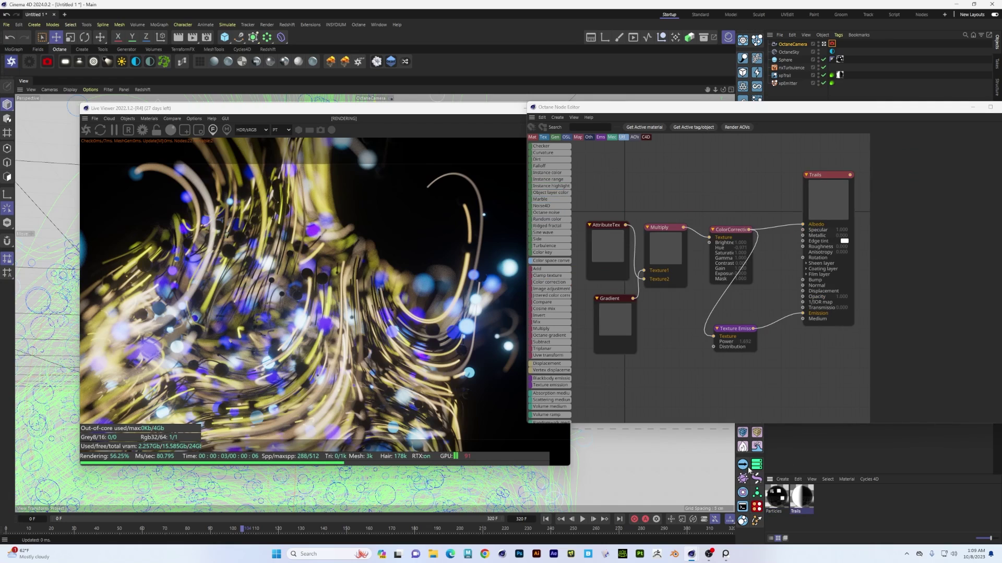
{"action": "left_click", "coordinate": [727, 232]}
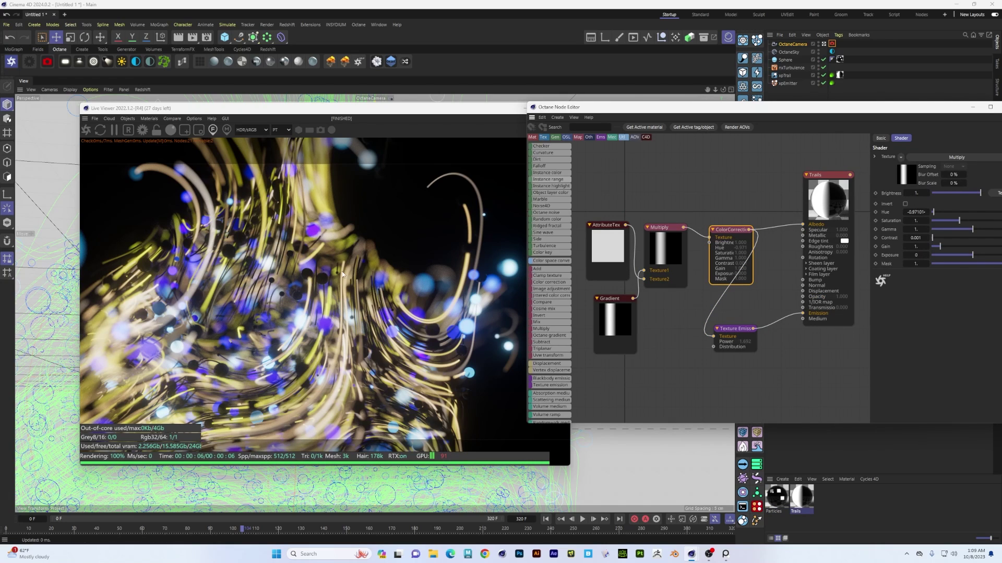
{"action": "left_click_drag", "start_coordinate": [775, 106], "coordinate": [719, 42]}
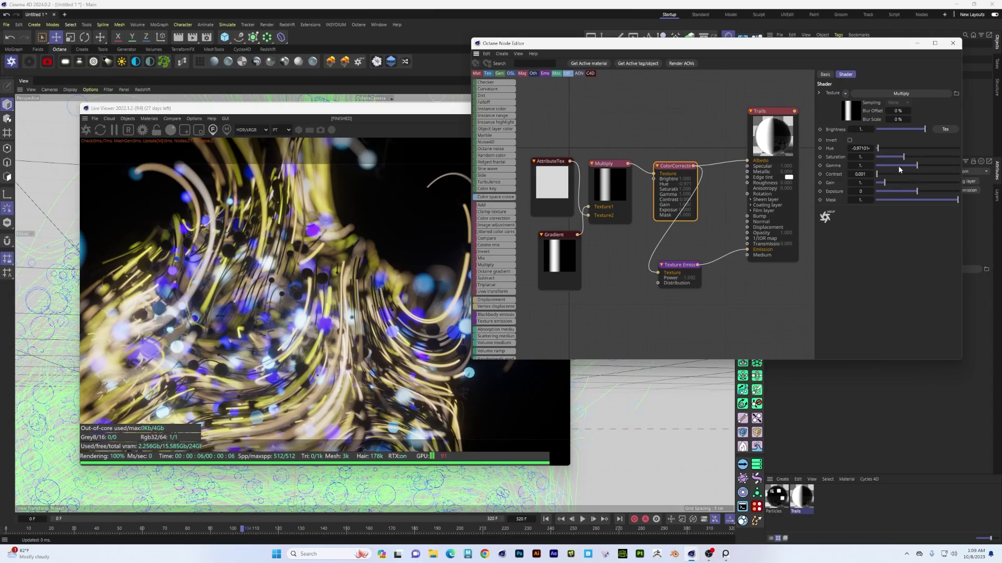
{"action": "left_click", "coordinate": [899, 150]}
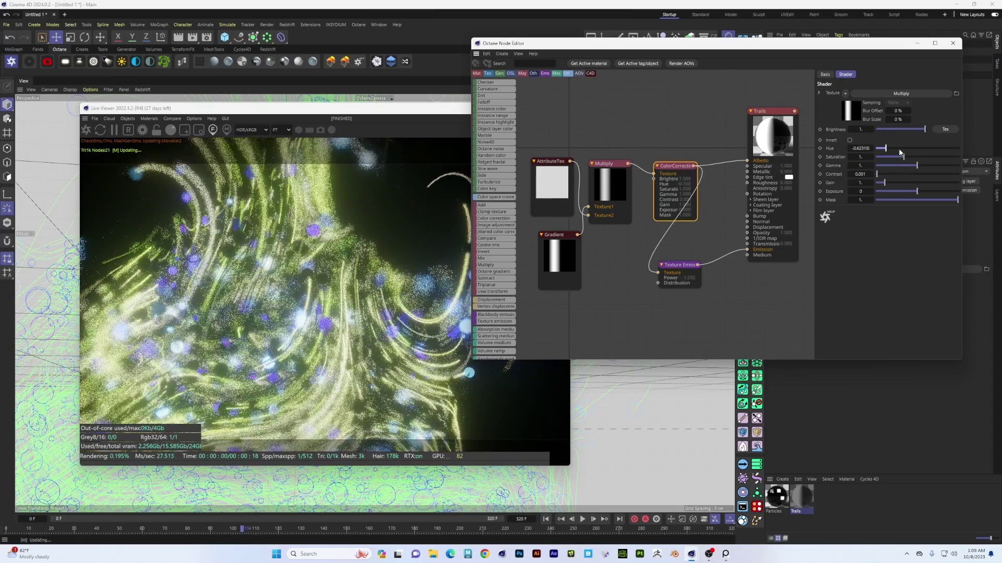
{"action": "left_click_drag", "start_coordinate": [899, 152], "coordinate": [935, 156]}
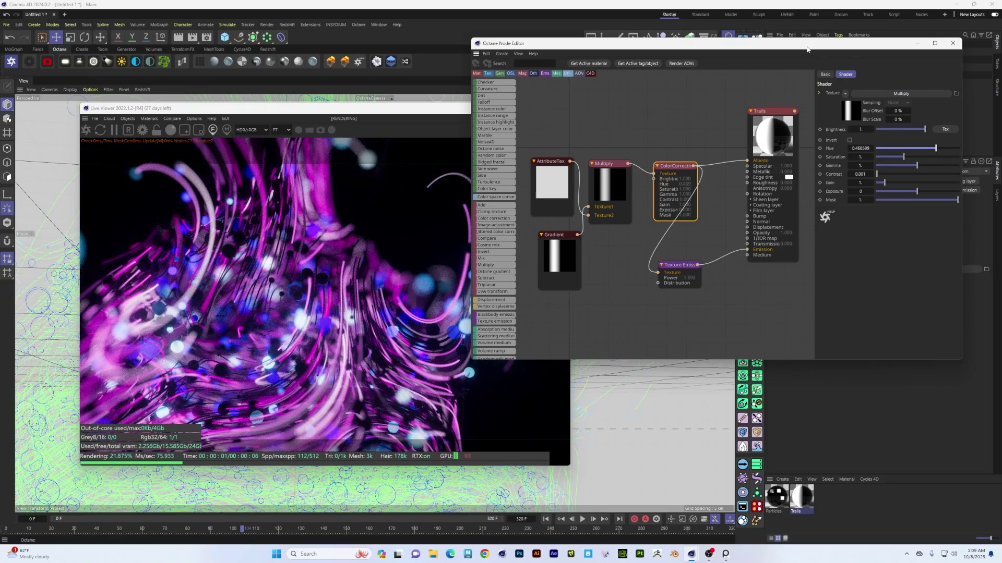
{"action": "mouse_move", "coordinate": [806, 50]}
{"action": "left_mouse_down"}
{"action": "mouse_move", "coordinate": [760, 66]}
{"action": "mouse_move", "coordinate": [809, 45]}
{"action": "left_mouse_up"}
- Add a Color correction node to the Particles material and arrange it between Multiply and the material, with Texture Emission moved below it
{"action": "left_click", "coordinate": [777, 497]}
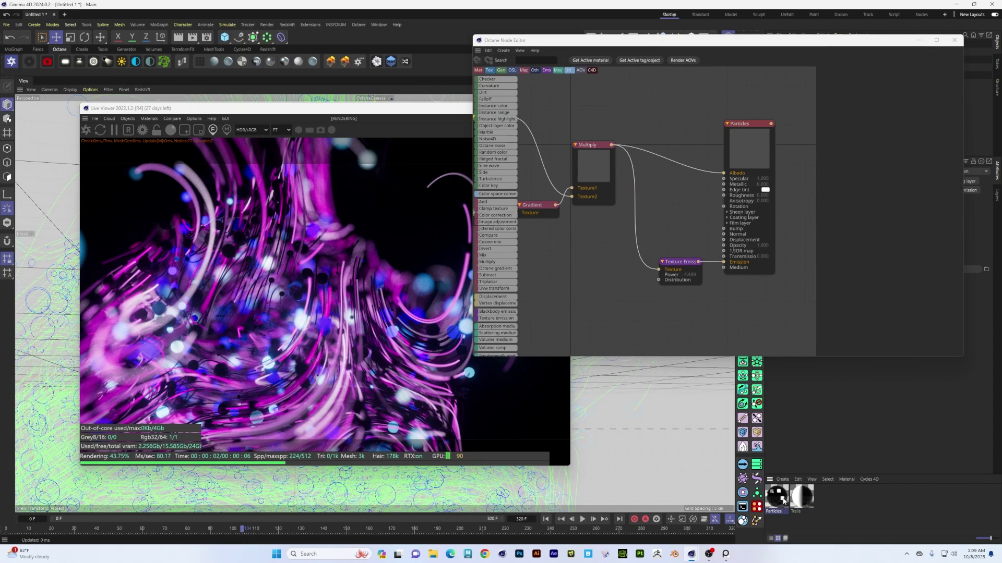
{"action": "left_click_drag", "start_coordinate": [745, 143], "coordinate": [786, 128]}
{"action": "left_click_drag", "start_coordinate": [678, 262], "coordinate": [664, 202]}
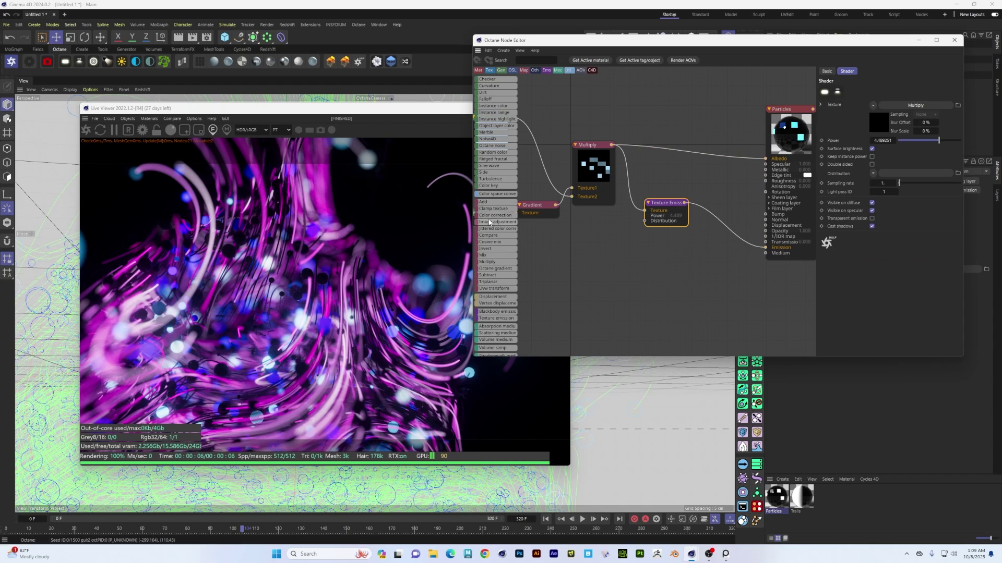
{"action": "left_click_drag", "start_coordinate": [492, 215], "coordinate": [722, 171]}
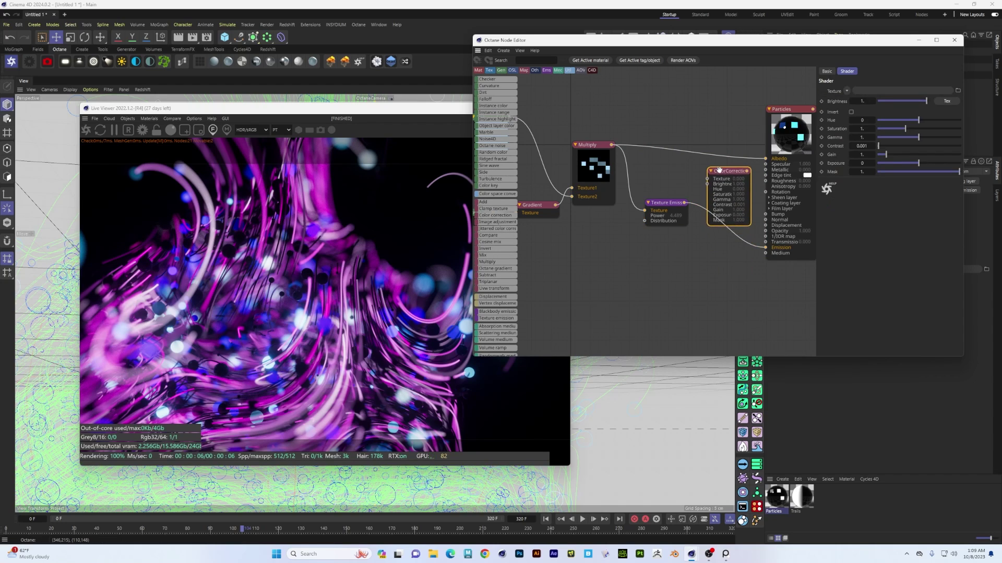
{"action": "left_click", "coordinate": [668, 203]}
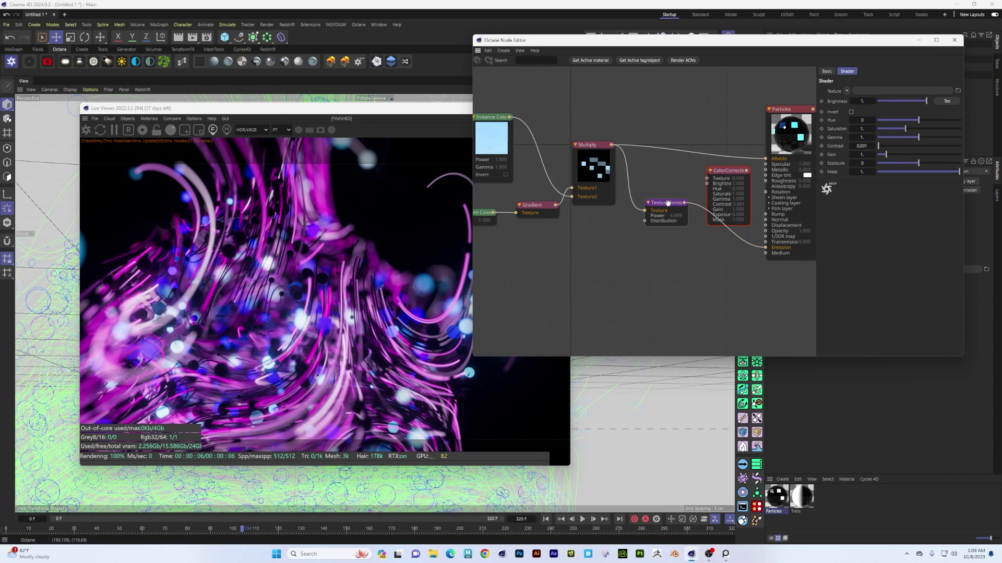
{"action": "left_click_drag", "start_coordinate": [668, 204], "coordinate": [725, 253]}
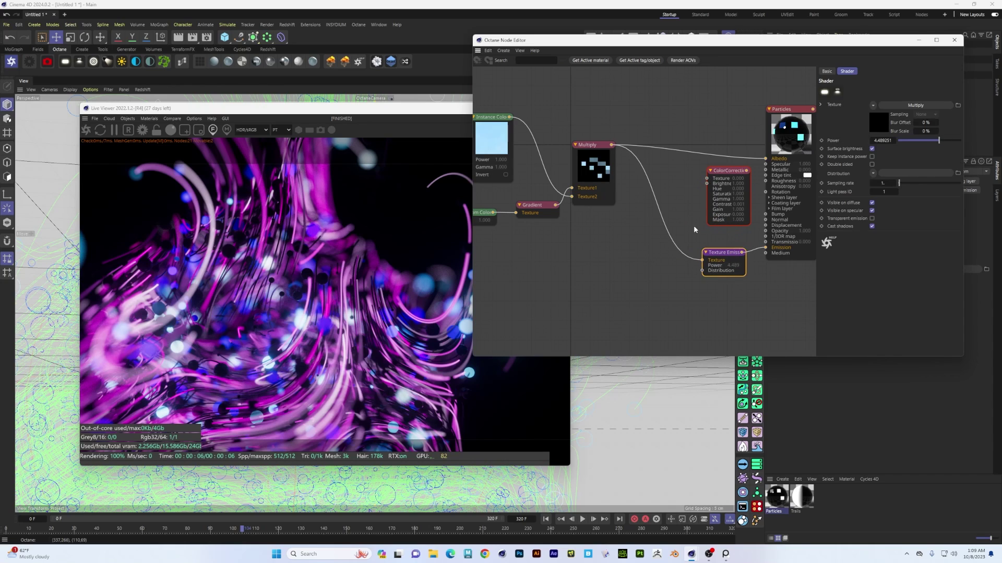
{"action": "left_click_drag", "start_coordinate": [718, 171], "coordinate": [686, 171]}
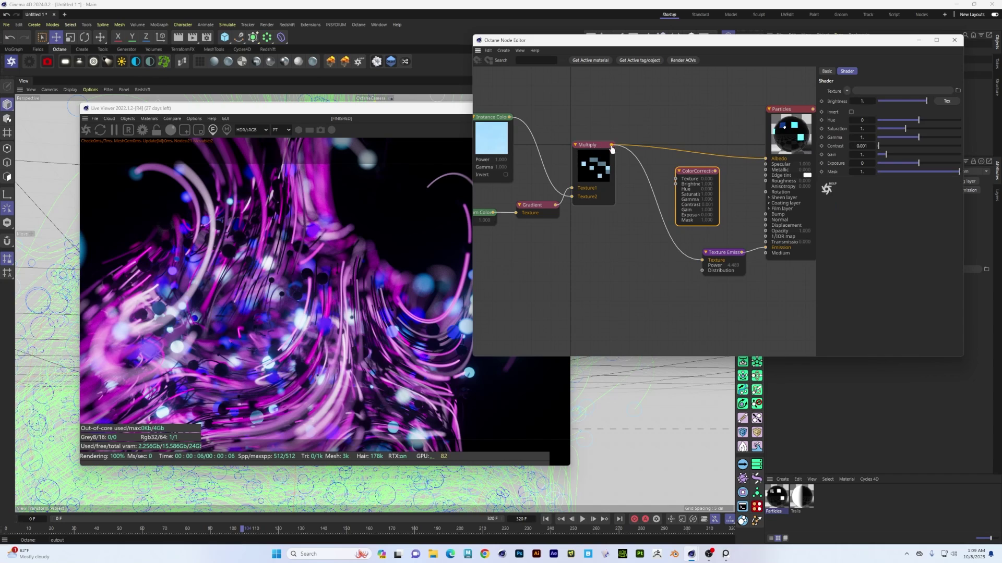
- Route the Multiply output through the Color correction node into the Particles Albedo and the Texture Emission's Texture
{"action": "left_click_drag", "start_coordinate": [611, 147], "coordinate": [702, 261]}
{"action": "left_click_drag", "start_coordinate": [715, 171], "coordinate": [765, 159]}
{"action": "left_click_drag", "start_coordinate": [694, 171], "coordinate": [675, 158]}
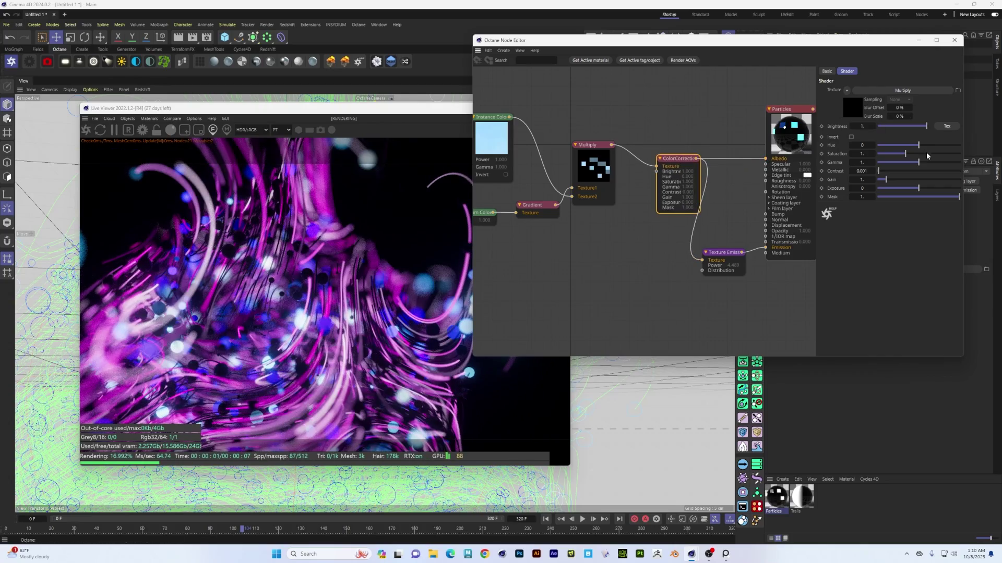
- Try a hue of 1 on the Particles Color correction node, and settle on about 0.02
{"action": "left_click_drag", "start_coordinate": [918, 145], "coordinate": [963, 160]}
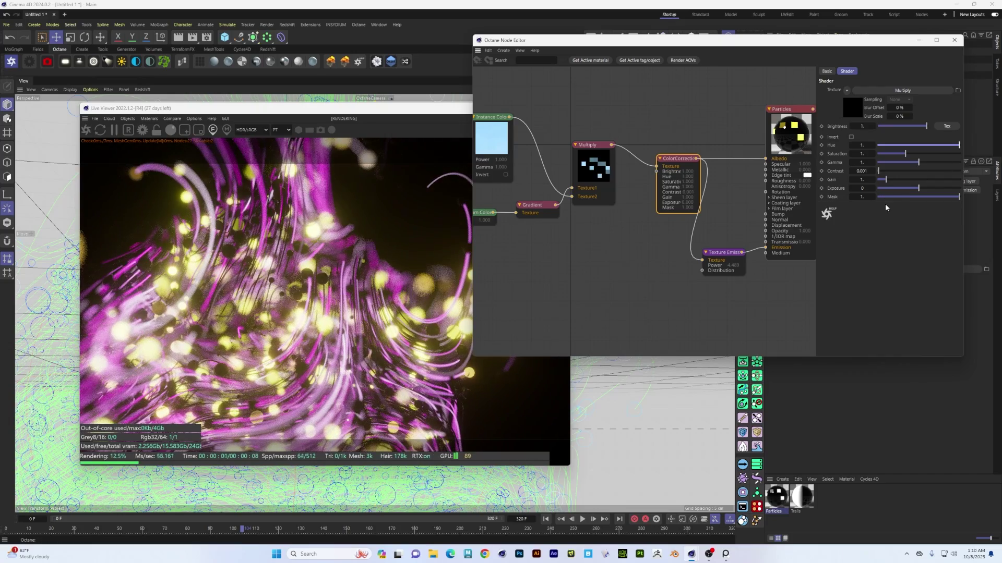
{"action": "left_click", "coordinate": [917, 146]}
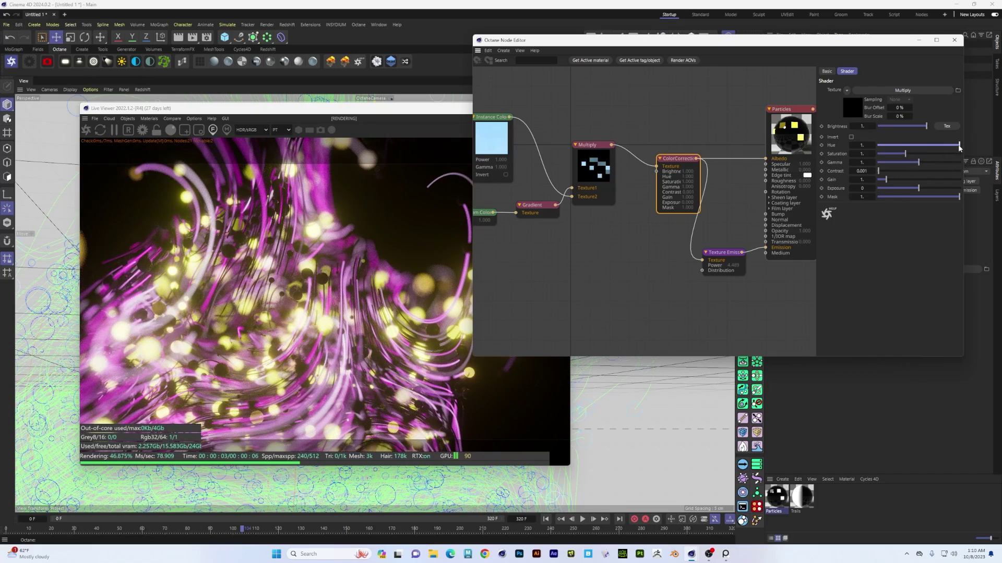
{"action": "left_click_drag", "start_coordinate": [918, 146], "coordinate": [921, 151]}
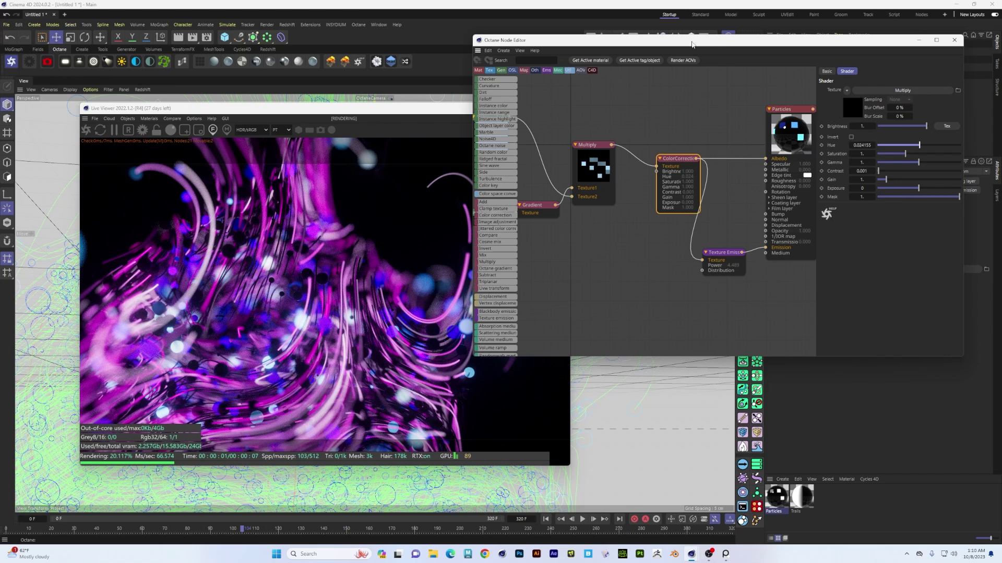
- Close the Octane Node Editor, inspect the finished magenta-and-blue render, and close the Live Viewer
{"action": "left_click_drag", "start_coordinate": [856, 42], "coordinate": [604, 157]}
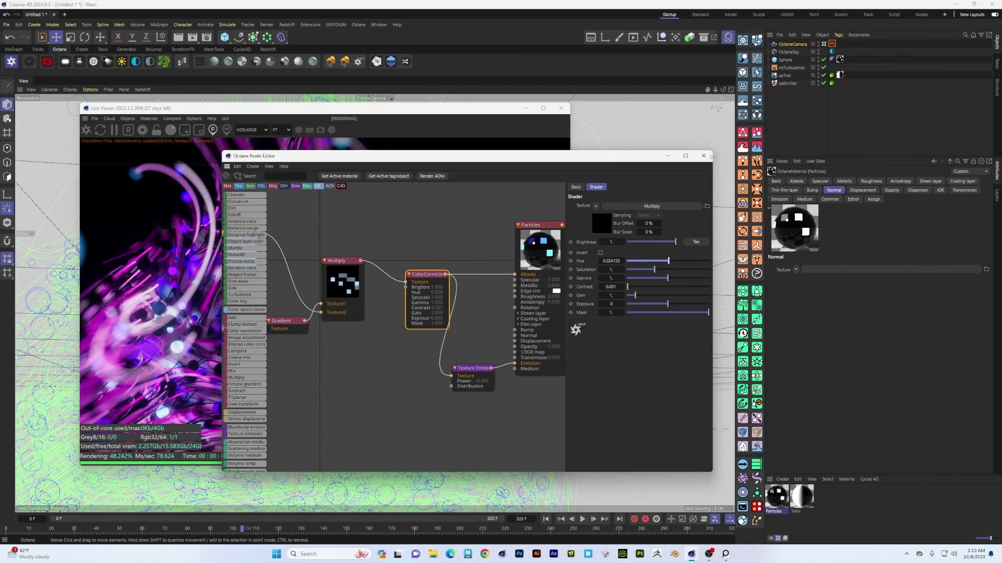
{"action": "left_click", "coordinate": [704, 155]}
{"action": "left_click_drag", "start_coordinate": [410, 112], "coordinate": [640, 121]}
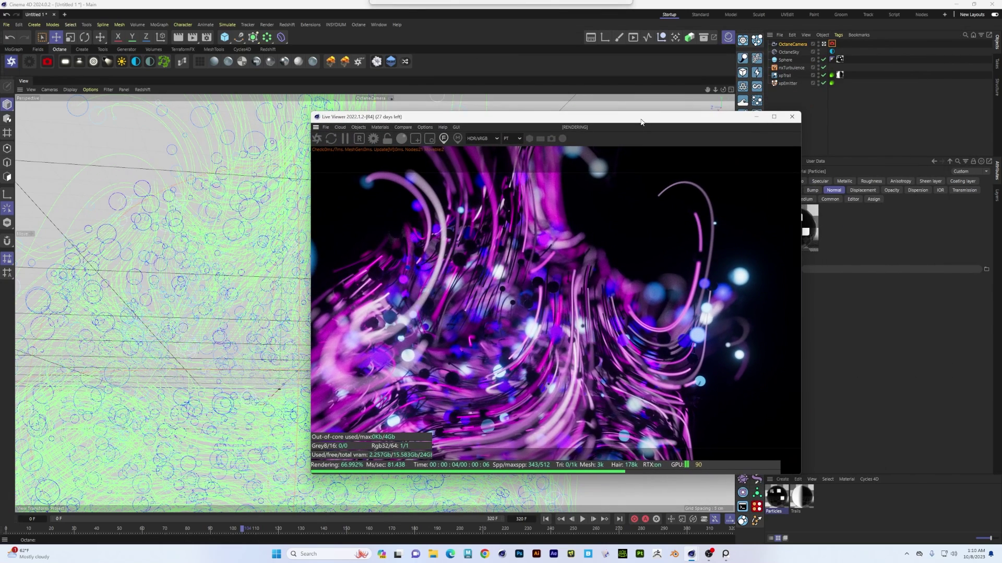
{"action": "left_click_drag", "start_coordinate": [556, 119], "coordinate": [346, 127]}
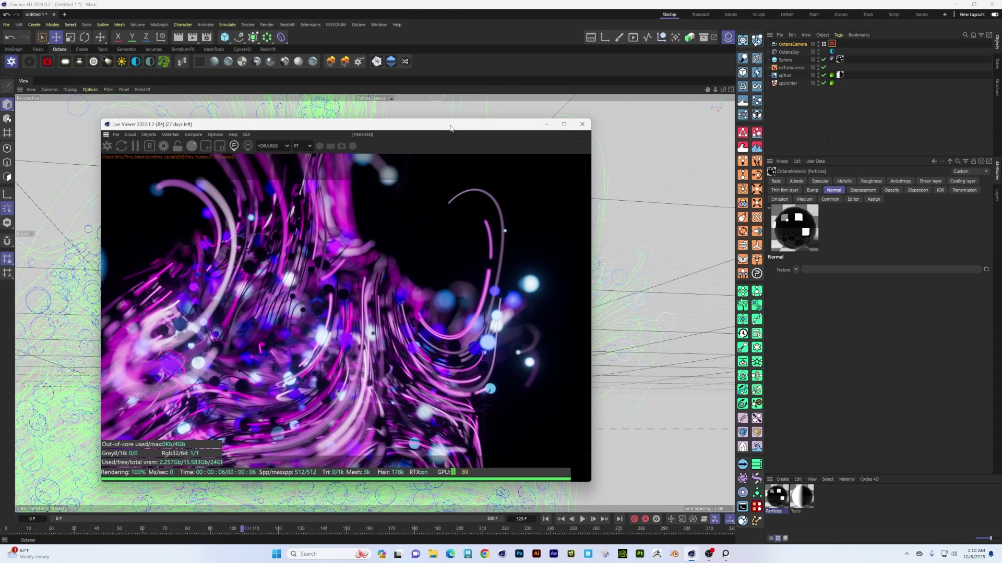
{"action": "left_click_drag", "start_coordinate": [450, 128], "coordinate": [514, 113]}
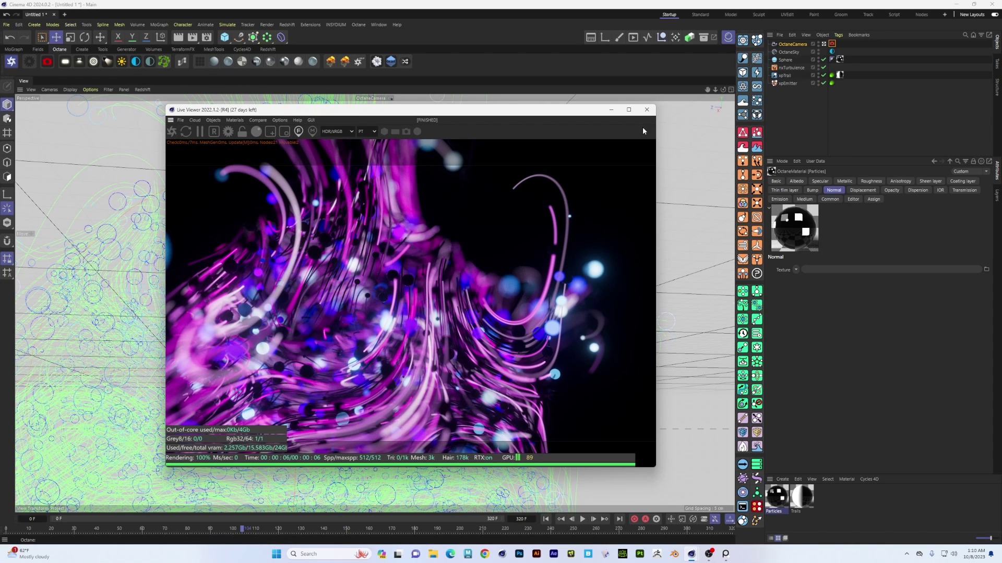
{"action": "left_click", "coordinate": [647, 111]}
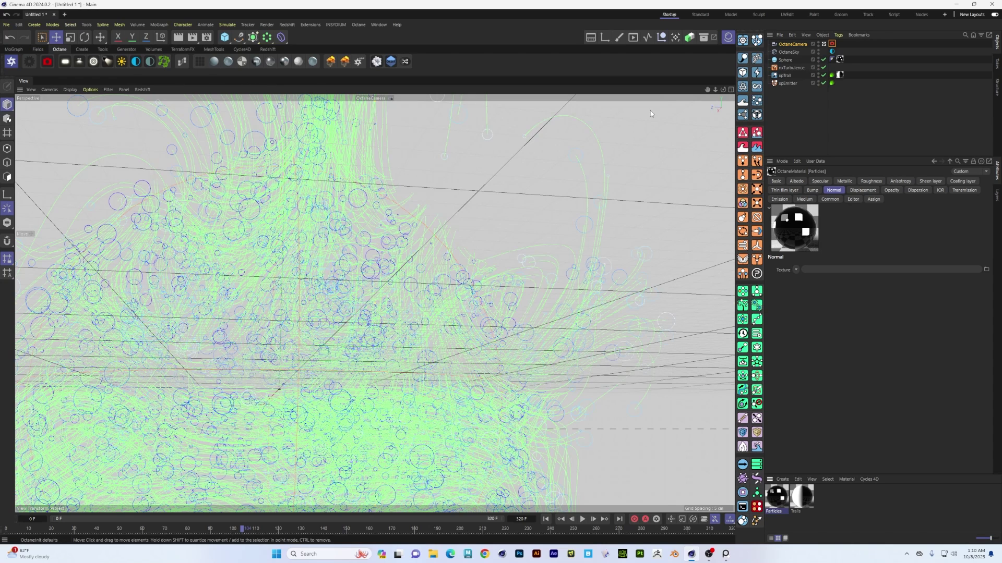